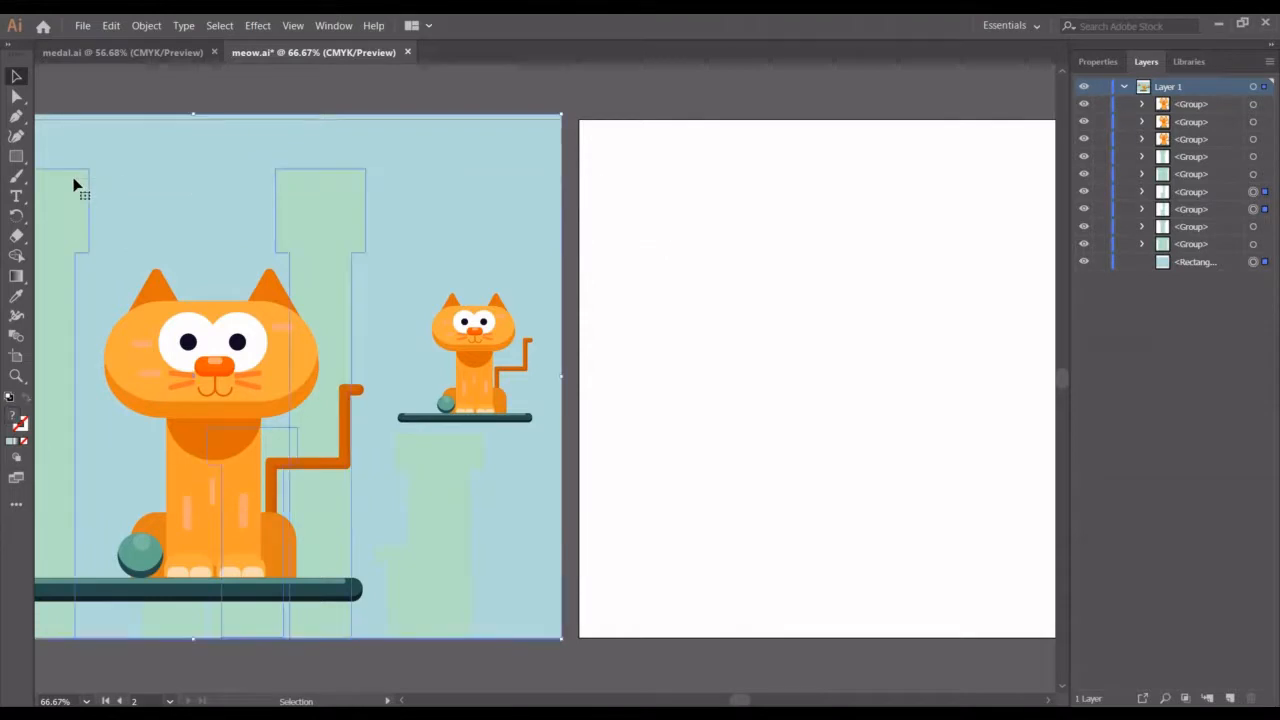
# Copy the background rectangle and pillars, paste them in front, and move the copy onto the second artboard
pyautogui.hscroll(-9, 73, 185)
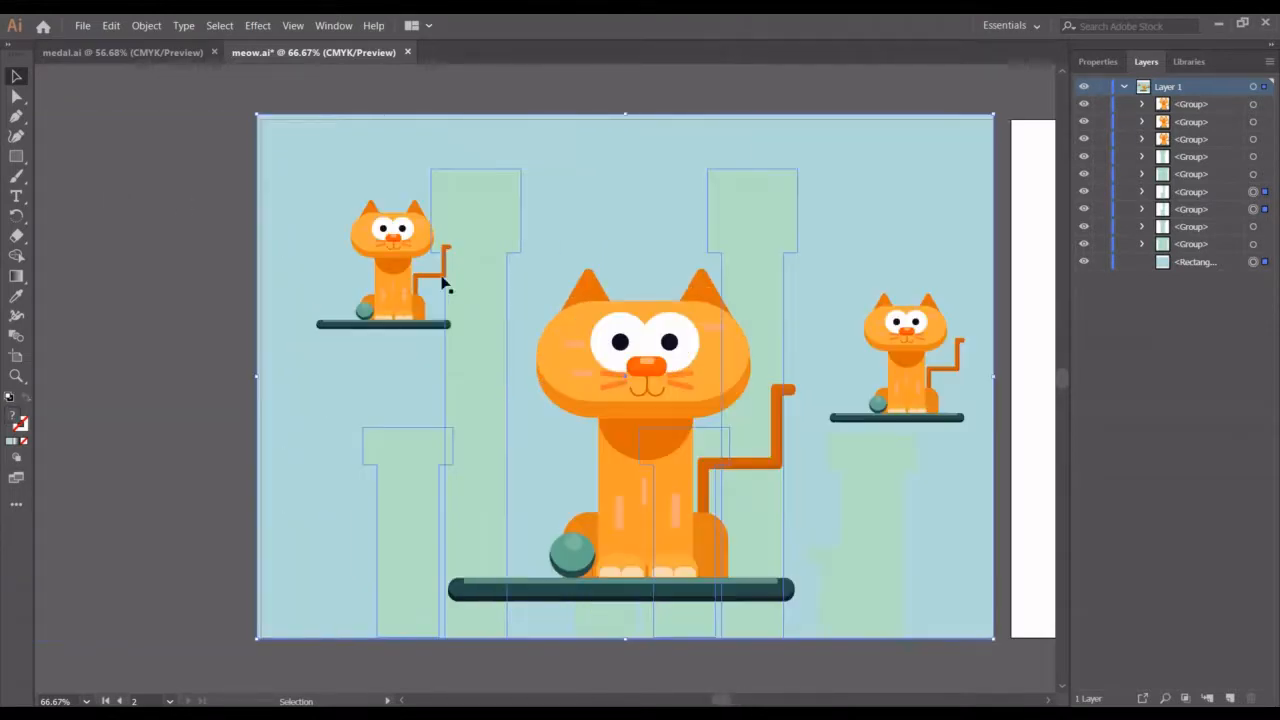
pyautogui.press('a')
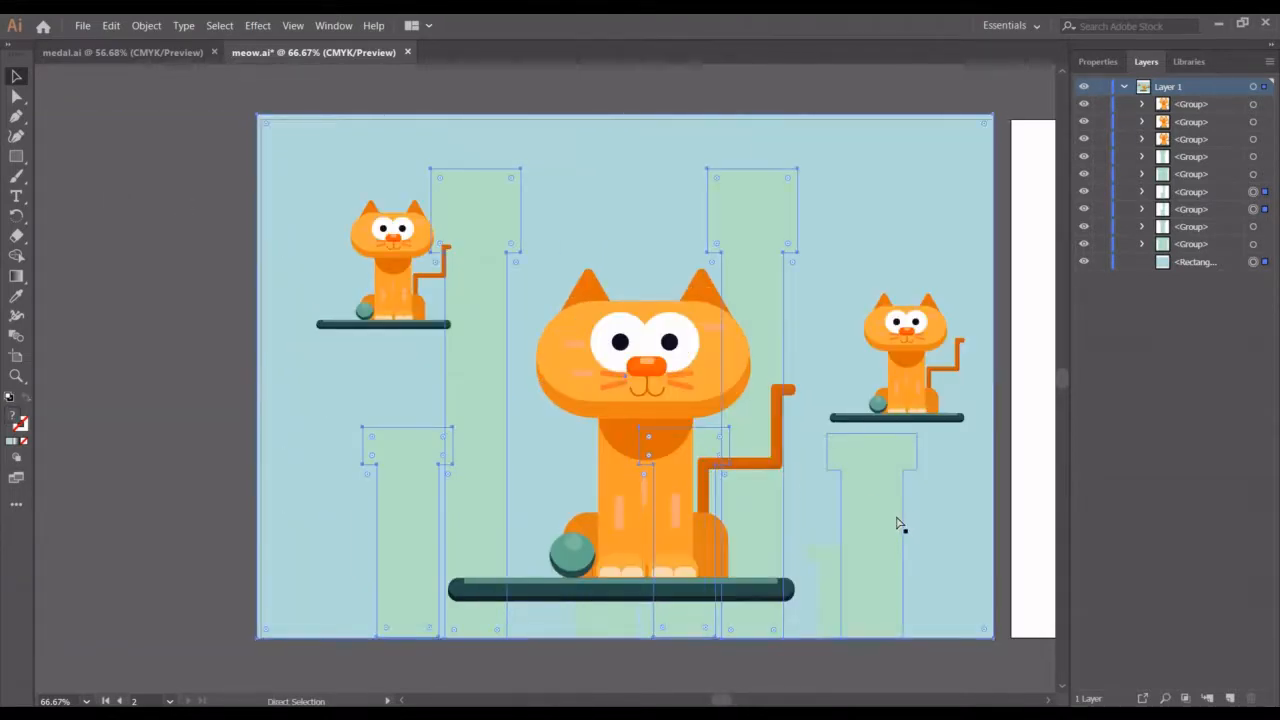
pyautogui.keyDown('shift'); pyautogui.click(897, 523); pyautogui.keyUp('shift')
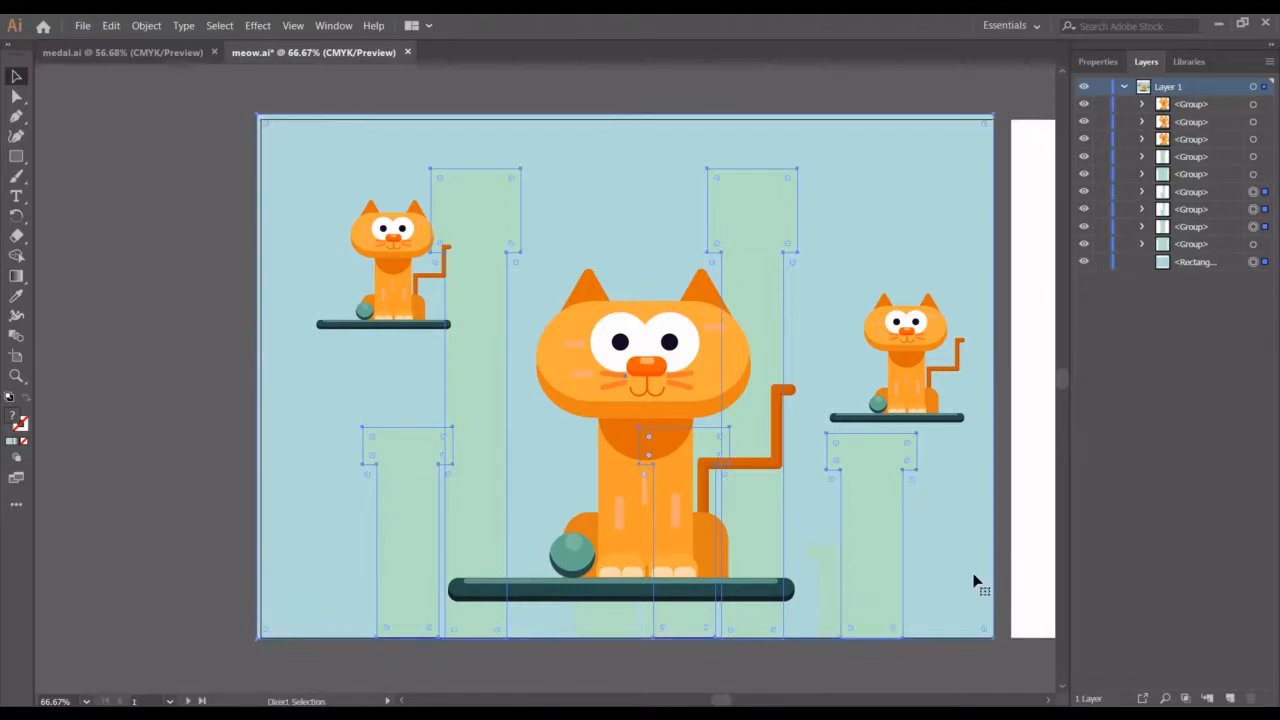
pyautogui.hotkey('ctrl', 'c')
pyautogui.hotkey('ctrl', 'f')
pyautogui.hscroll(5, 897, 563)
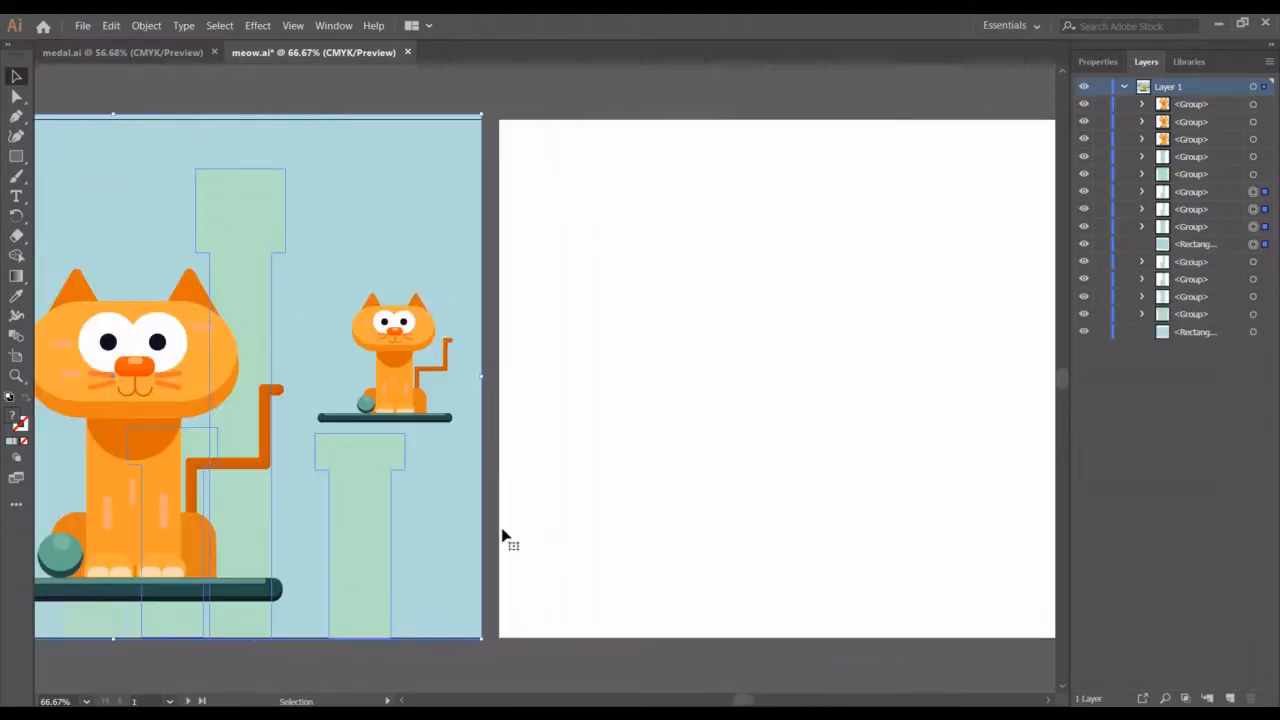
pyautogui.moveTo(359, 498); pyautogui.dragTo(1027, 492)
pyautogui.hscroll(2, 1027, 492)
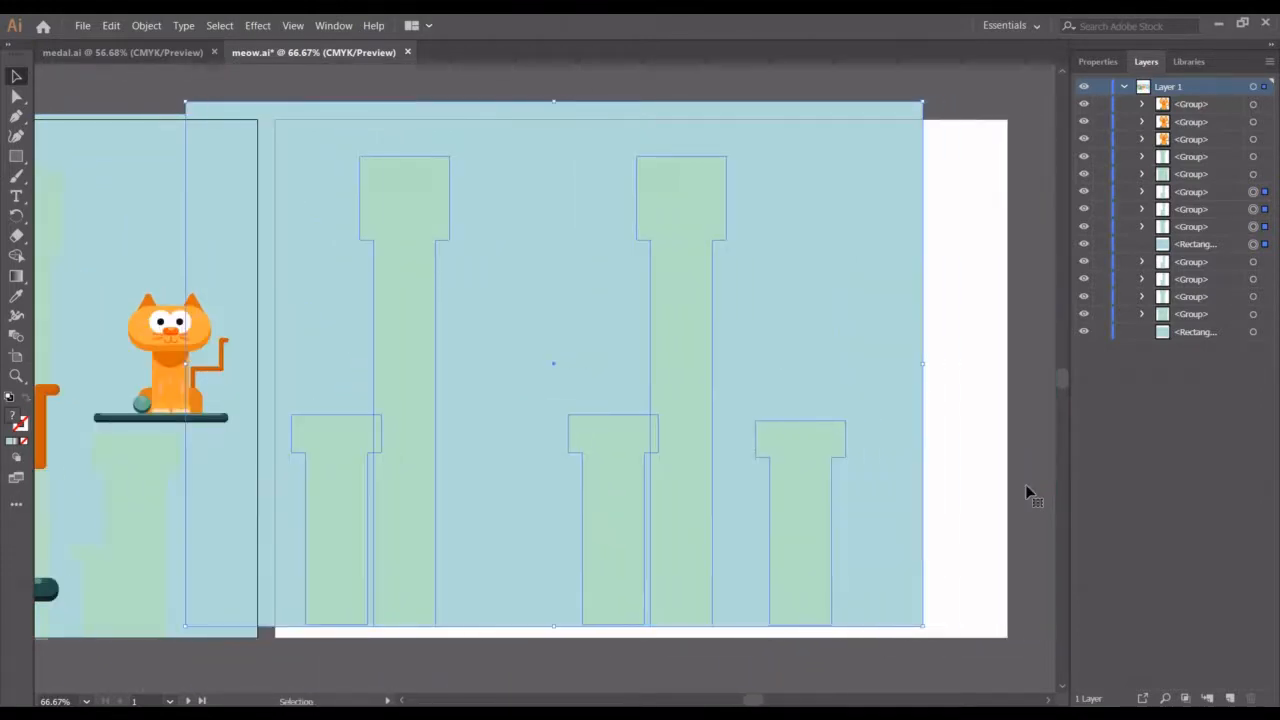
pyautogui.moveTo(761, 401); pyautogui.dragTo(846, 417)
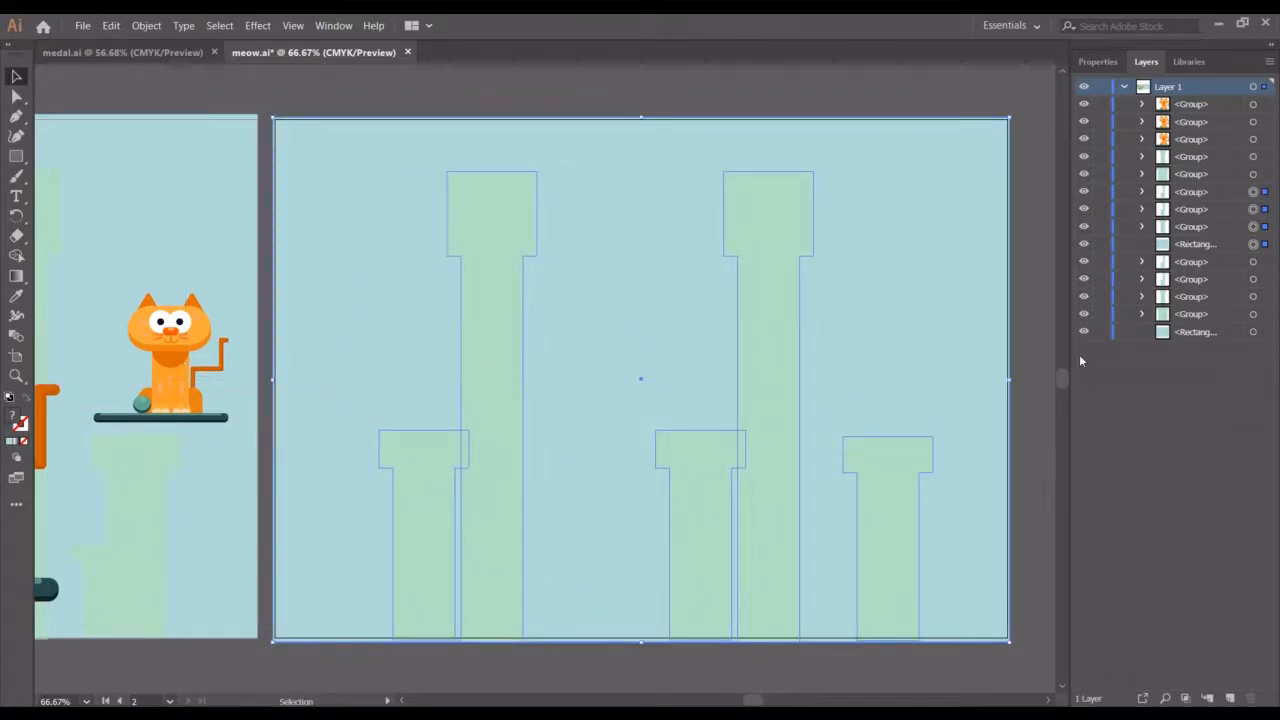
# Lock both background rectangles so they can no longer be selected
pyautogui.click(1101, 333)
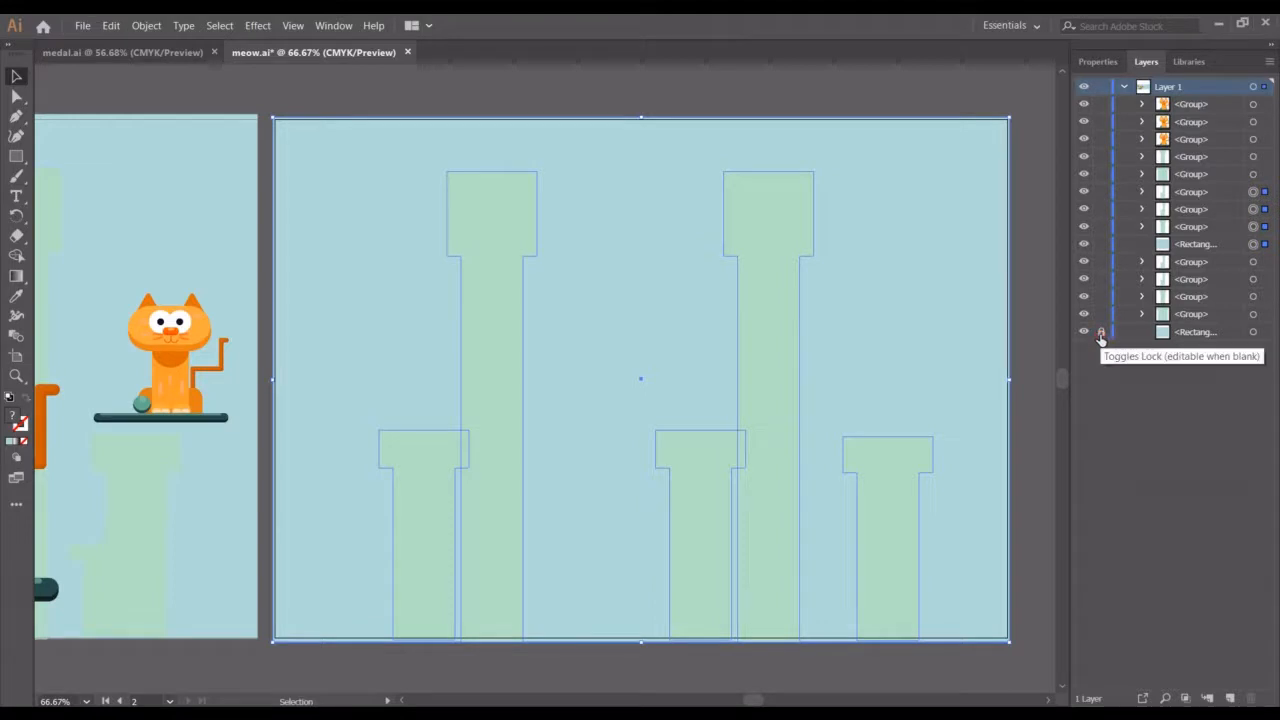
pyautogui.click(940, 112)
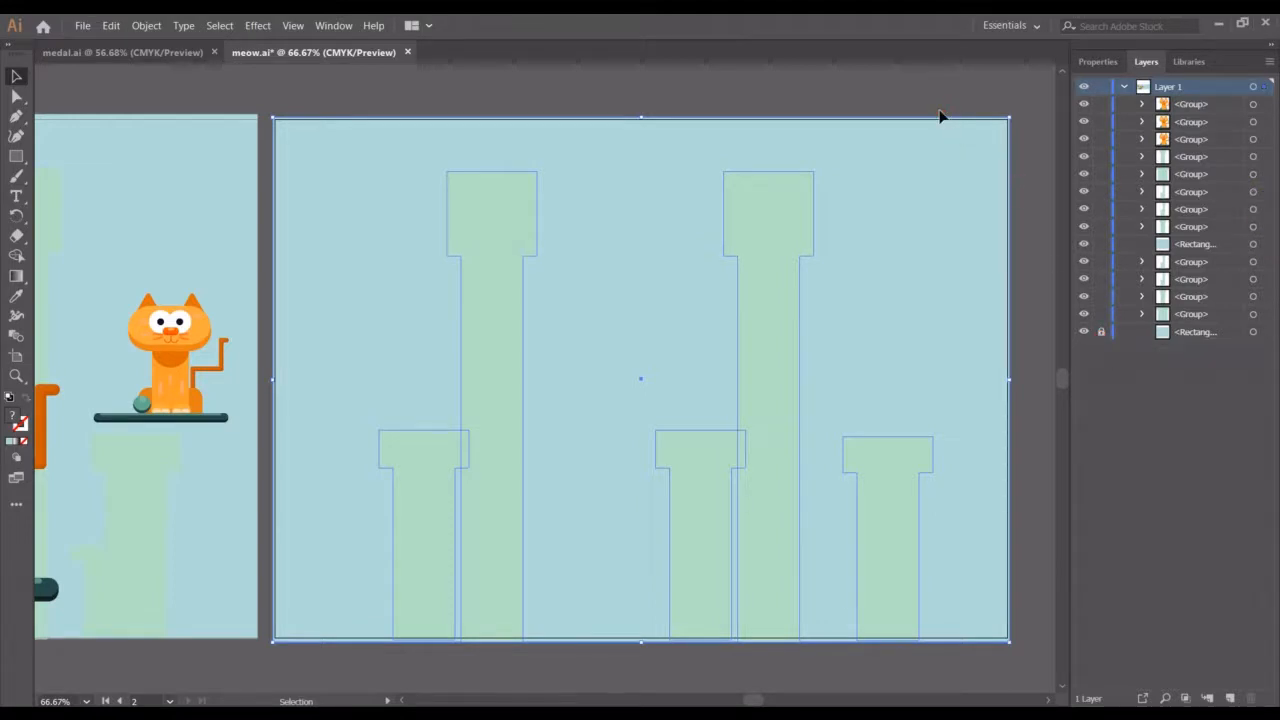
pyautogui.click(1000, 240)
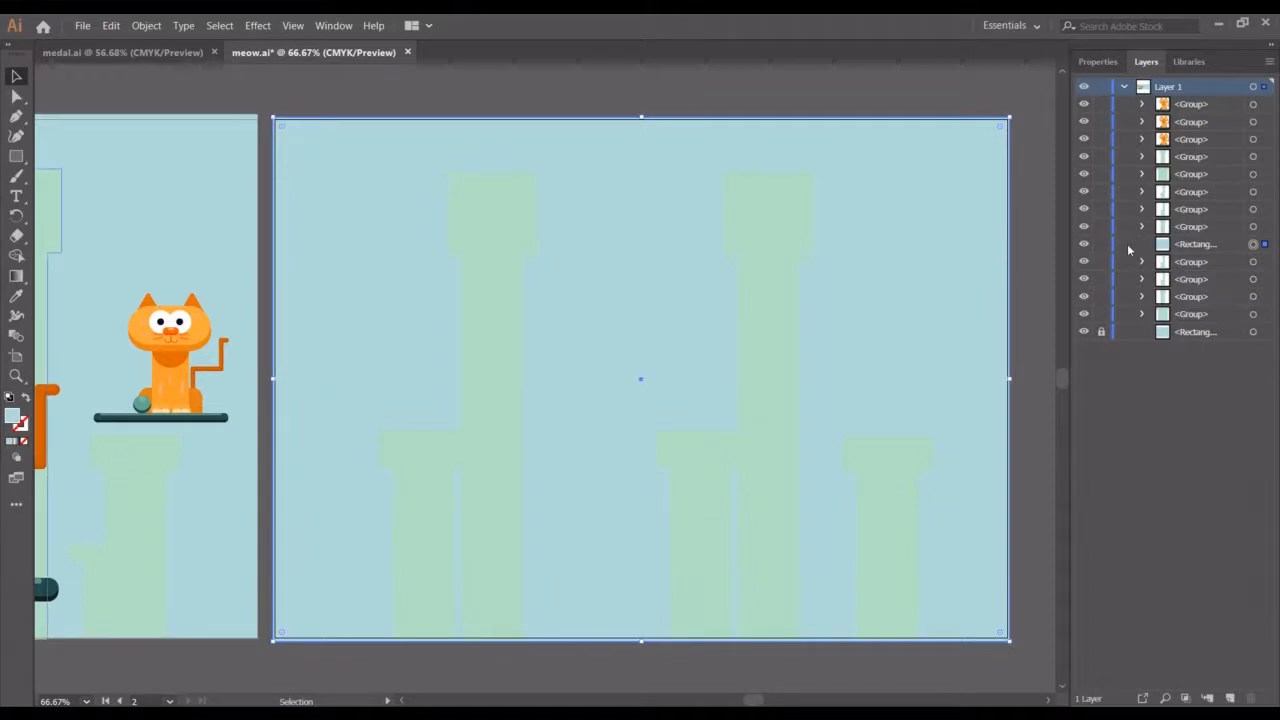
pyautogui.click(1102, 250)
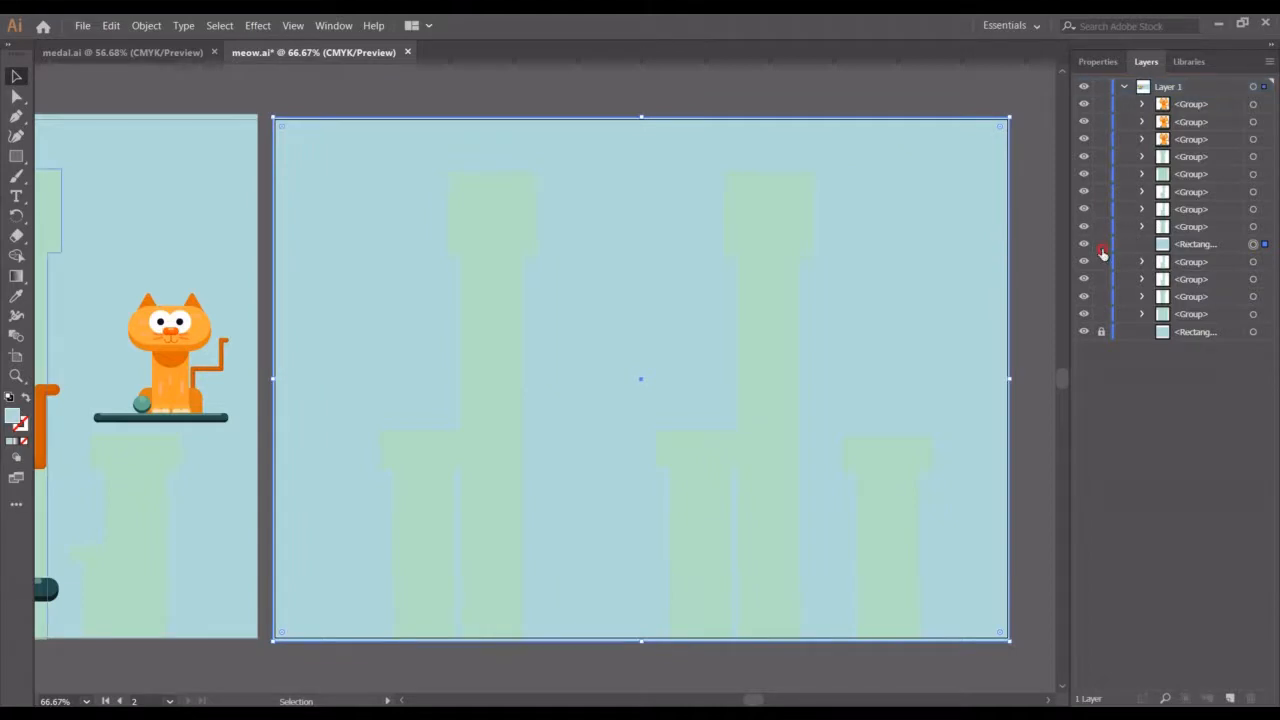
pyautogui.click(1005, 103)
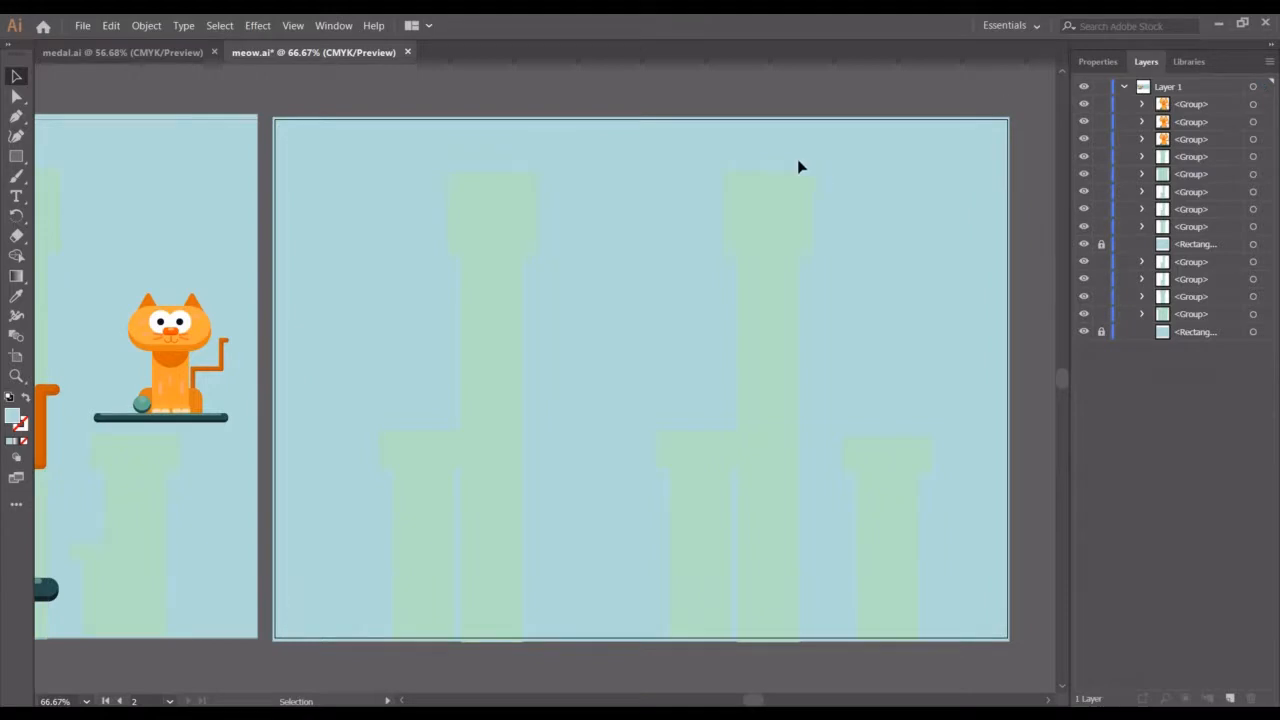
# Draw a shelf rectangle about 115 × 10 mm on the second artboard and round its corners fully
pyautogui.hscroll(-3, 532, 144)
pyautogui.hscroll(-4, 337, 381)
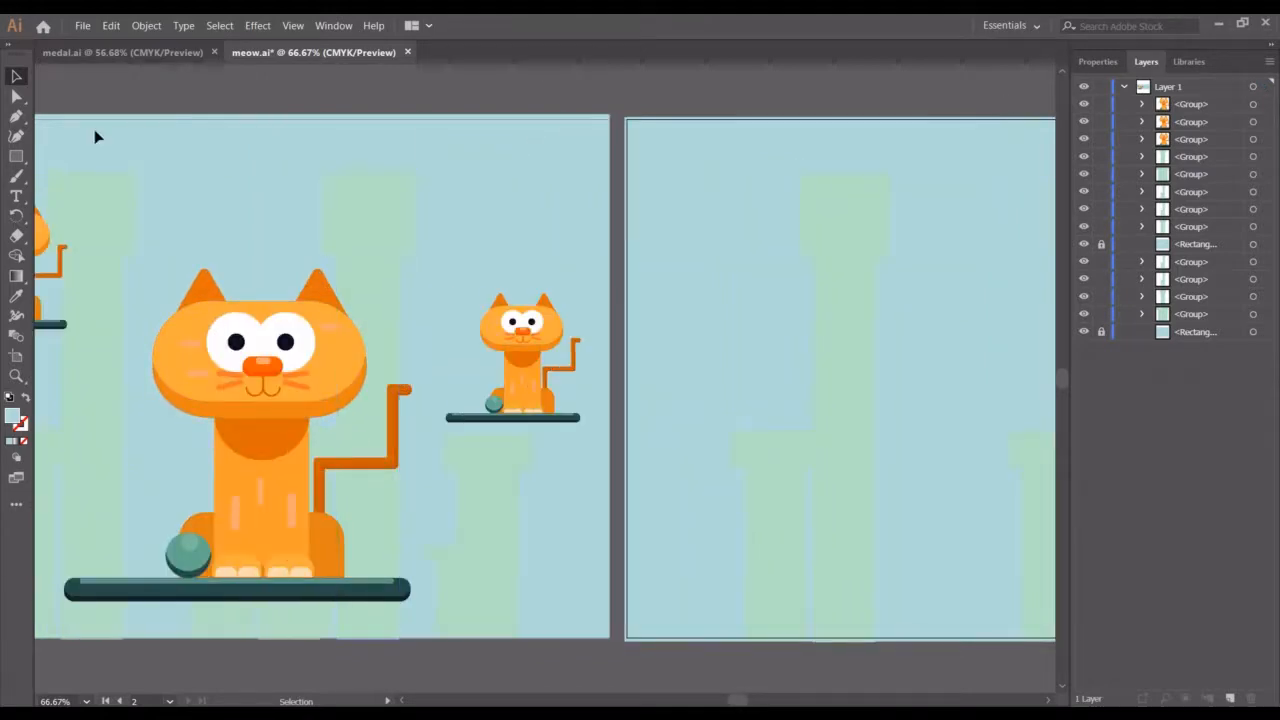
pyautogui.press('m')
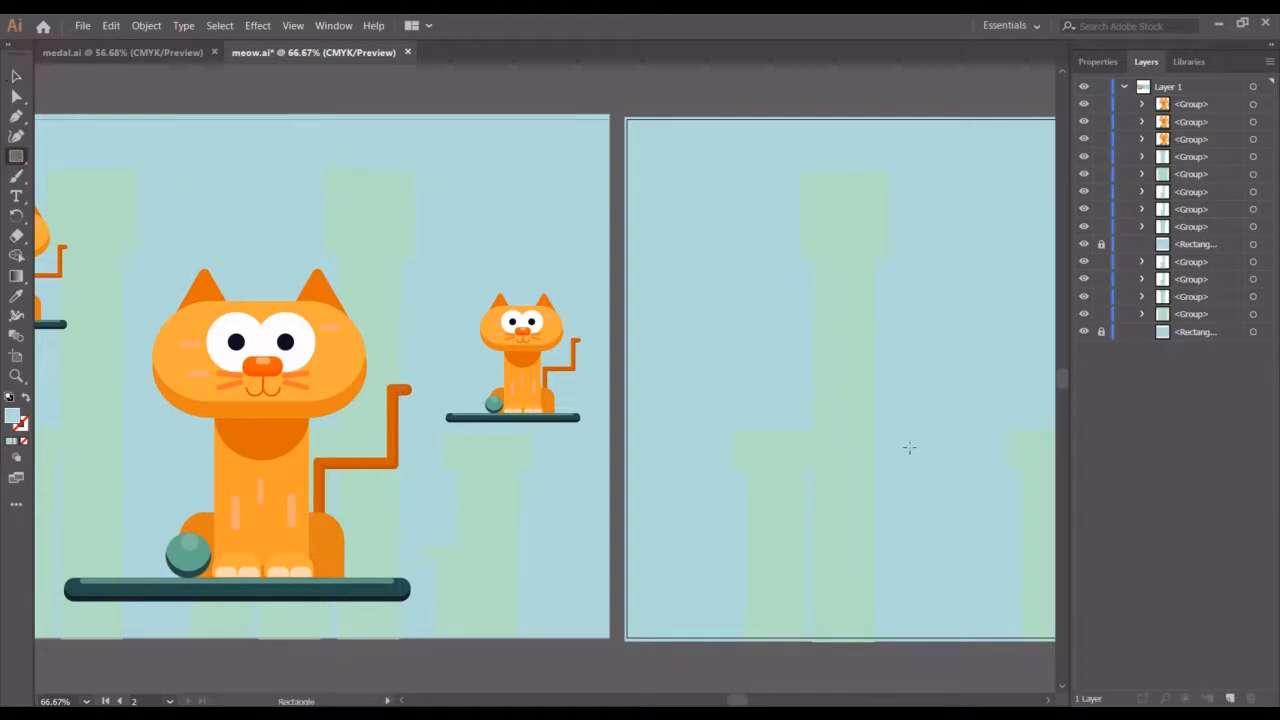
pyautogui.moveTo(747, 478); pyautogui.dragTo(1031, 503)
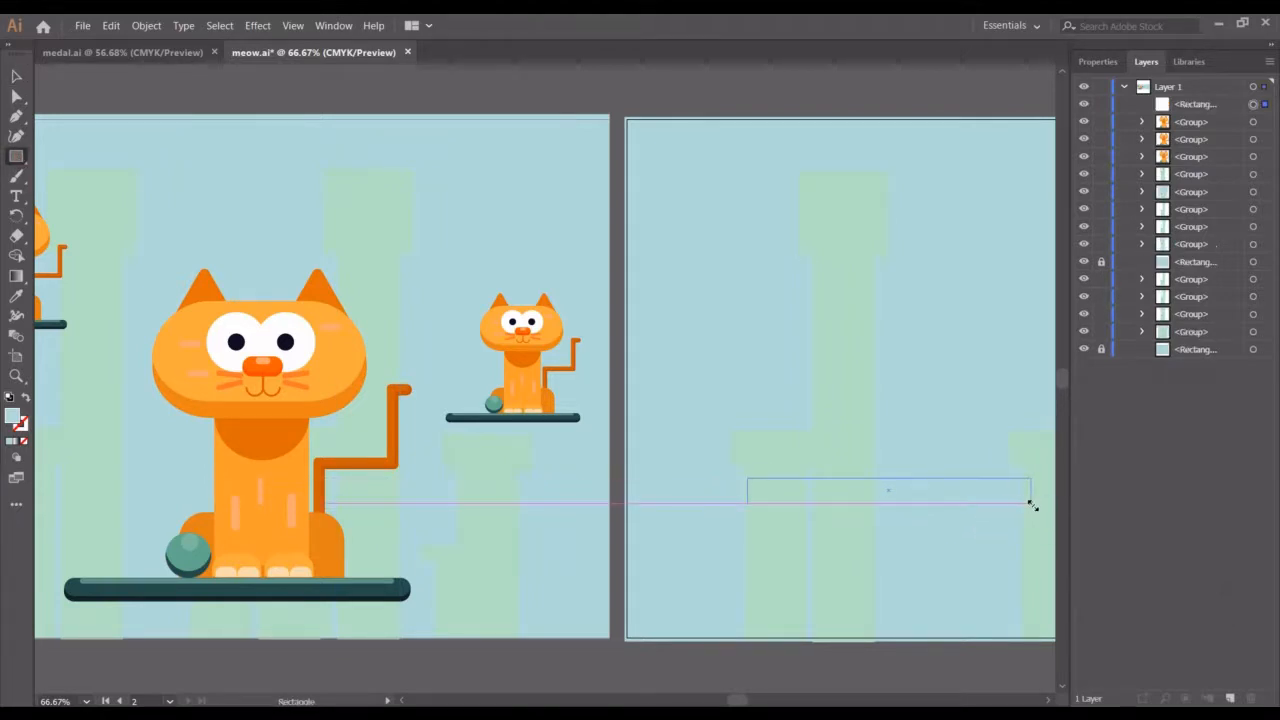
pyautogui.press('a')
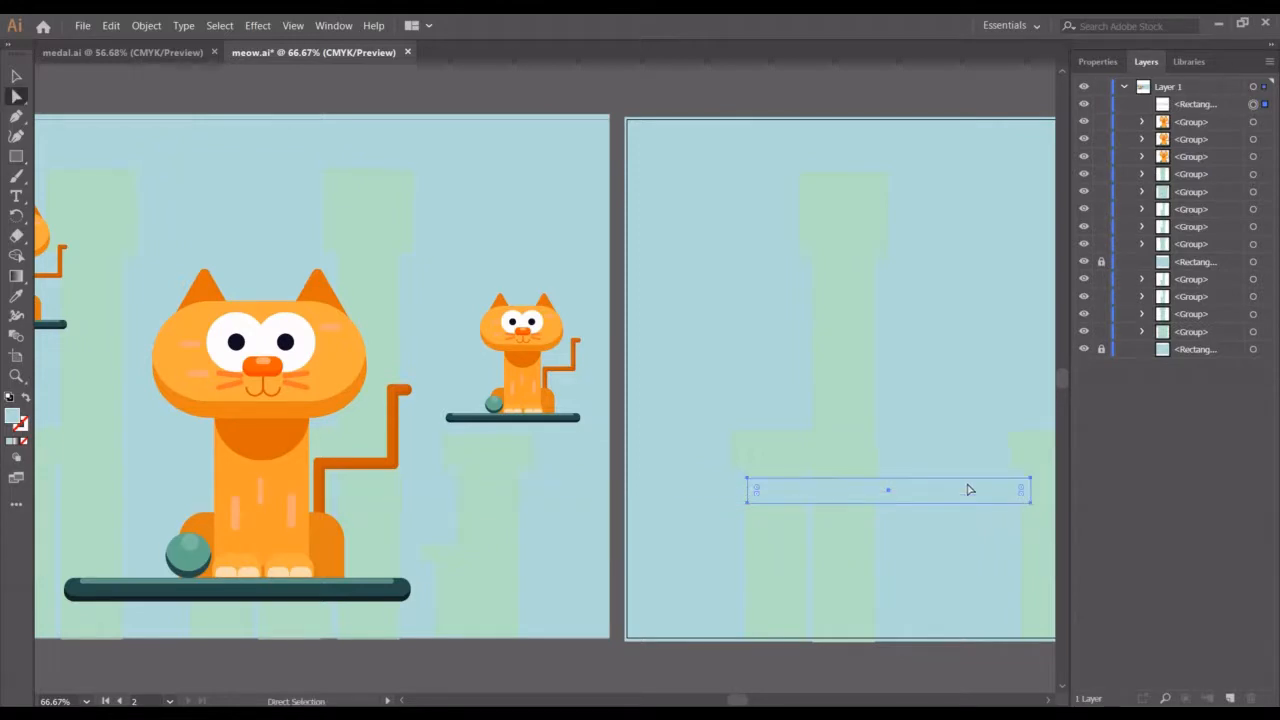
pyautogui.moveTo(1021, 492); pyautogui.dragTo(943, 503)
# Fill the new shelf with the colour sampled from the existing shelf
pyautogui.click(1097, 61)
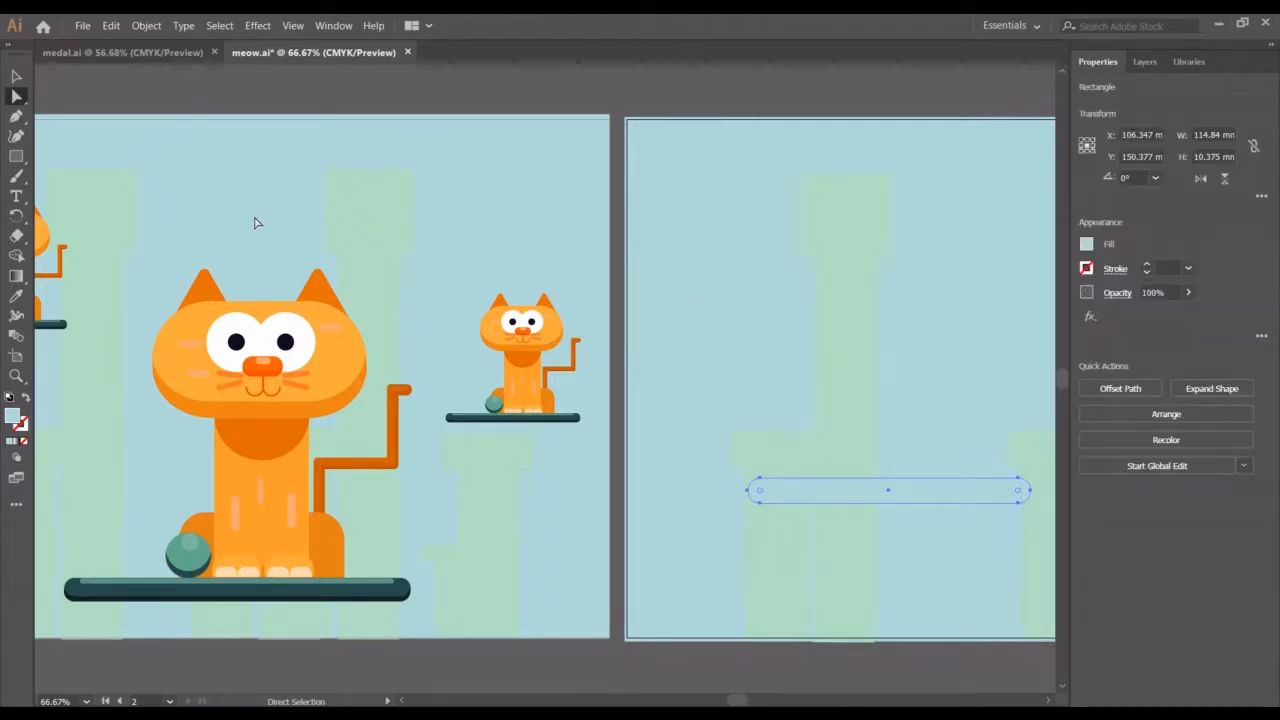
pyautogui.click(16, 296)
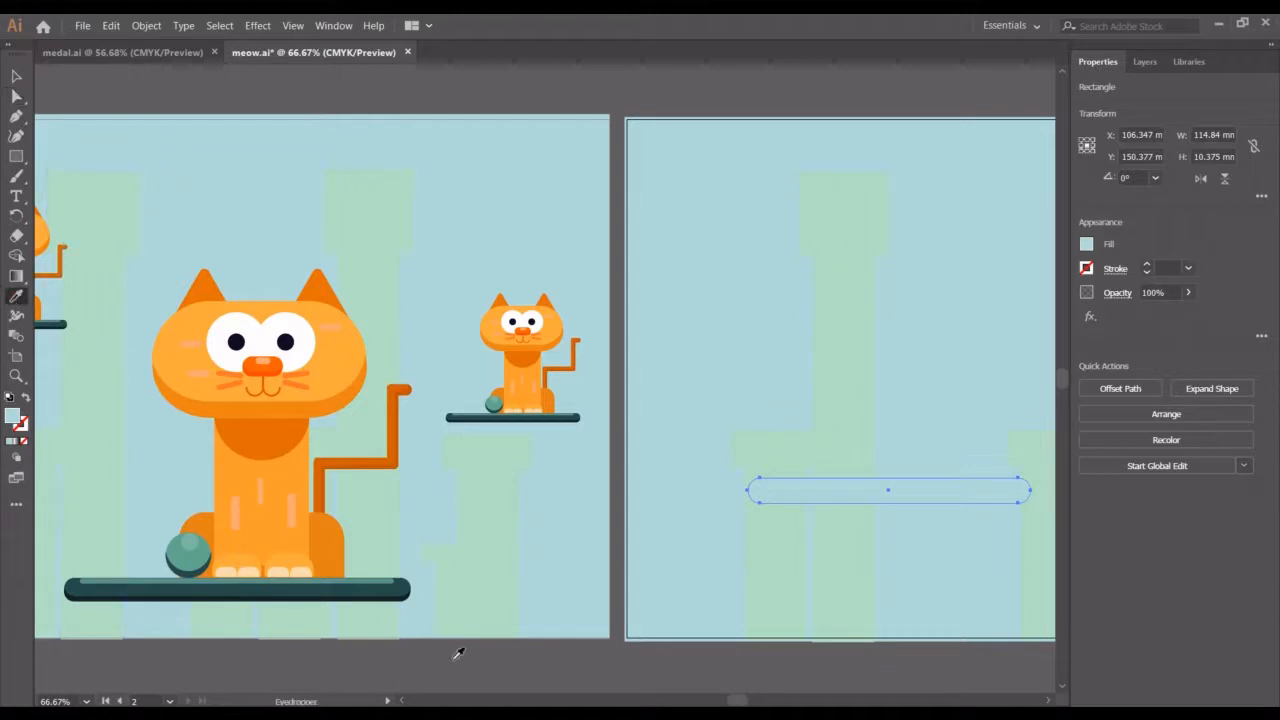
pyautogui.click(402, 586)
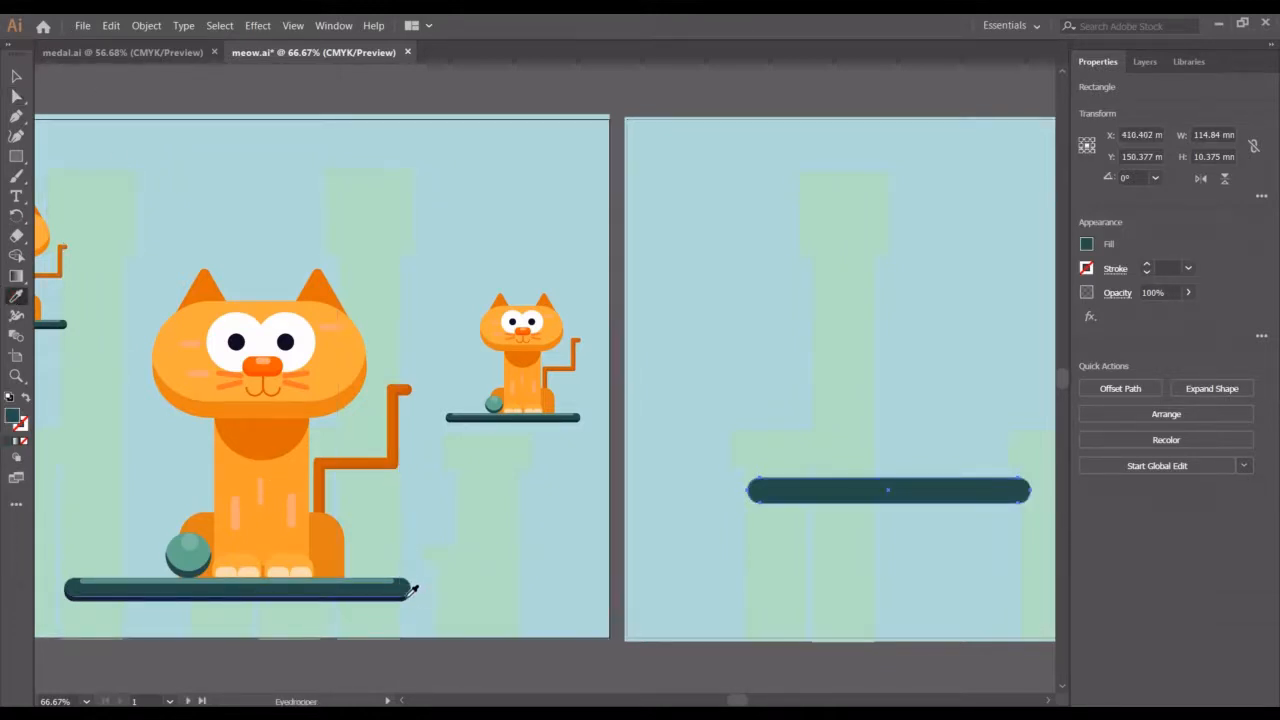
# Nudge the selected shelf rectangle up six increments, about 2 mm
pyautogui.click(15, 75)
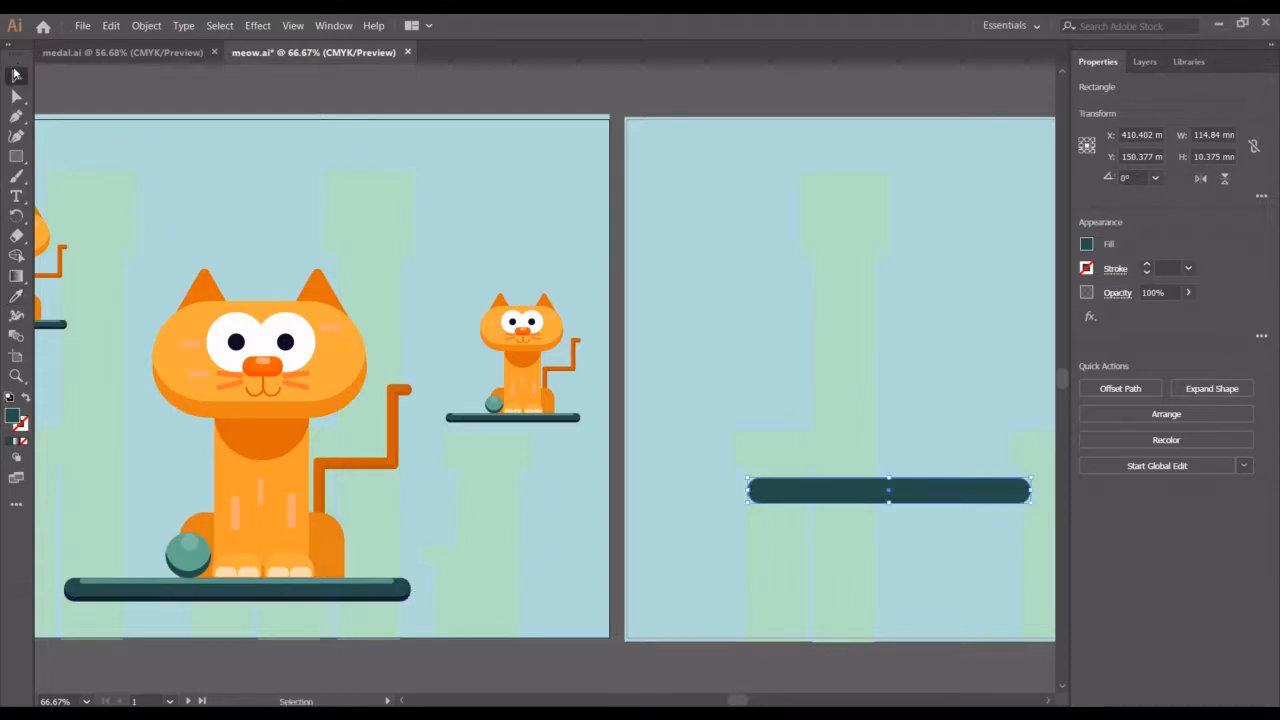
pyautogui.click(938, 485)
pyautogui.press('a')
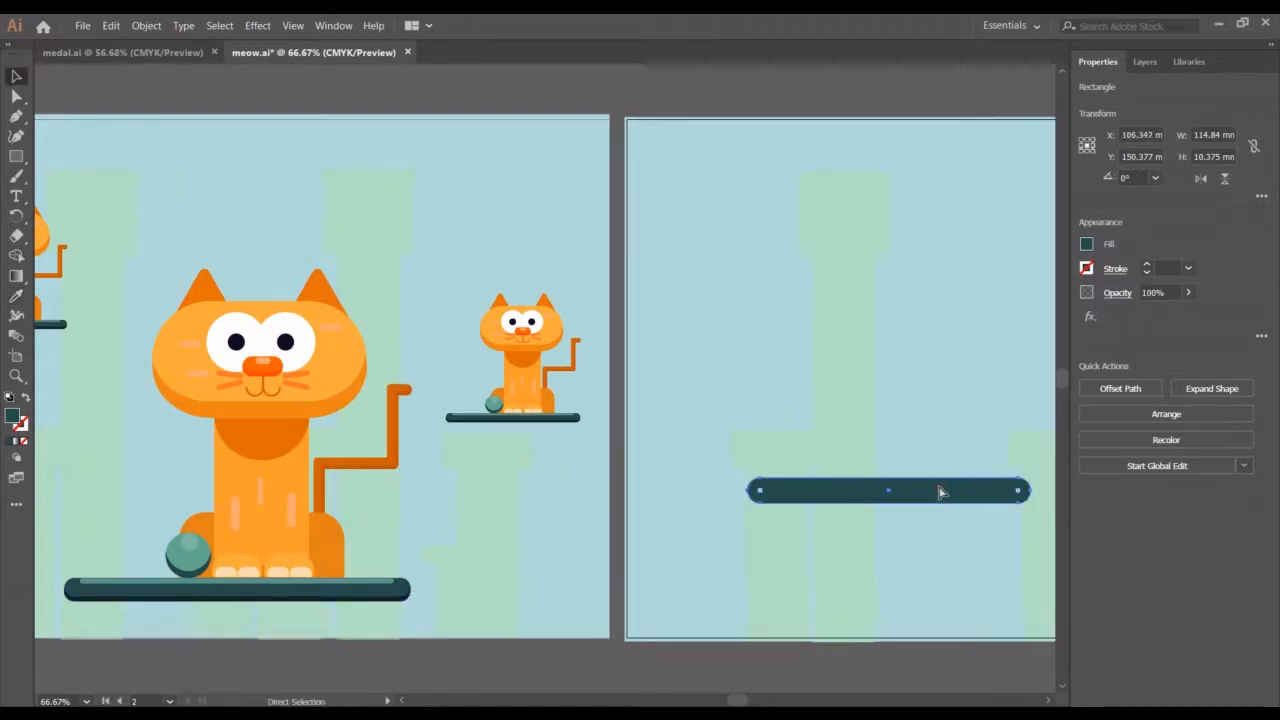
pyautogui.press('v')
pyautogui.press('Up')
pyautogui.press('Up')
pyautogui.press('Up')
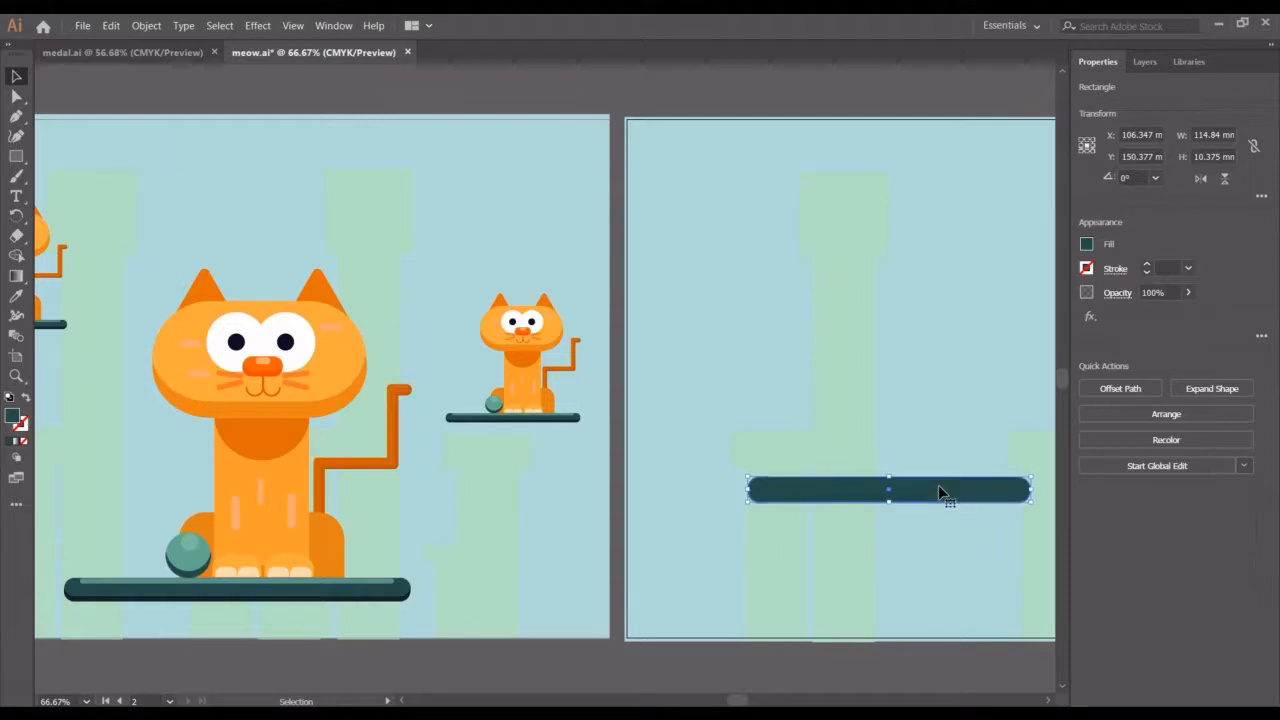
pyautogui.press('Up')
pyautogui.press('Up')
pyautogui.press('Up')
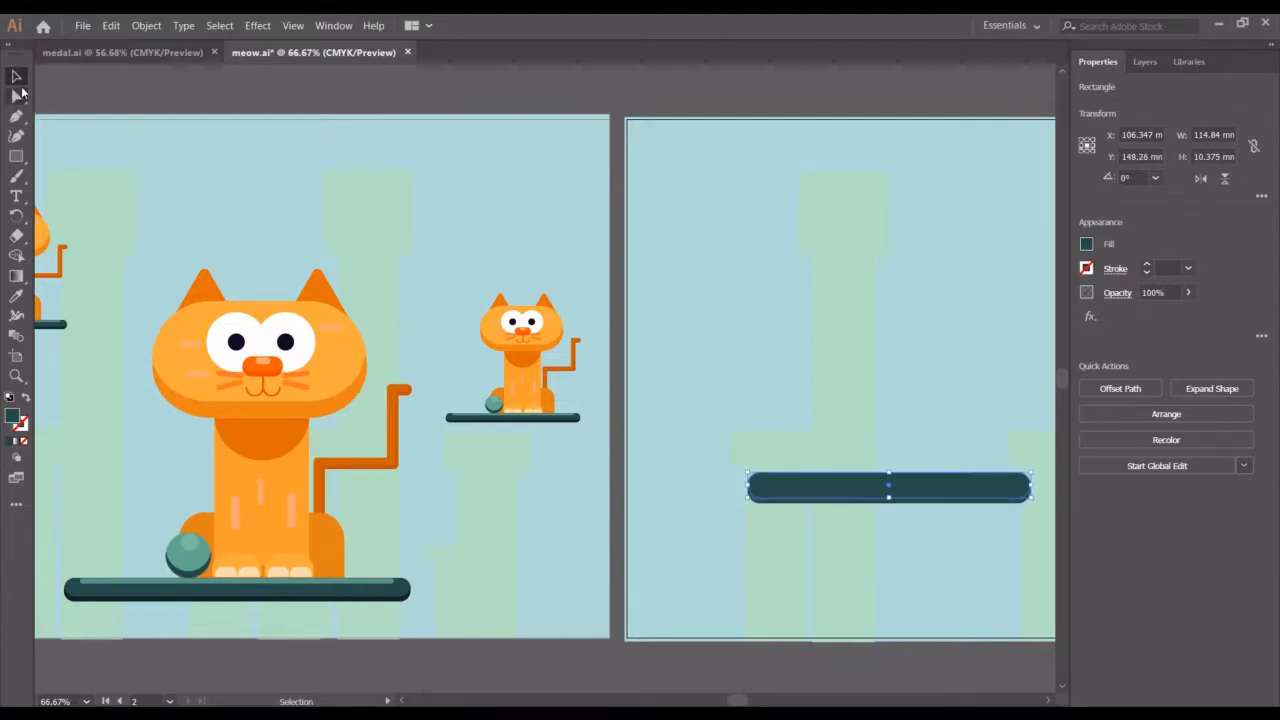
# Select the lower shelf layer and fill it with the darker shade sampled from the existing shelf's underside
pyautogui.click(885, 566)
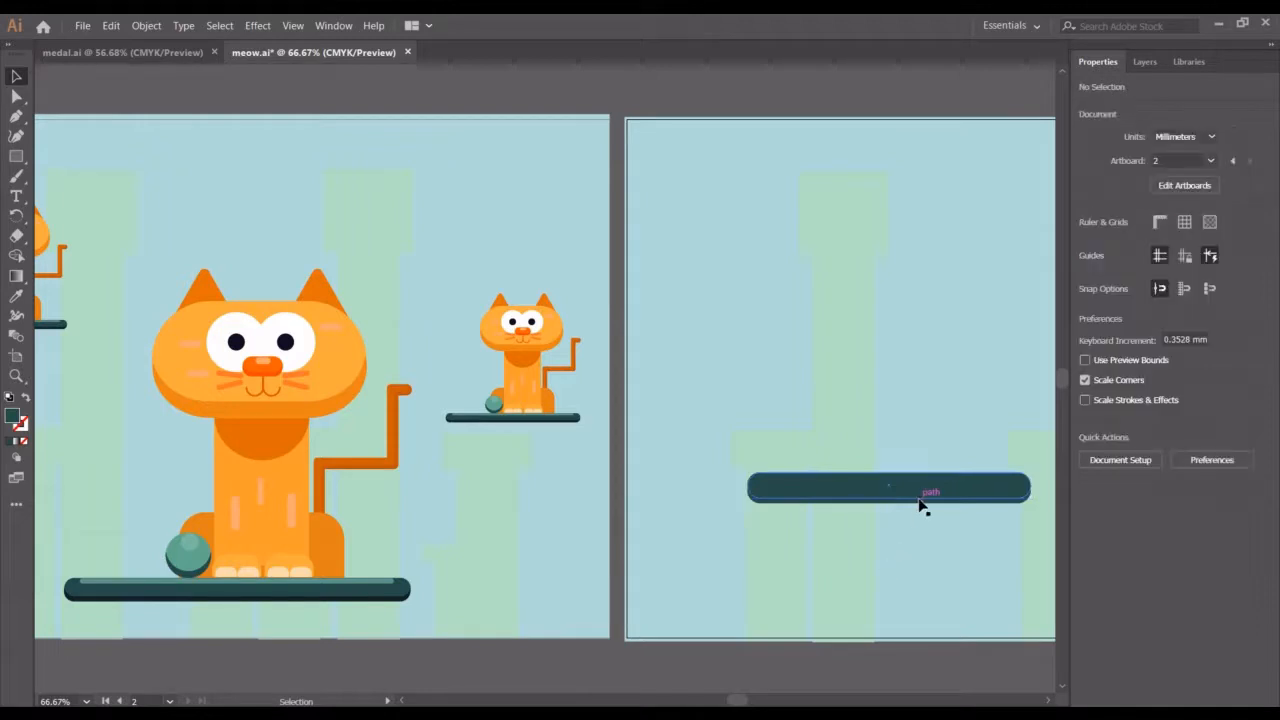
pyautogui.click(912, 503)
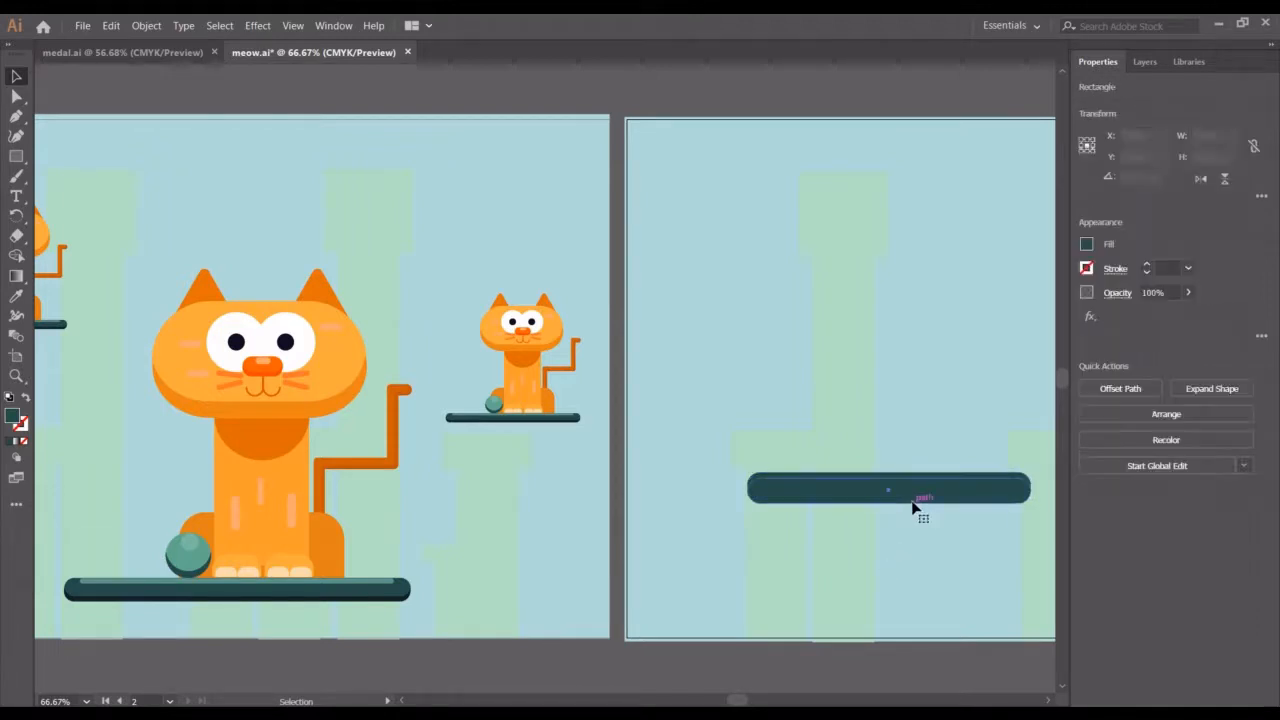
pyautogui.click(16, 296)
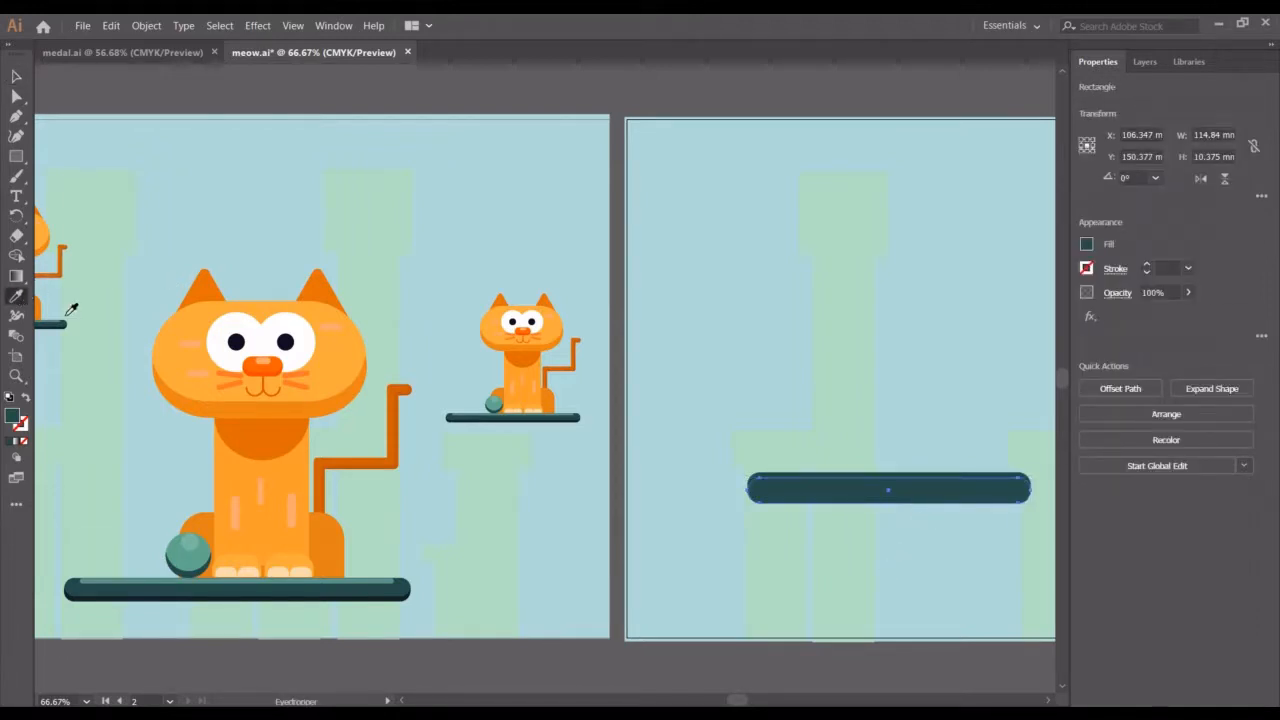
pyautogui.click(410, 591)
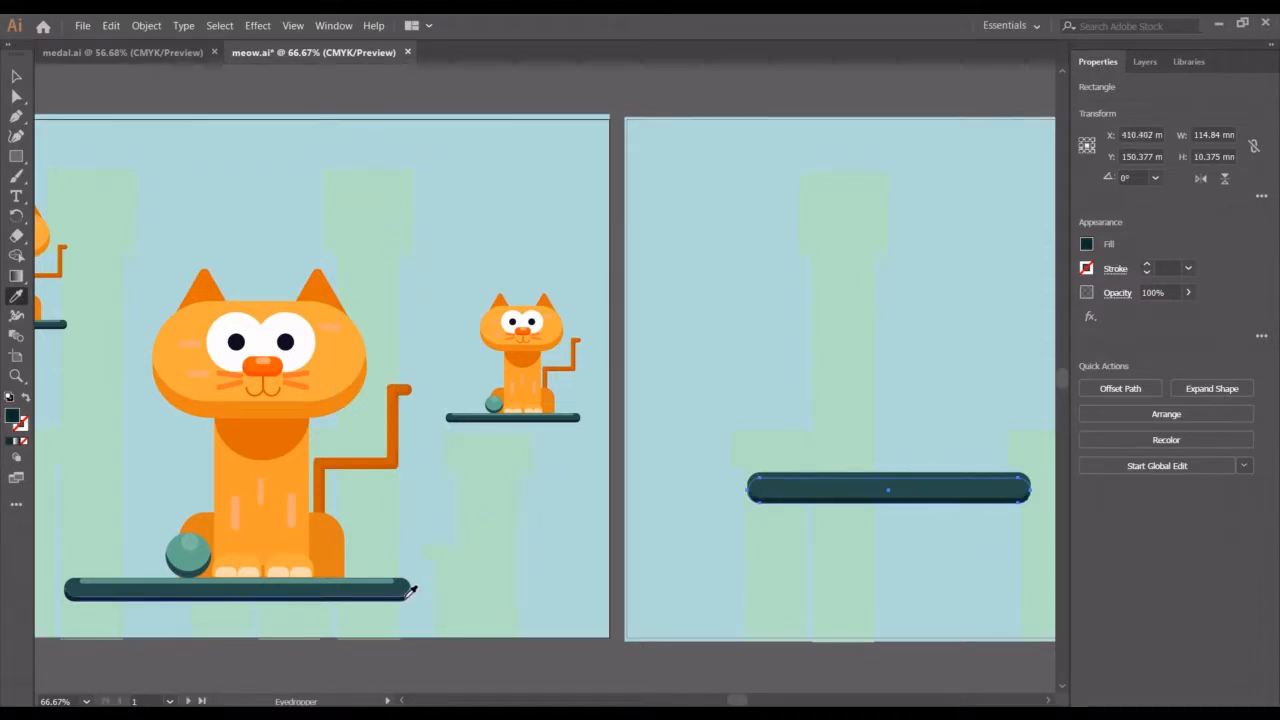
pyautogui.click(16, 78)
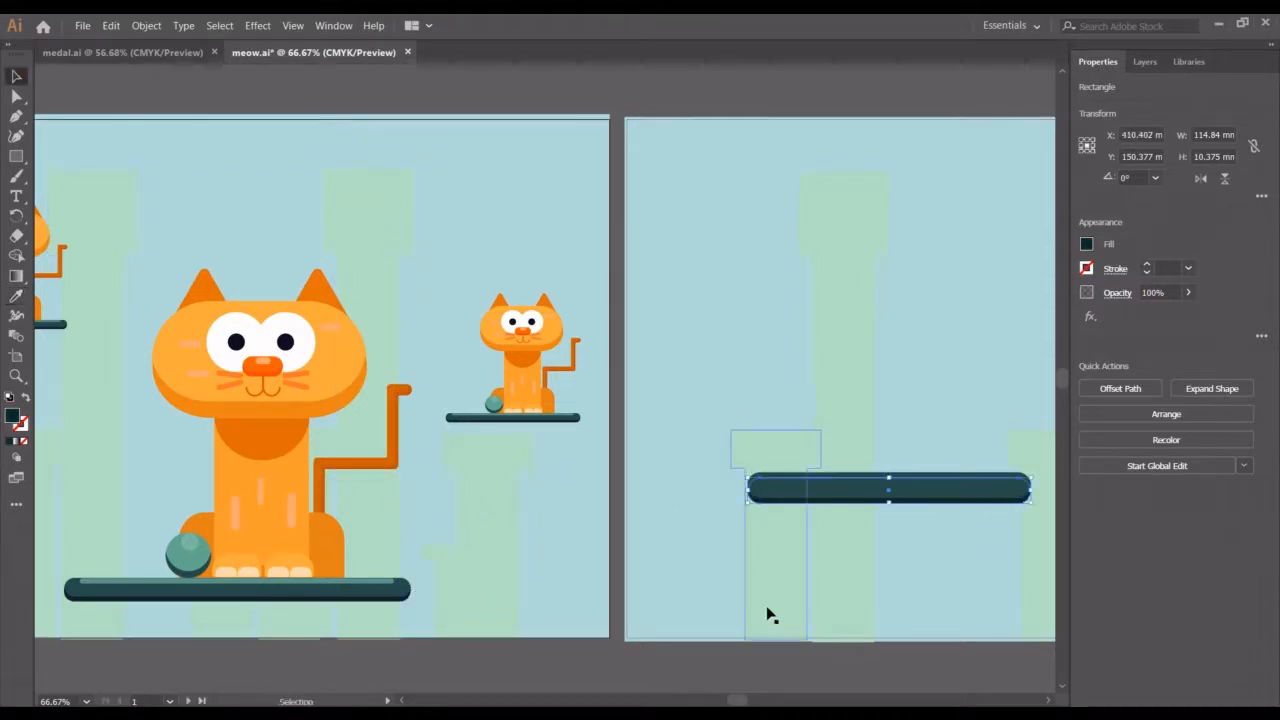
pyautogui.click(701, 591)
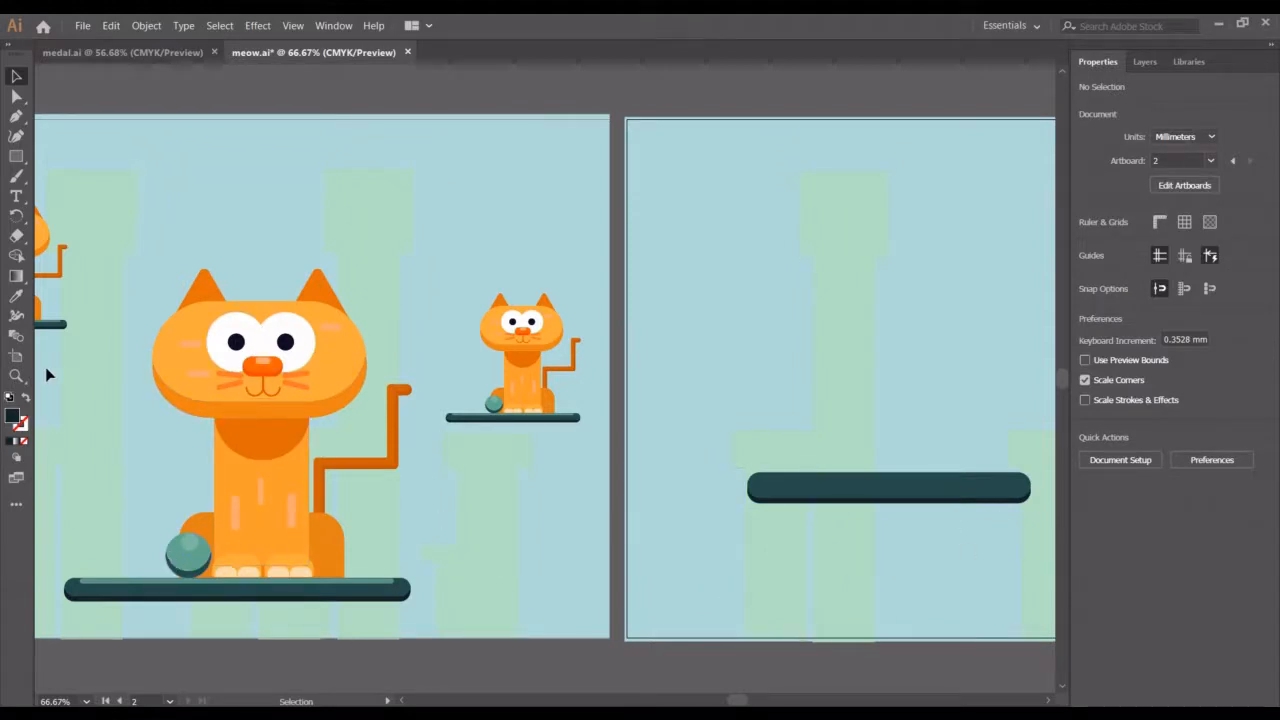
# Draw a circle about 21.6 mm wide above the left end of the new shelf
pyautogui.click(16, 156)
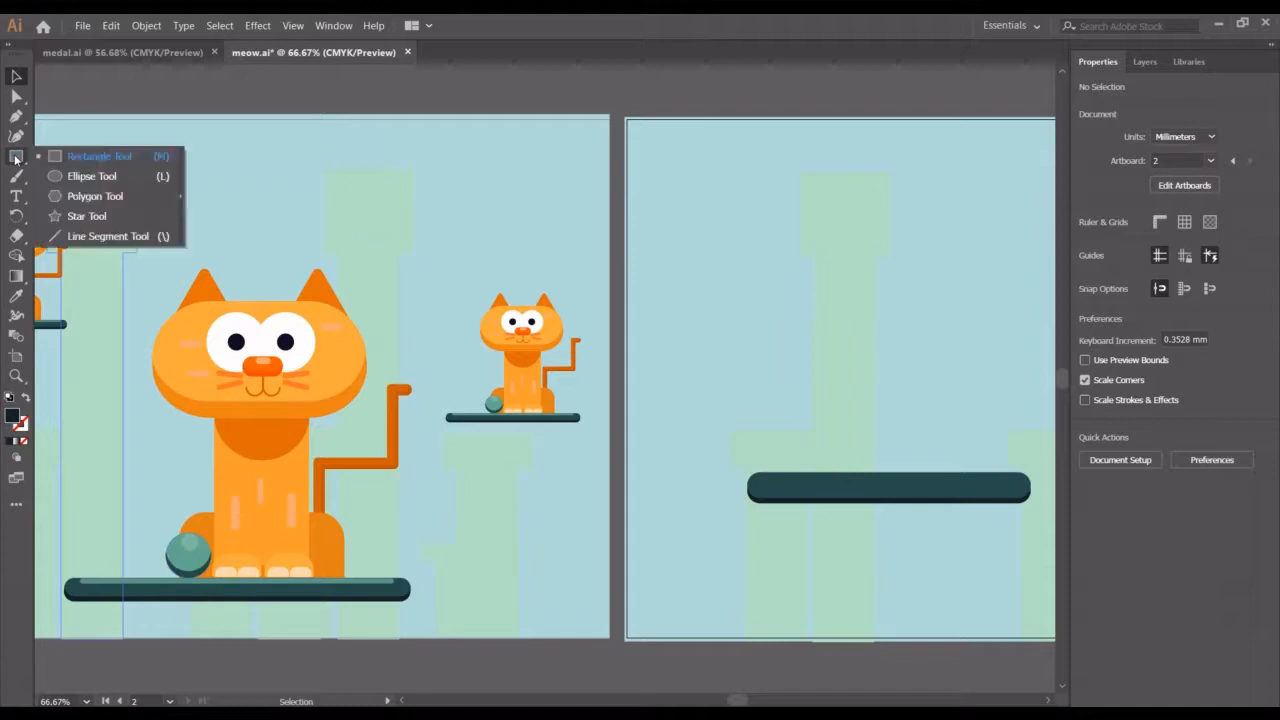
pyautogui.click(88, 176)
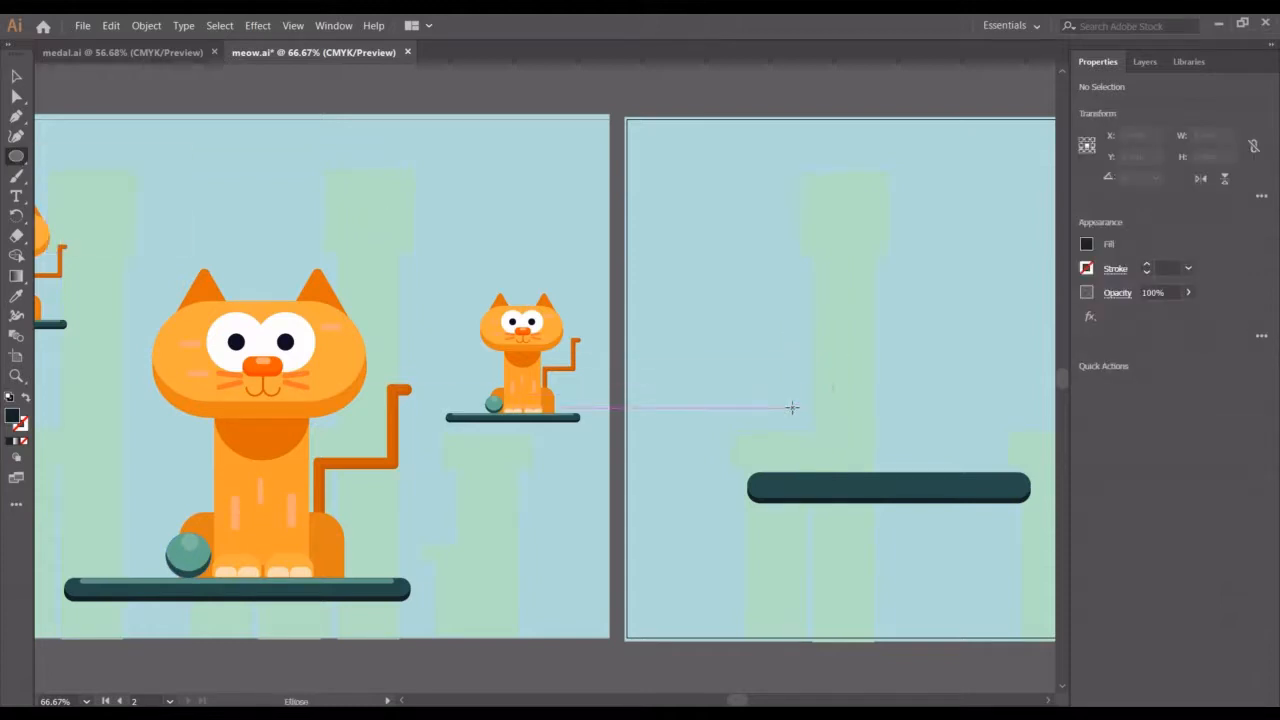
pyautogui.moveTo(792, 408); pyautogui.dragTo(850, 461)
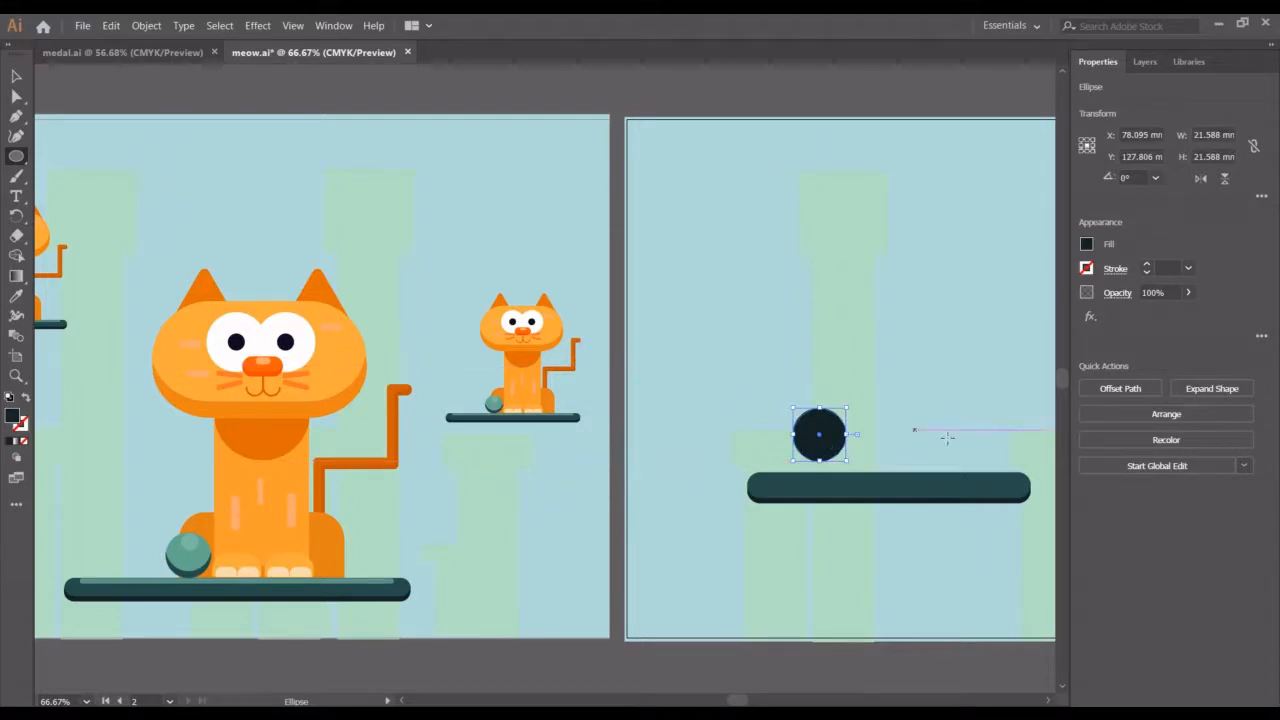
# Reposition the circle so it rests on the shelf's left end
pyautogui.press('v')
pyautogui.moveTo(800, 452); pyautogui.dragTo(799, 441)
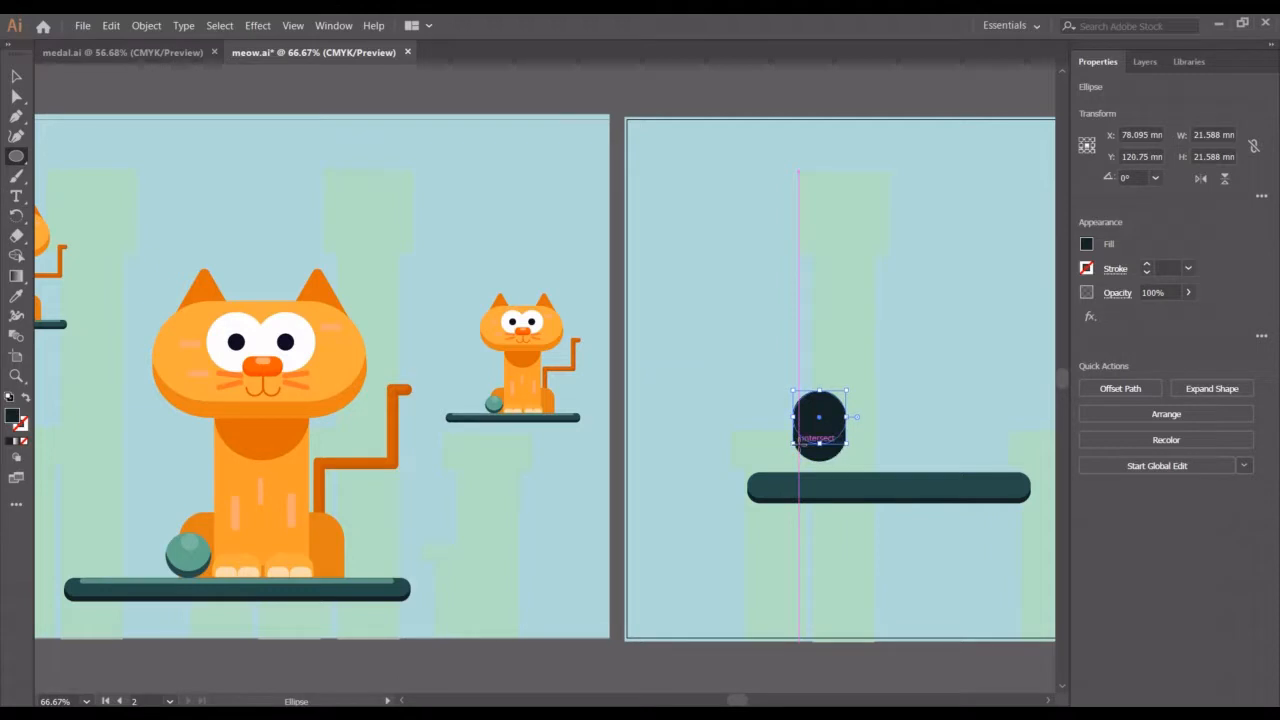
pyautogui.press('Down')
pyautogui.press('Down')
pyautogui.press('Down')
pyautogui.press('Down')
pyautogui.press('Down')
pyautogui.press('Down')
pyautogui.press('Down')
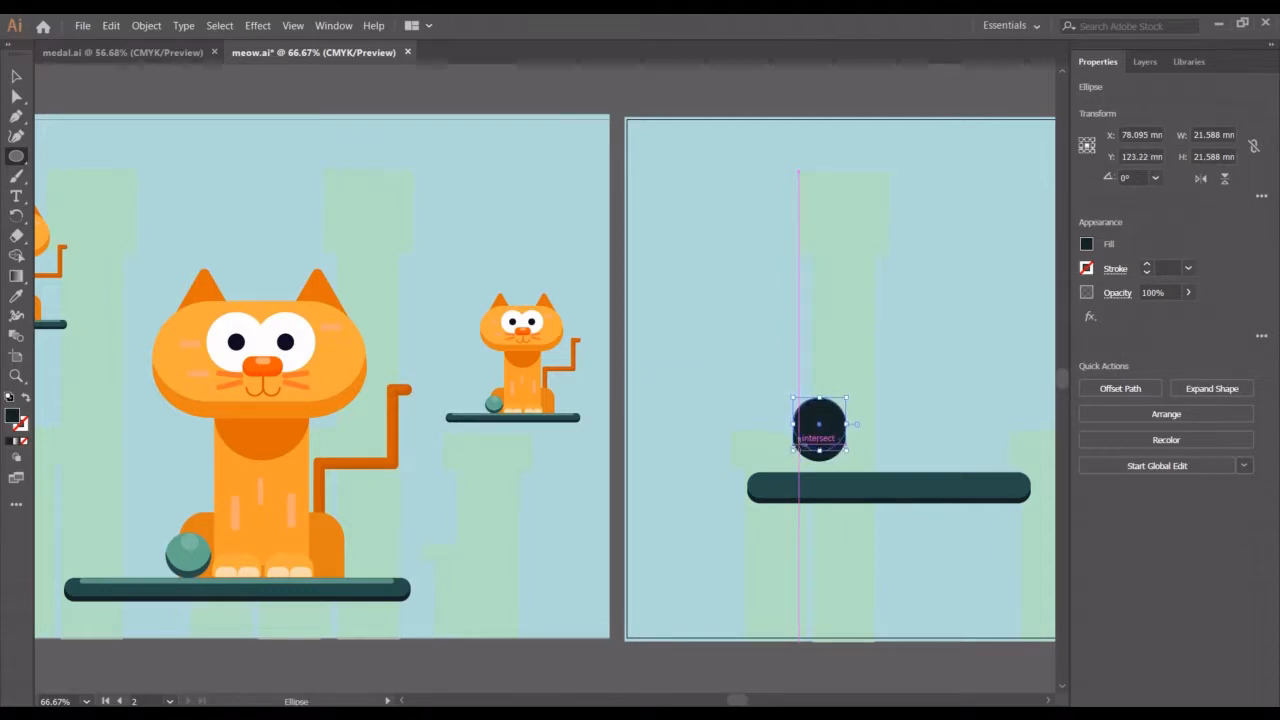
pyautogui.press('Down')
pyautogui.press('Down')
pyautogui.press('Down')
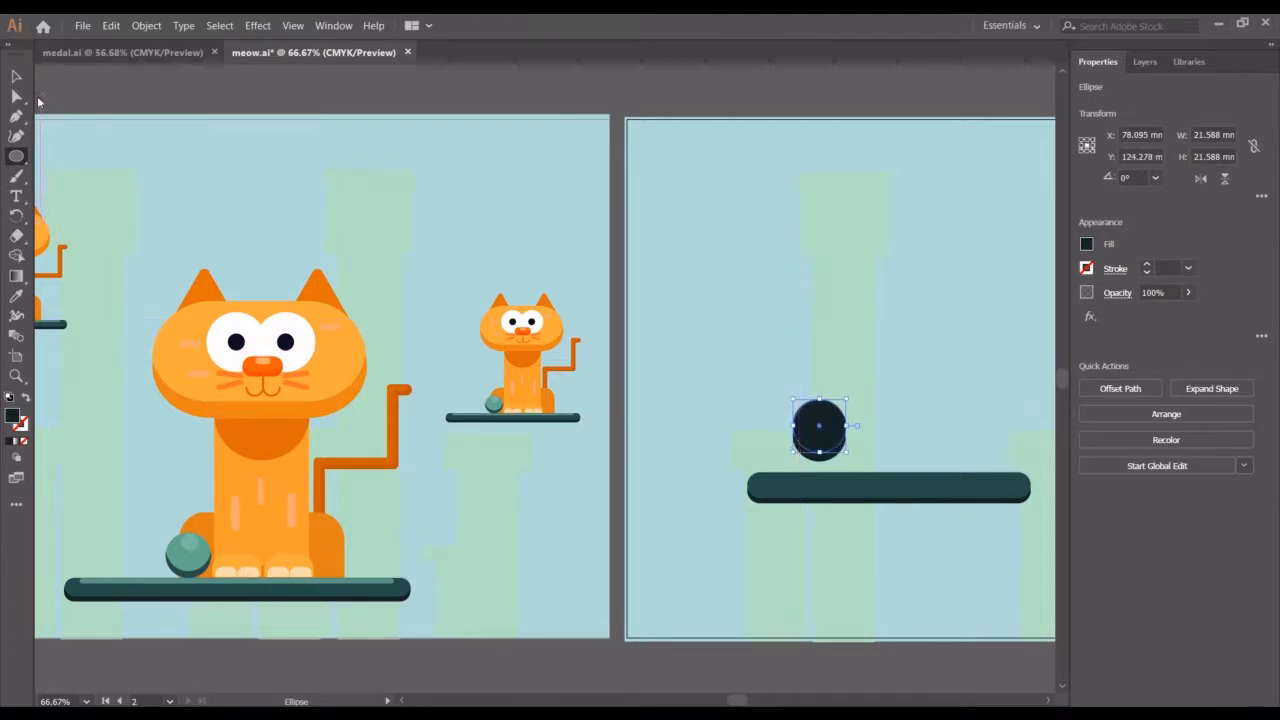
# Select the new circle and fill it with the teal colour sampled from the ball in the first design
pyautogui.click(17, 78)
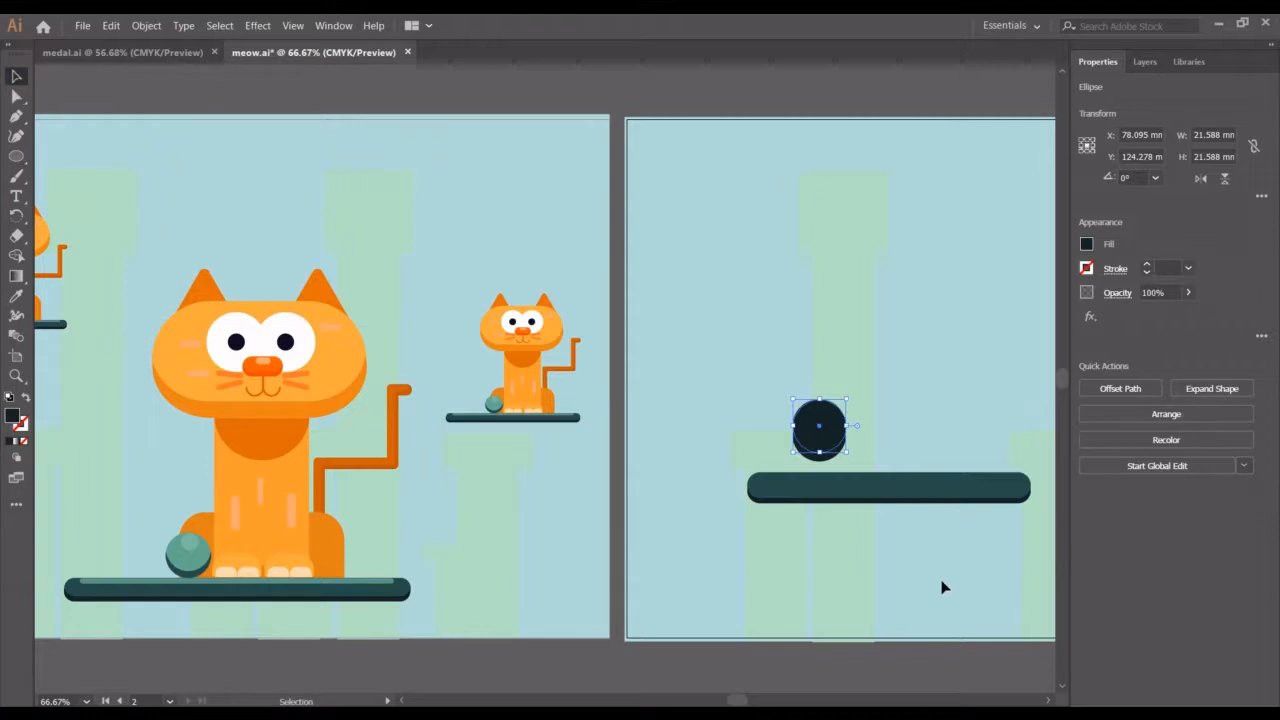
pyautogui.click(932, 532)
pyautogui.click(827, 432)
pyautogui.click(18, 299)
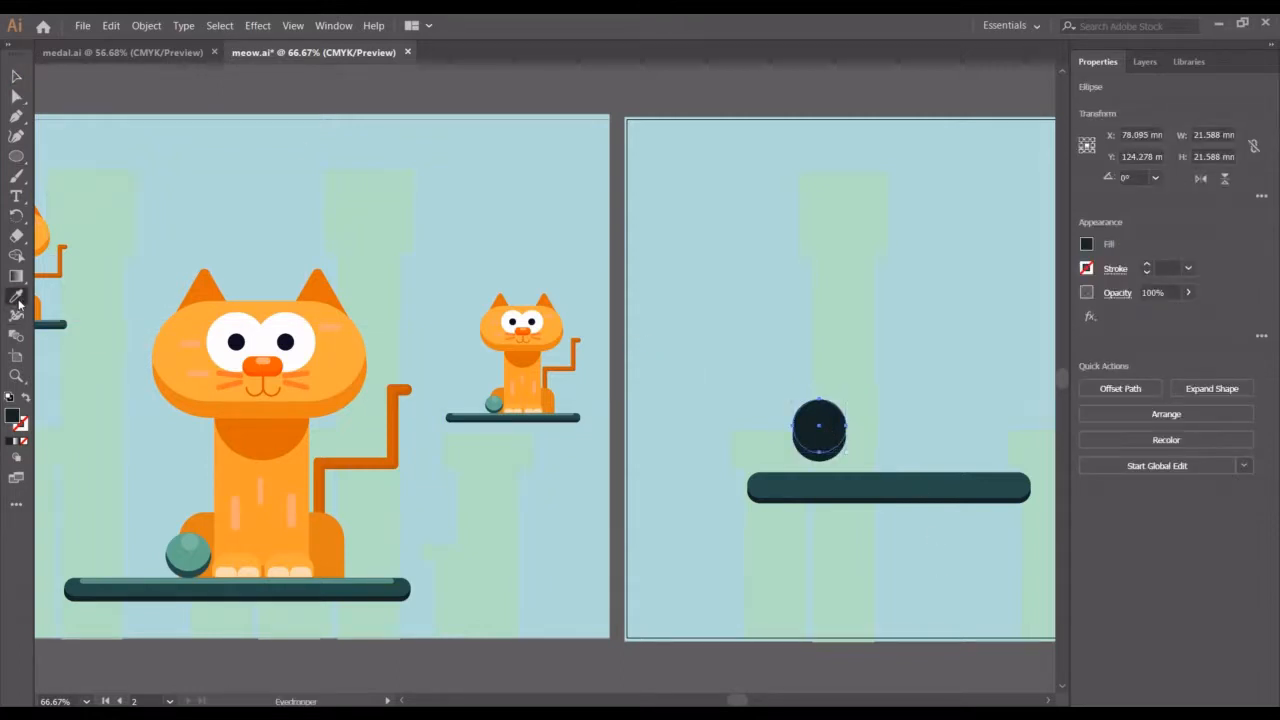
pyautogui.click(210, 543)
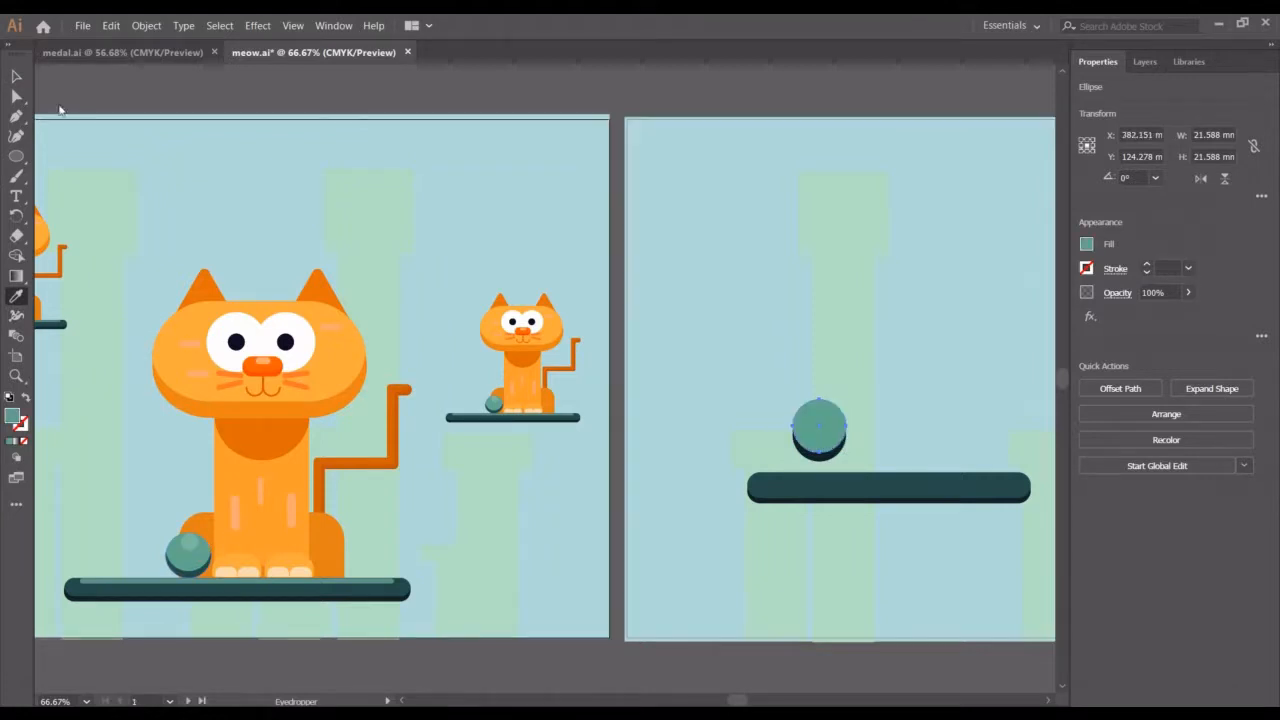
# Select the teal circle and nudge it down two increments so the darker circle shows beneath it
pyautogui.click(16, 77)
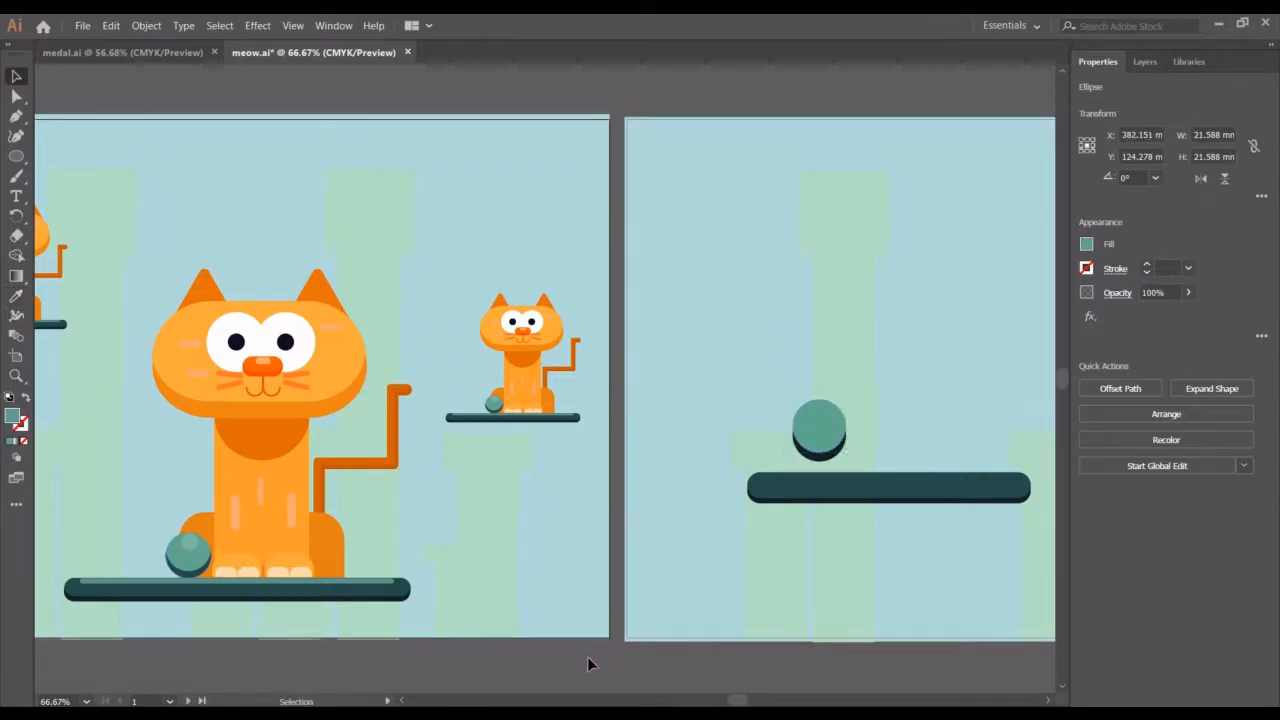
pyautogui.click(691, 600)
pyautogui.click(820, 443)
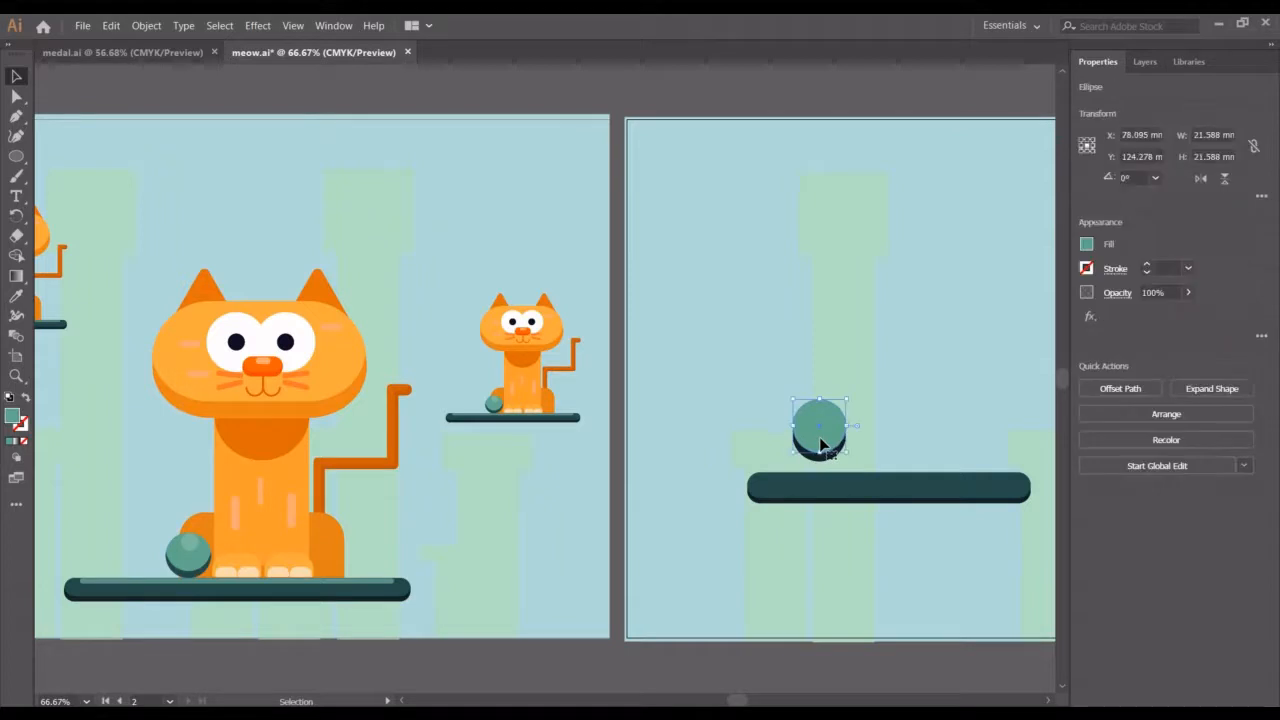
pyautogui.press('Down')
pyautogui.press('Down')
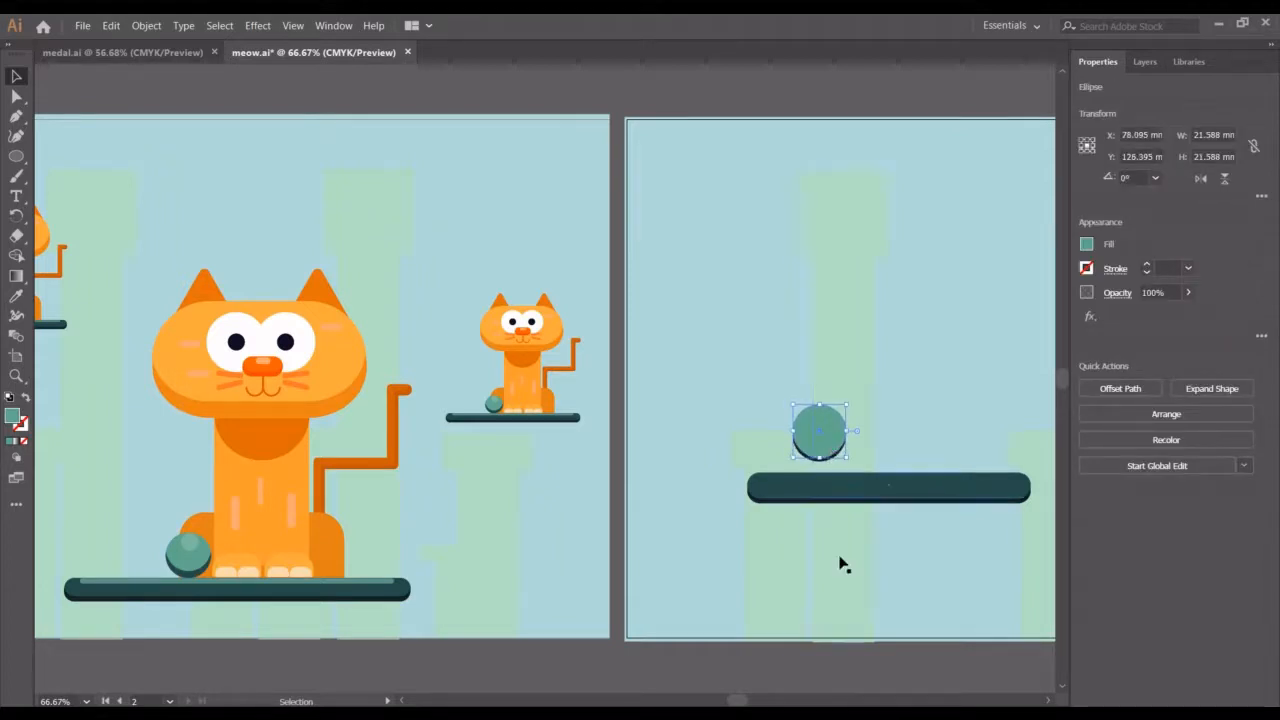
pyautogui.click(924, 586)
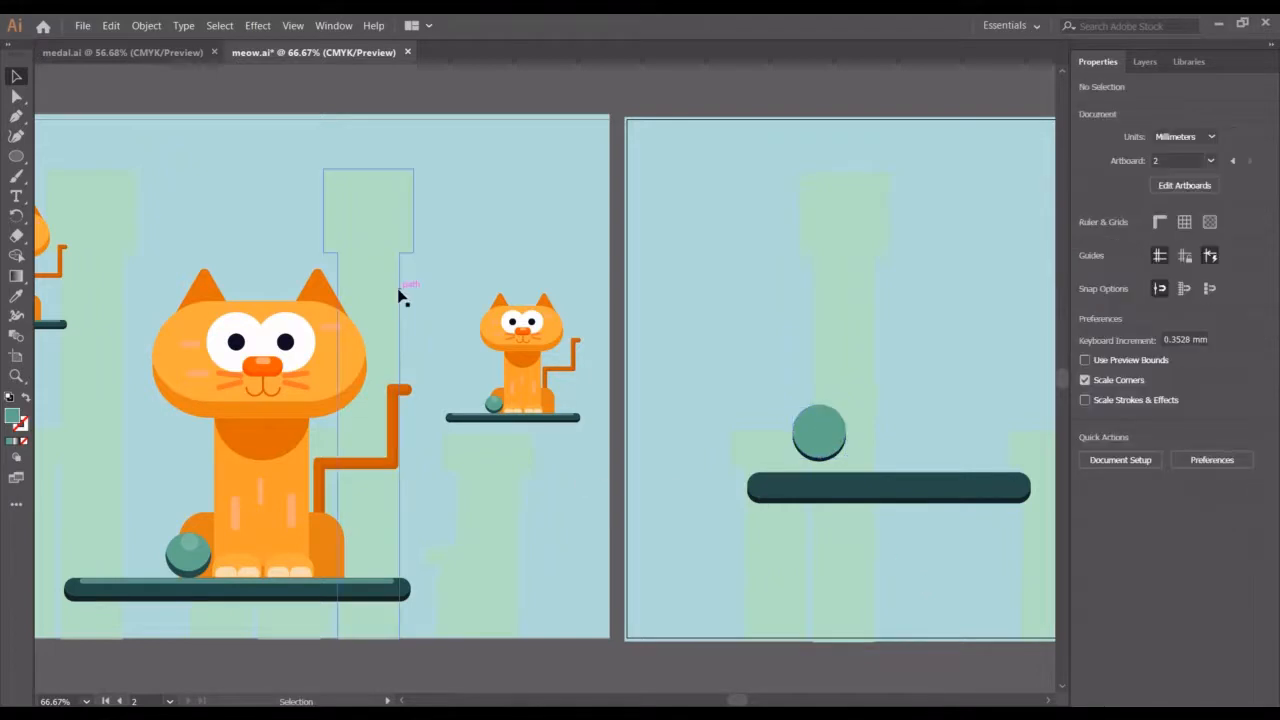
# Draw a small circle about 9.3 mm wide on the ball's upper part and fill it with the original ball's highlight colour
pyautogui.click(16, 156)
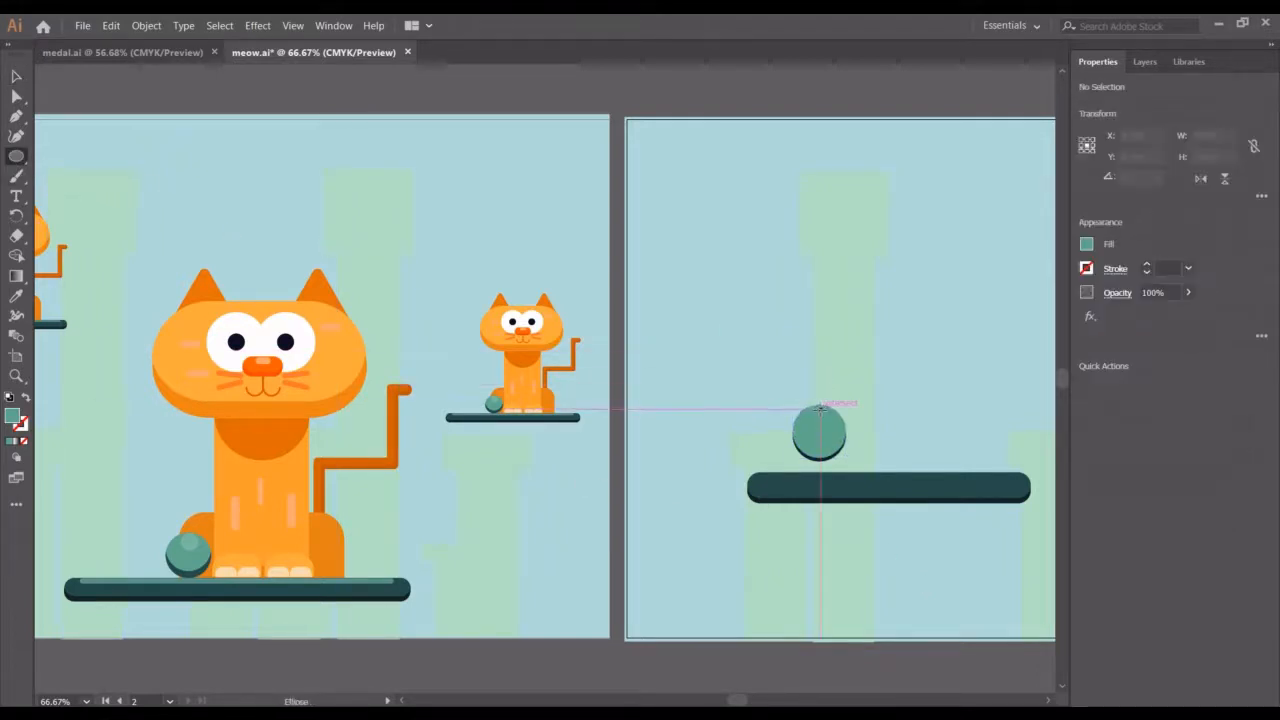
pyautogui.moveTo(815, 407); pyautogui.dragTo(842, 432)
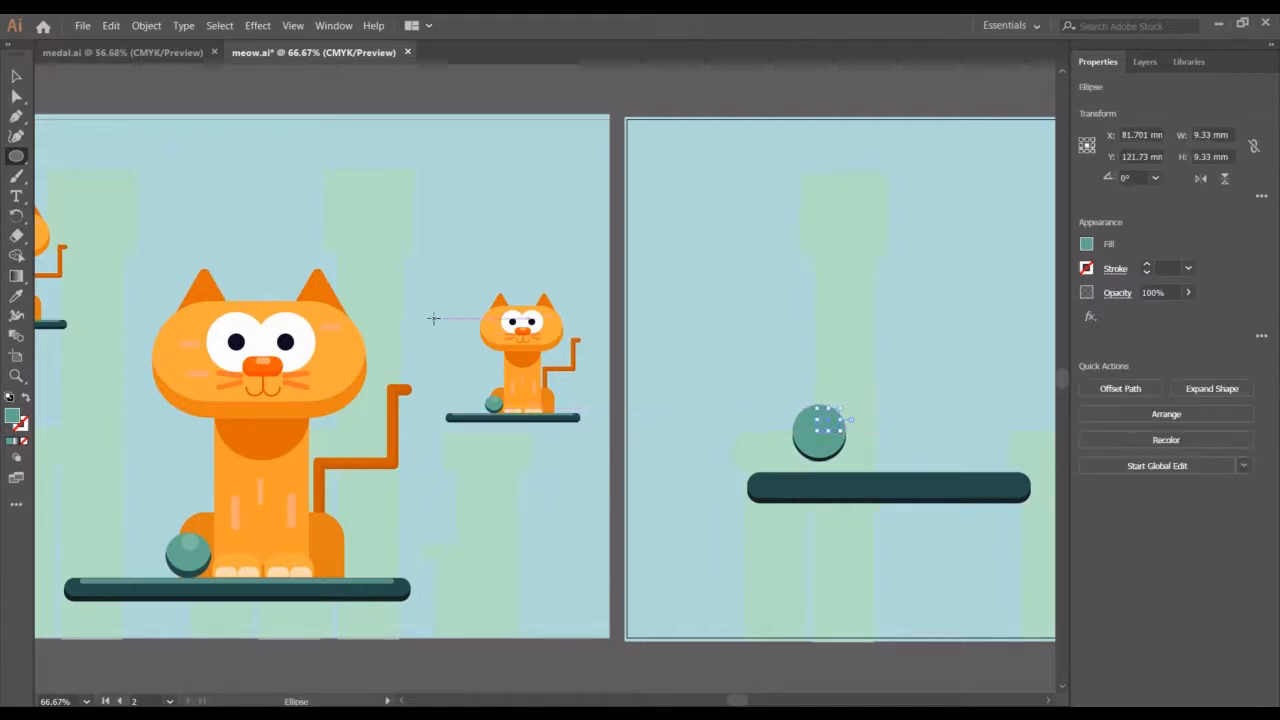
pyautogui.click(16, 296)
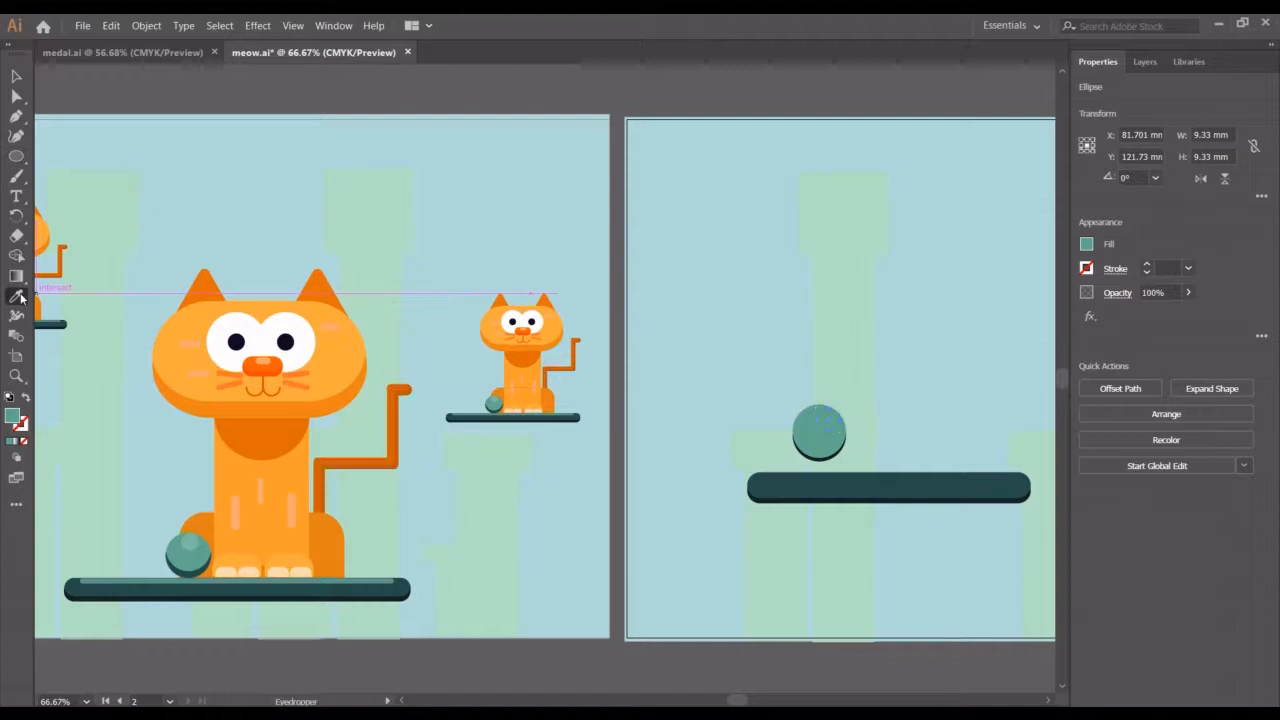
pyautogui.click(189, 533)
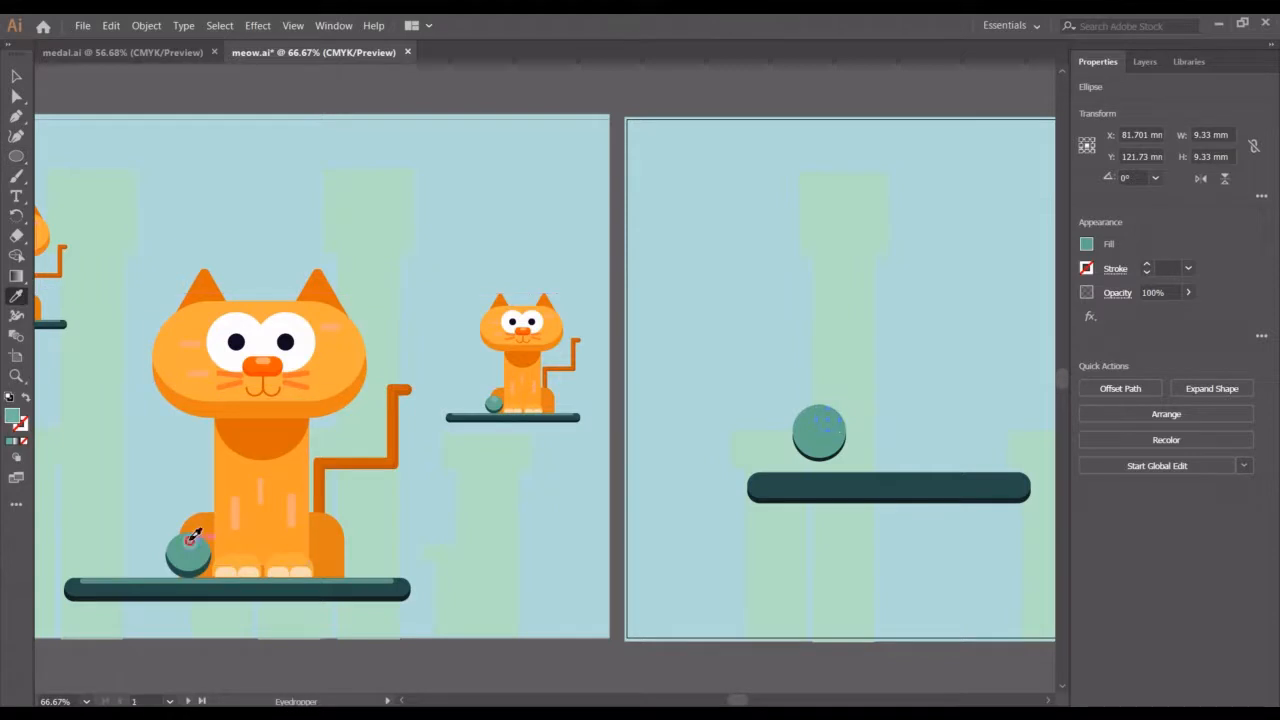
# Group the ball's circles and move the group so the ball rests on the shelf
pyautogui.click(15, 78)
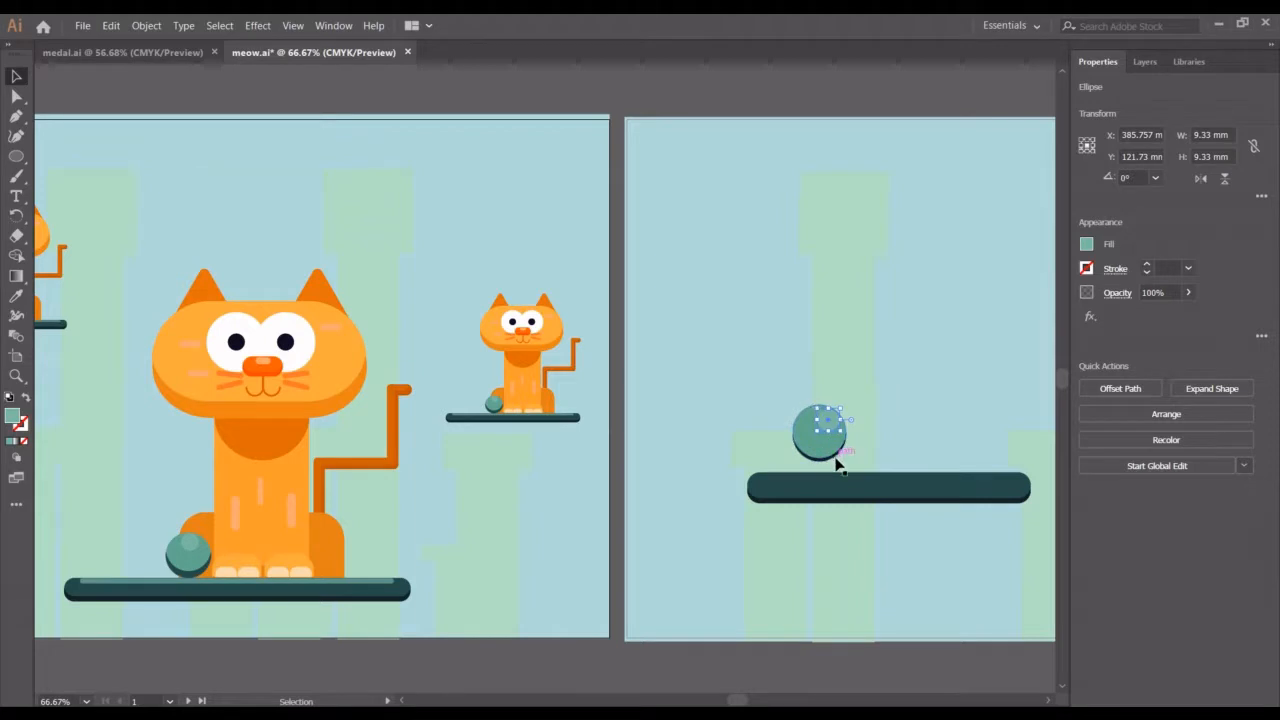
pyautogui.keyDown('shift'); pyautogui.click(816, 461); pyautogui.keyUp('shift')
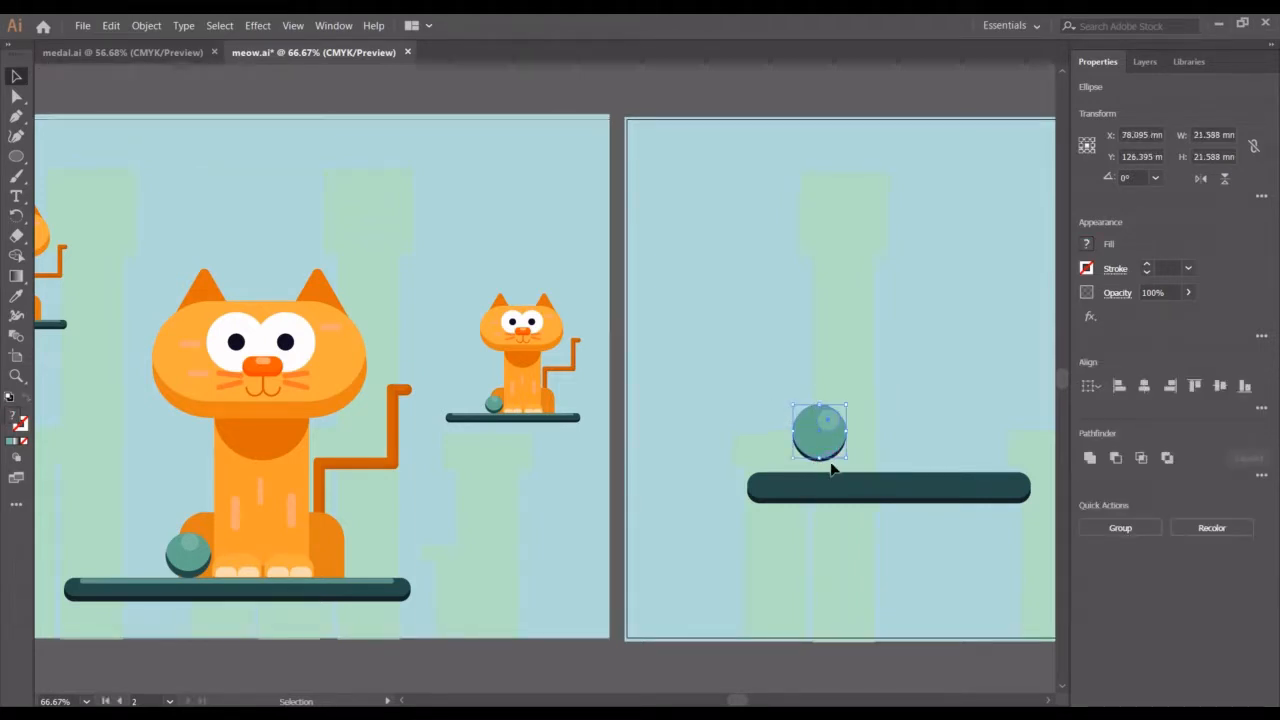
pyautogui.hotkey('ctrl', 'shift', 'a')
pyautogui.hotkey('ctrl', '+')
pyautogui.hotkey('ctrl', '+')
pyautogui.hotkey('ctrl', '+')
pyautogui.hotkey('ctrl', '+')
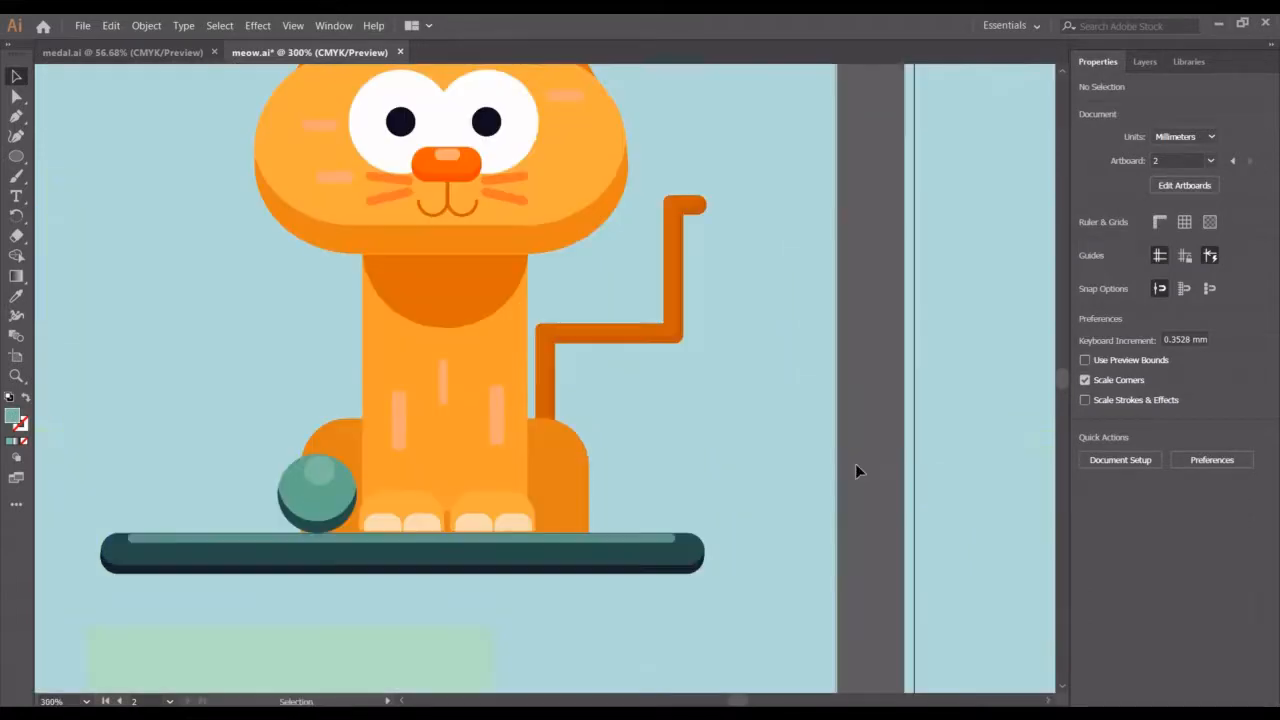
pyautogui.hscroll(3, 989, 516)
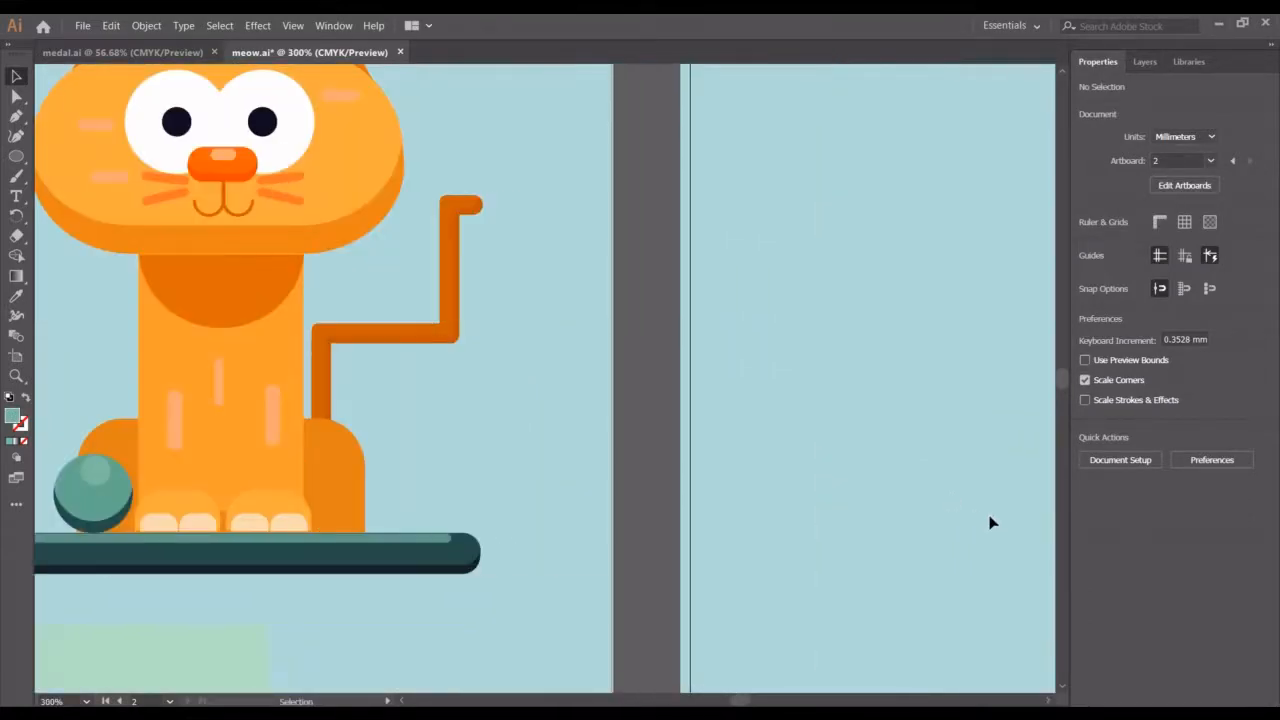
pyautogui.hscroll(8, 991, 521)
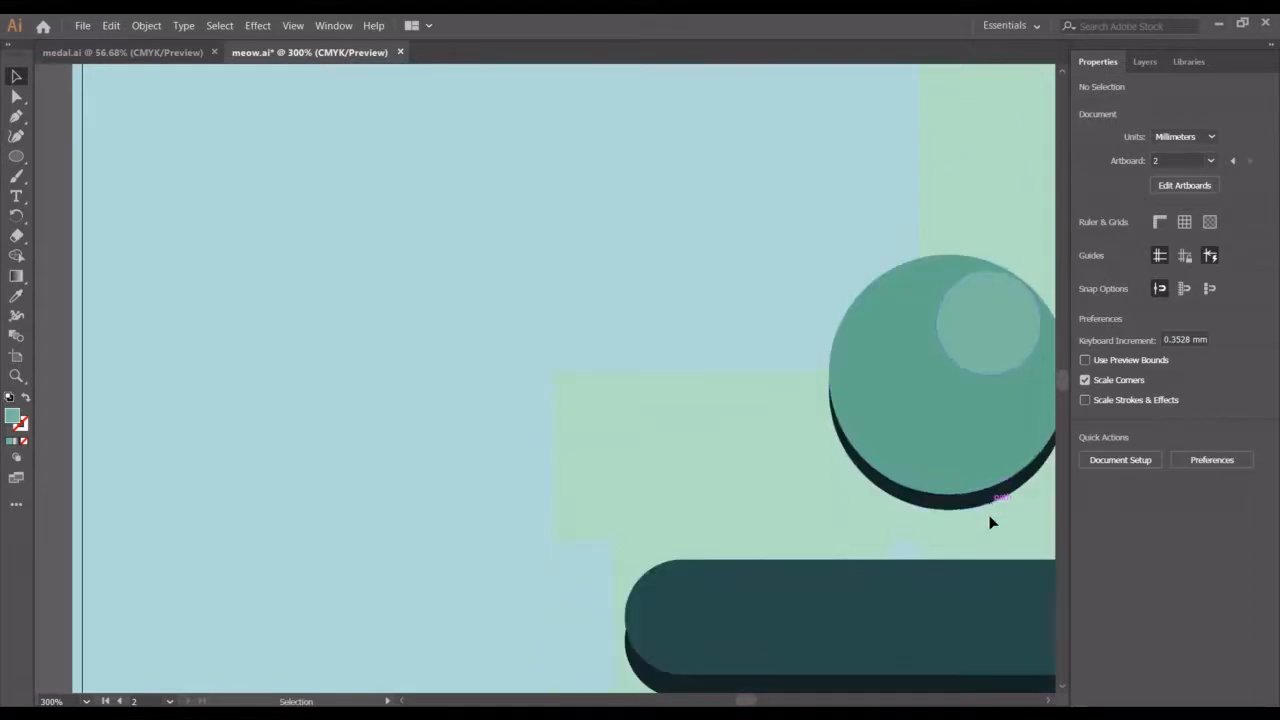
pyautogui.hscroll(-3, 990, 520)
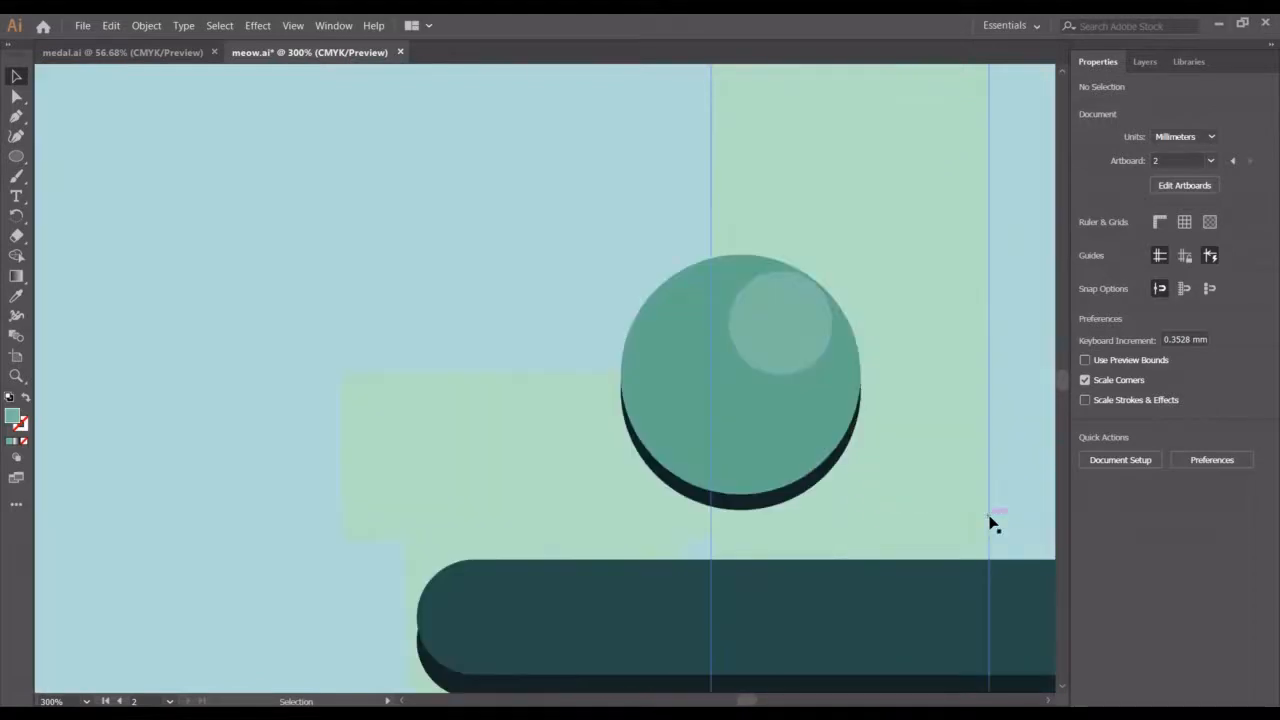
pyautogui.click(779, 508)
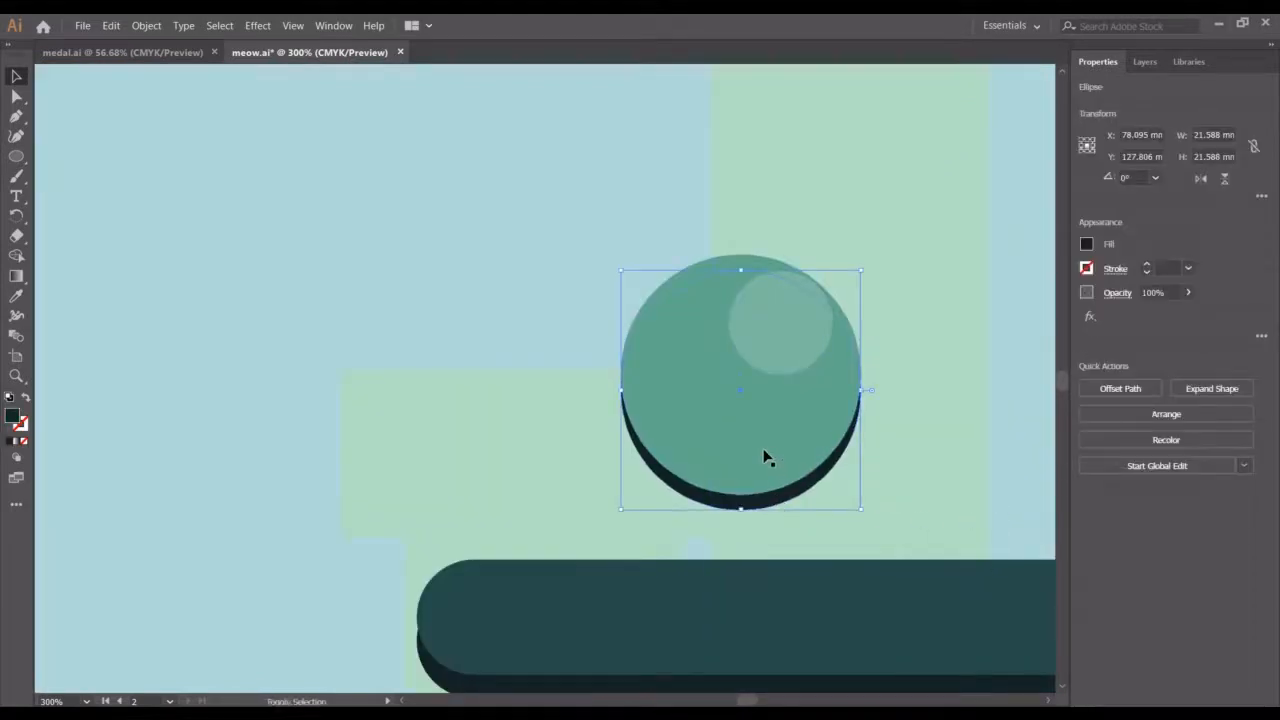
pyautogui.keyDown('shift'); pyautogui.click(763, 457); pyautogui.keyUp('shift')
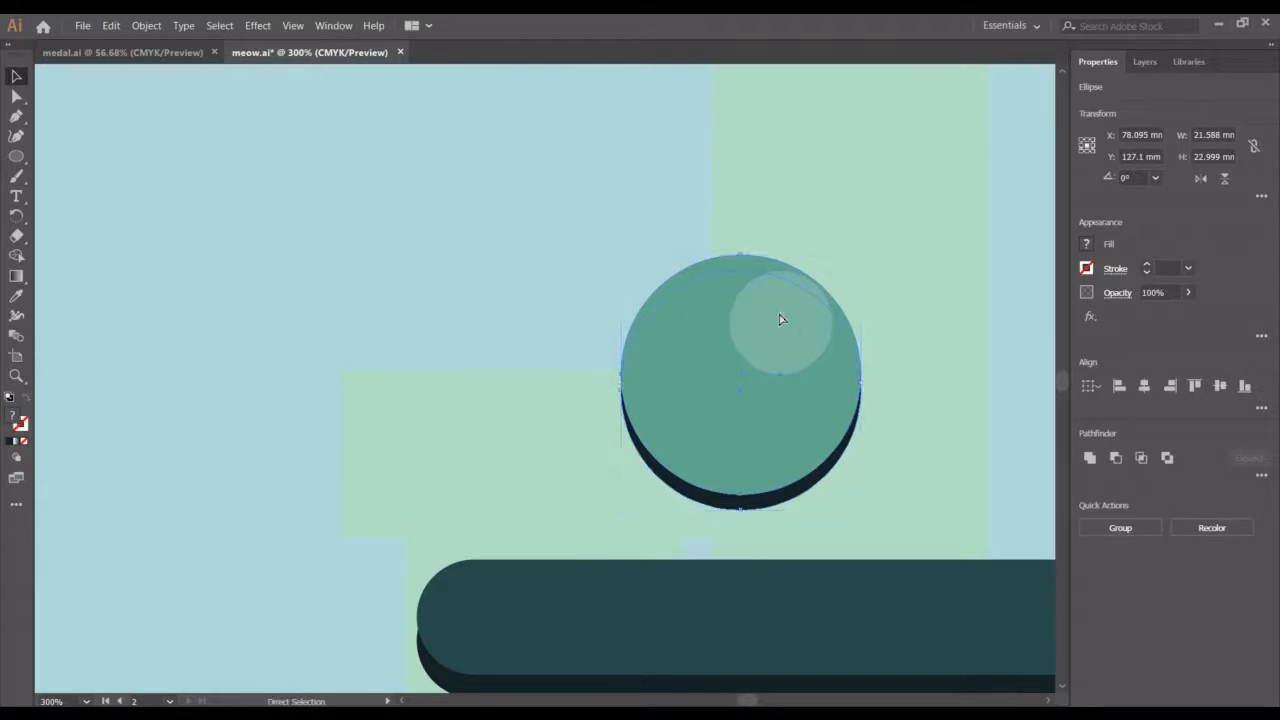
pyautogui.hotkey('ctrl', 'g')
pyautogui.moveTo(779, 313); pyautogui.dragTo(714, 364)
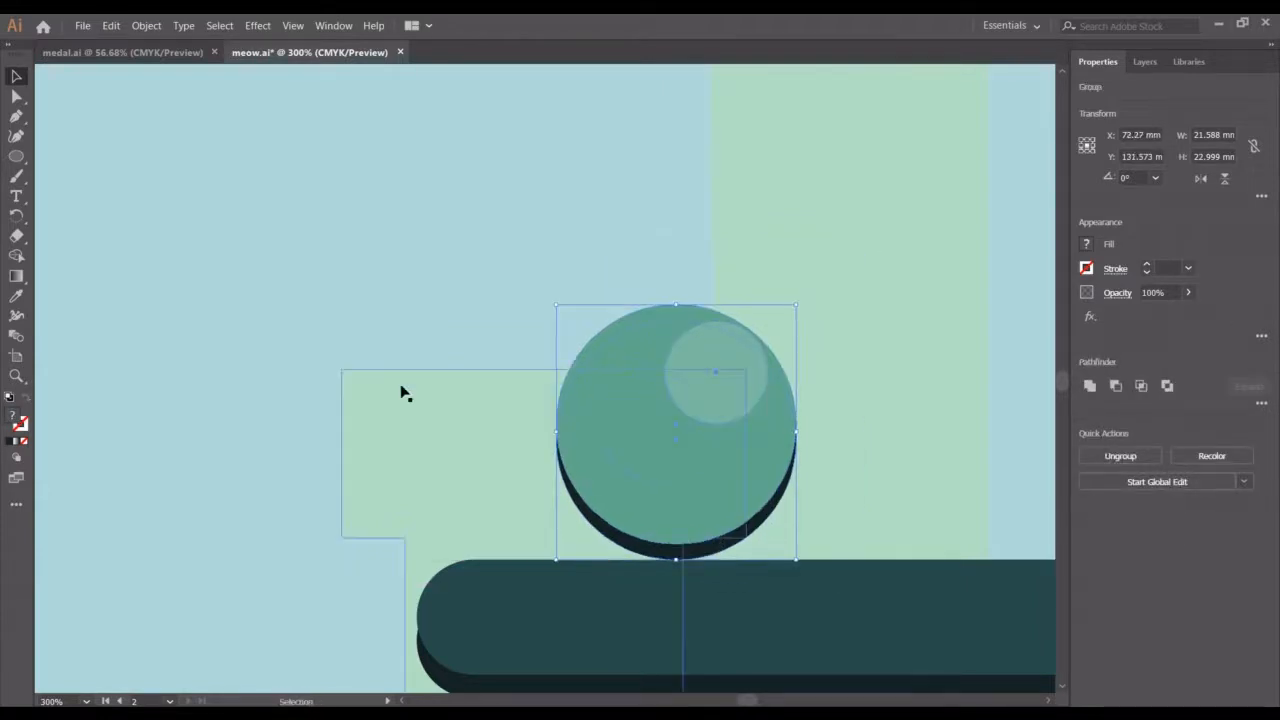
# Draw a rectangle about 57.6 × 29.5 mm above the shelf and round its corners fully
pyautogui.press('a')
pyautogui.hotkey('ctrl', '-')
pyautogui.hotkey('ctrl', '-')
pyautogui.hotkey('ctrl', '-')
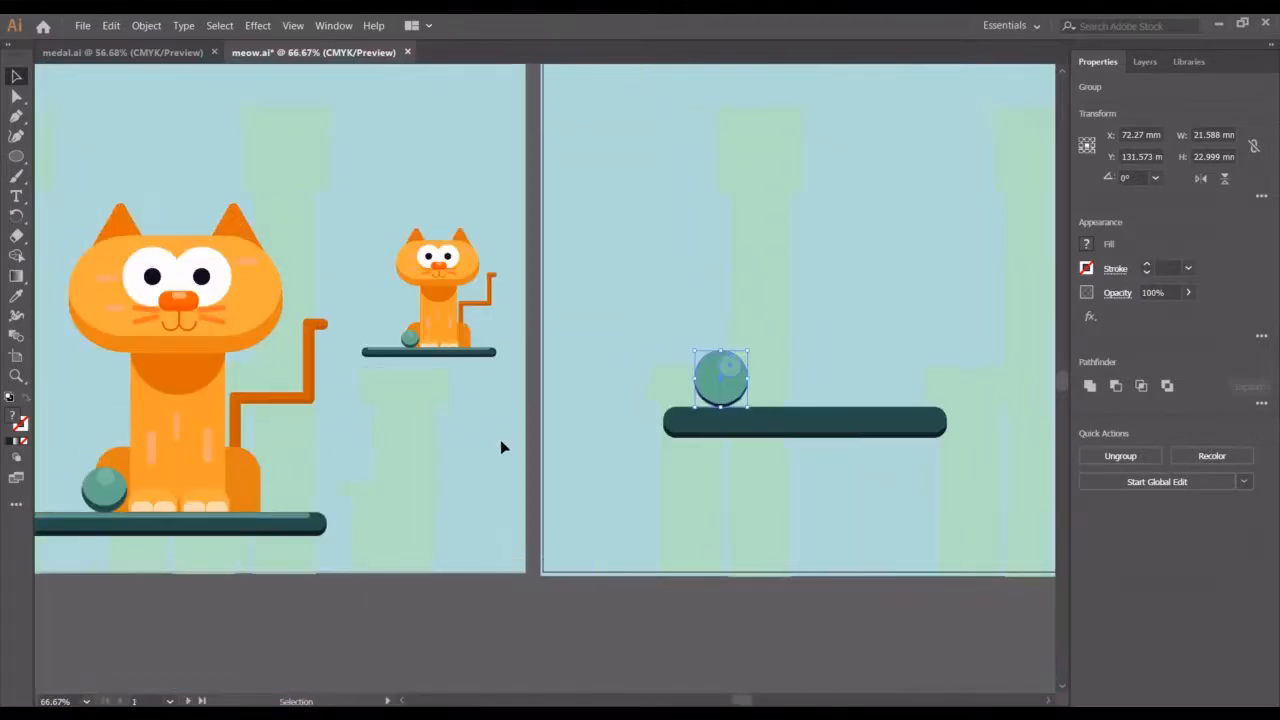
pyautogui.hotkey('ctrl', 'shift', 'a')
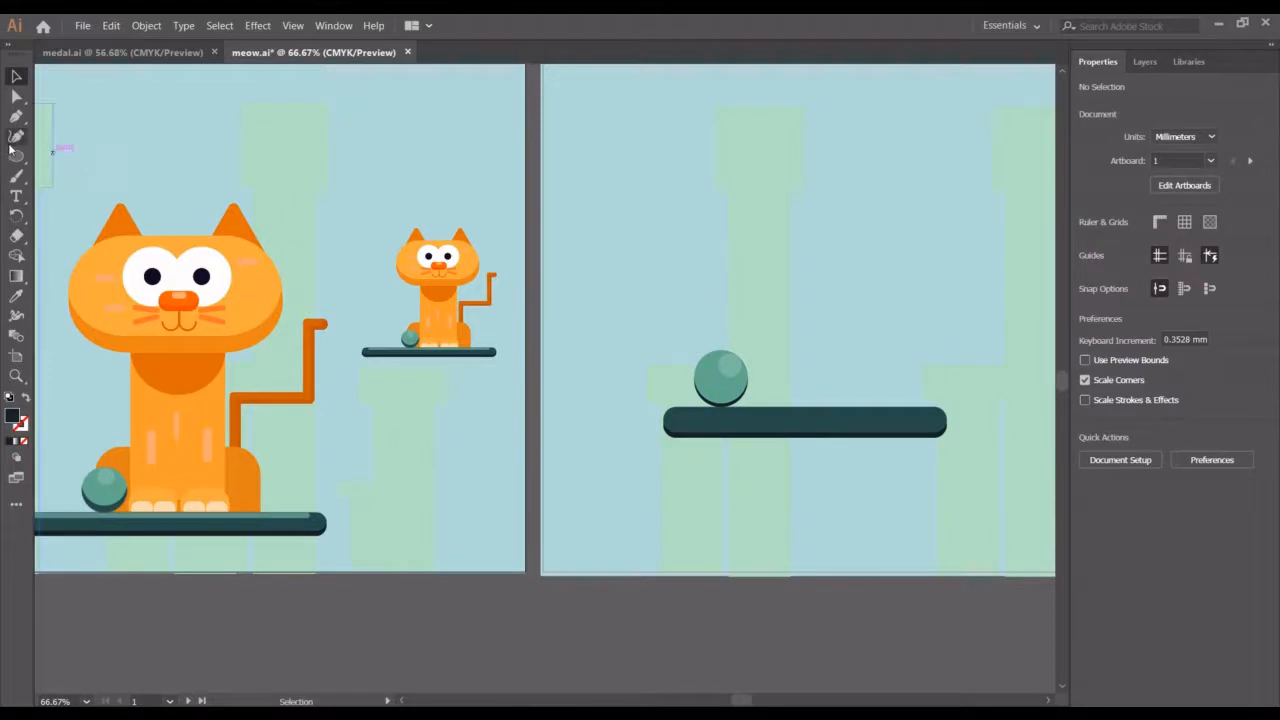
pyautogui.moveTo(17, 160); pyautogui.dragTo(72, 157)
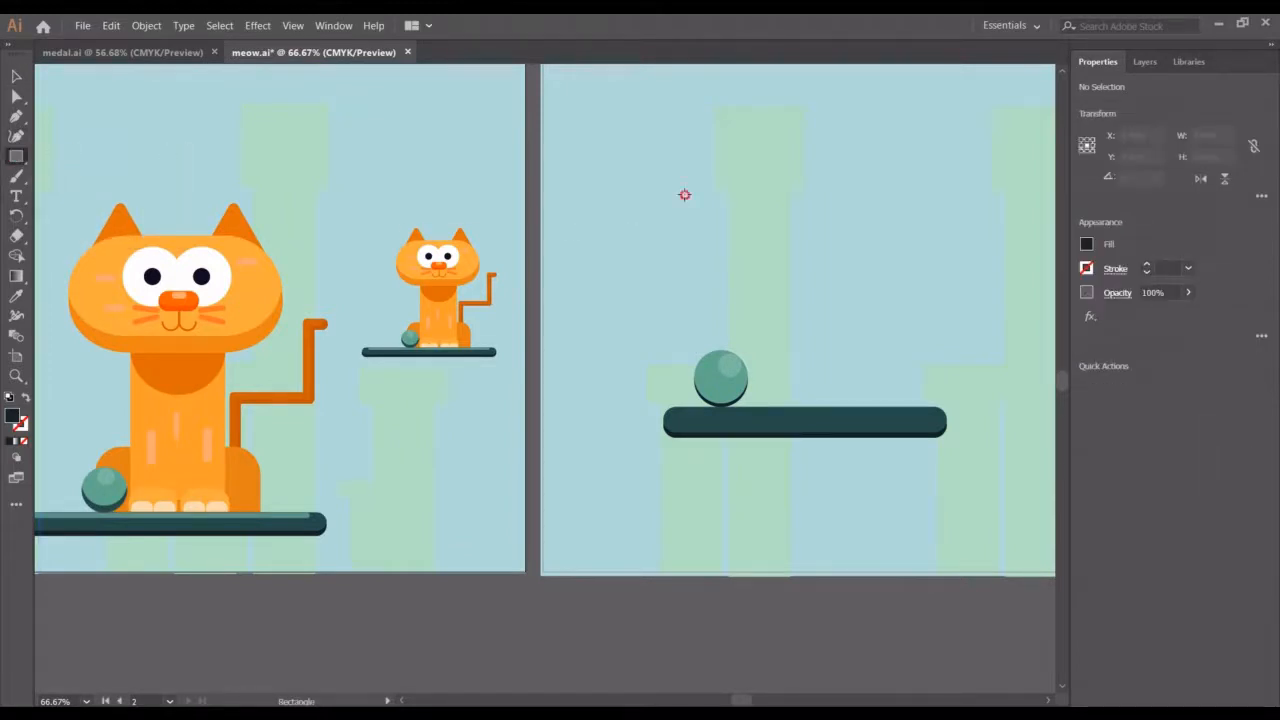
pyautogui.moveTo(684, 194); pyautogui.dragTo(826, 267)
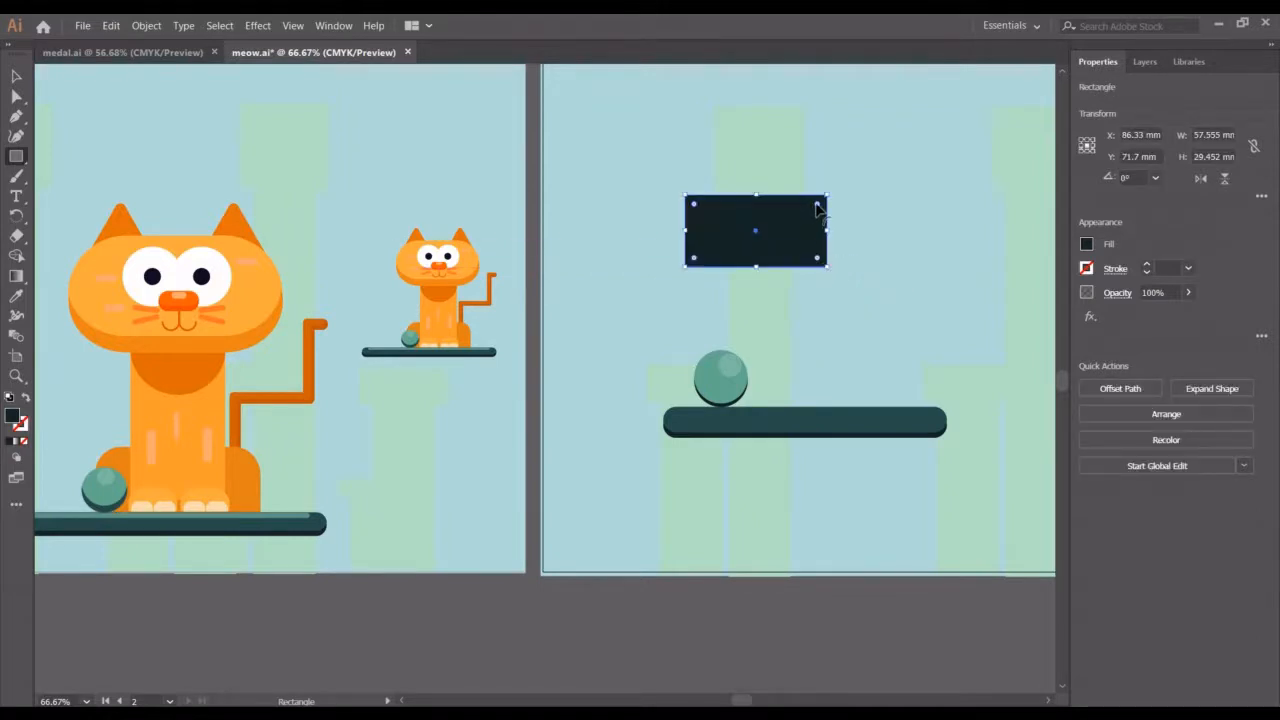
pyautogui.moveTo(817, 206); pyautogui.dragTo(770, 222)
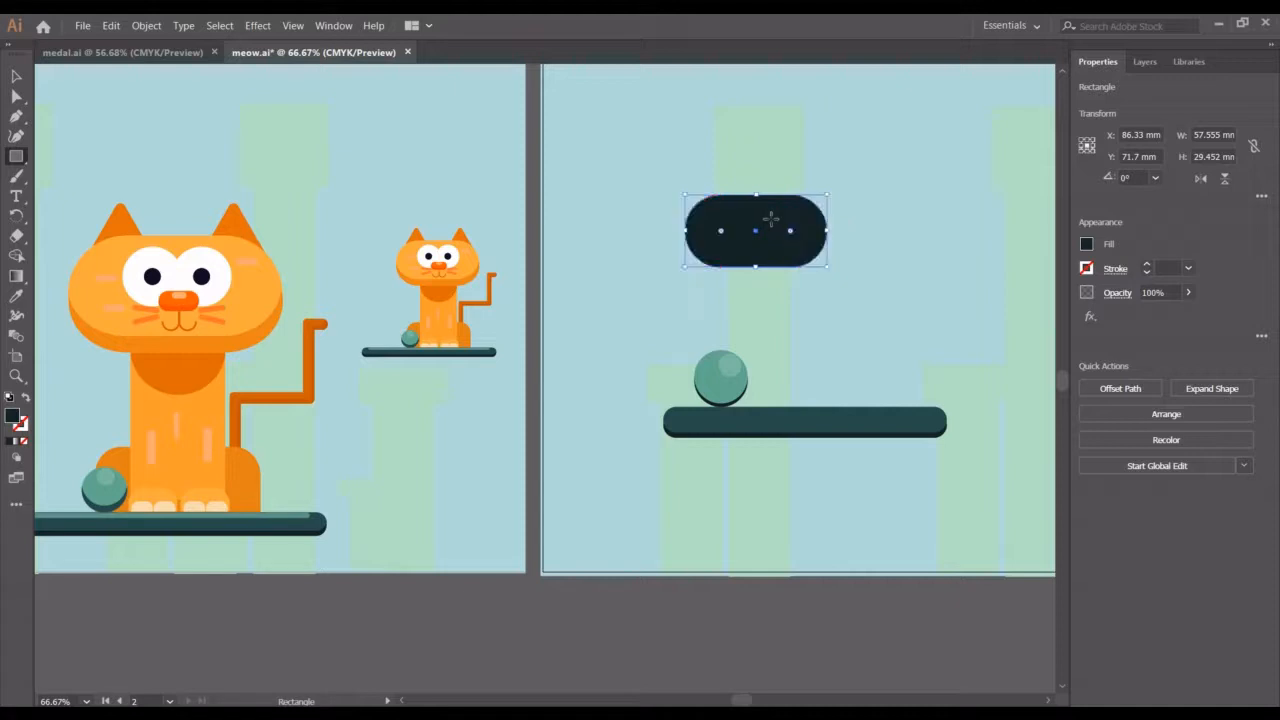
# Move the rounded rectangle above the shelf's centre and fill it with the orange sampled from the cat's head
pyautogui.click(15, 77)
pyautogui.moveTo(777, 232); pyautogui.dragTo(809, 274)
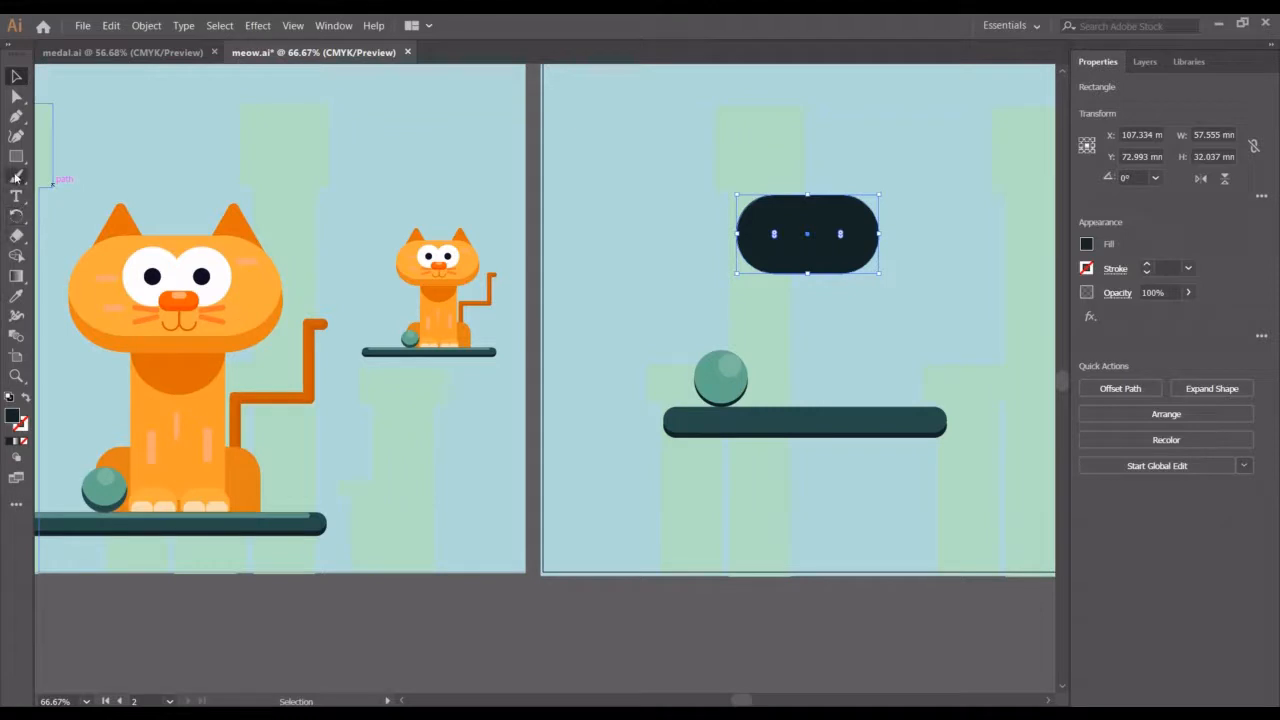
pyautogui.click(27, 297)
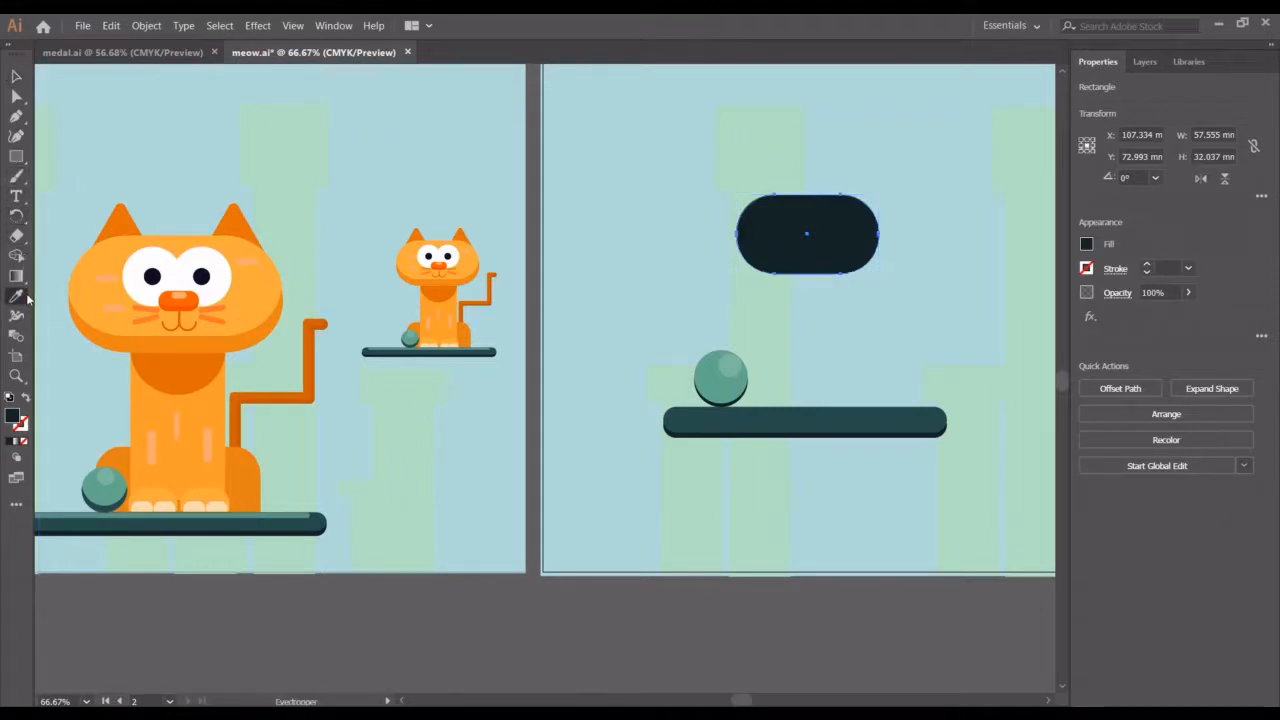
pyautogui.click(268, 270)
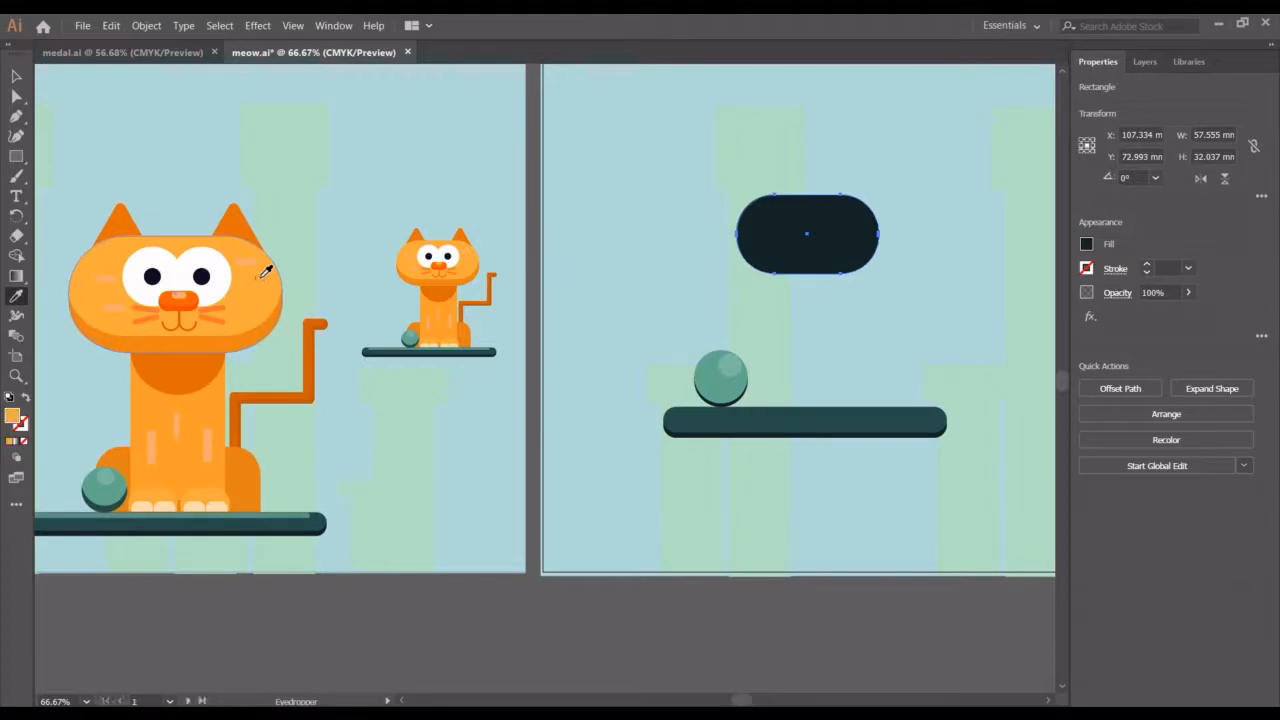
# Enlarge the orange head shape to about 69 × 38.4 mm and nudge it up six increments
pyautogui.click(16, 77)
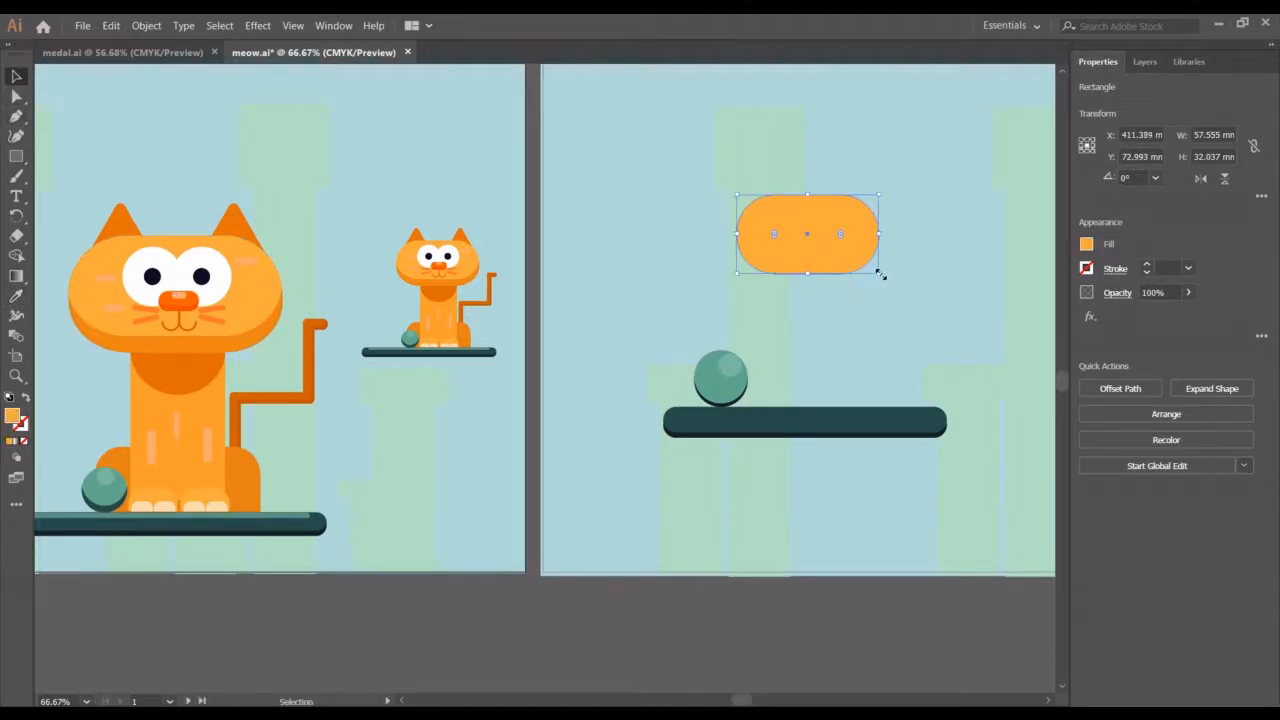
pyautogui.moveTo(878, 272); pyautogui.dragTo(892, 282)
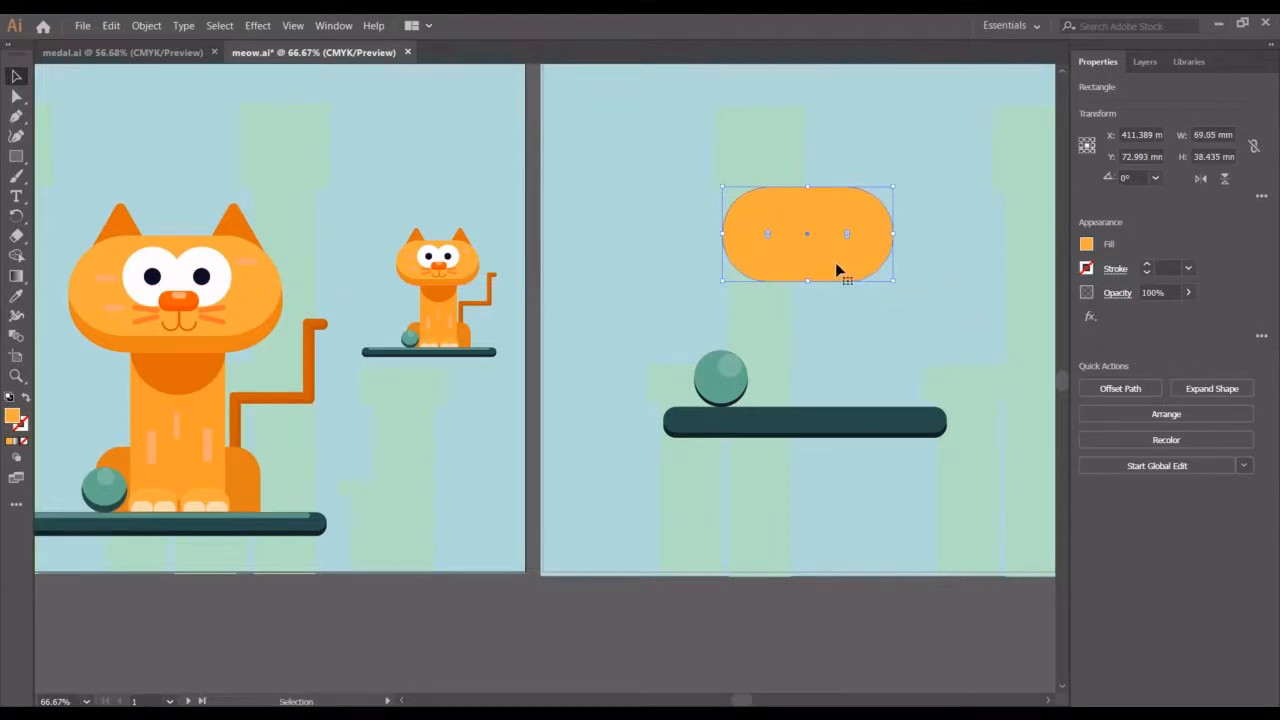
pyautogui.press('Up')
pyautogui.press('Up')
pyautogui.press('Up')
pyautogui.press('Up')
pyautogui.press('Up')
pyautogui.press('Up')
pyautogui.press('Up')
pyautogui.press('Up')
pyautogui.press('Up')
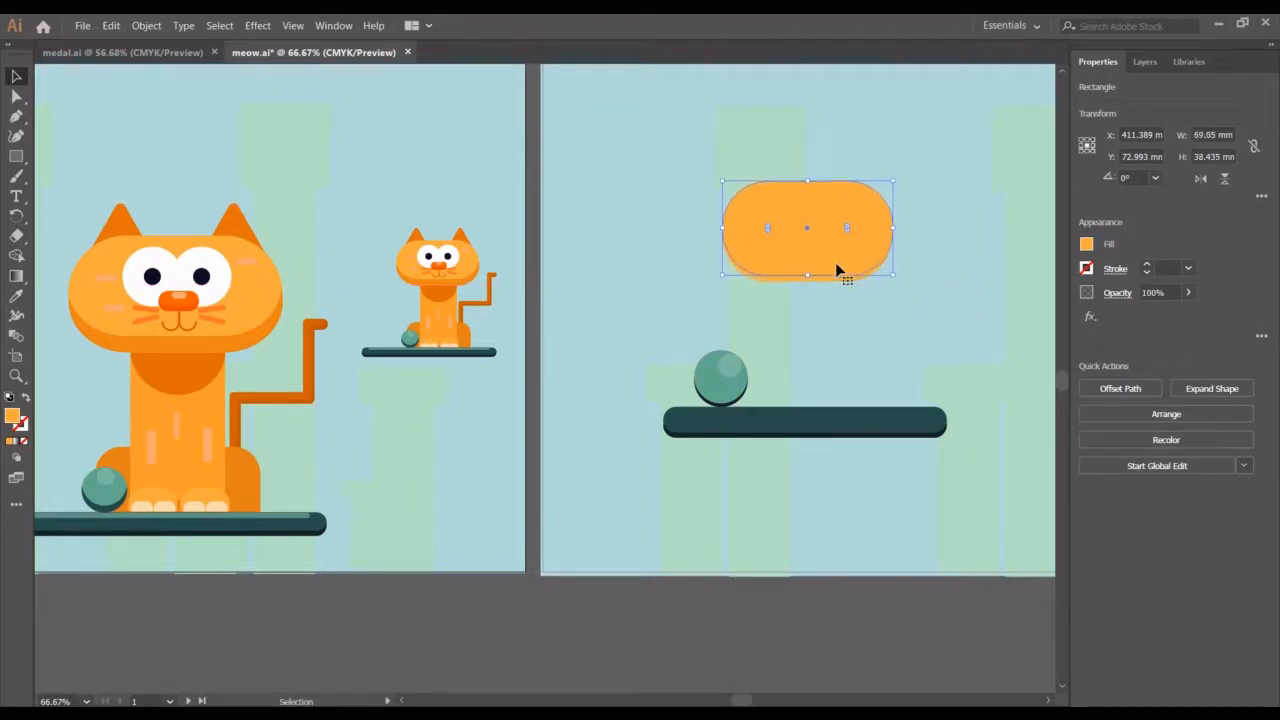
pyautogui.press('Up')
pyautogui.press('Up')
pyautogui.press('Up')
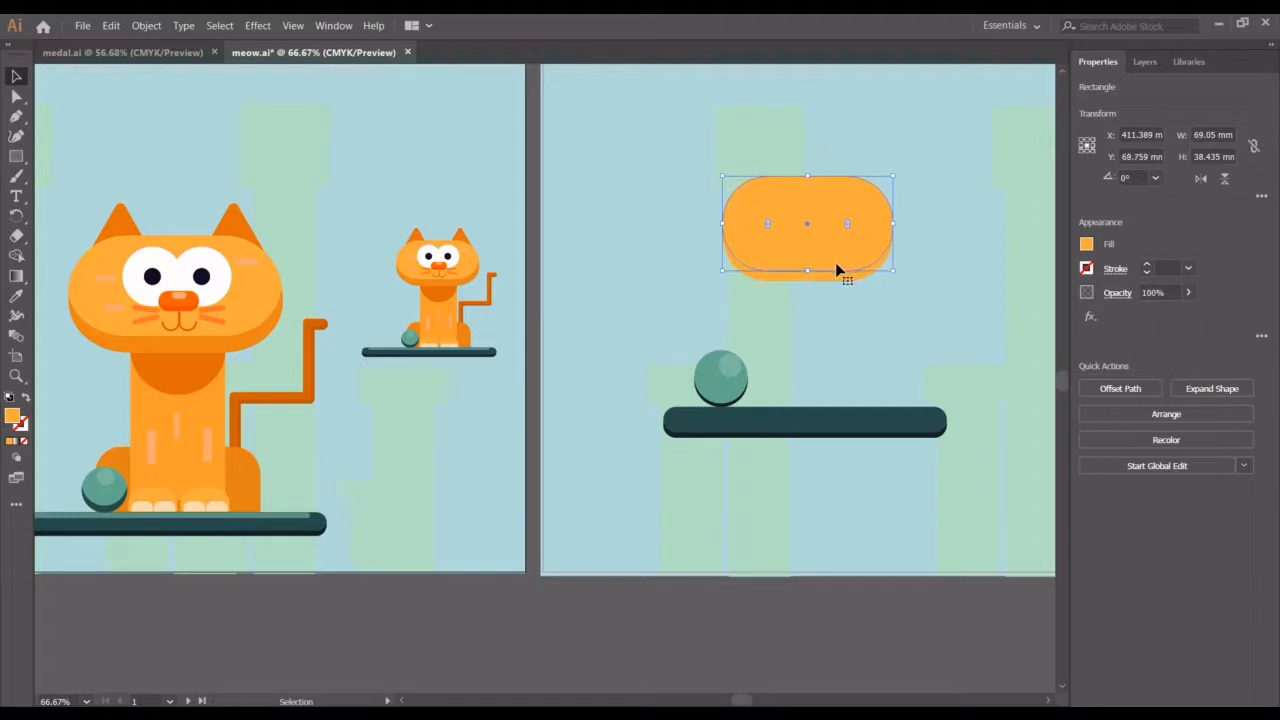
# Apply the first cat head's appearance to the new orange head shape using the Eyedropper
pyautogui.click(920, 342)
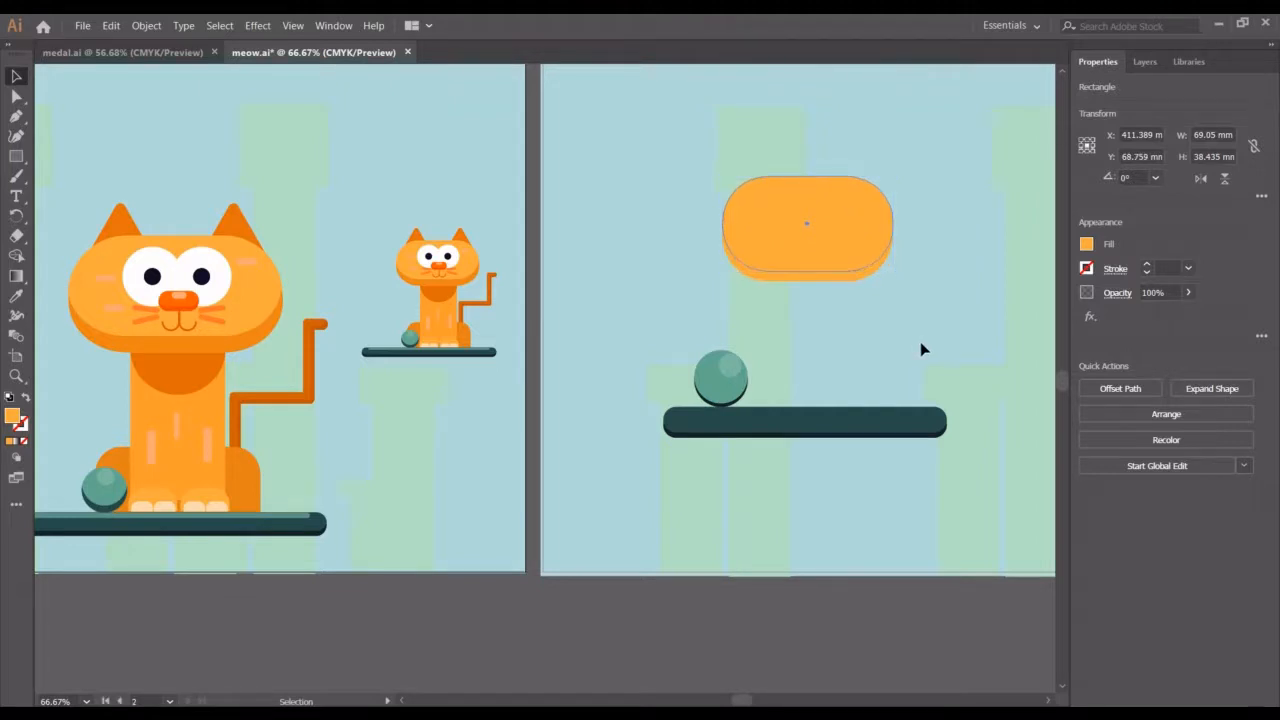
pyautogui.click(864, 276)
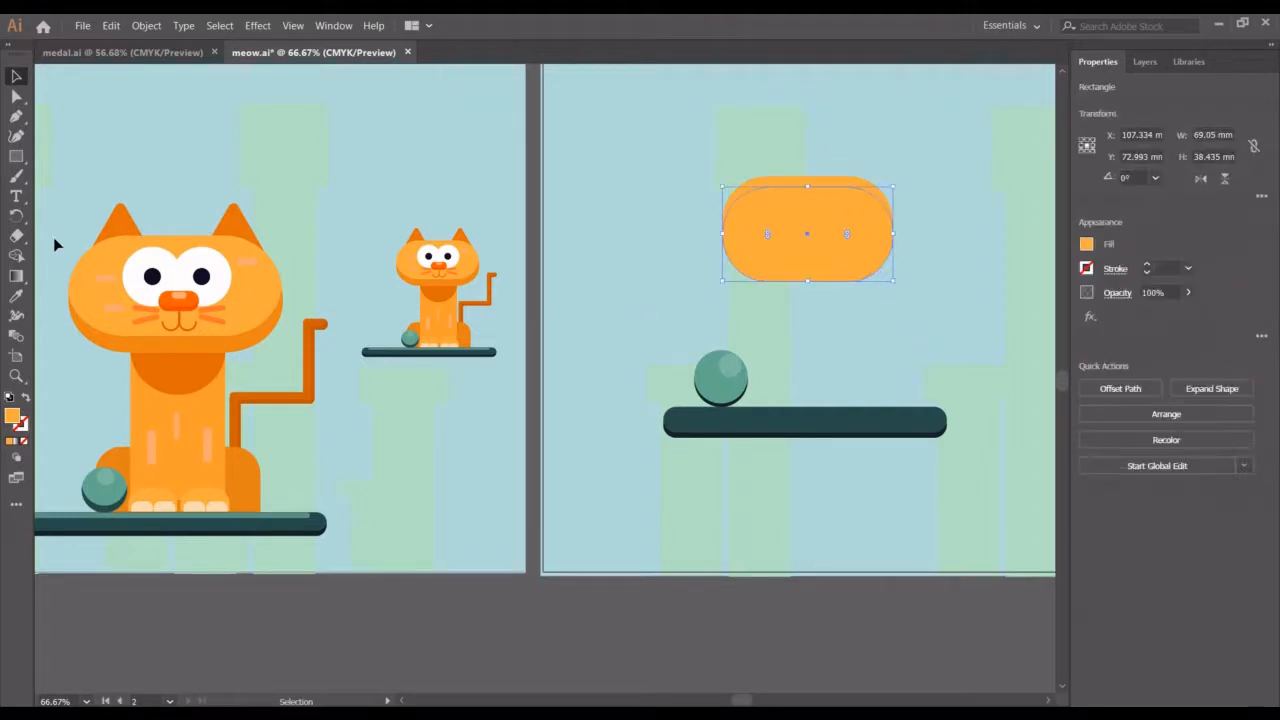
pyautogui.click(16, 296)
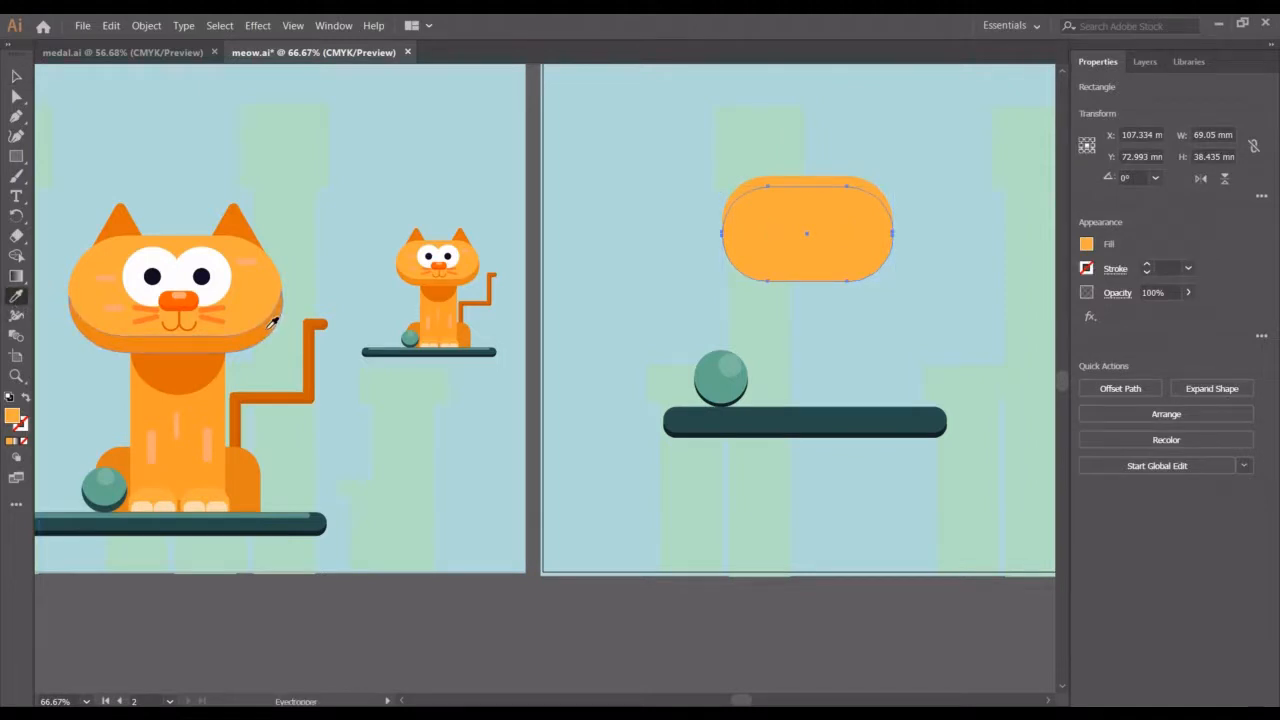
pyautogui.click(268, 326)
pyautogui.click(16, 76)
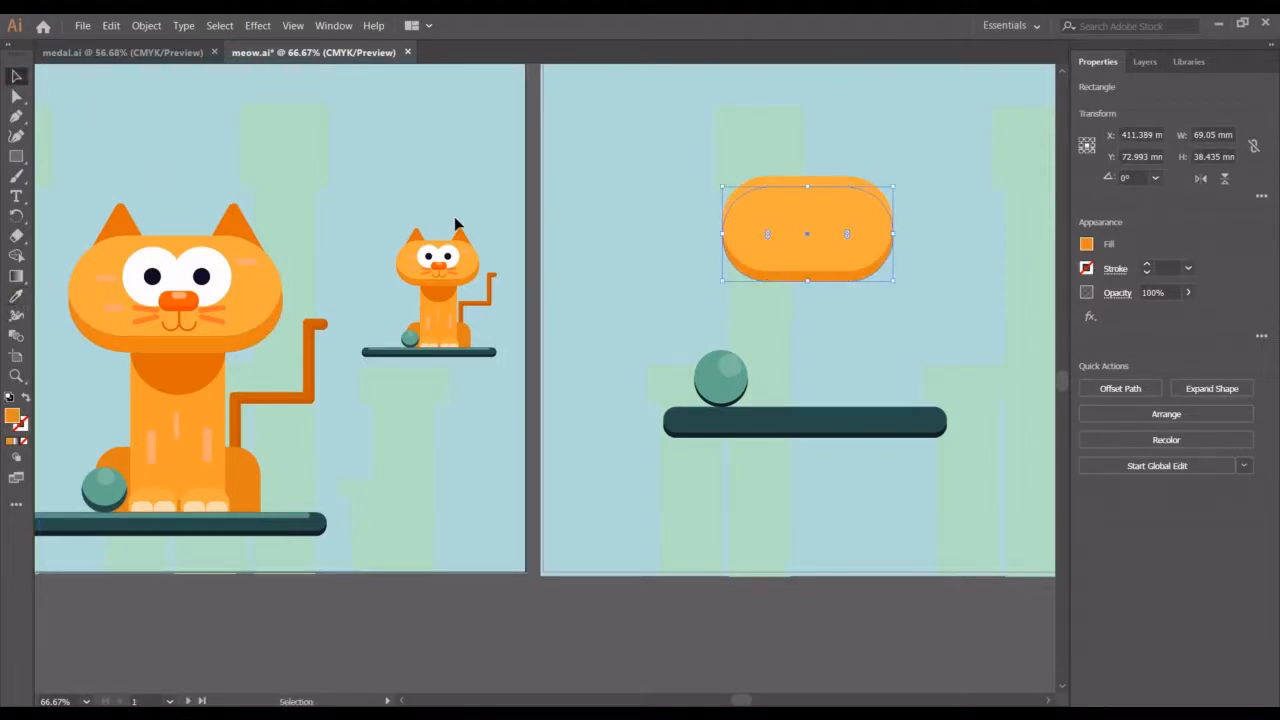
pyautogui.click(634, 284)
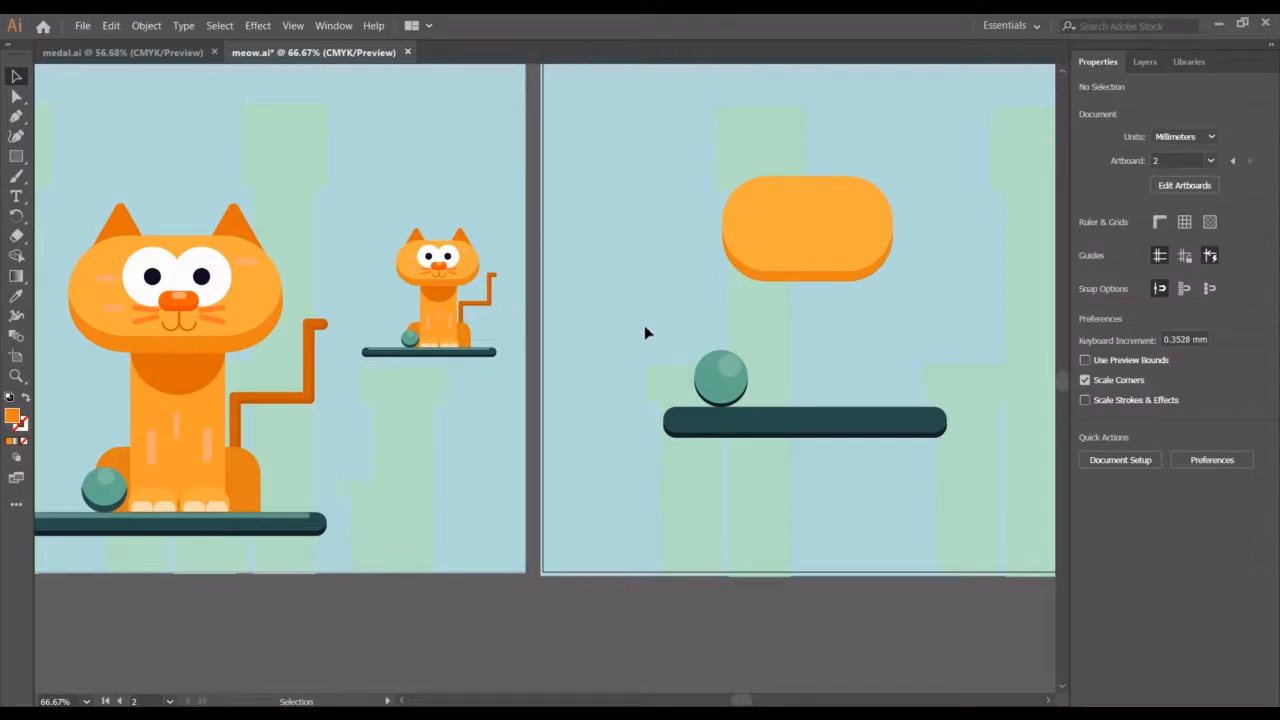
# Create a three-point star with radii 8.8194 mm and 17.6389 mm and flip it vertically into an upward triangle
pyautogui.click(18, 161)
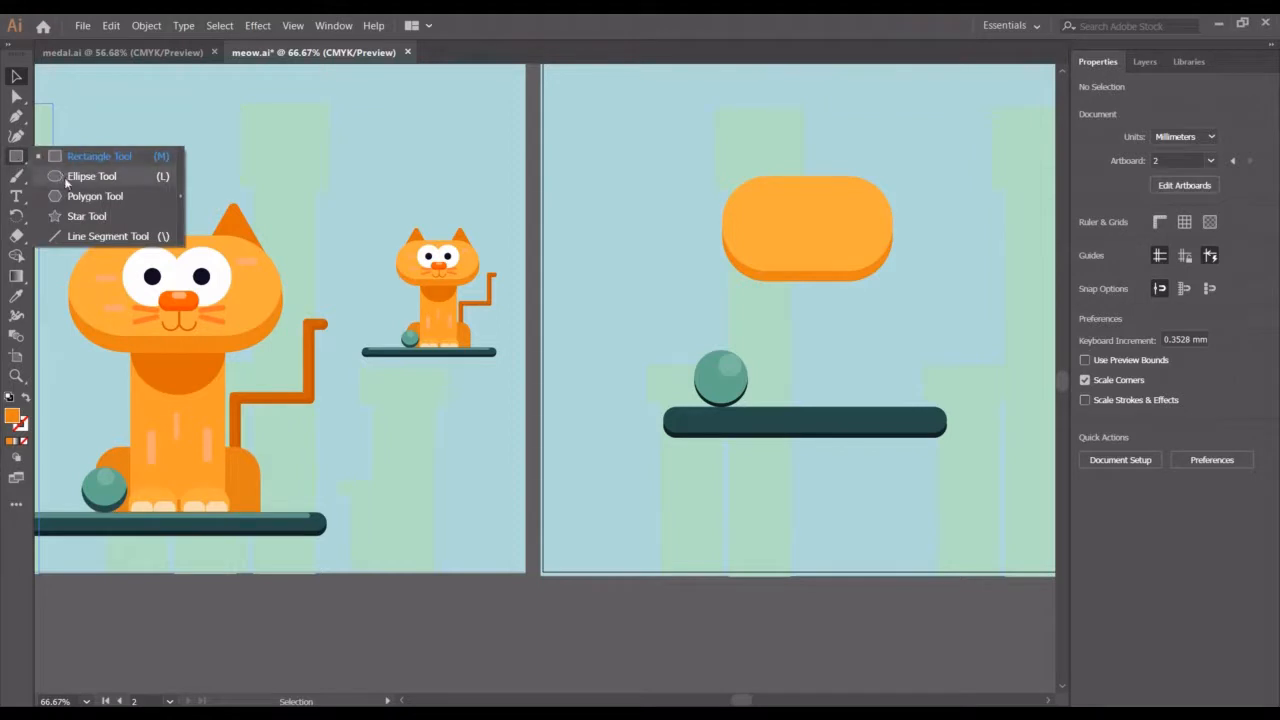
pyautogui.click(87, 216)
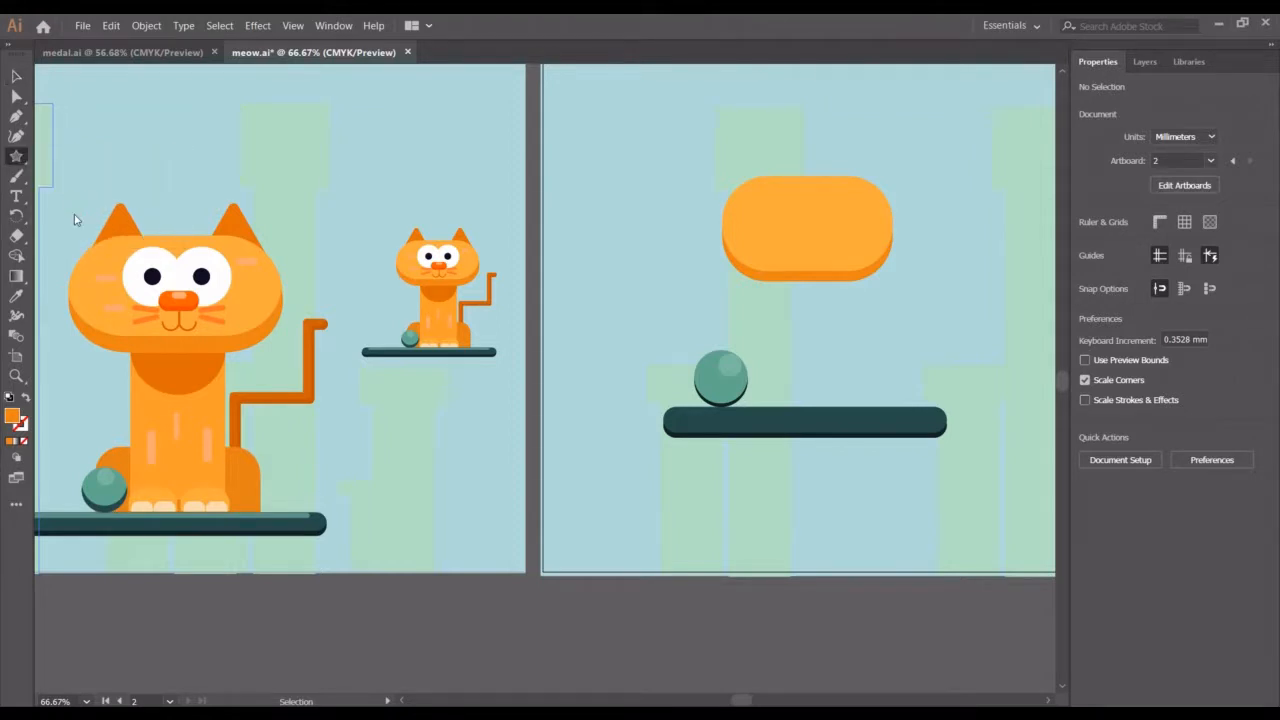
pyautogui.click(640, 151)
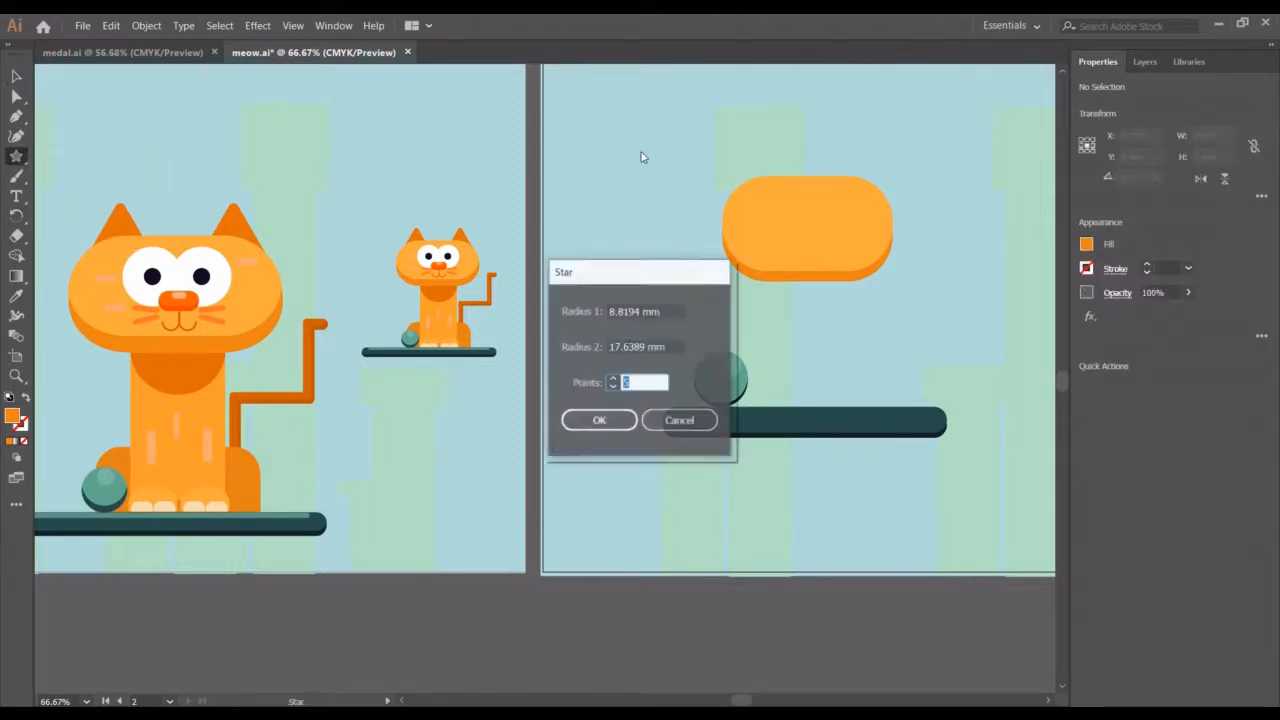
pyautogui.click(612, 420)
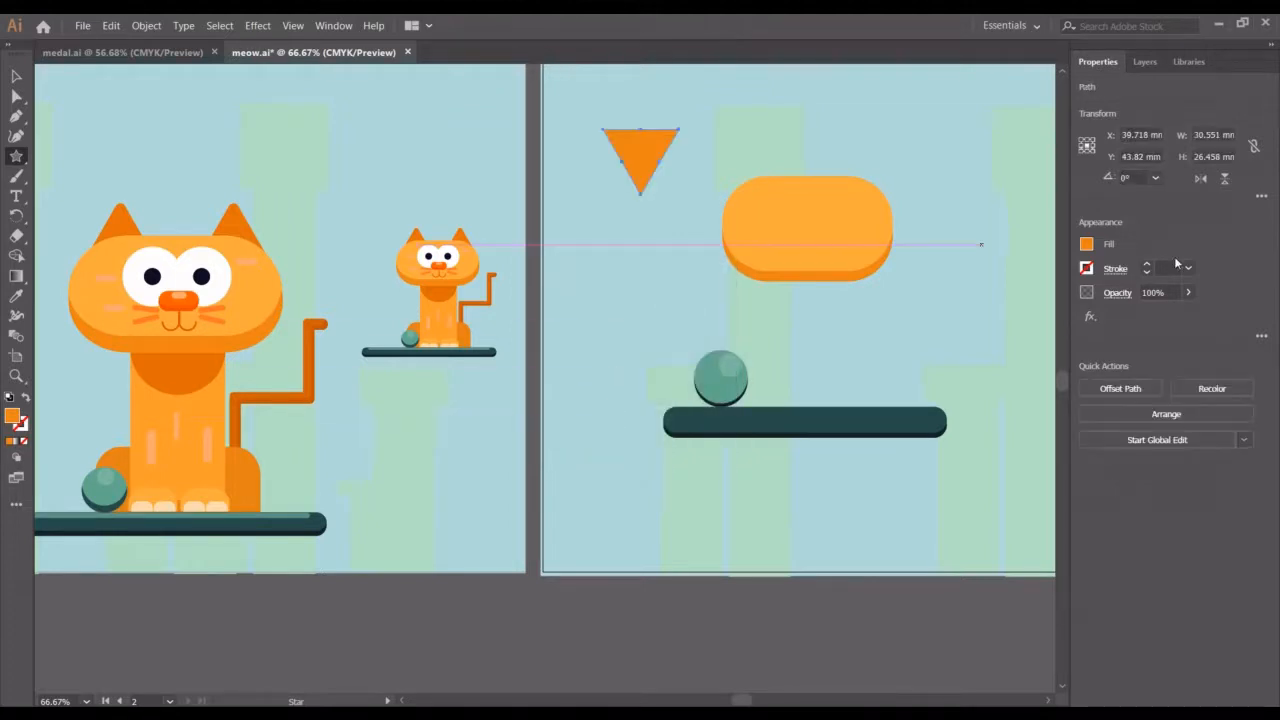
pyautogui.click(1225, 178)
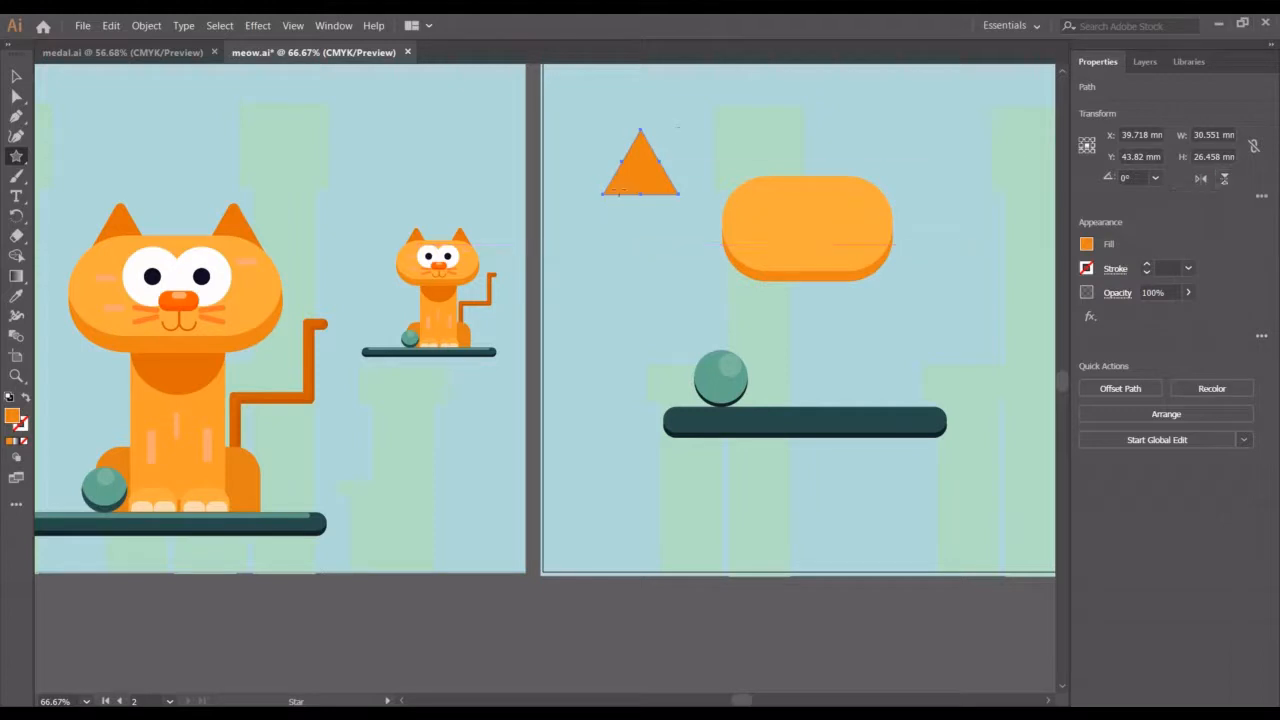
# Reshape the triangle's points with Direct Selection to about 27.7 × 24.5 mm
pyautogui.click(16, 96)
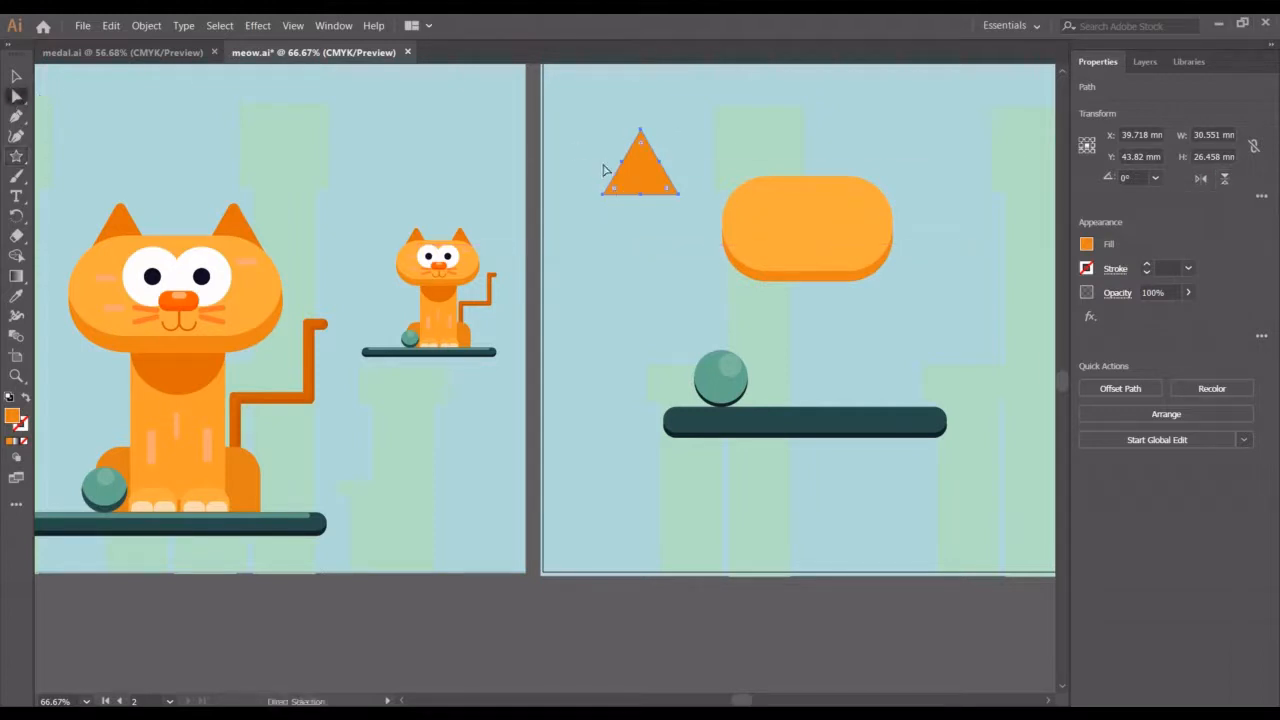
pyautogui.moveTo(644, 148); pyautogui.dragTo(642, 144)
pyautogui.click(16, 75)
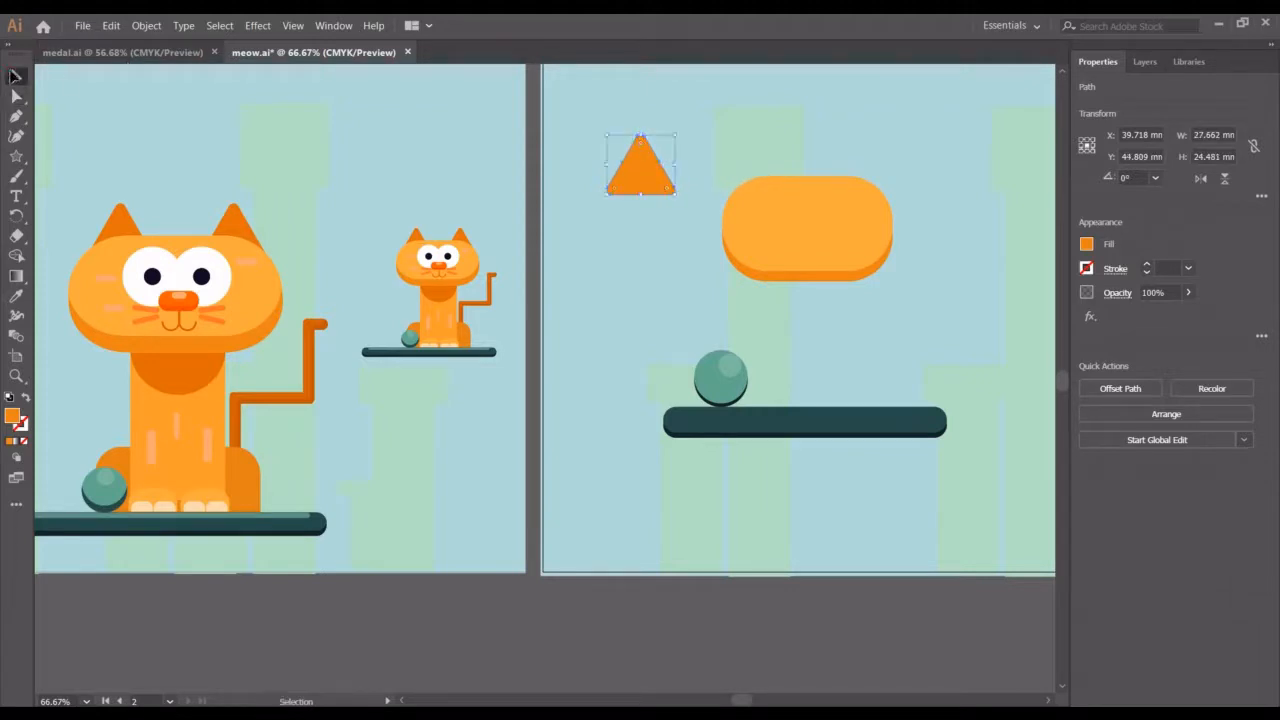
# Move the triangle onto the top-left of the head as an ear
pyautogui.moveTo(657, 187); pyautogui.dragTo(796, 176)
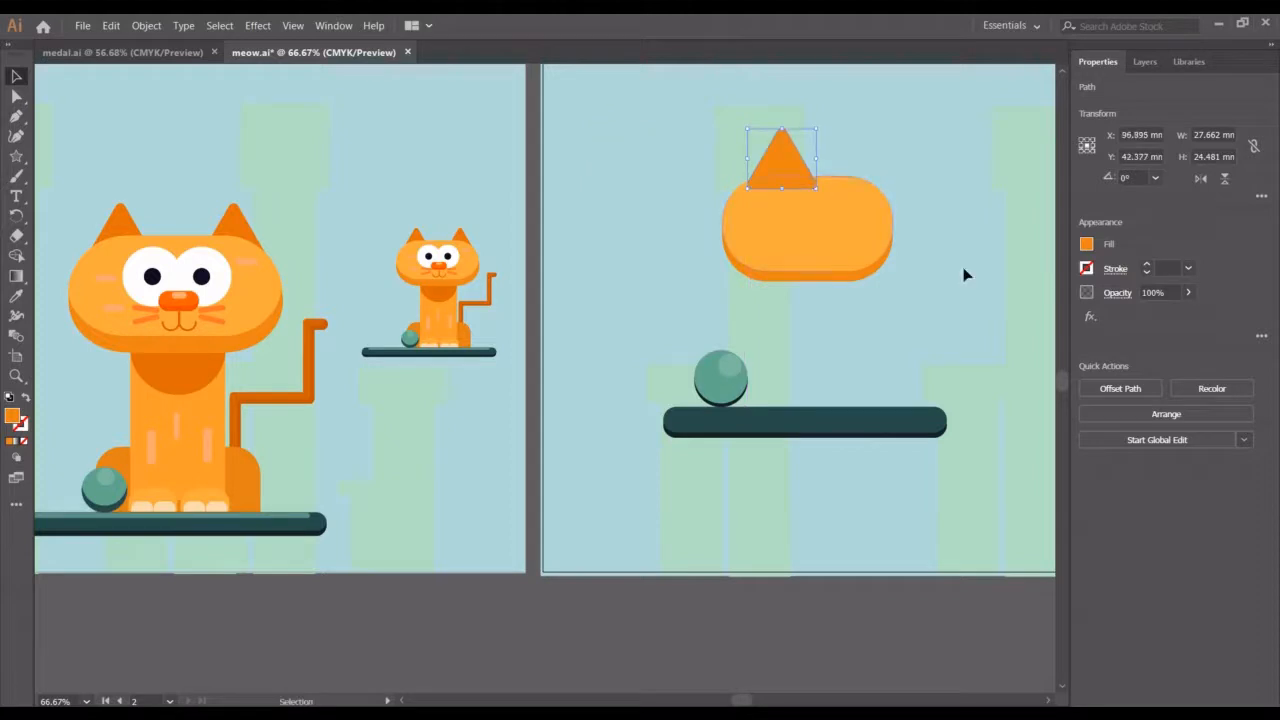
pyautogui.click(933, 276)
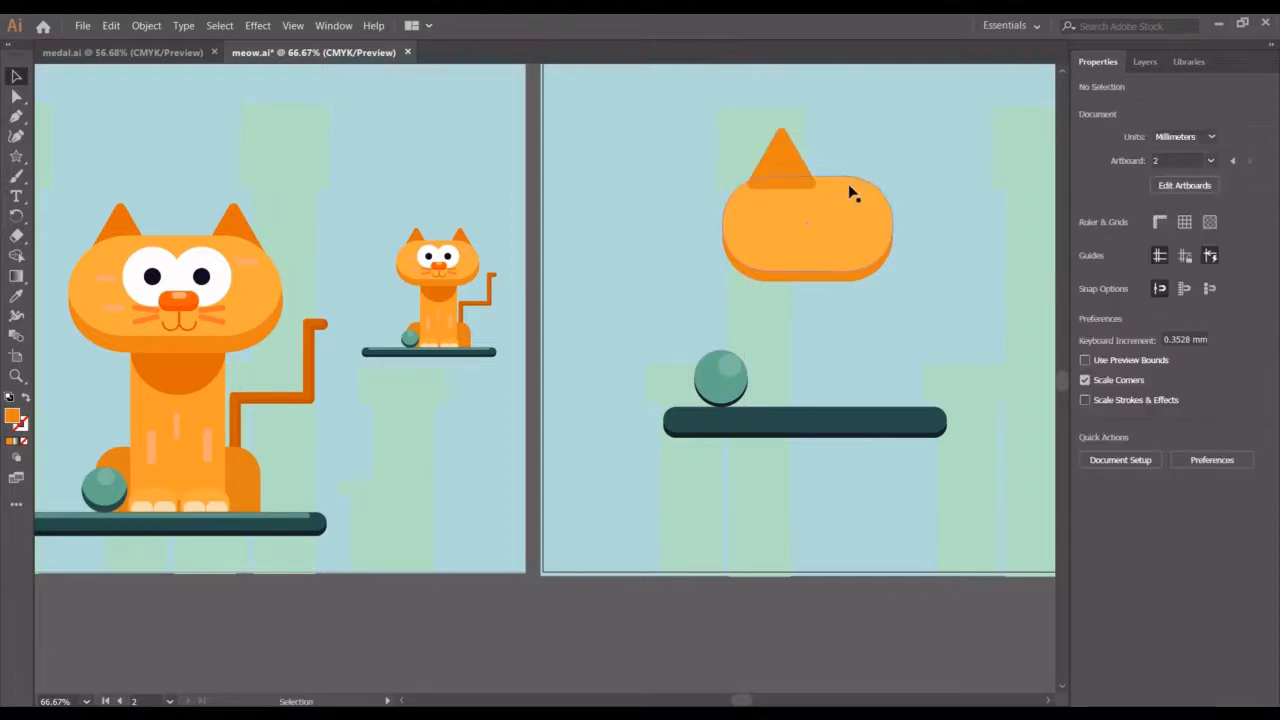
# Duplicate the ear three increments to the right to make a second ear
pyautogui.moveTo(930, 313); pyautogui.dragTo(880, 320)
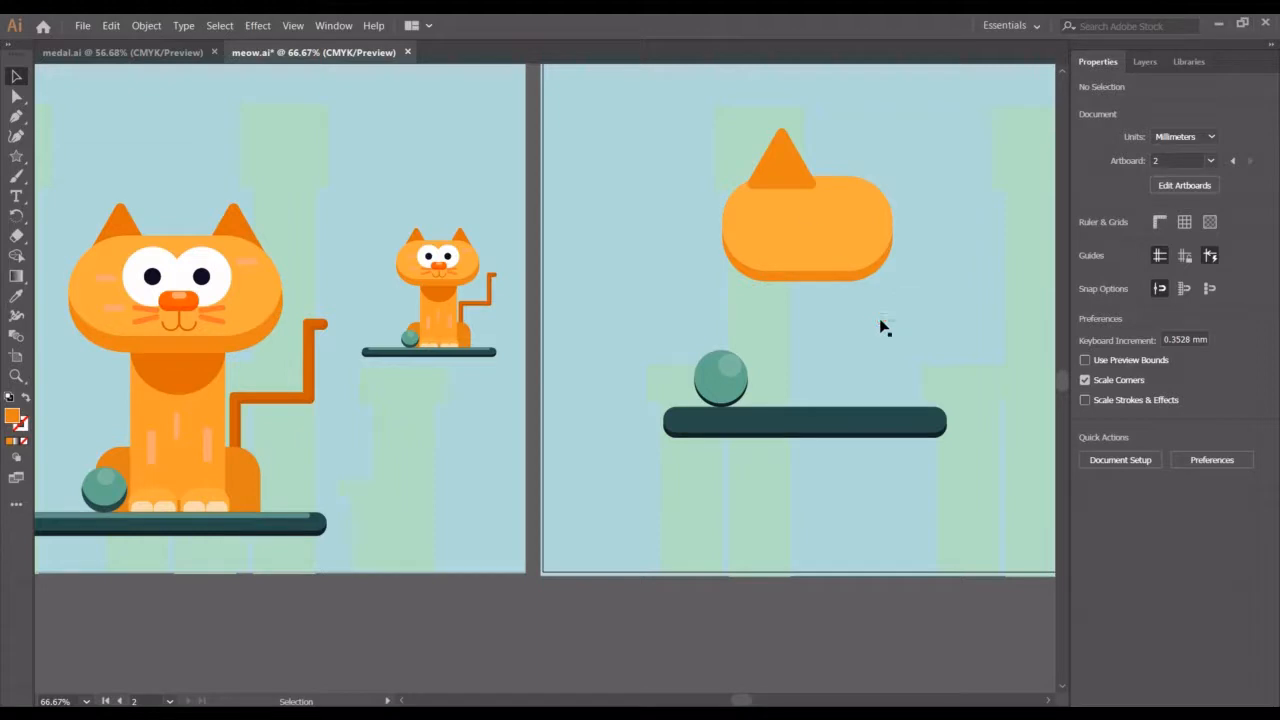
pyautogui.click(790, 178)
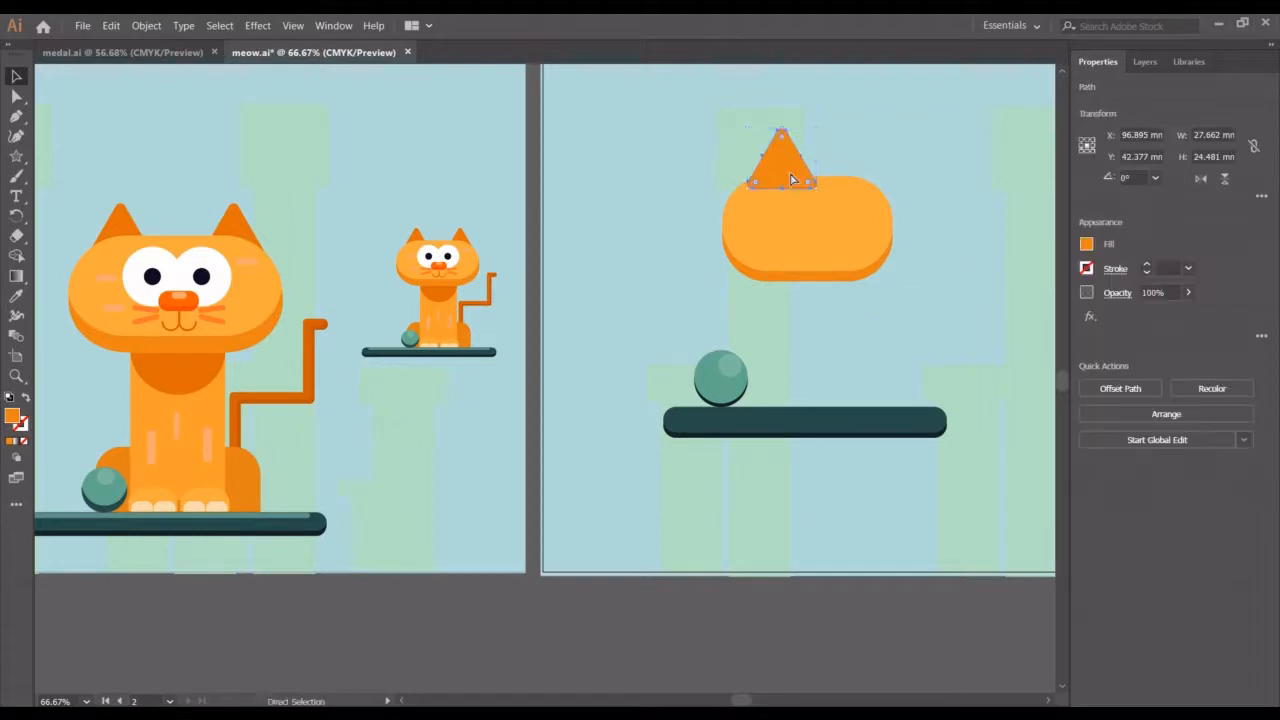
pyautogui.hotkey('alt', 'shift', 'Right')
pyautogui.hotkey('alt', 'shift', 'Right')
pyautogui.hotkey('alt', 'shift', 'Right')
pyautogui.hotkey('alt', 'shift', 'Right')
pyautogui.hotkey('alt', 'shift', 'Right')
pyautogui.hotkey('alt', 'shift', 'Right')
pyautogui.hotkey('alt', 'shift', 'Right')
pyautogui.hotkey('alt', 'shift', 'Right')
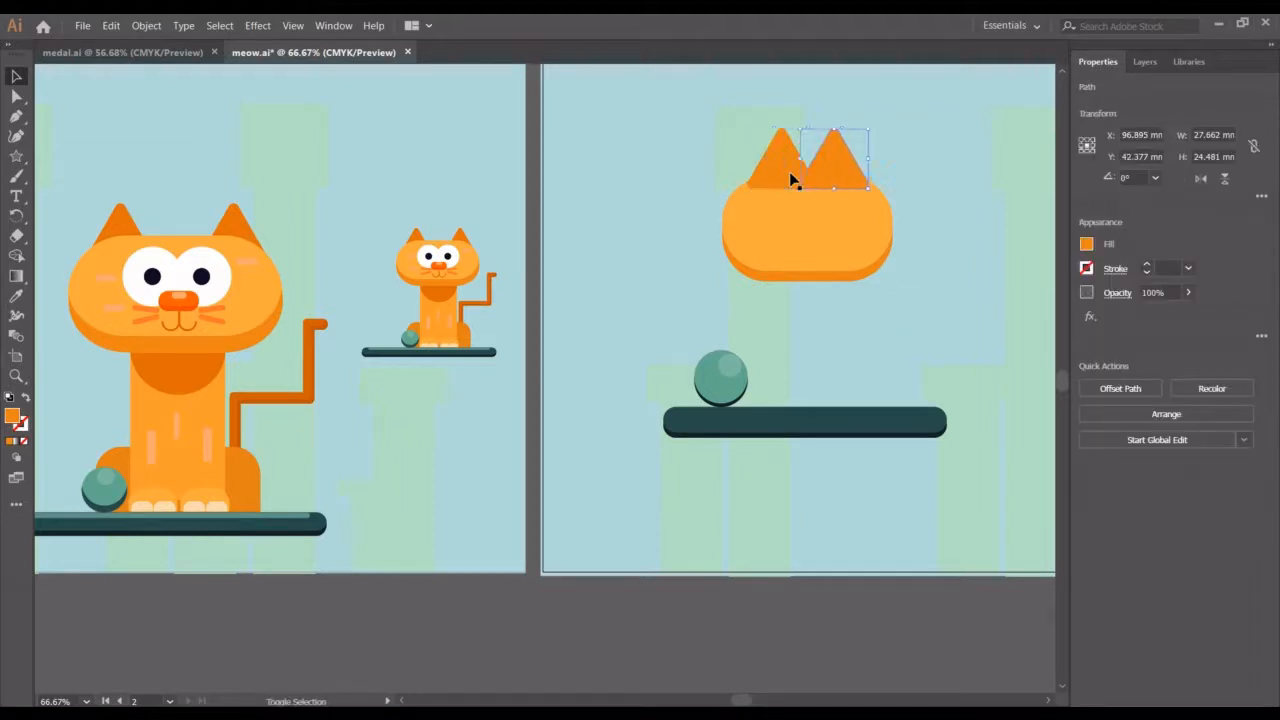
# Nudge the left ear one large increment to the left
pyautogui.click(790, 178)
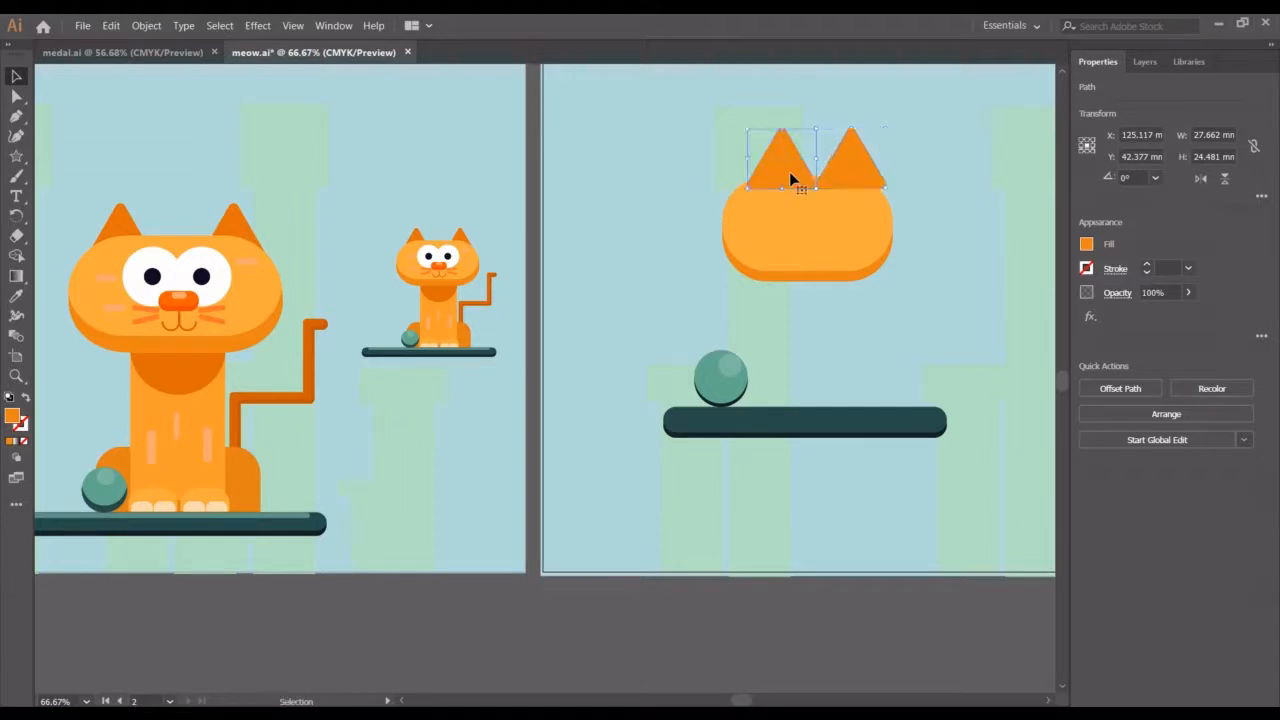
pyautogui.hotkey('shift', 'Left')
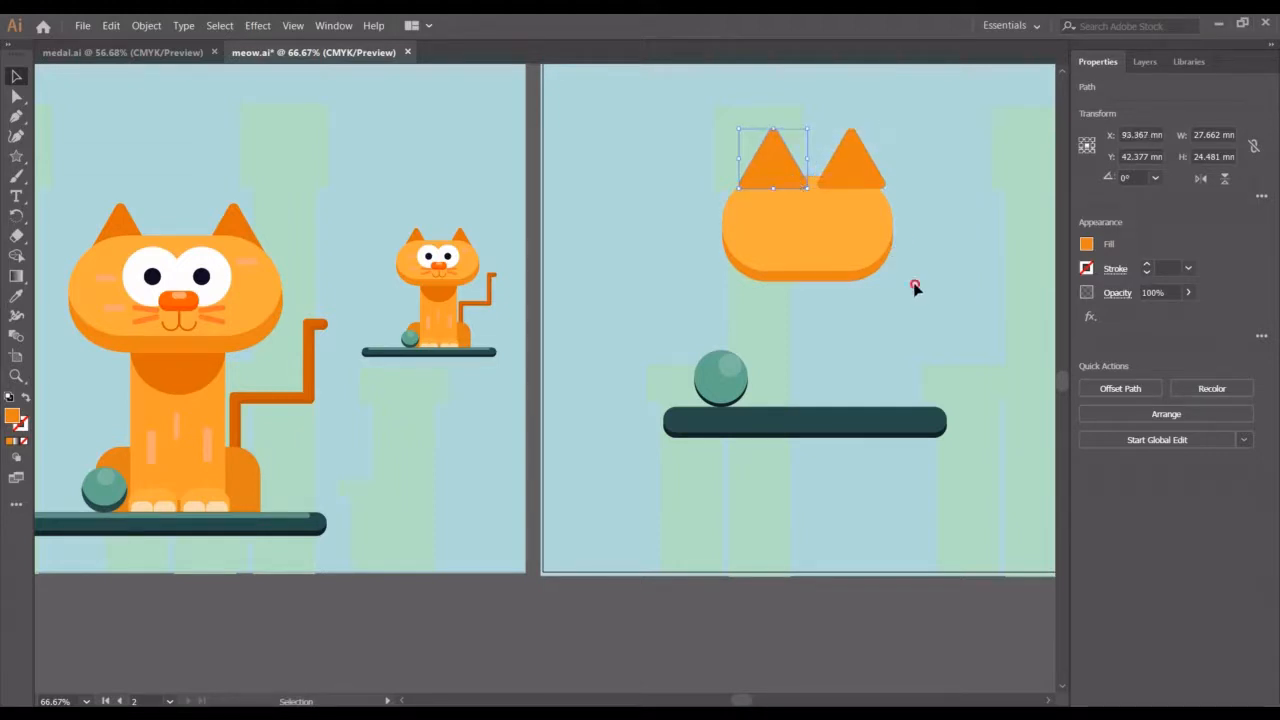
# Enlarge the head shape to about 73.4 × 45.3 mm
pyautogui.keyDown('shift'); pyautogui.click(756, 224); pyautogui.keyUp('shift')
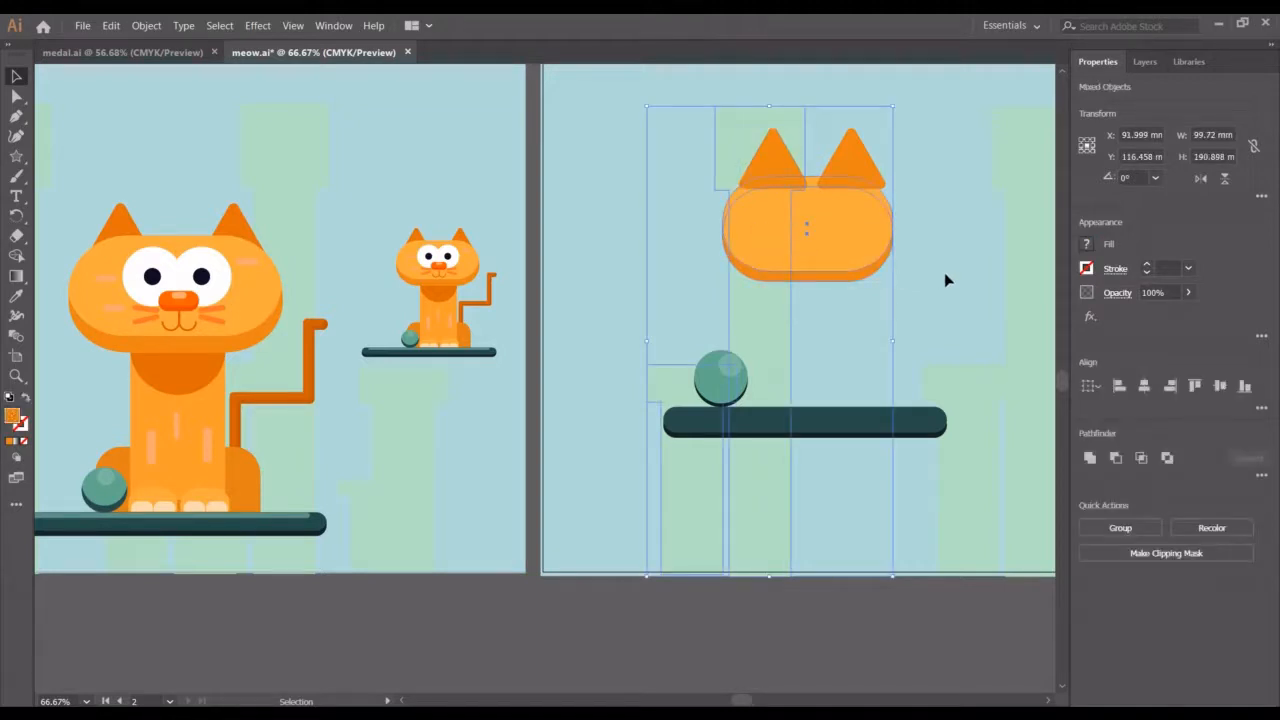
pyautogui.click(880, 277)
pyautogui.click(853, 249)
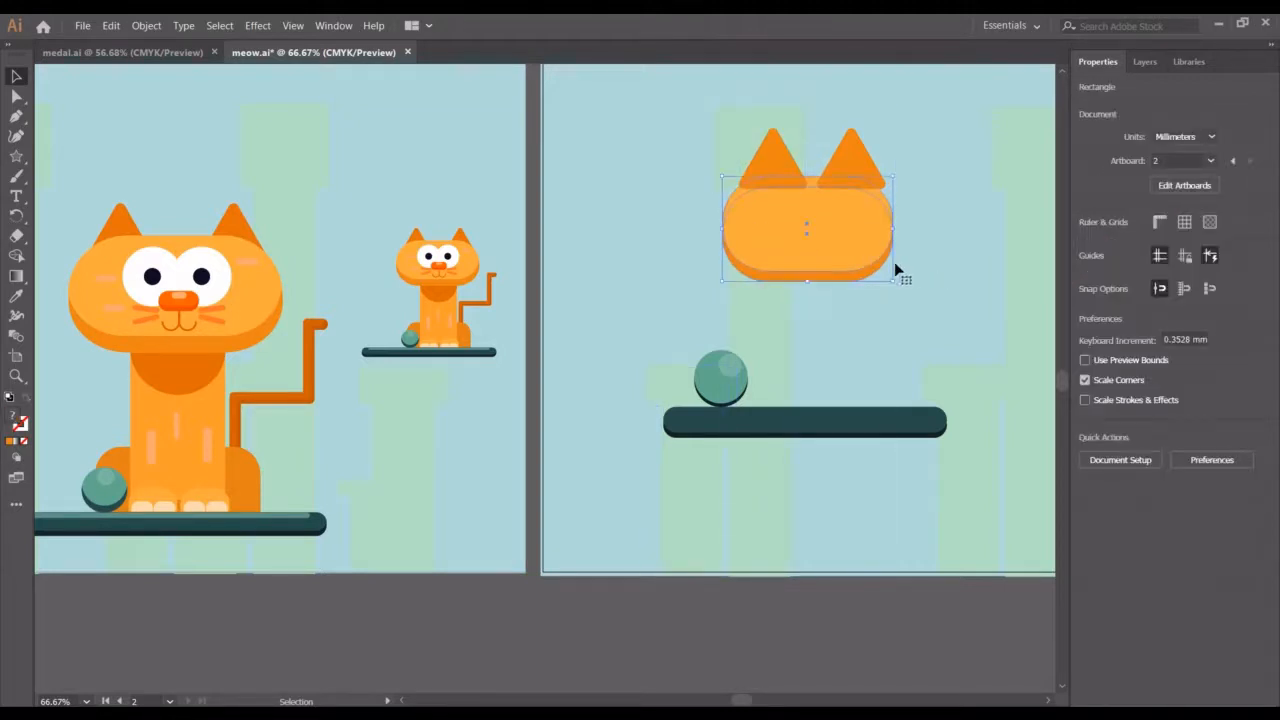
pyautogui.moveTo(890, 284); pyautogui.dragTo(899, 289)
pyautogui.click(893, 142)
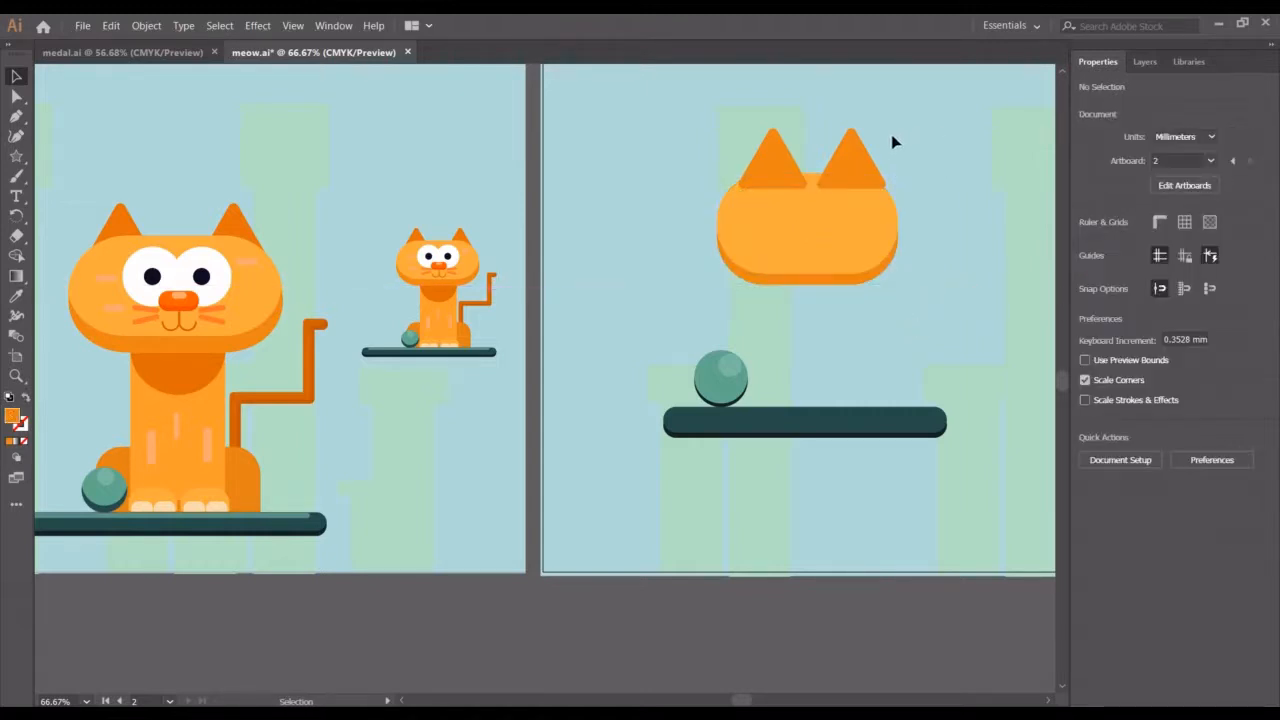
# Bring the head shape to the front so it overlaps the ears
pyautogui.click(777, 149)
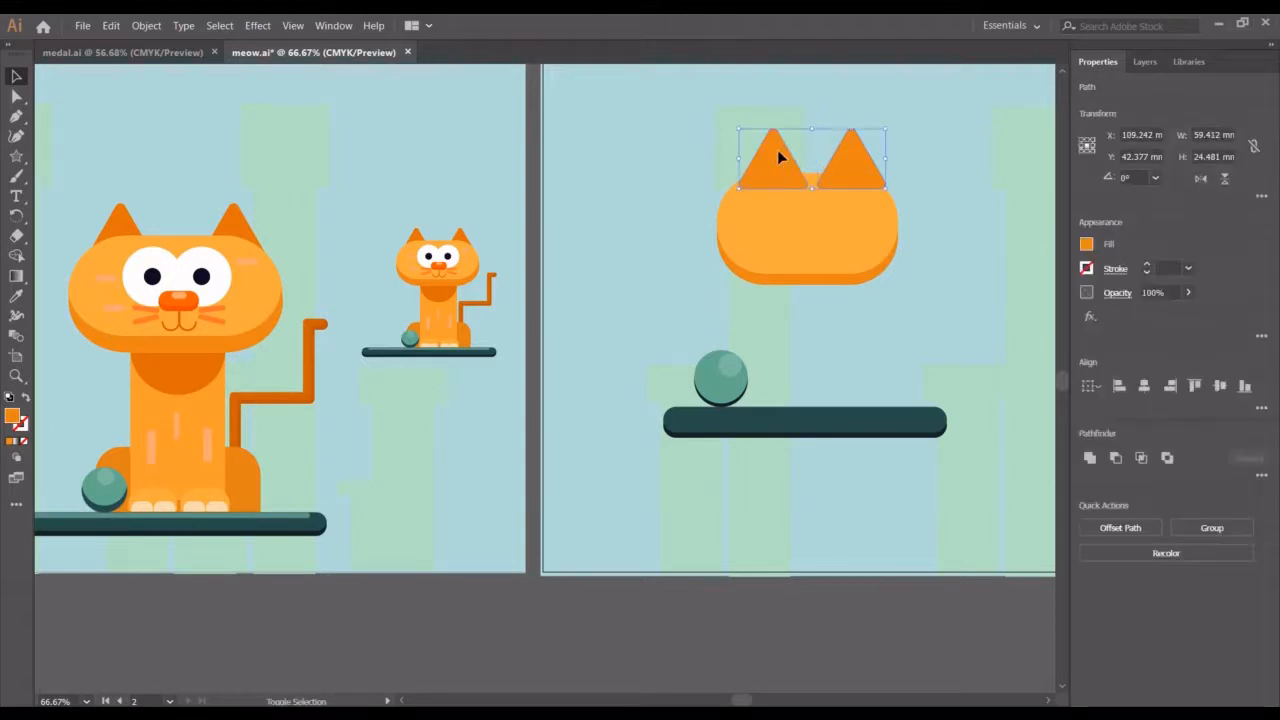
pyautogui.click(828, 240)
pyautogui.hotkey('ctrl', 'shift', ']')
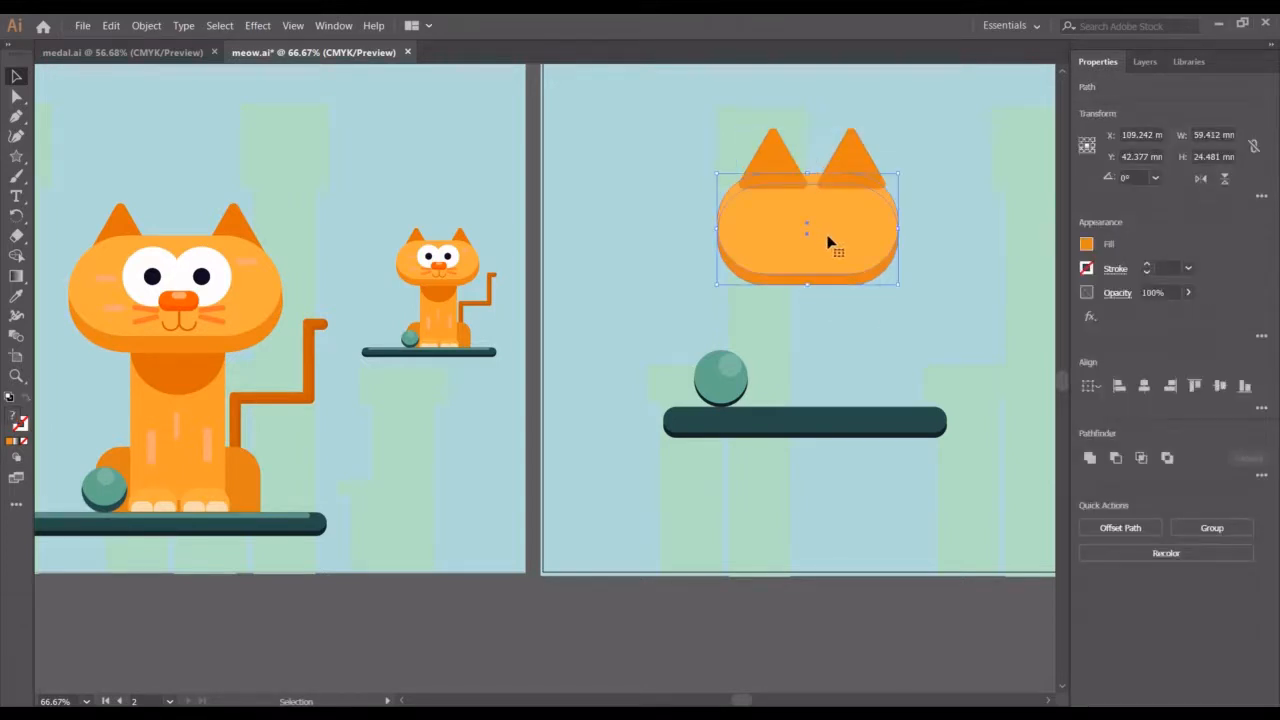
pyautogui.rightClick(841, 242)
pyautogui.moveTo(986, 447)
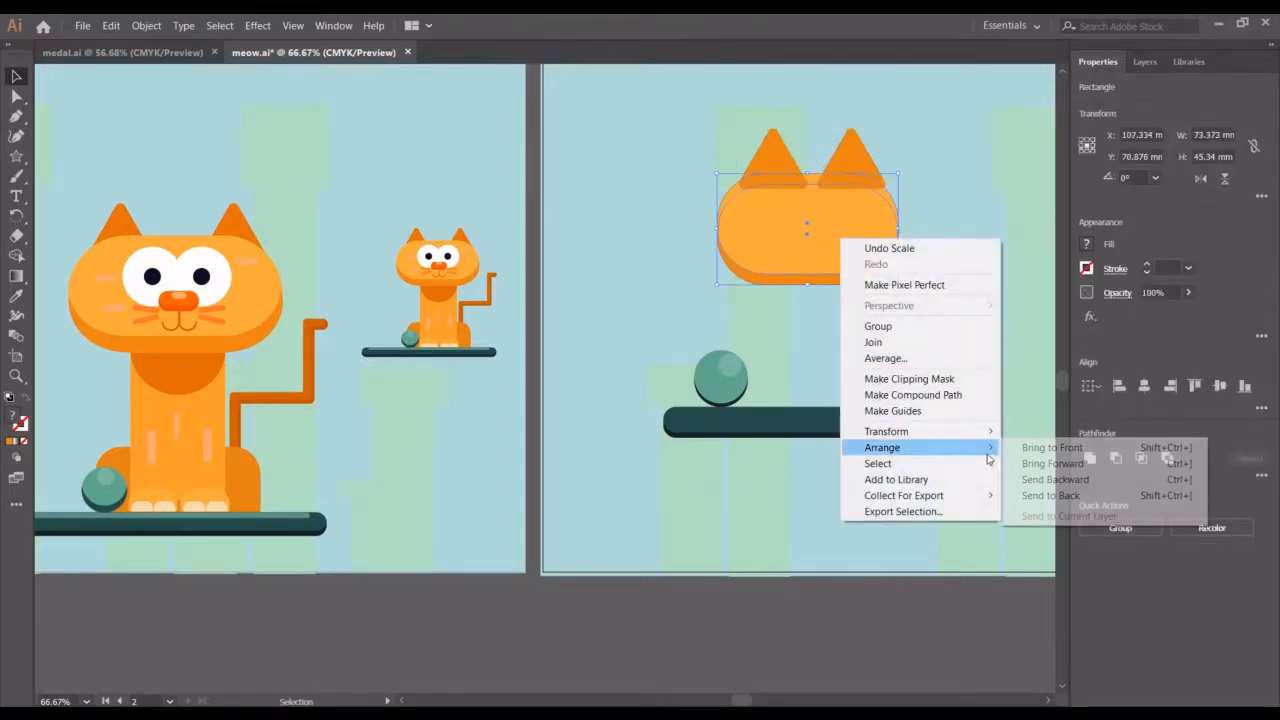
pyautogui.click(1050, 447)
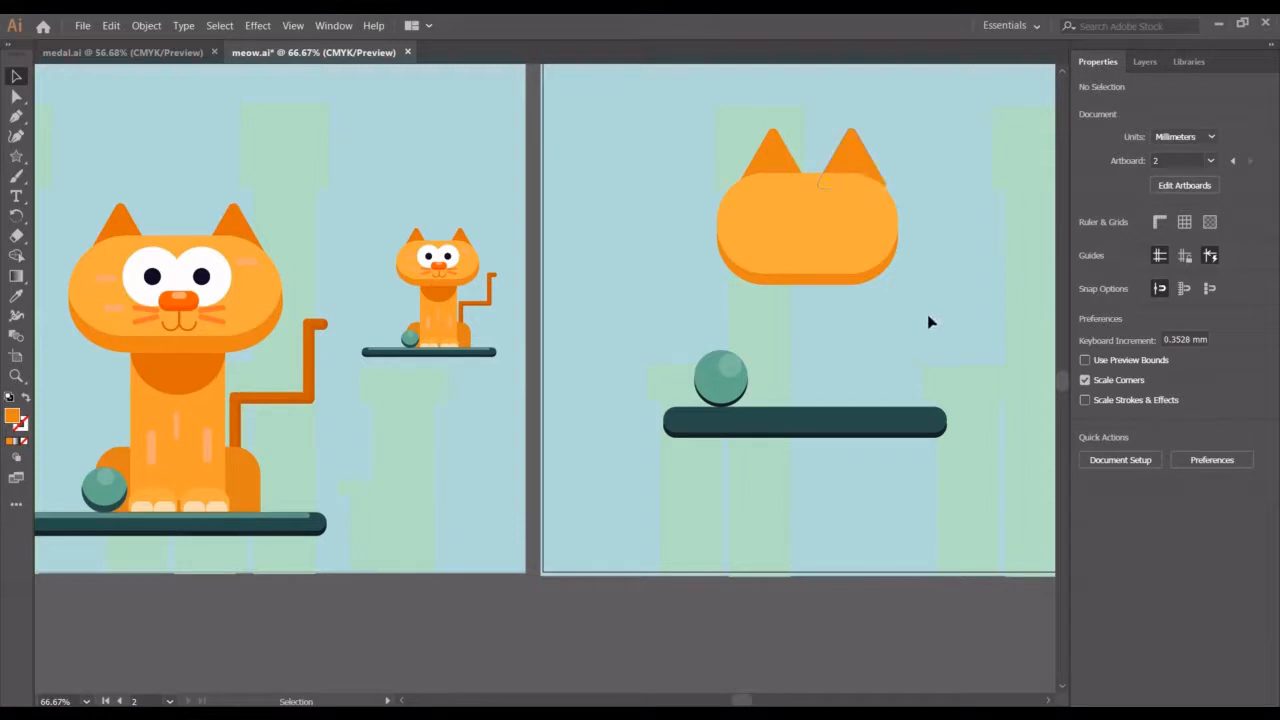
# Enlarge the head shape further to about 82.3 × 50.9 mm
pyautogui.moveTo(906, 305); pyautogui.dragTo(783, 232)
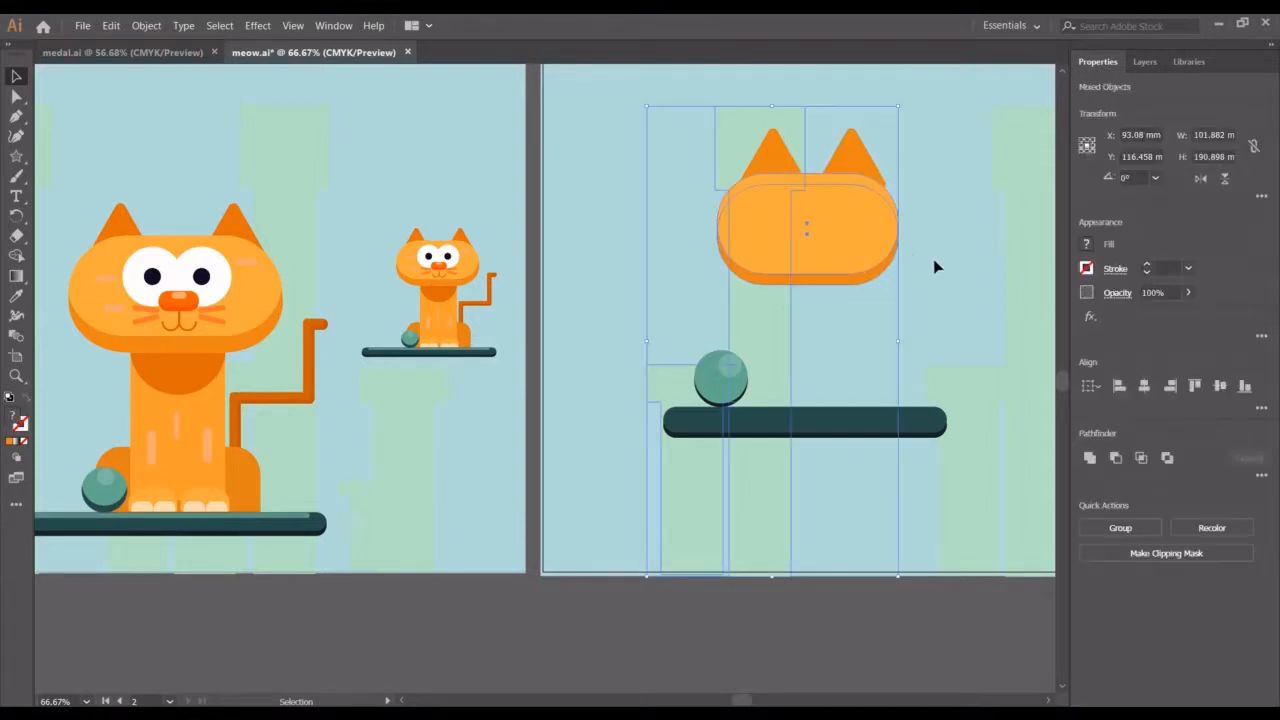
pyautogui.click(889, 295)
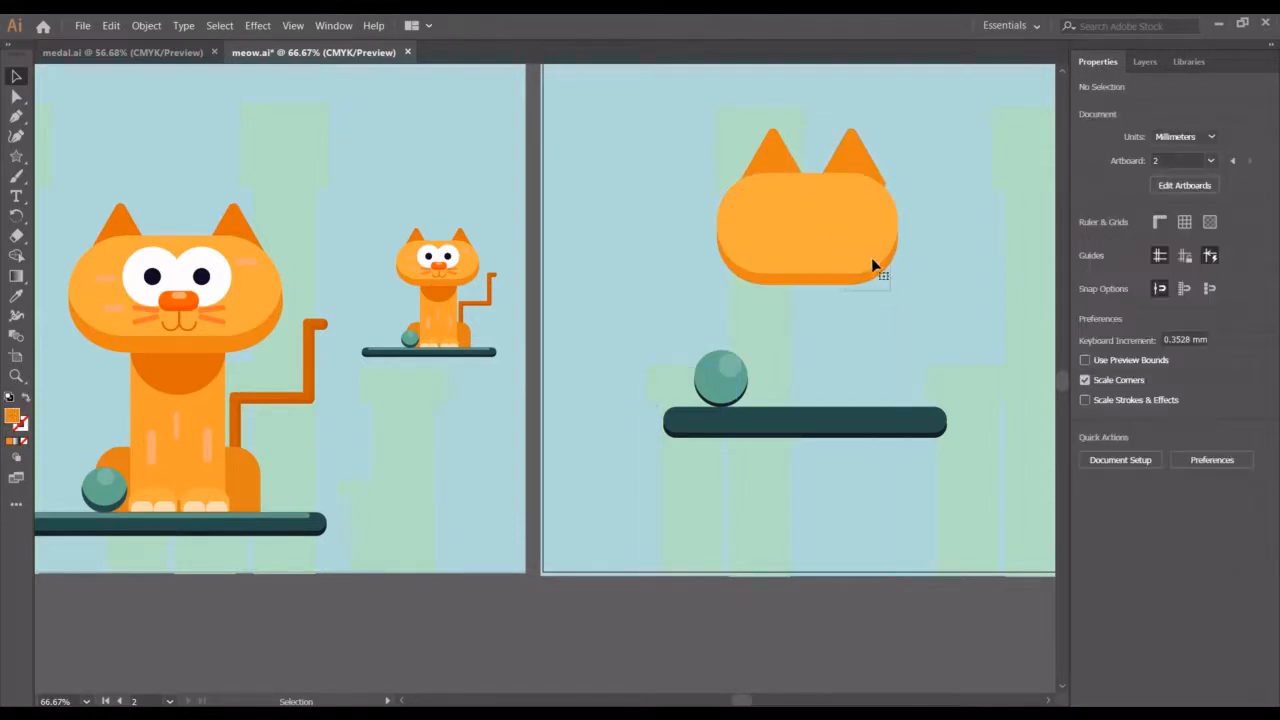
pyautogui.click(888, 285)
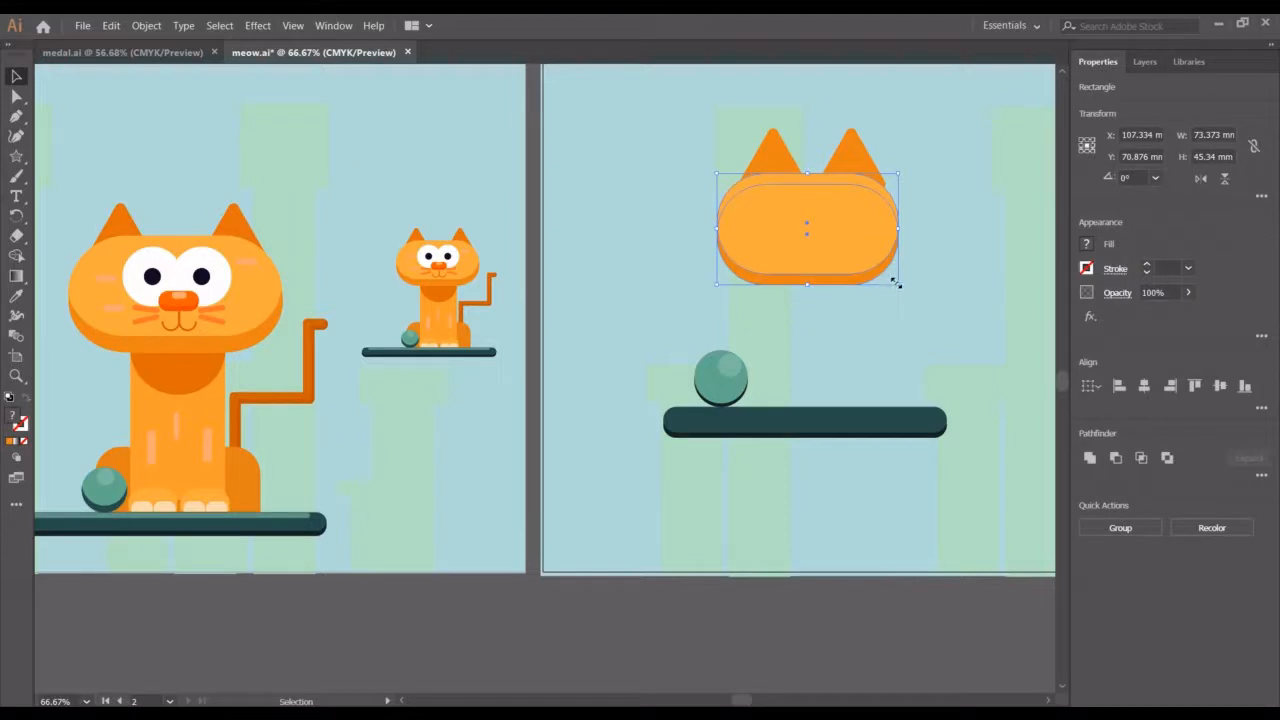
pyautogui.moveTo(895, 284); pyautogui.dragTo(912, 293)
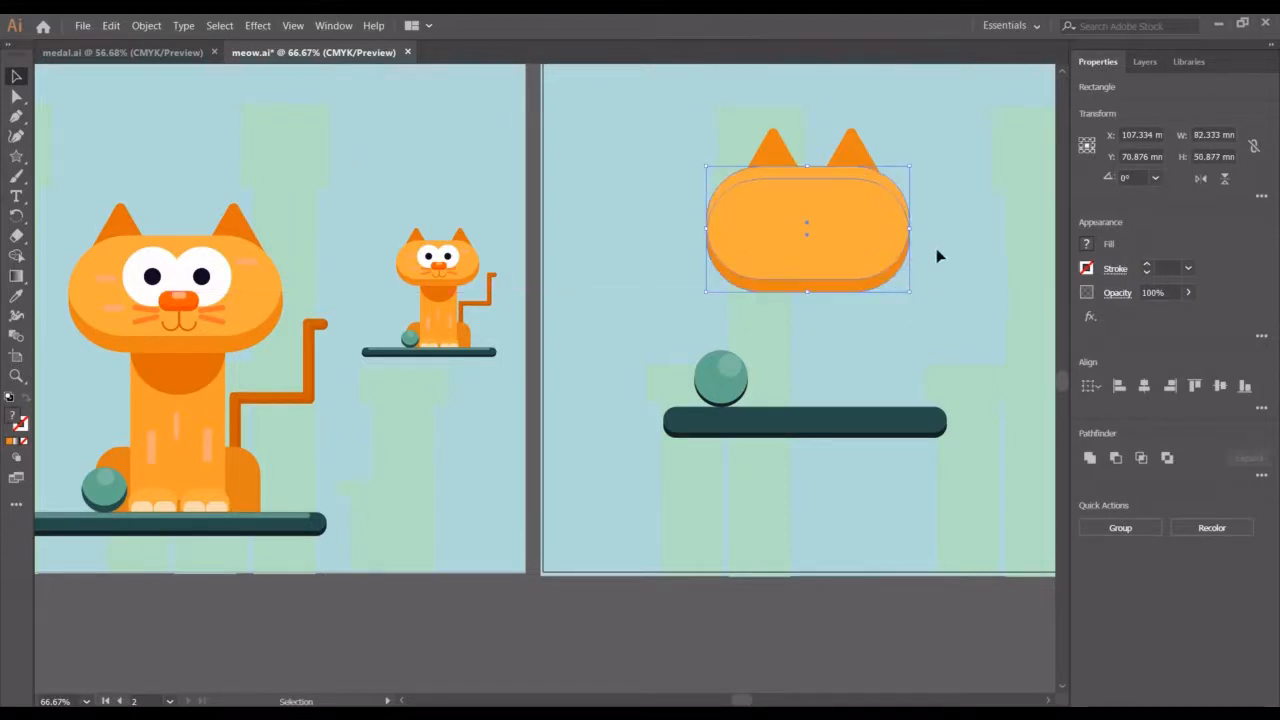
pyautogui.click(933, 189)
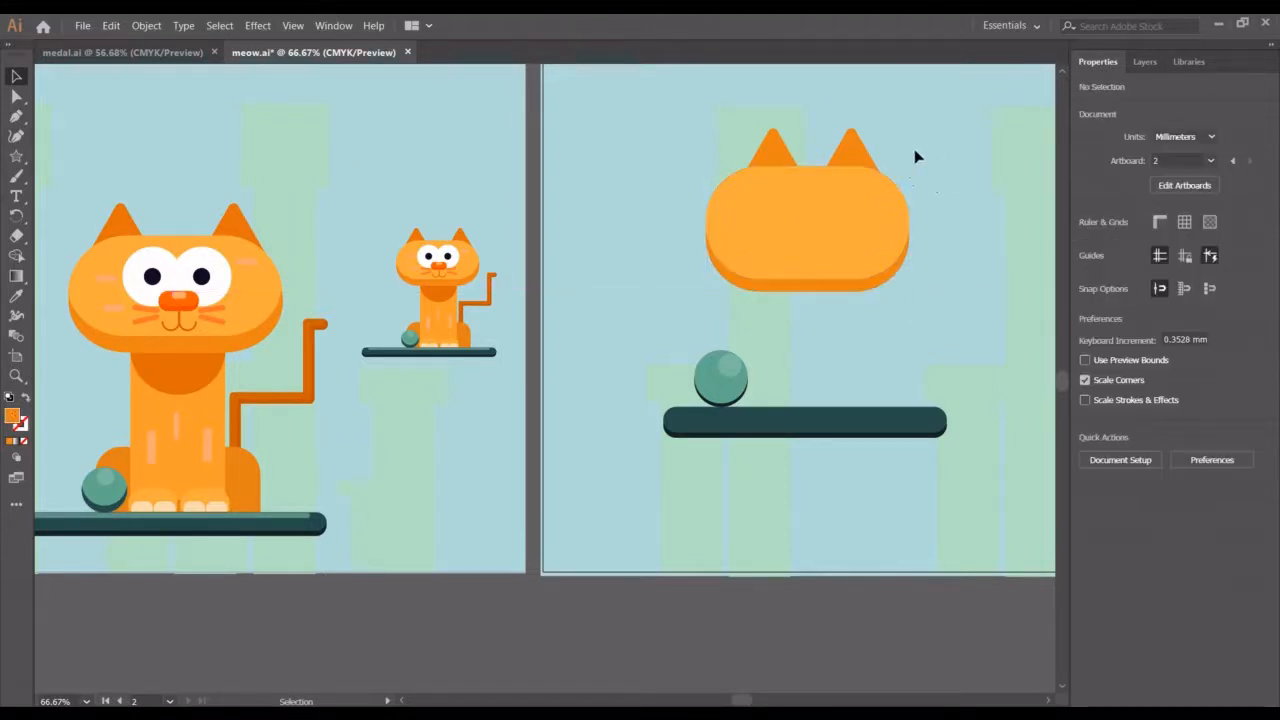
# Spread the ears apart, nudging the left ear eight increments left and the right ear six increments right
pyautogui.click(765, 158)
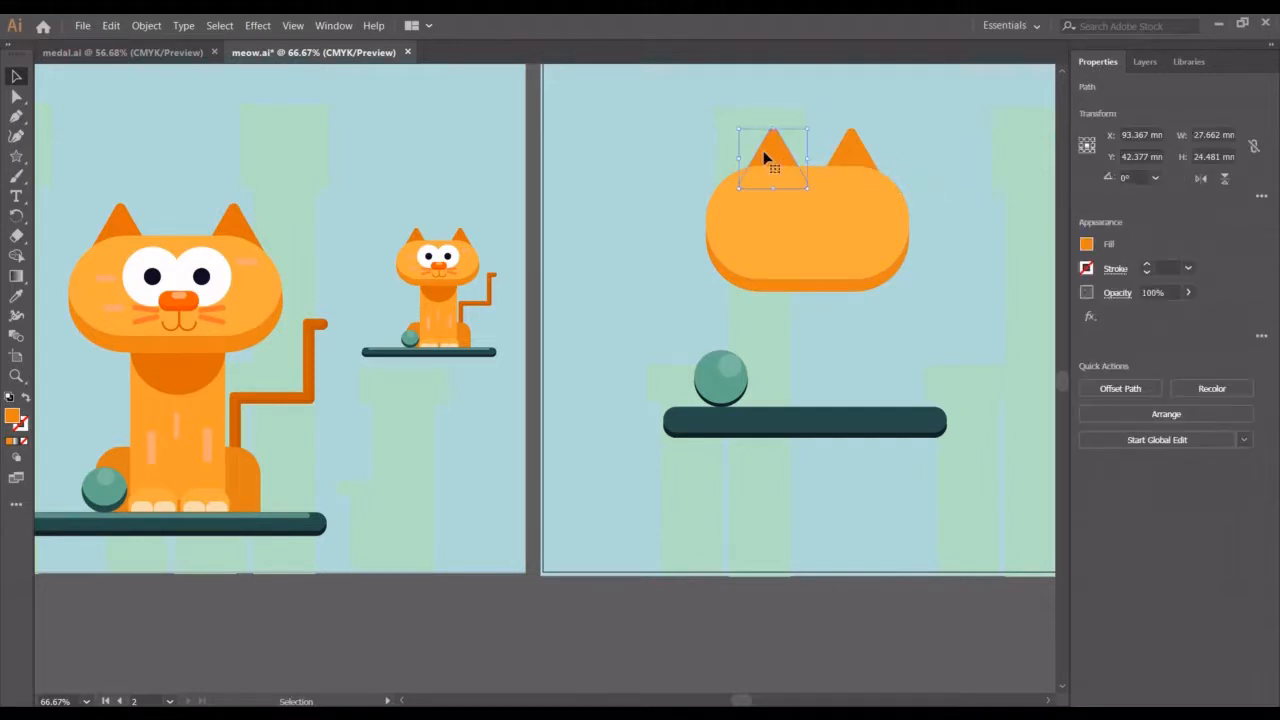
pyautogui.press('Left')
pyautogui.press('Left')
pyautogui.press('Left')
pyautogui.press('Left')
pyautogui.press('Left')
pyautogui.press('Left')
pyautogui.press('Left')
pyautogui.press('Left')
pyautogui.press('Left')
pyautogui.press('Left')
pyautogui.press('Left')
pyautogui.press('Left')
pyautogui.click(865, 150)
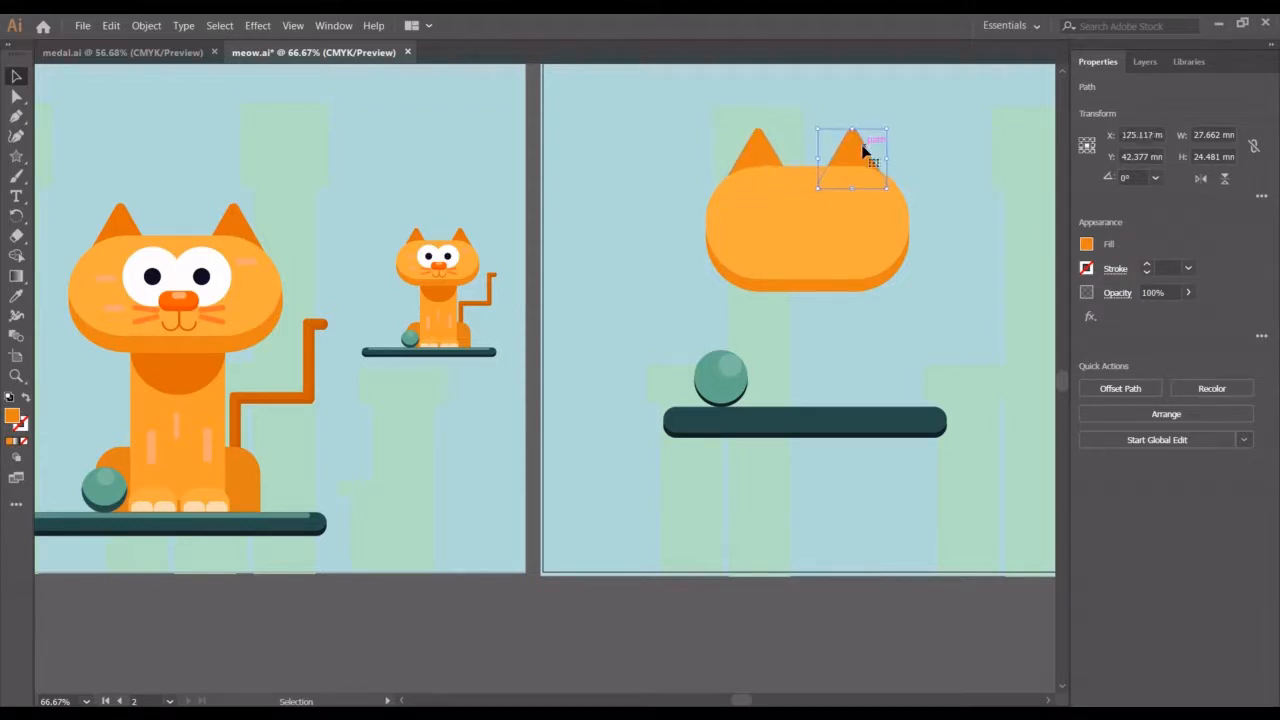
pyautogui.press('Right')
pyautogui.press('Right')
pyautogui.press('Right')
pyautogui.press('Right')
pyautogui.press('Right')
pyautogui.press('Right')
pyautogui.press('Right')
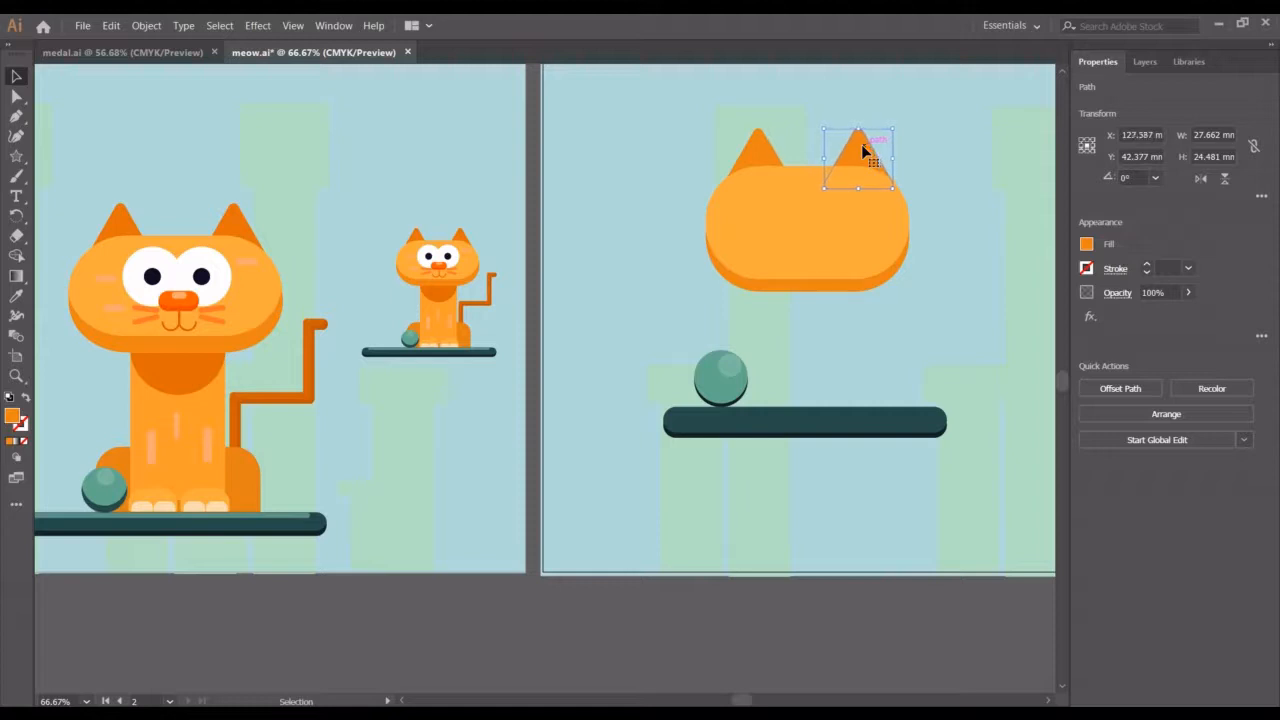
pyautogui.click(873, 312)
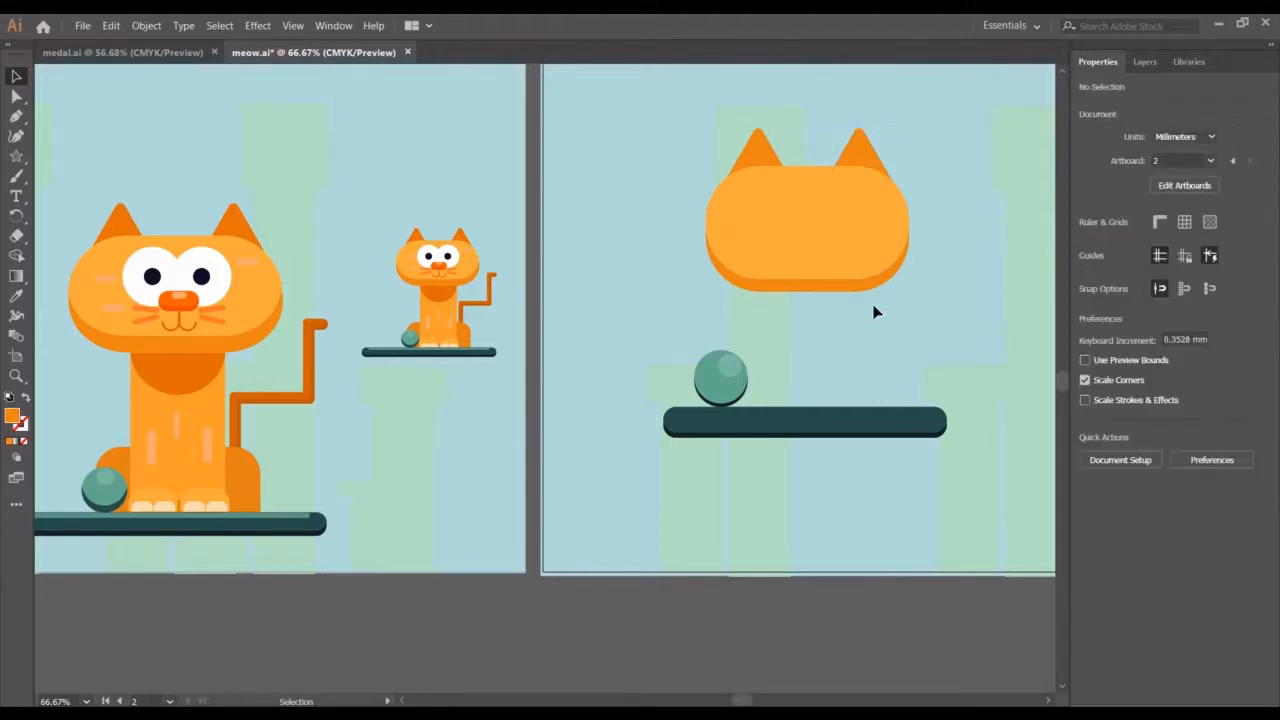
# Draw a circle about 23.4 mm wide on the left side of the new cat's head with the Ellipse tool
pyautogui.rightClick(18, 165)
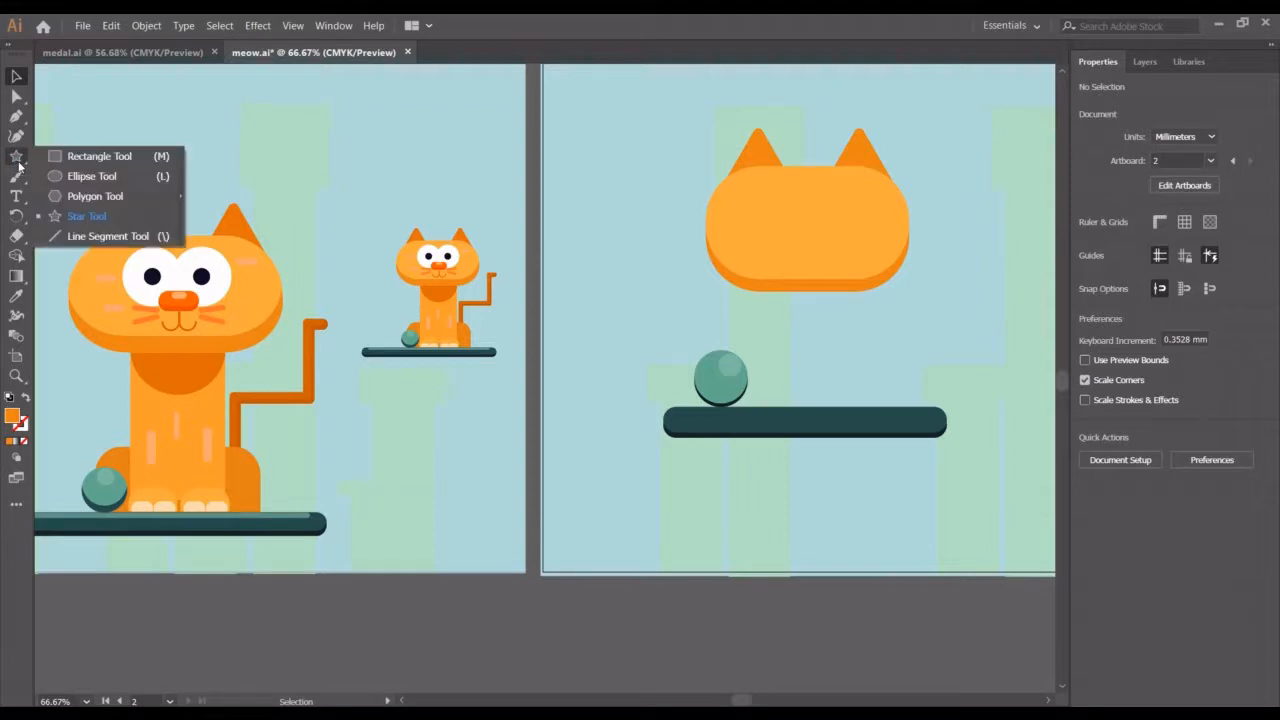
pyautogui.click(92, 176)
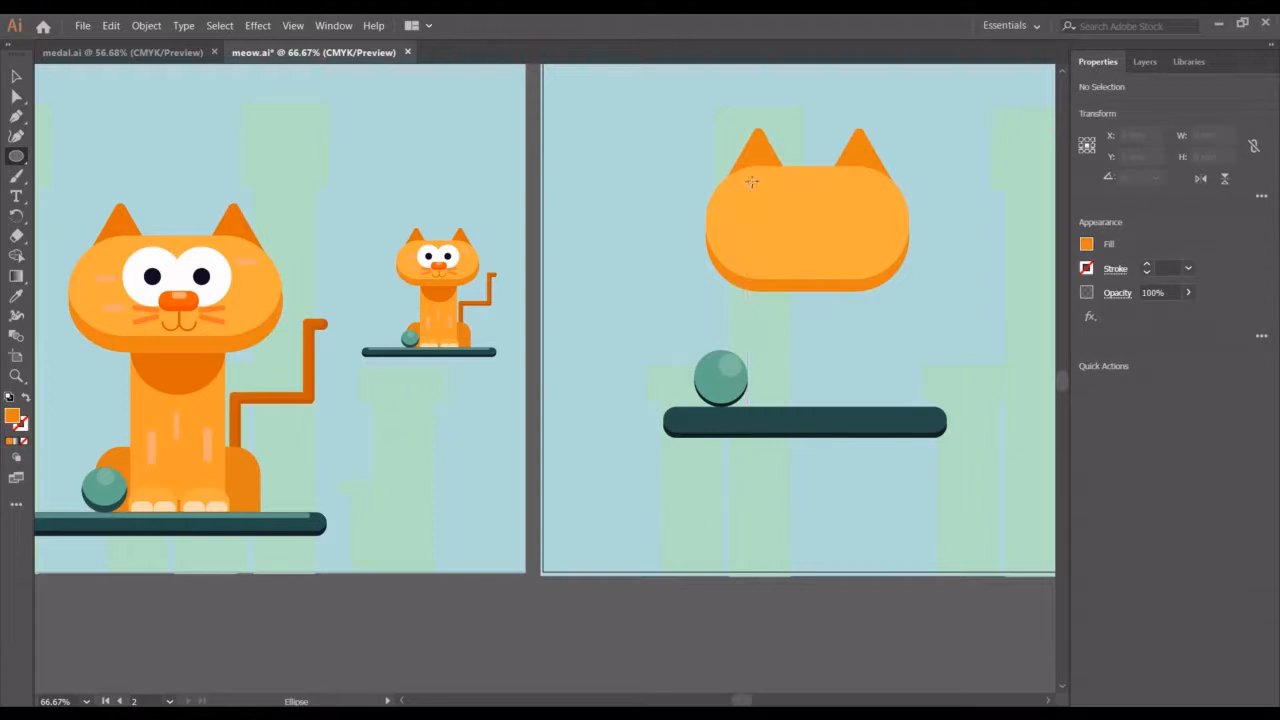
pyautogui.moveTo(761, 182); pyautogui.dragTo(817, 243)
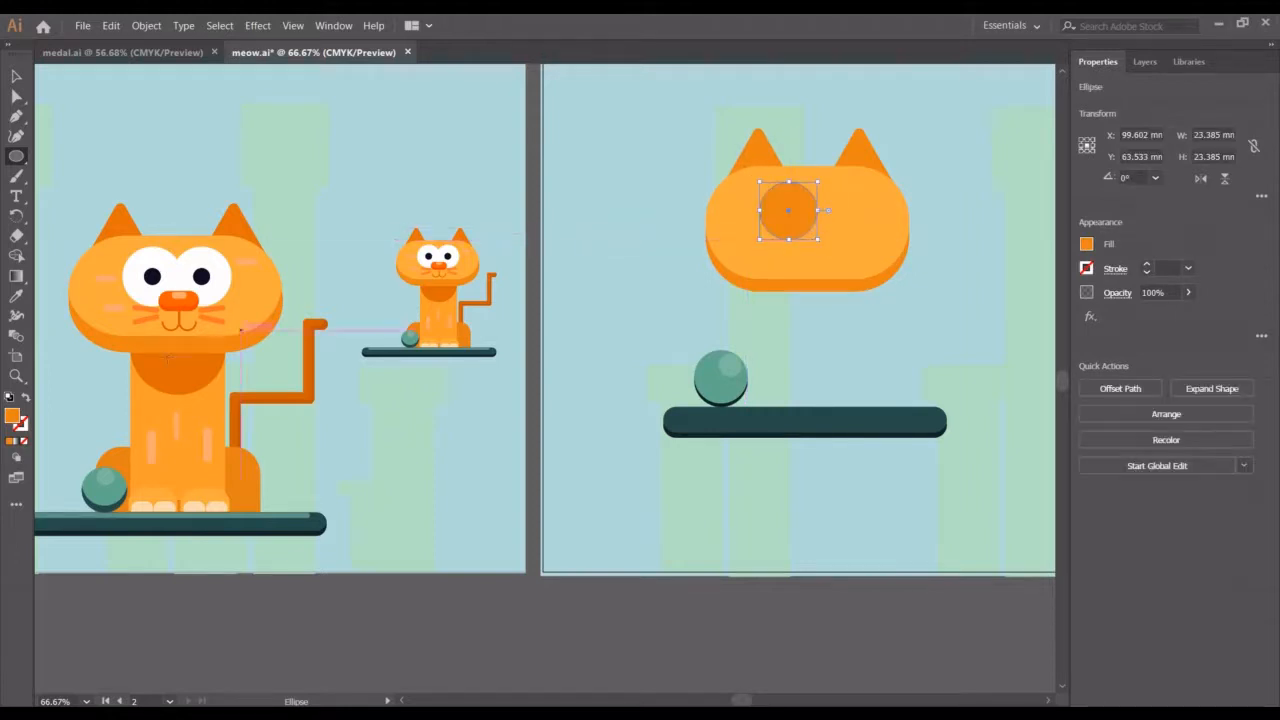
# Give the circle the first cat's white eye fill using the Eyedropper
pyautogui.click(16, 296)
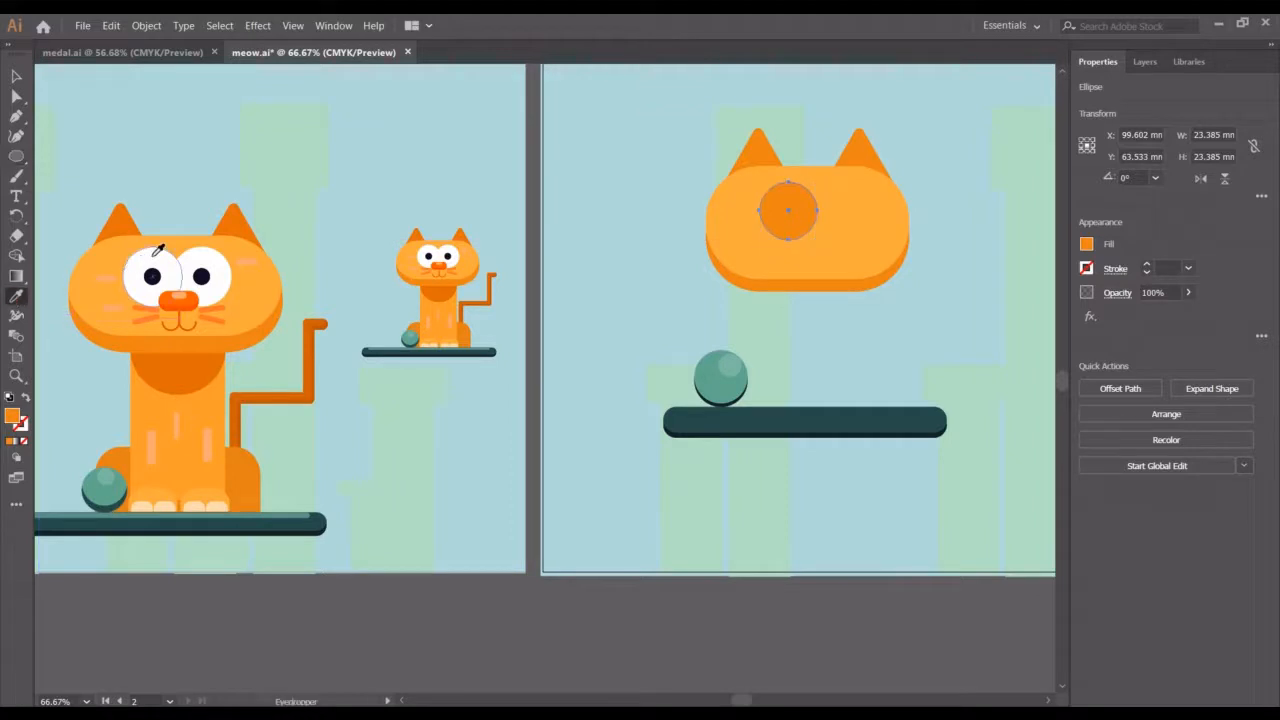
pyautogui.click(150, 253)
pyautogui.click(16, 77)
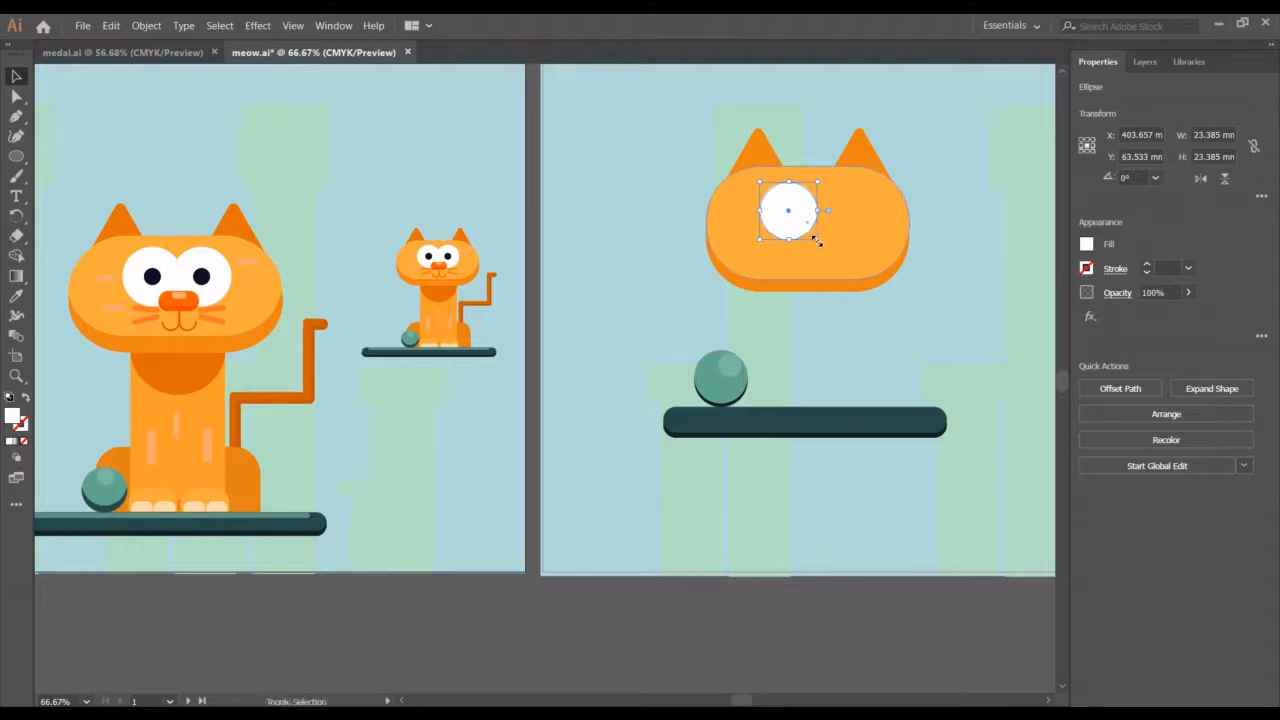
# Create a pupil about 7.1 mm wide inside the eye and sample the first cat's dark pupil colour onto it
pyautogui.moveTo(815, 239); pyautogui.dragTo(797, 221)
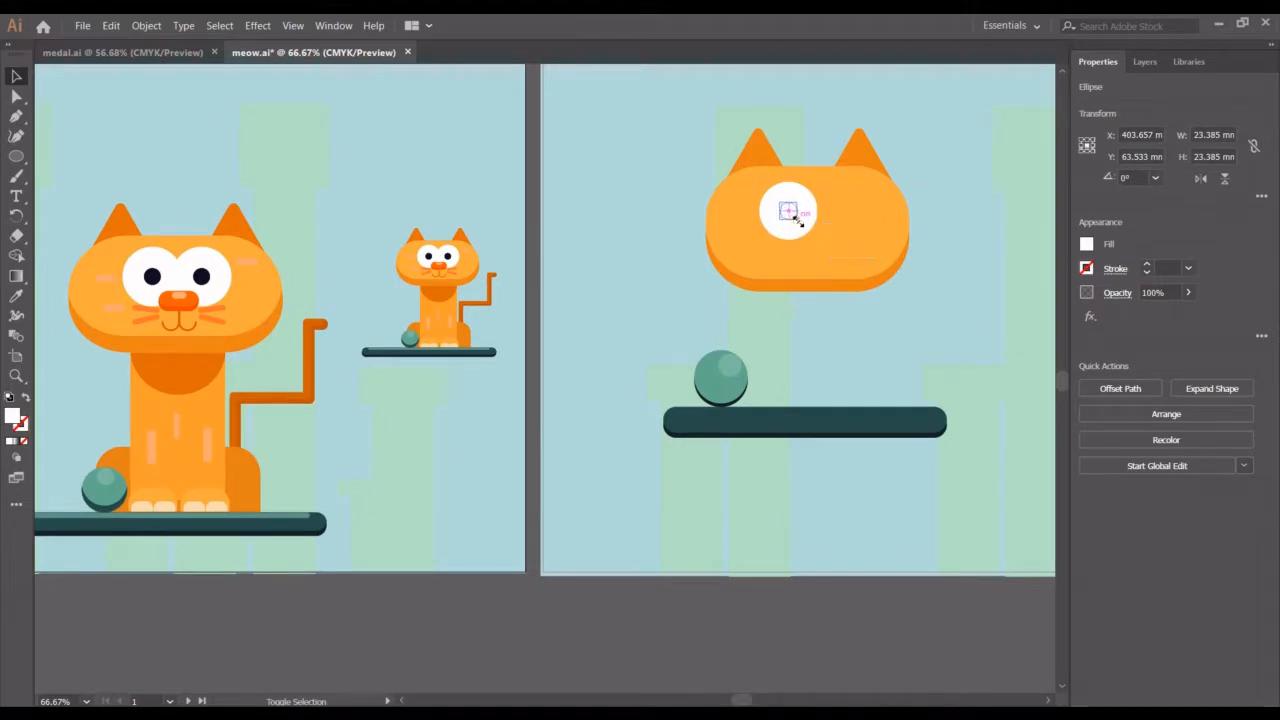
pyautogui.click(17, 298)
pyautogui.click(152, 279)
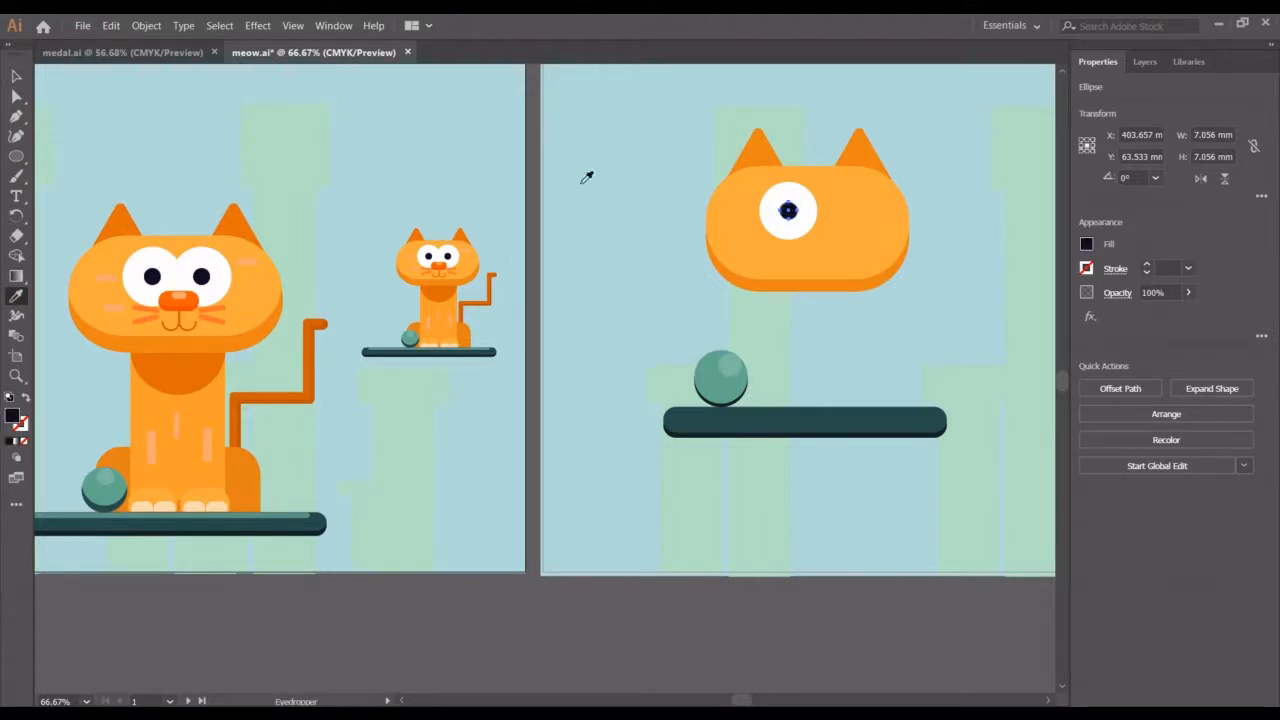
pyautogui.click(14, 76)
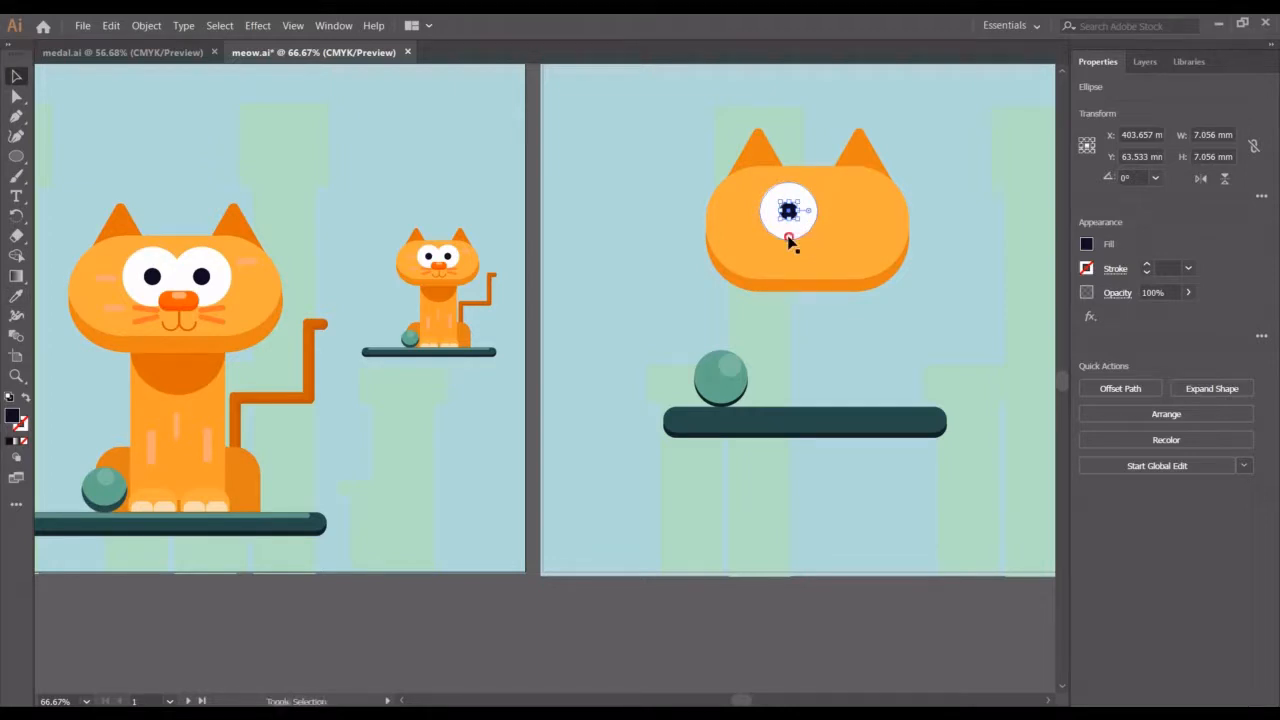
# Duplicate the eye and pupil in place and nudge the copy to the right to form the second eye
pyautogui.keyDown('shift'); pyautogui.click(789, 241); pyautogui.keyUp('shift')
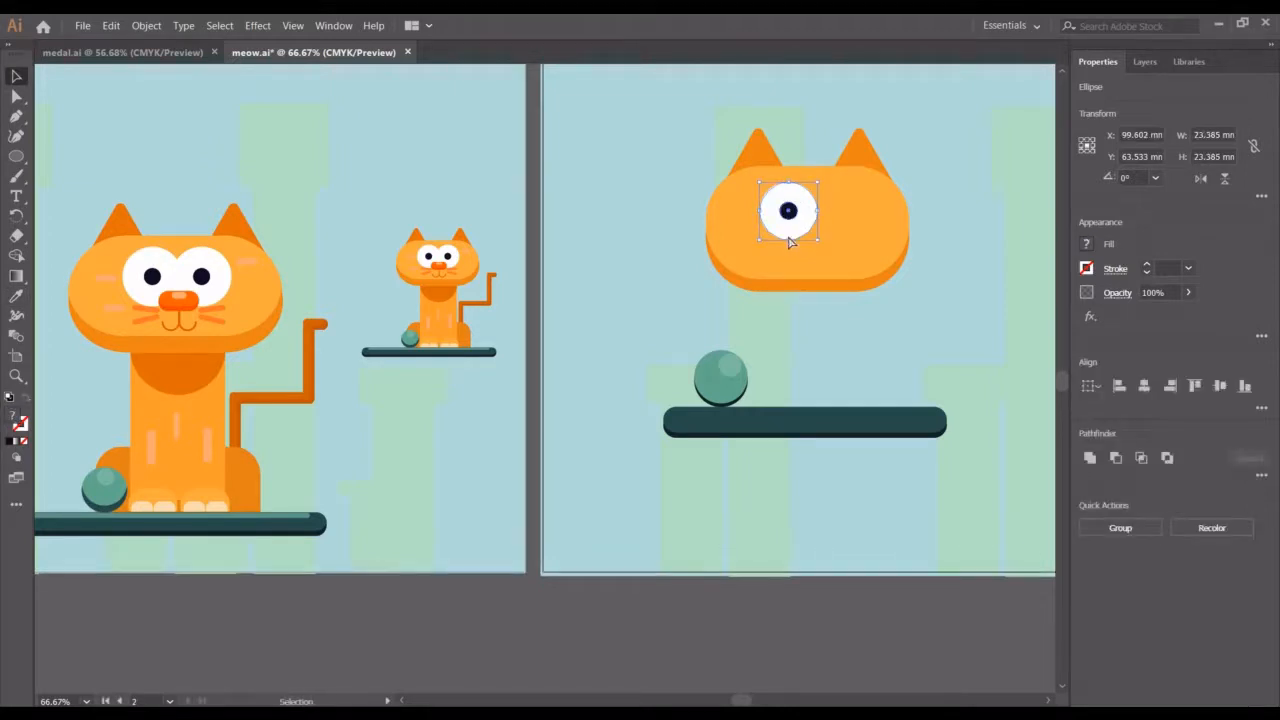
pyautogui.hotkey('ctrl', 'c')
pyautogui.hotkey('ctrl', 'f')
pyautogui.hotkey('shift', 'Right')
pyautogui.hotkey('shift', 'Right')
pyautogui.hotkey('shift', 'Right')
pyautogui.hotkey('shift', 'Right')
pyautogui.hotkey('shift', 'Right')
pyautogui.hotkey('shift', 'Right')
pyautogui.hotkey('shift', 'Right')
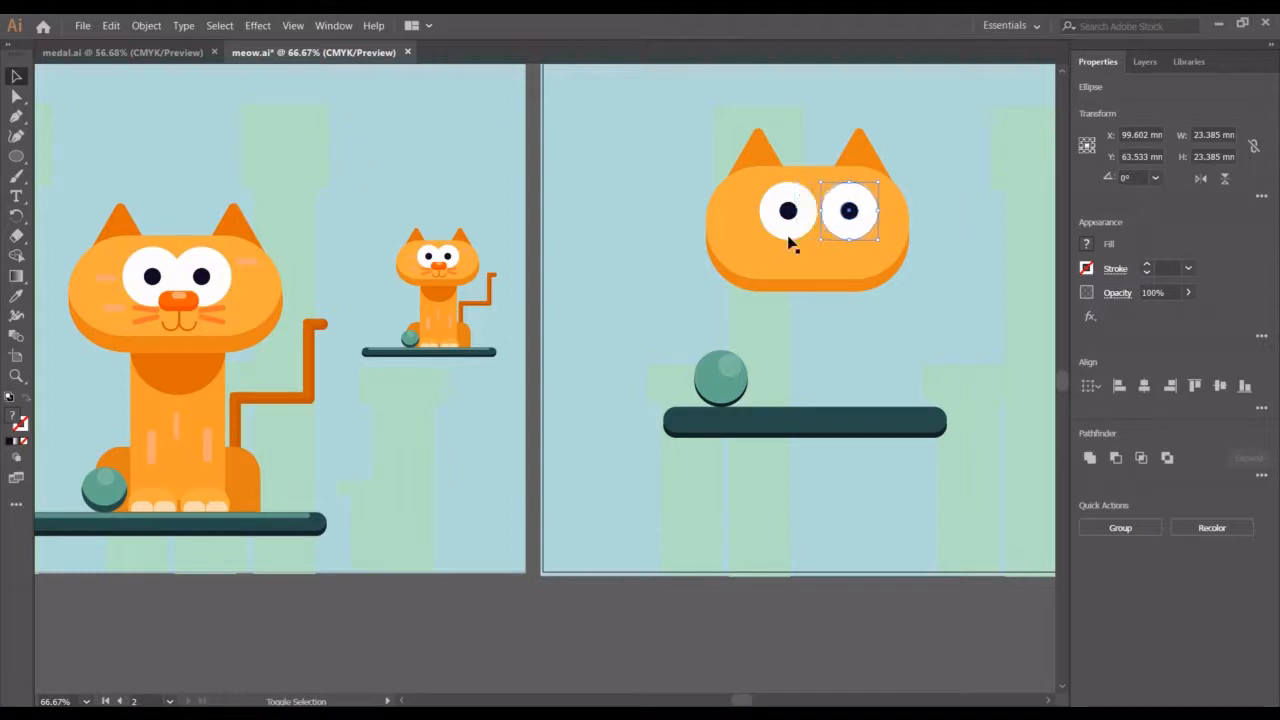
pyautogui.hotkey('shift', 'Left')
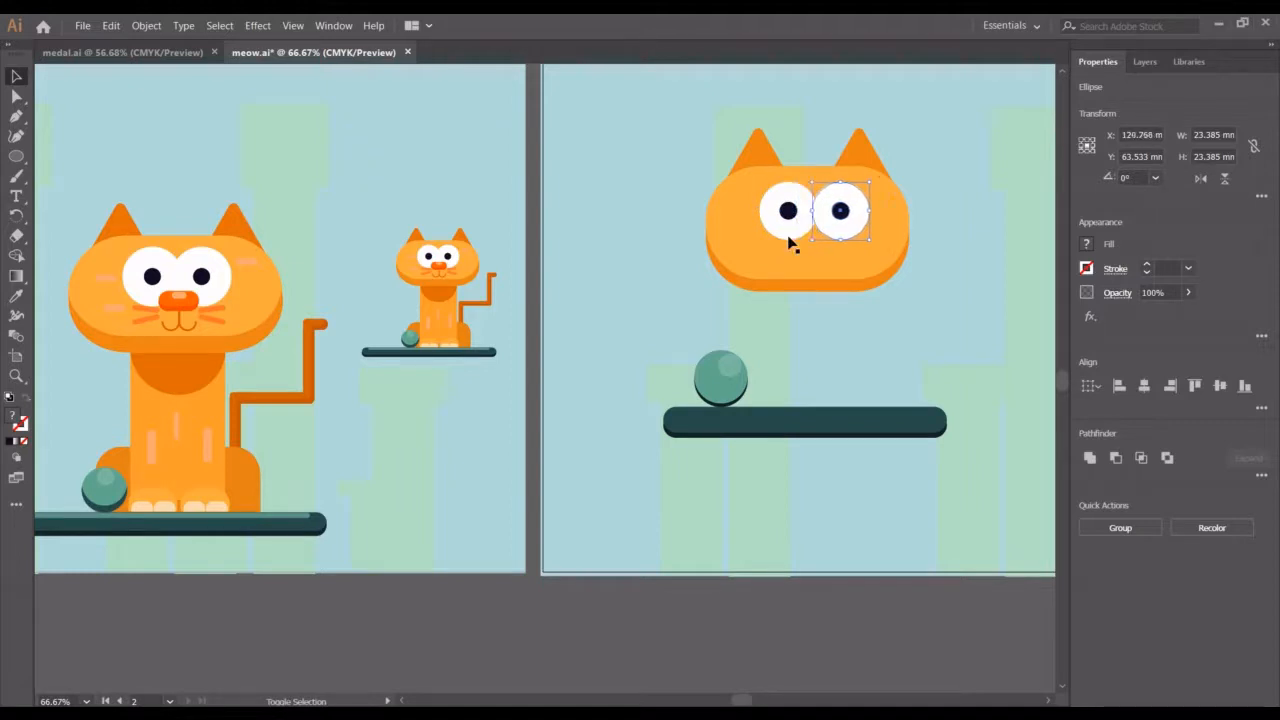
pyautogui.hotkey('shift', 'Left')
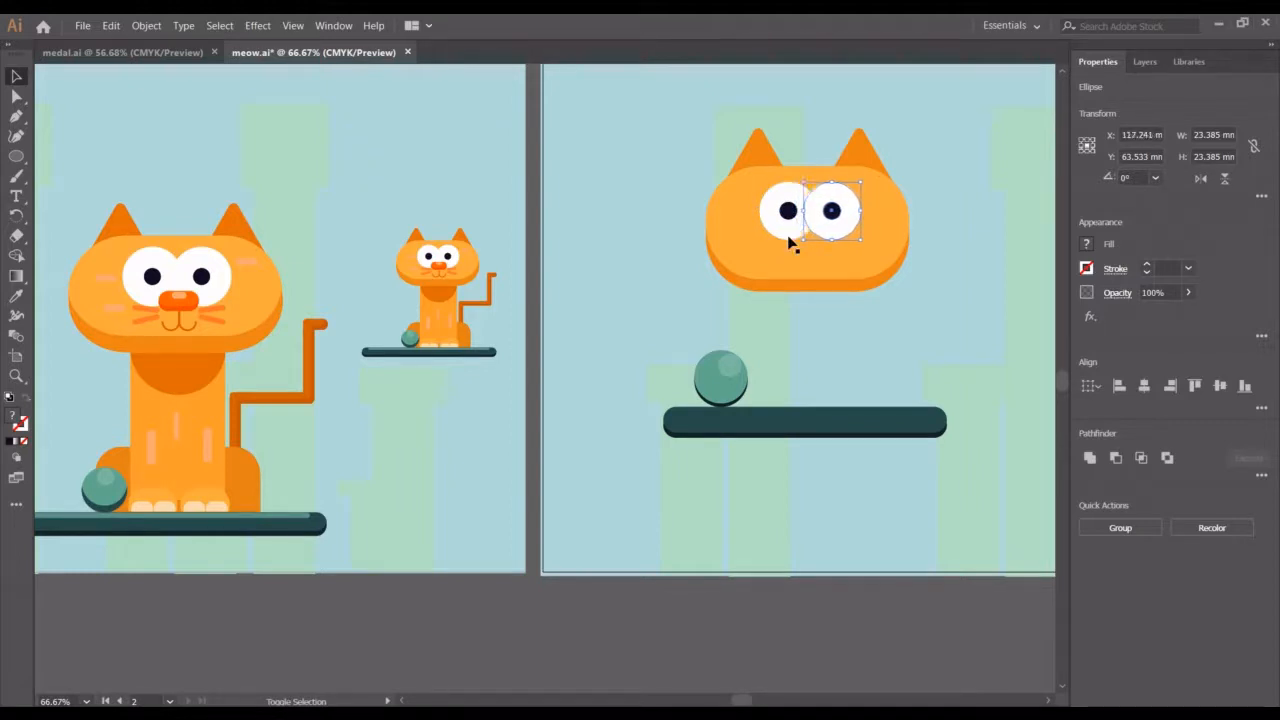
pyautogui.click(951, 316)
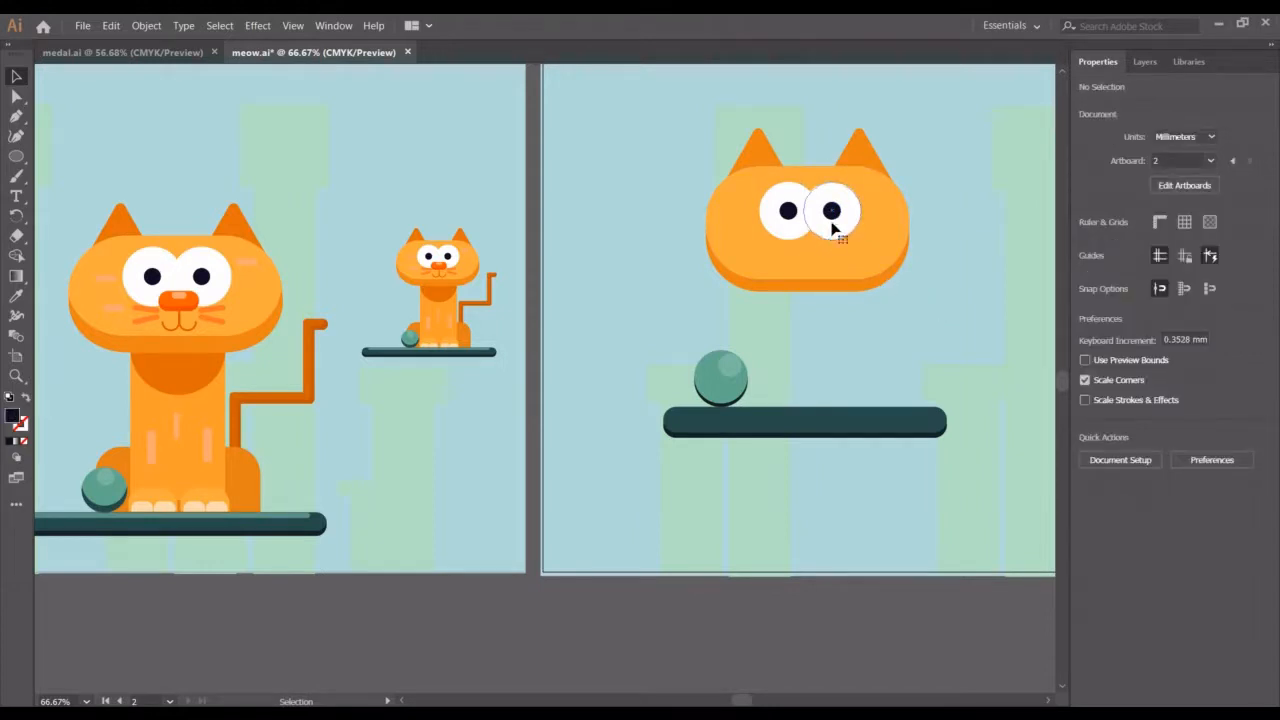
pyautogui.click(805, 220)
pyautogui.click(787, 214)
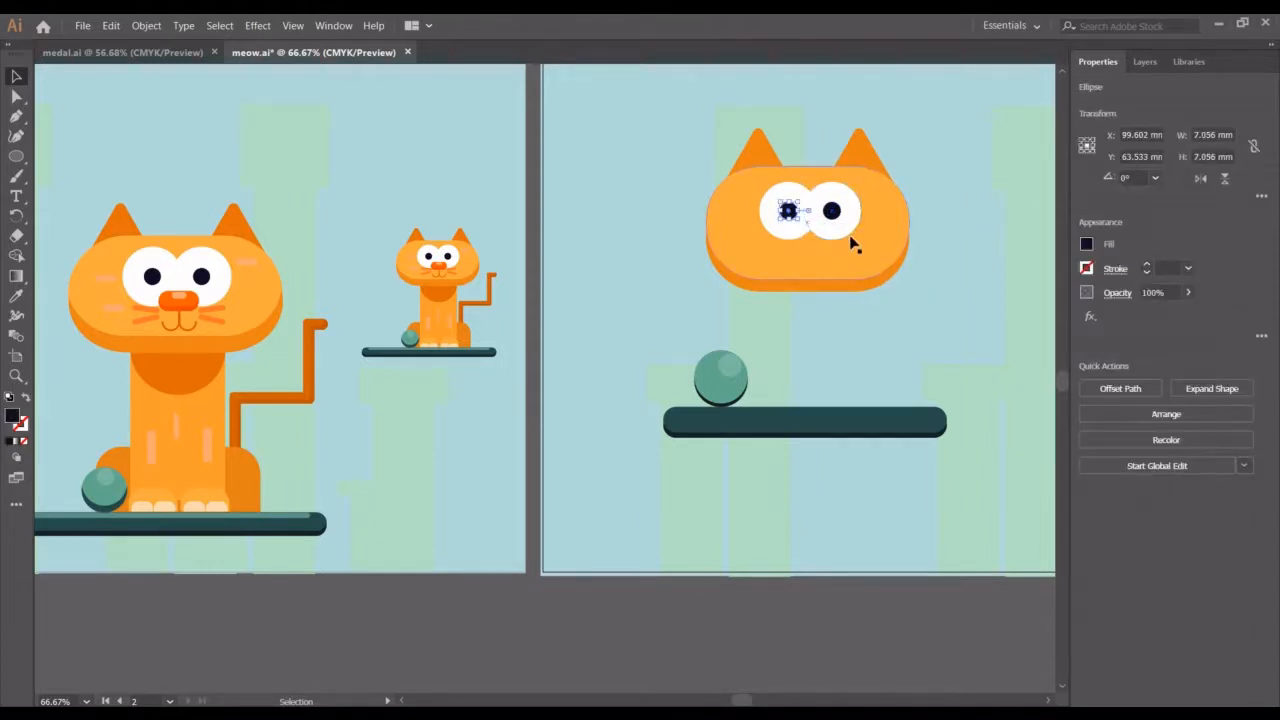
pyautogui.hotkey('ctrl', 'shift', 'a')
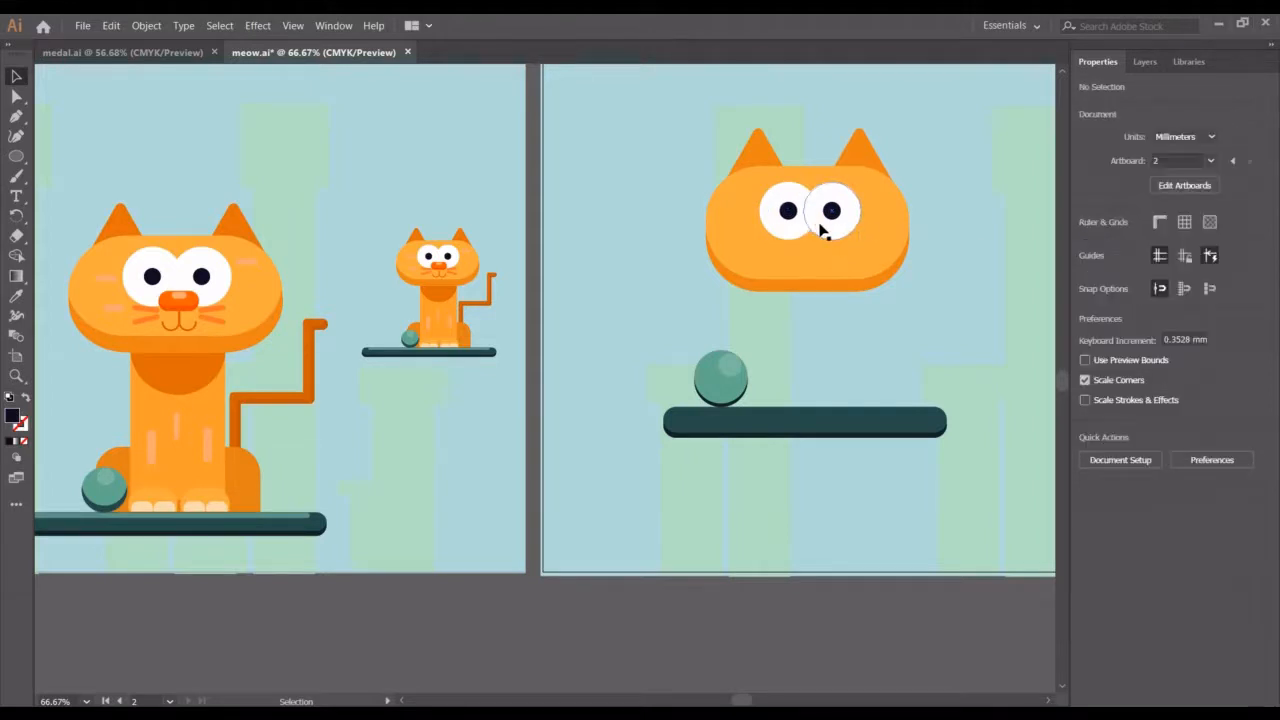
# Enlarge both white eye circles together to about 46.3 × 26.4 mm overall
pyautogui.click(820, 230)
pyautogui.keyDown('shift'); pyautogui.click(790, 232); pyautogui.keyUp('shift')
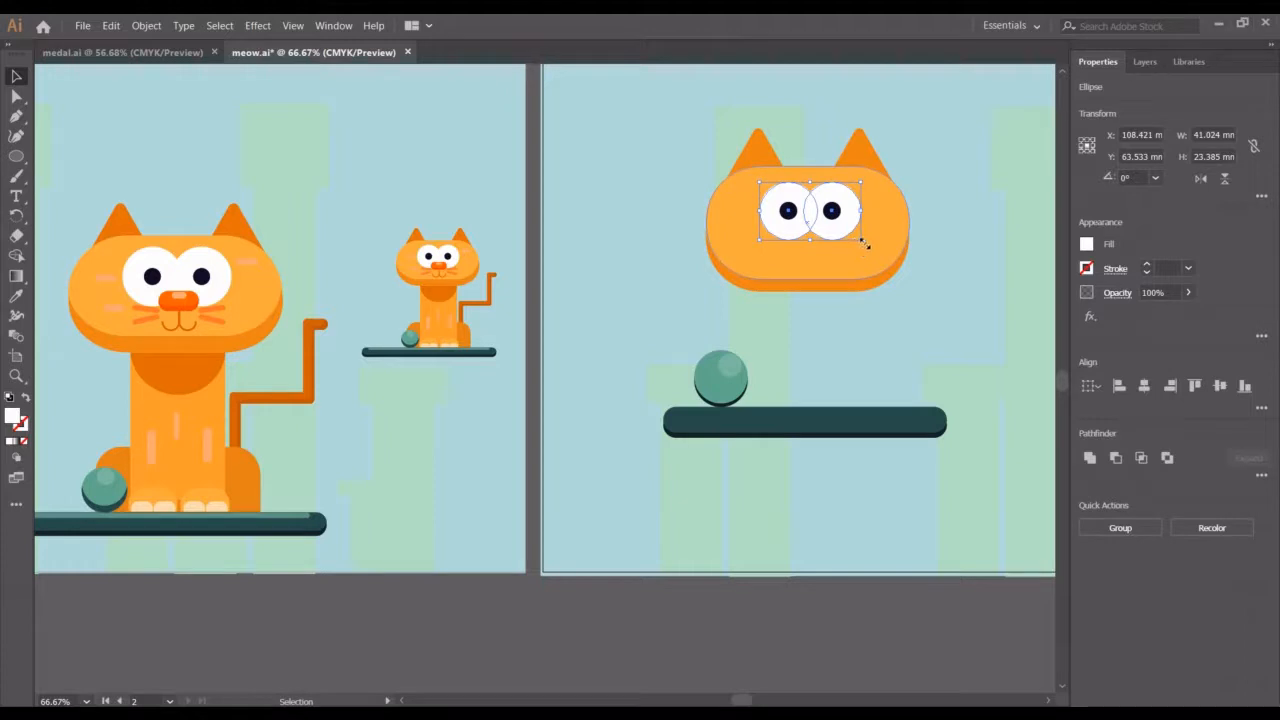
pyautogui.moveTo(865, 243)
pyautogui.mouseDown()
pyautogui.moveTo(878, 250)
pyautogui.moveTo(867, 245)
pyautogui.mouseUp()
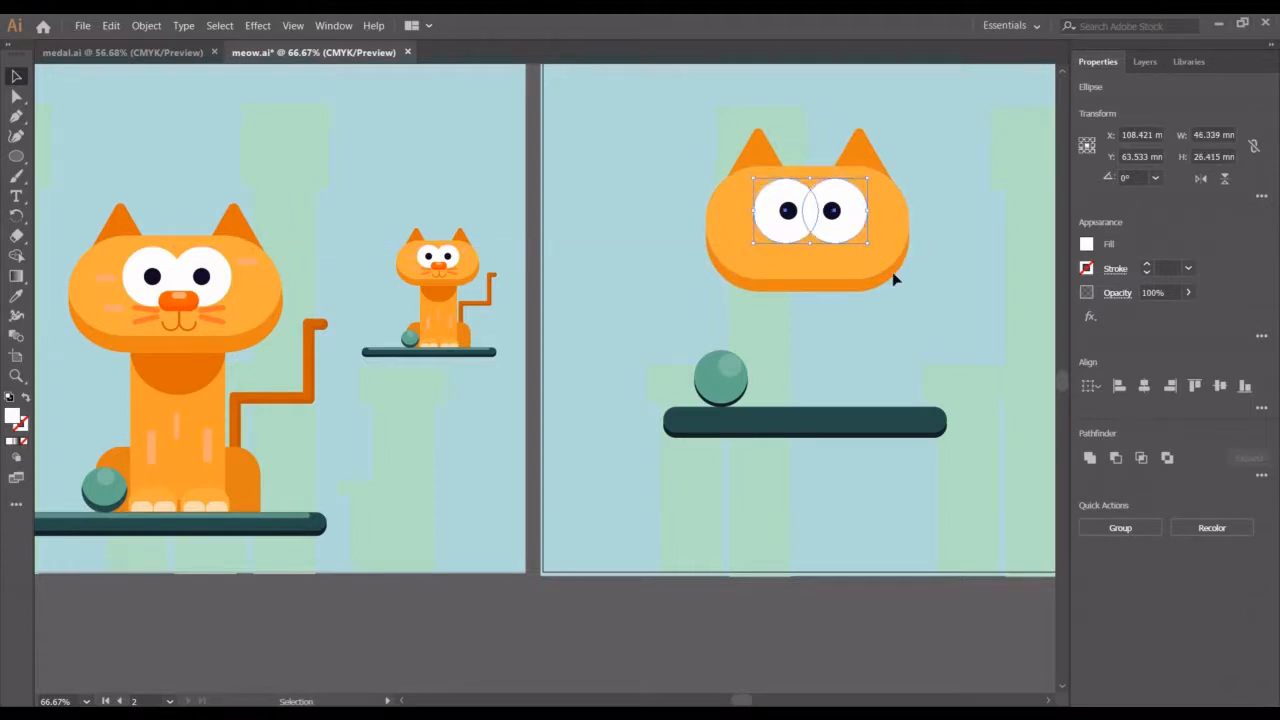
pyautogui.click(898, 298)
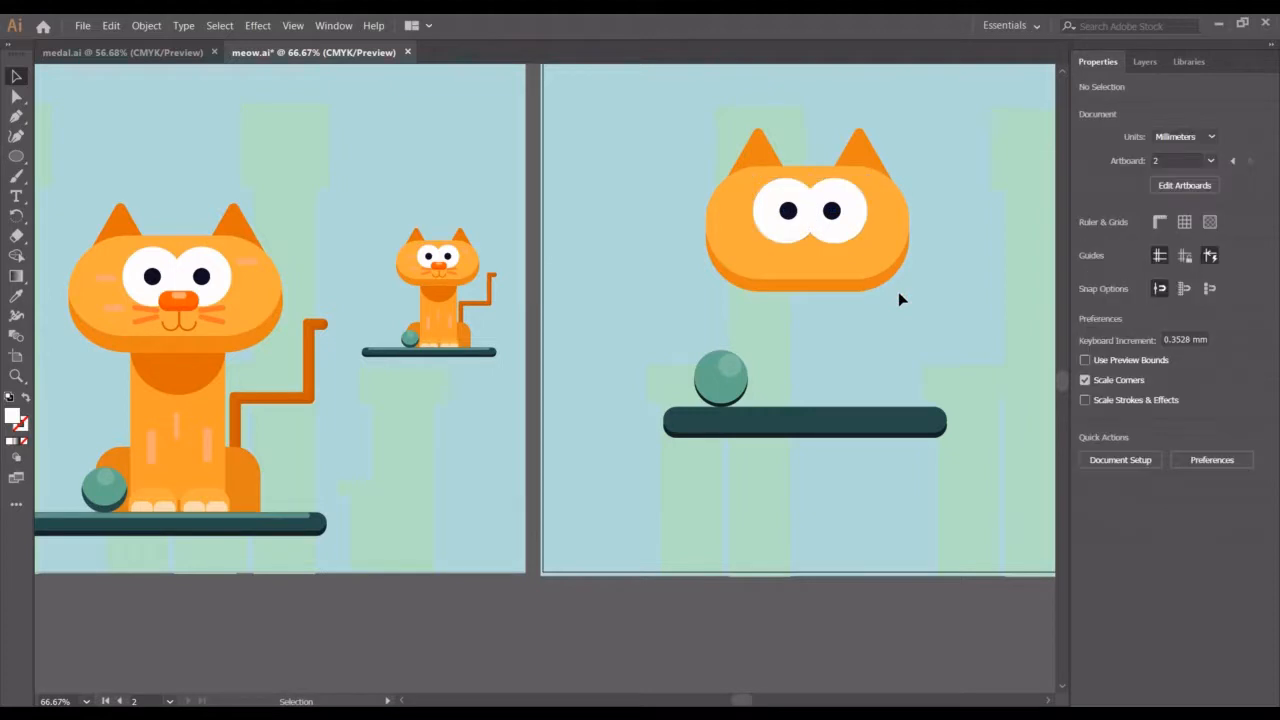
# Scale a copy of the head shape down to about 19.8 × 12.2 mm below the eyes for the nose
pyautogui.click(835, 270)
pyautogui.press('a')
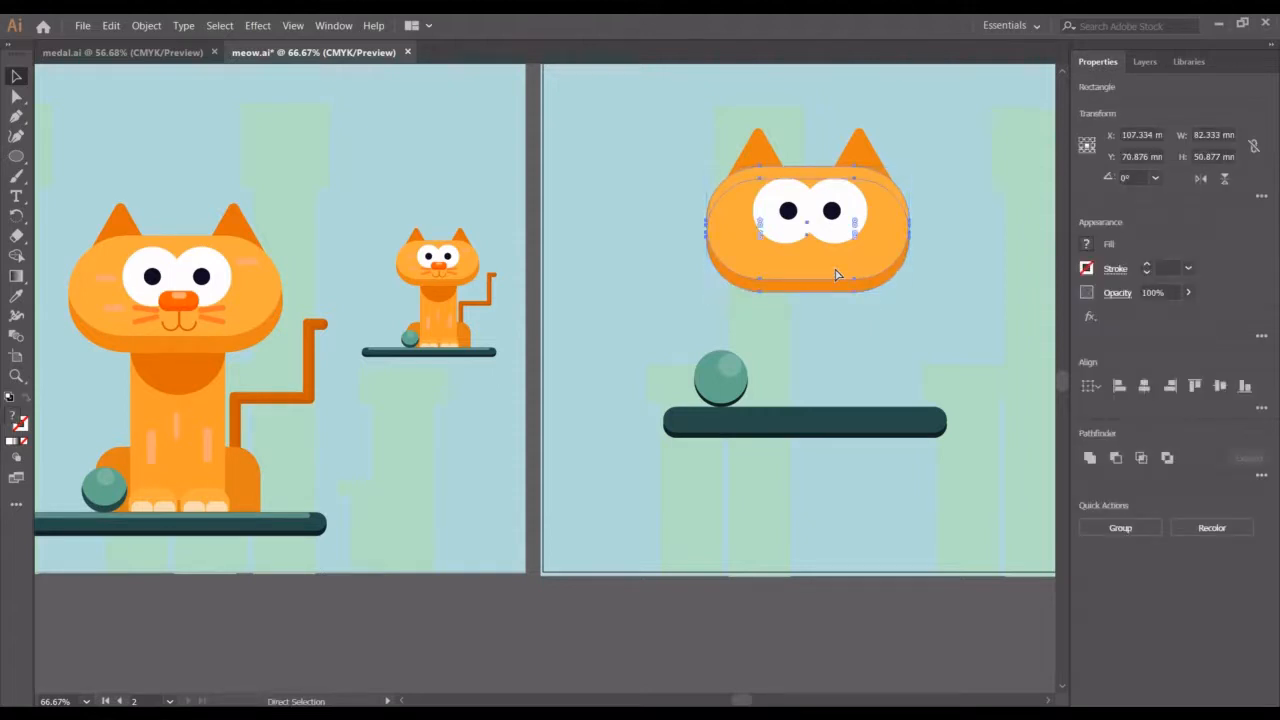
pyautogui.press('v')
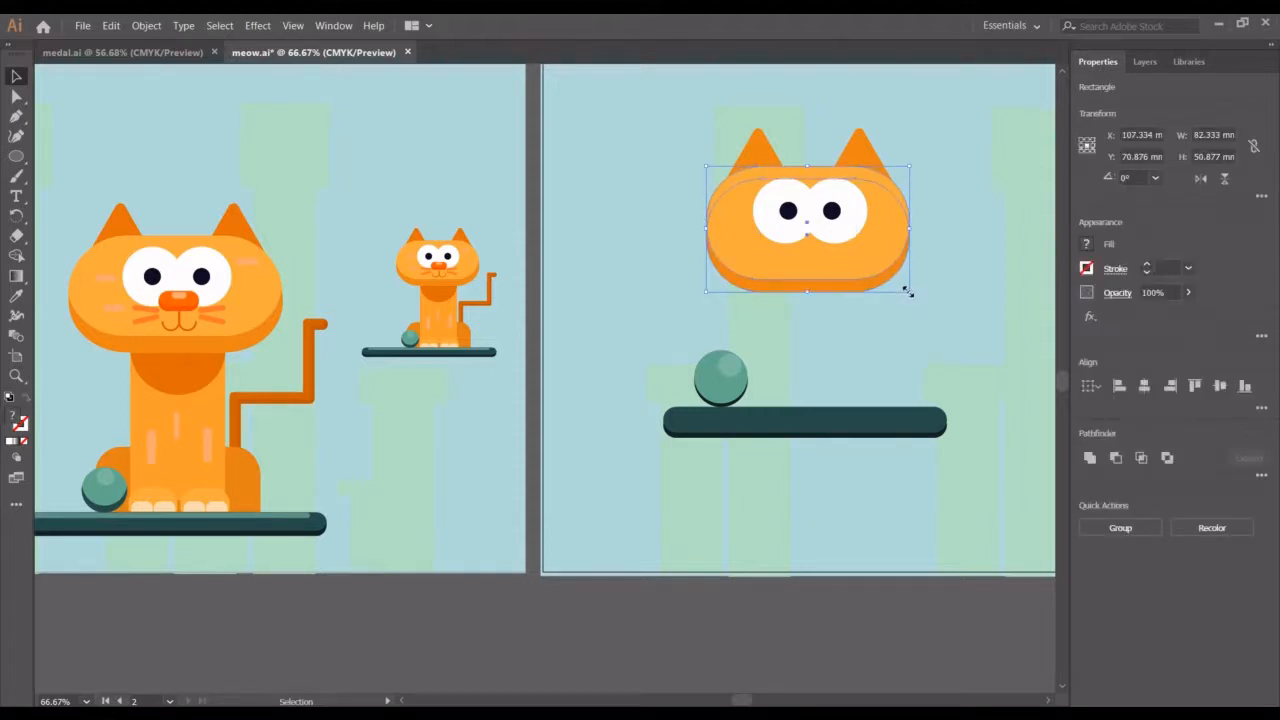
pyautogui.moveTo(907, 292); pyautogui.dragTo(809, 253)
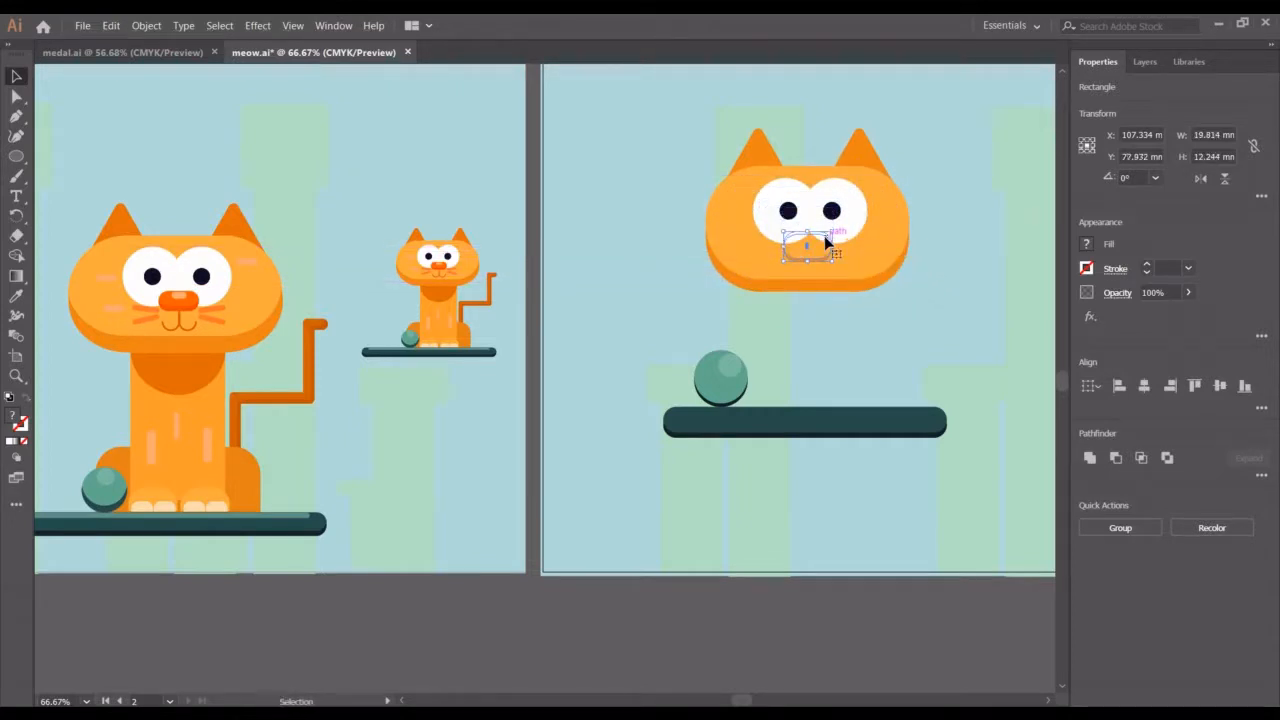
# Bring the nose shape to the front of the arrangement
pyautogui.rightClick(812, 252)
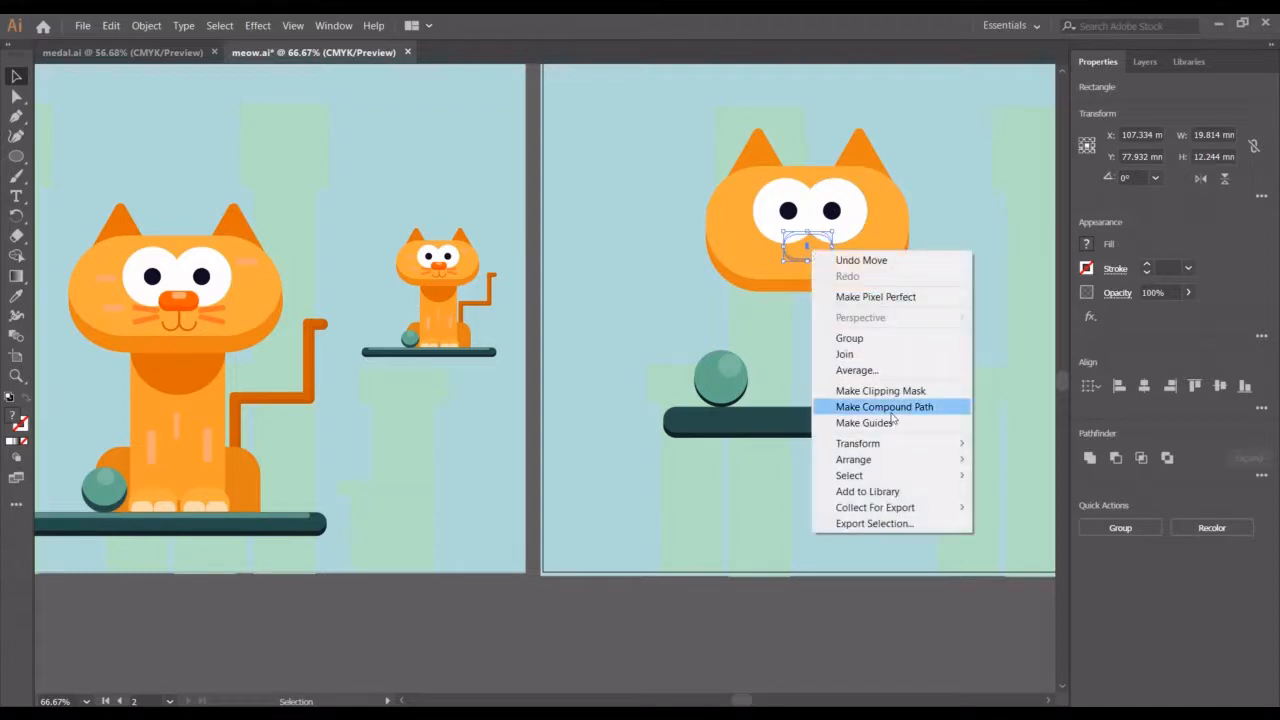
pyautogui.moveTo(946, 461)
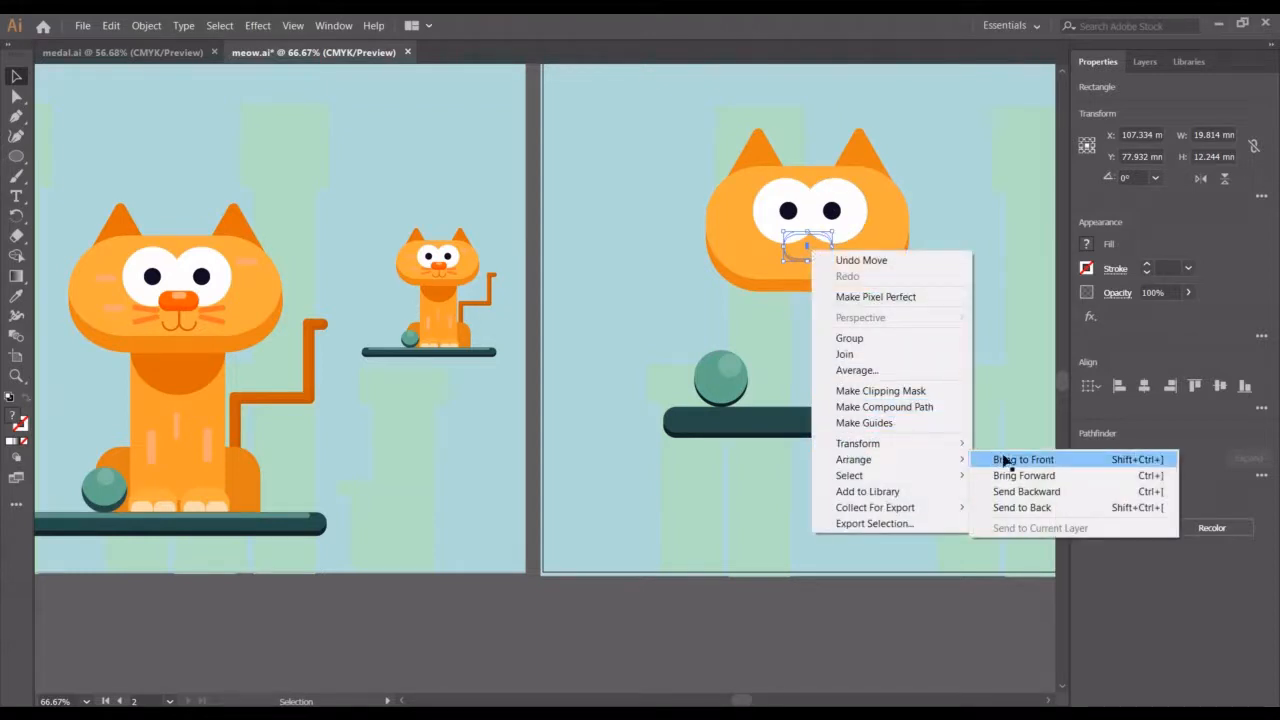
pyautogui.click(1005, 457)
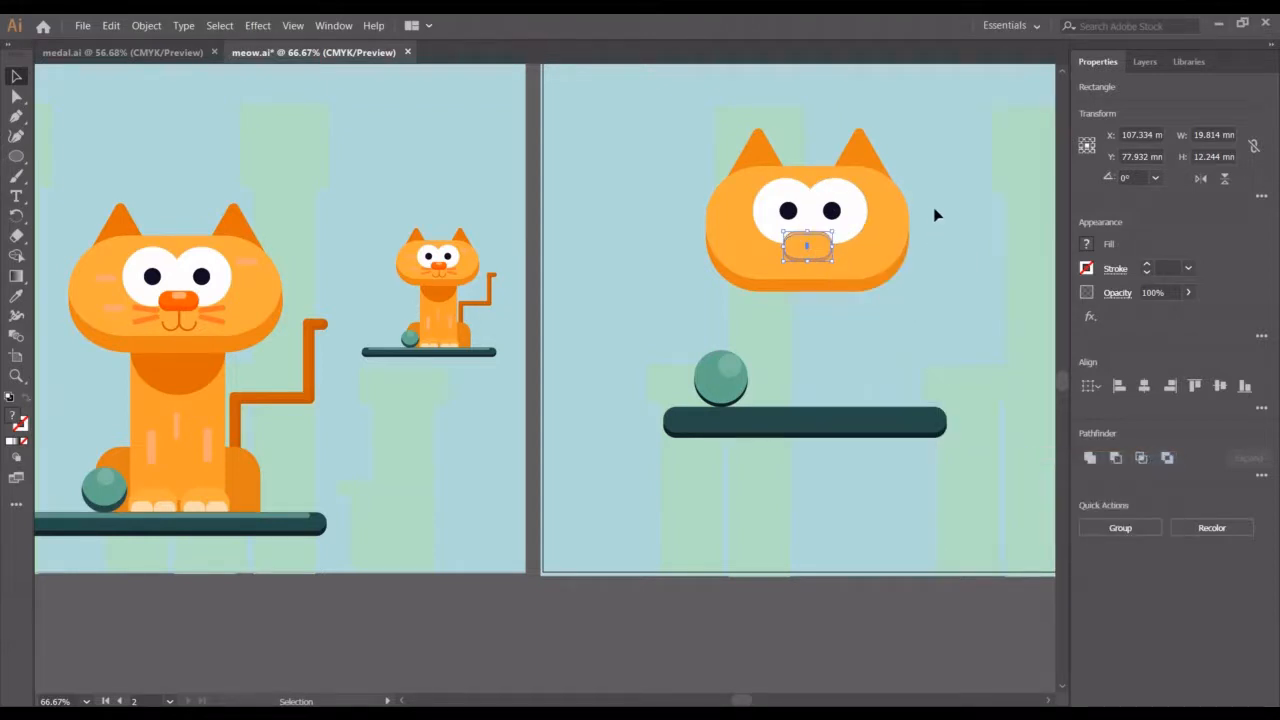
# Sample the small cat's orange nose colour onto the new nose shape with the Eyedropper
pyautogui.hotkey('ctrl', '+')
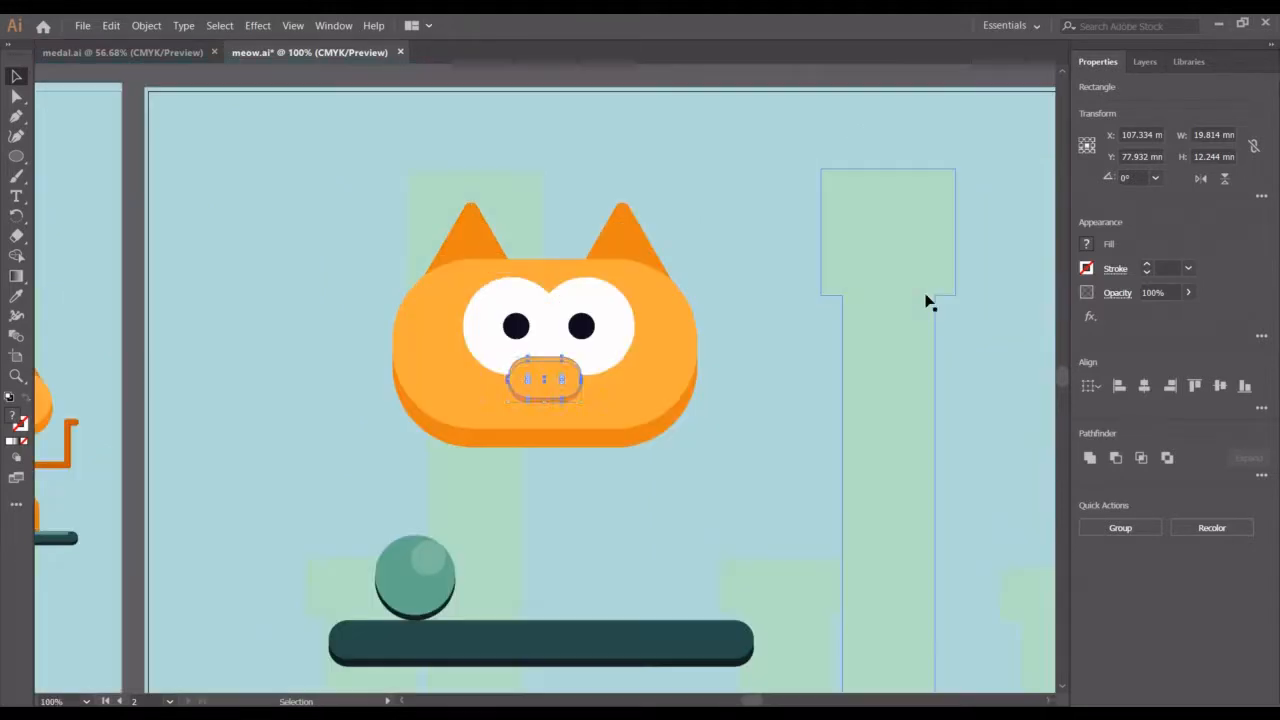
pyautogui.hscroll(-6, 687, 476)
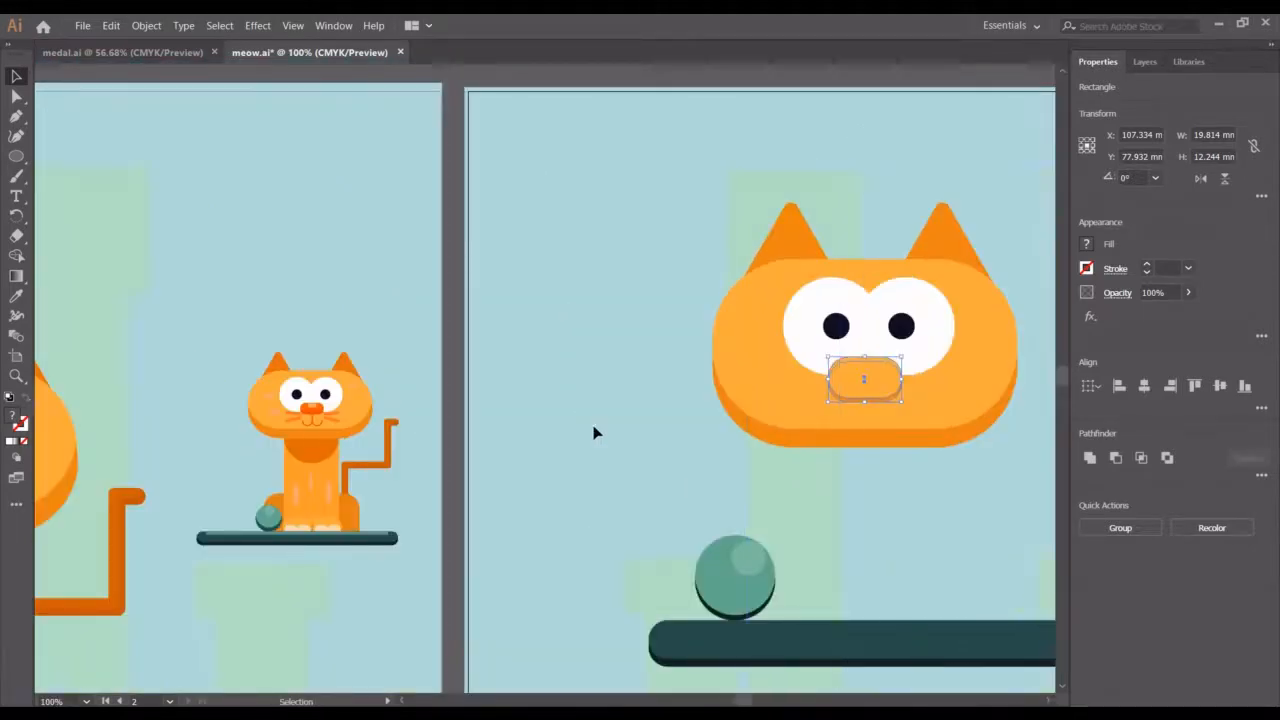
pyautogui.click(531, 431)
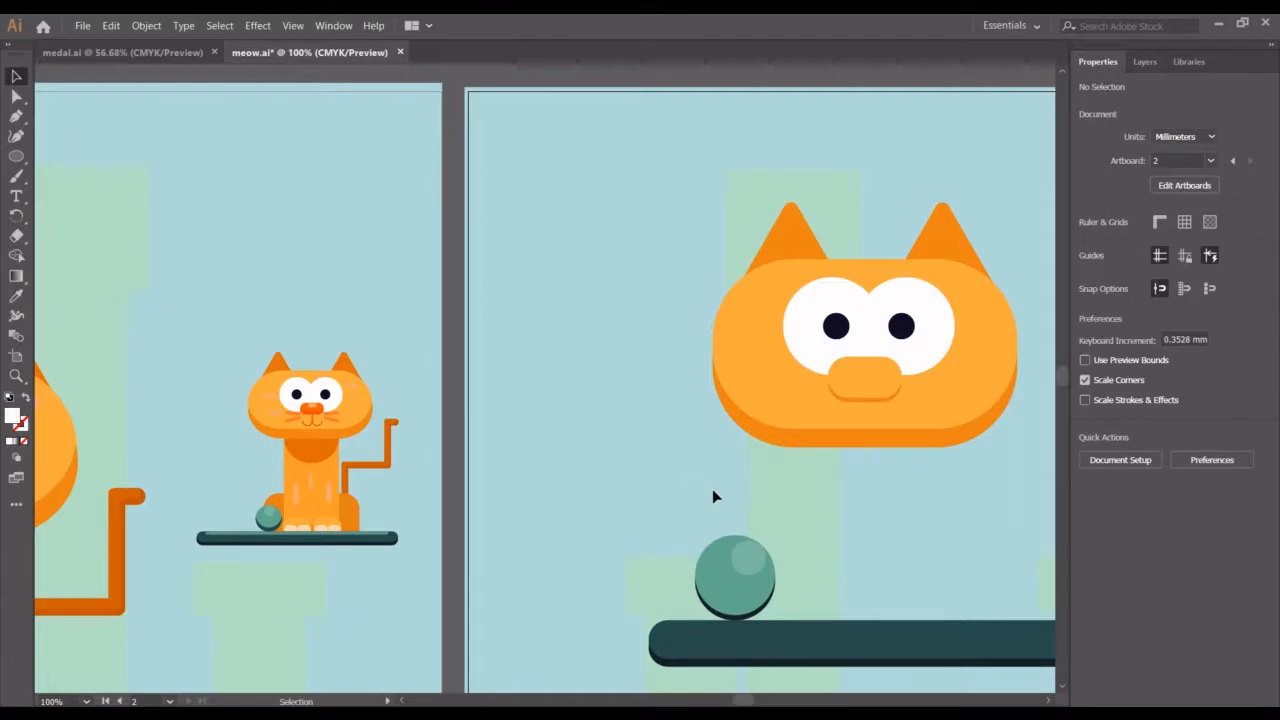
pyautogui.click(845, 393)
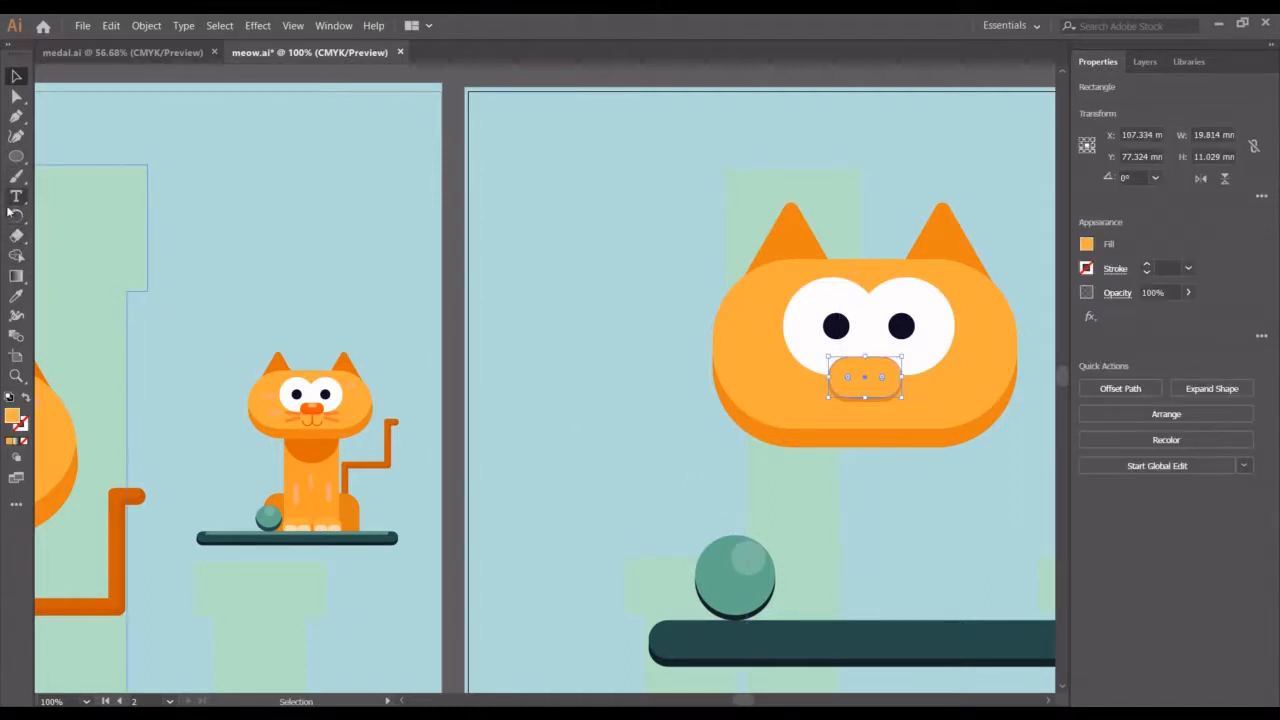
pyautogui.click(16, 297)
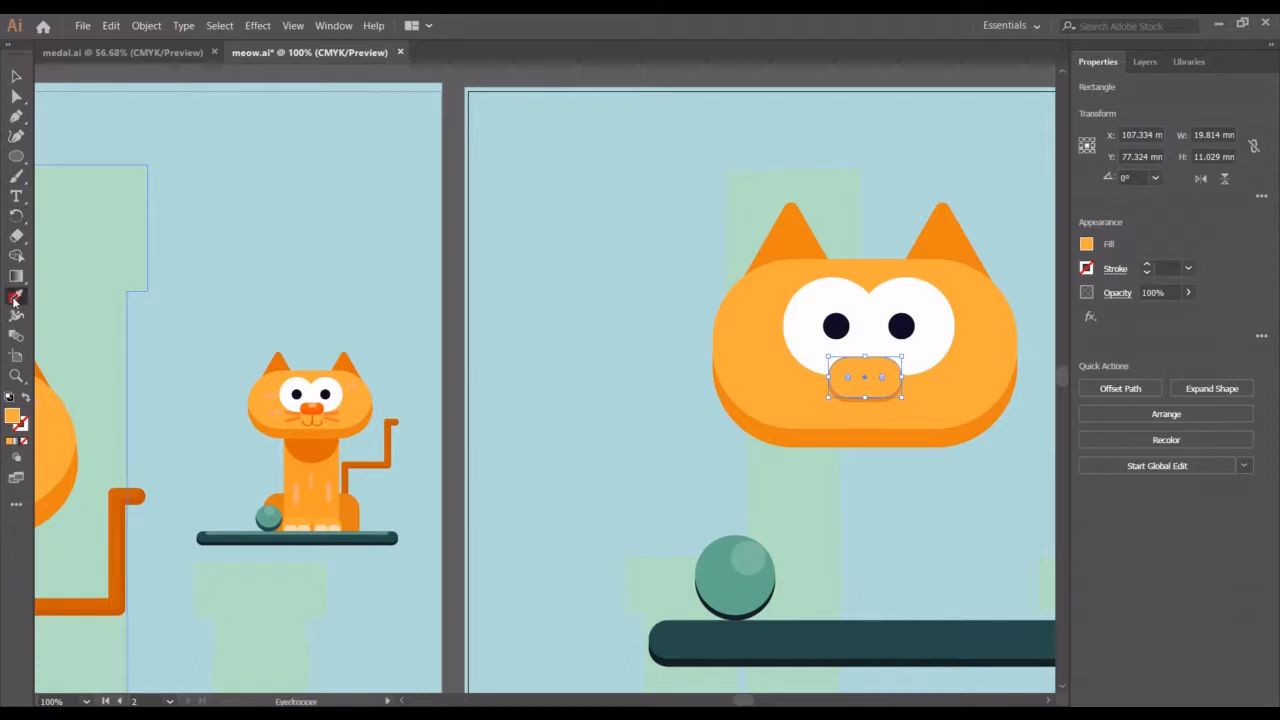
pyautogui.click(311, 405)
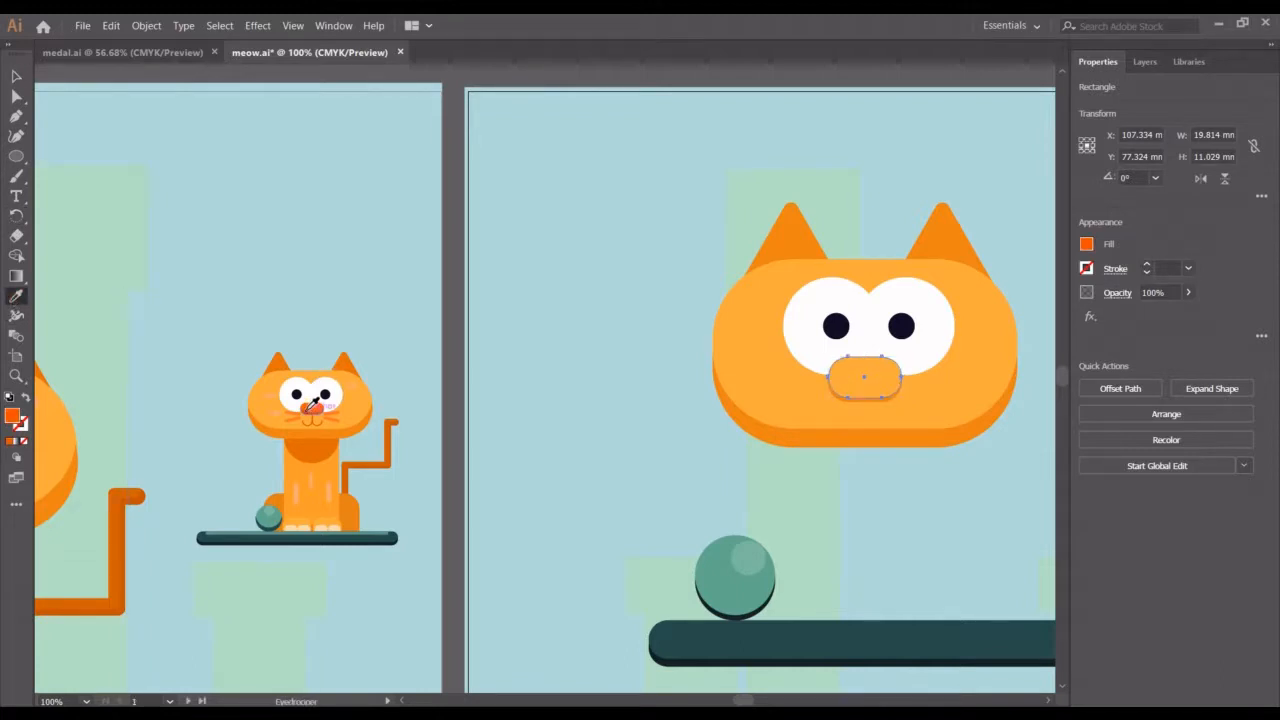
pyautogui.click(17, 74)
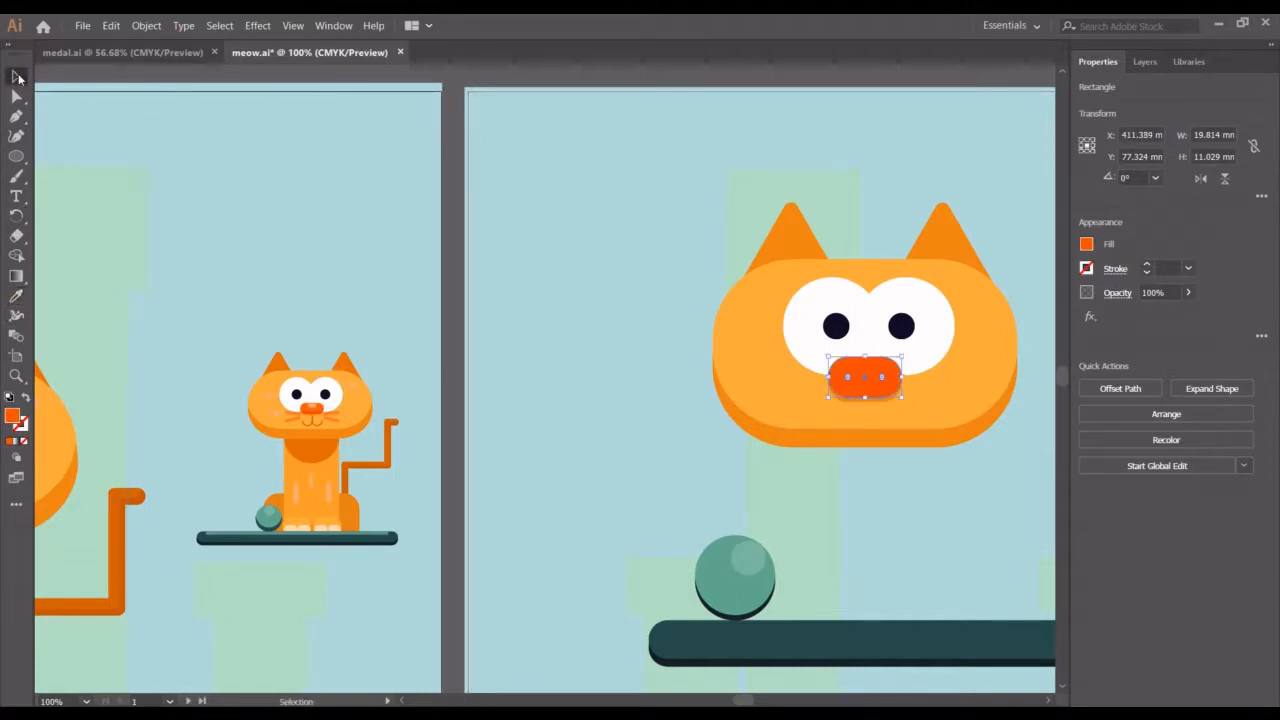
# Reselect the nose shape and sample the large cat's nose colour onto it
pyautogui.click(919, 466)
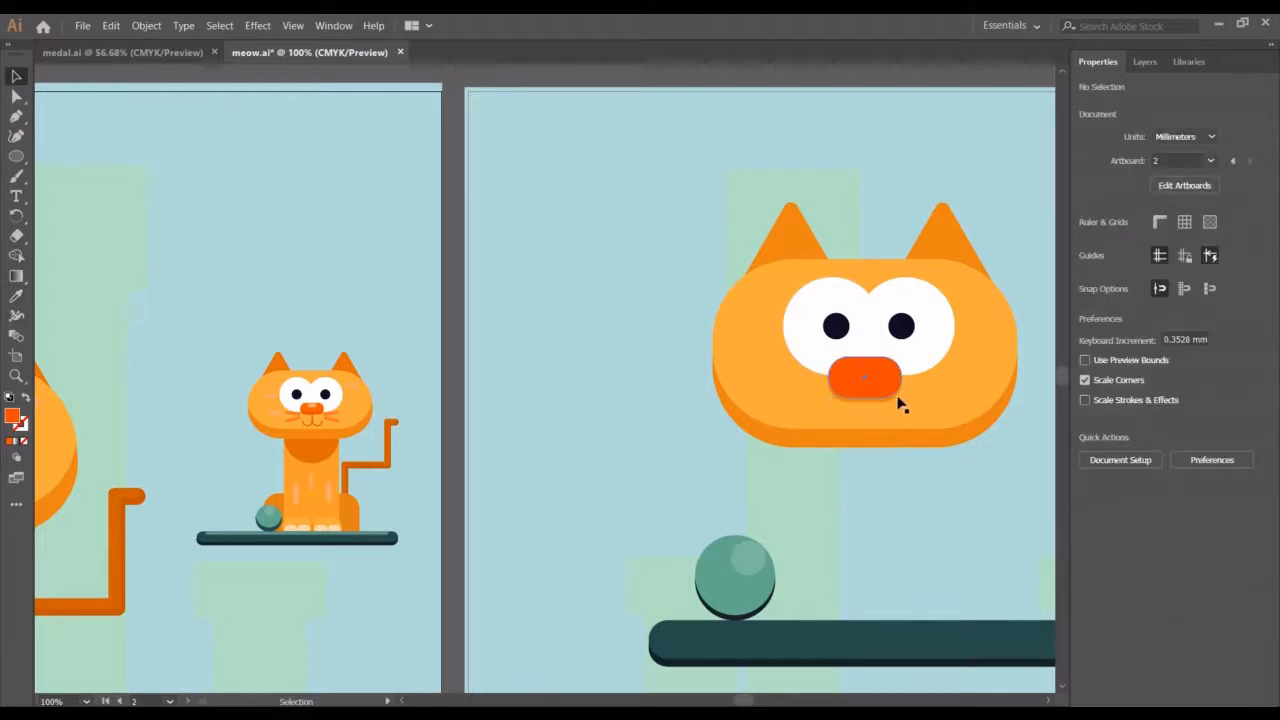
pyautogui.click(887, 399)
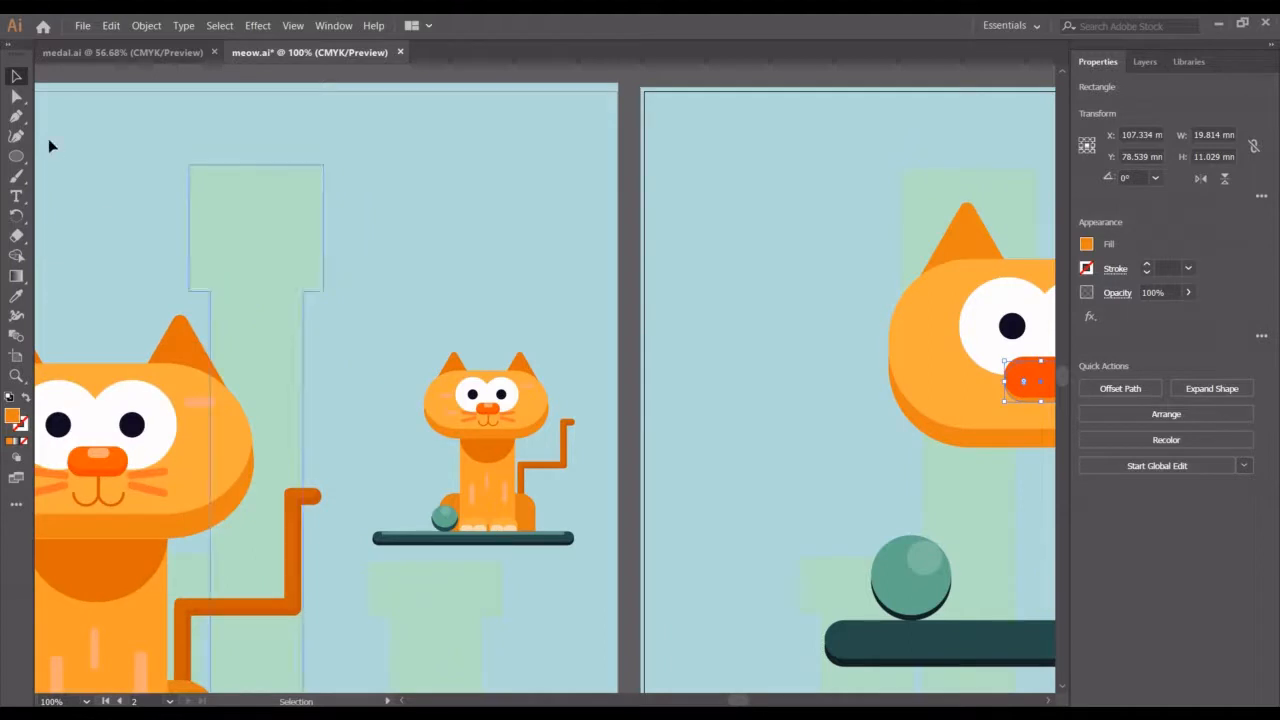
pyautogui.click(16, 296)
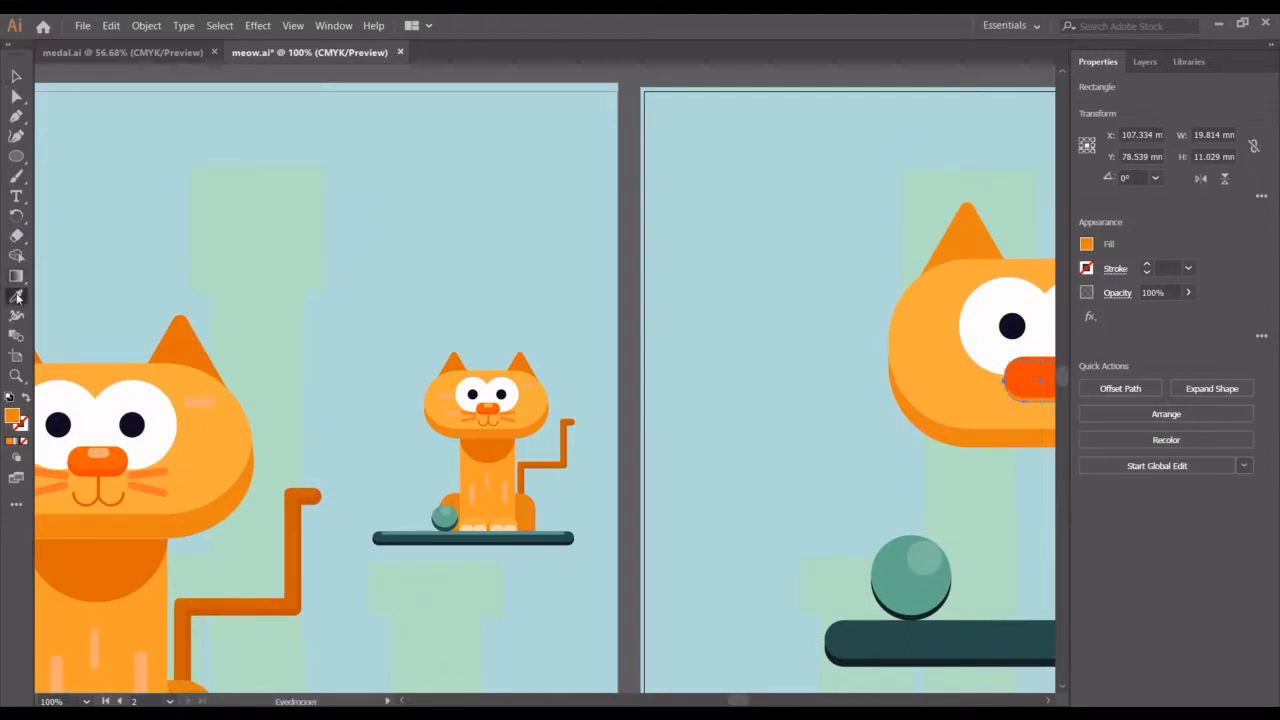
pyautogui.click(116, 466)
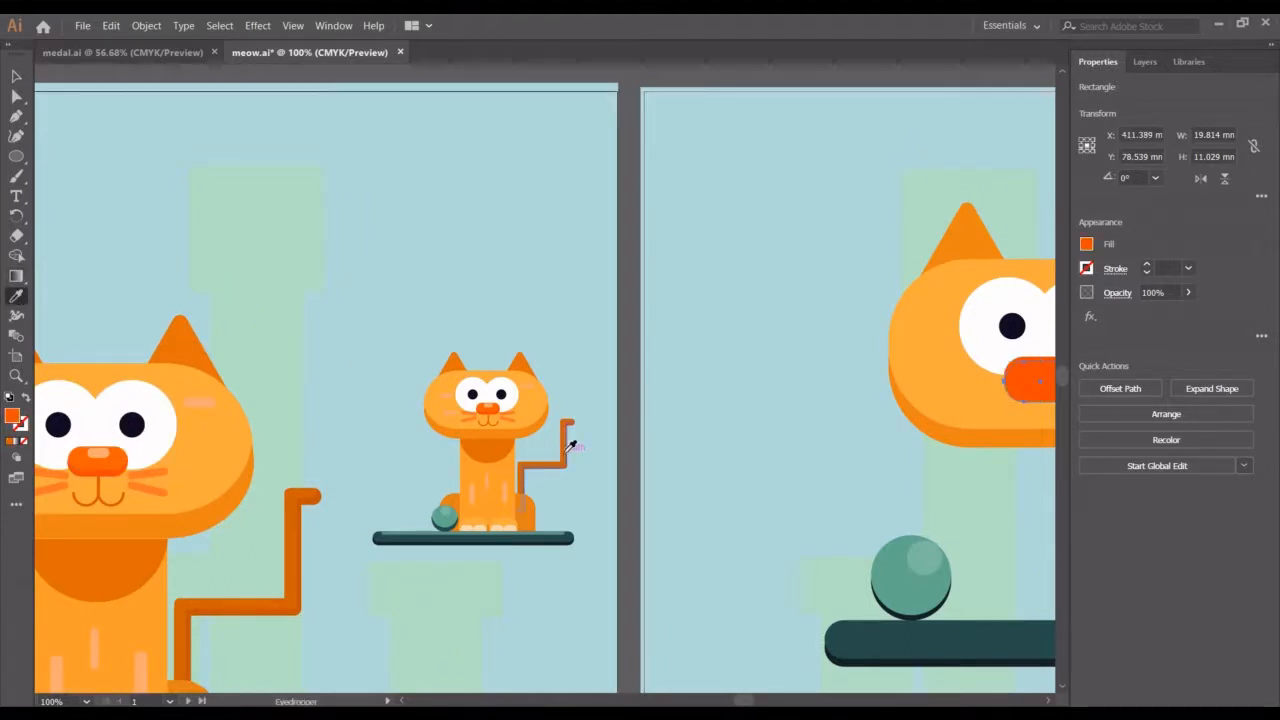
# Sample the small cat's nose colour onto the new nose shape again with the Eyedropper
pyautogui.hscroll(4, 570, 445)
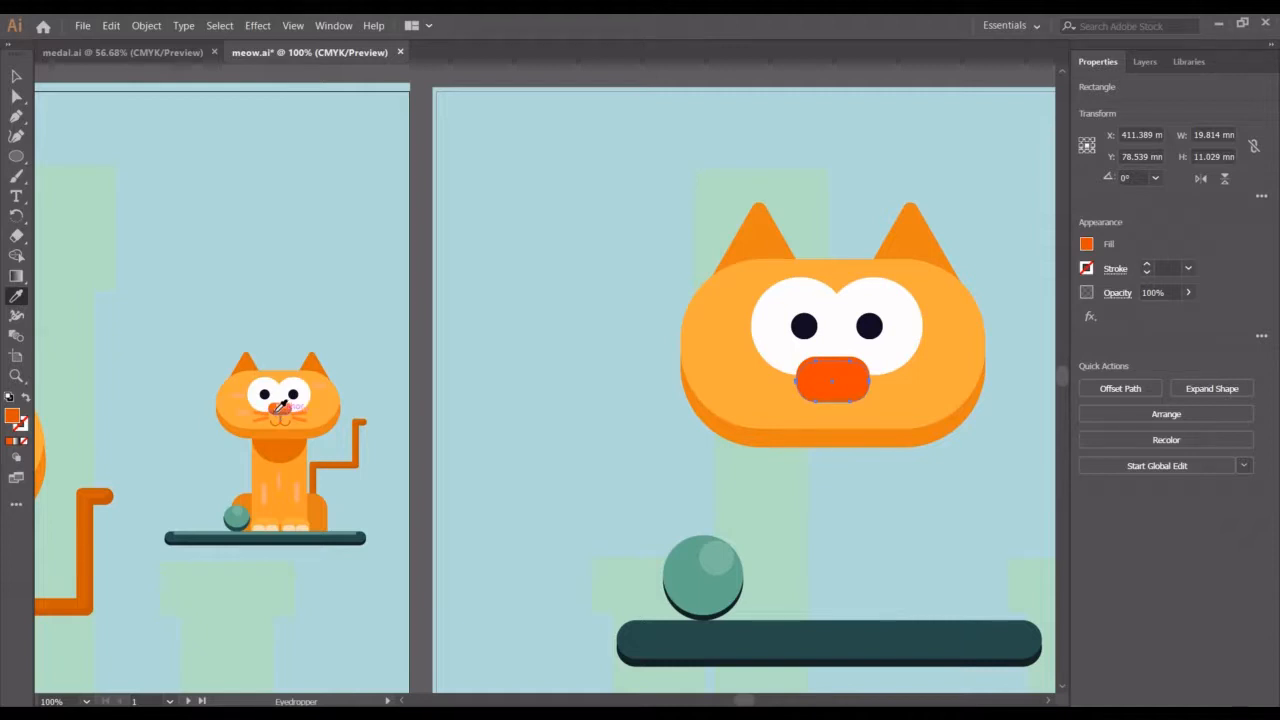
pyautogui.click(16, 76)
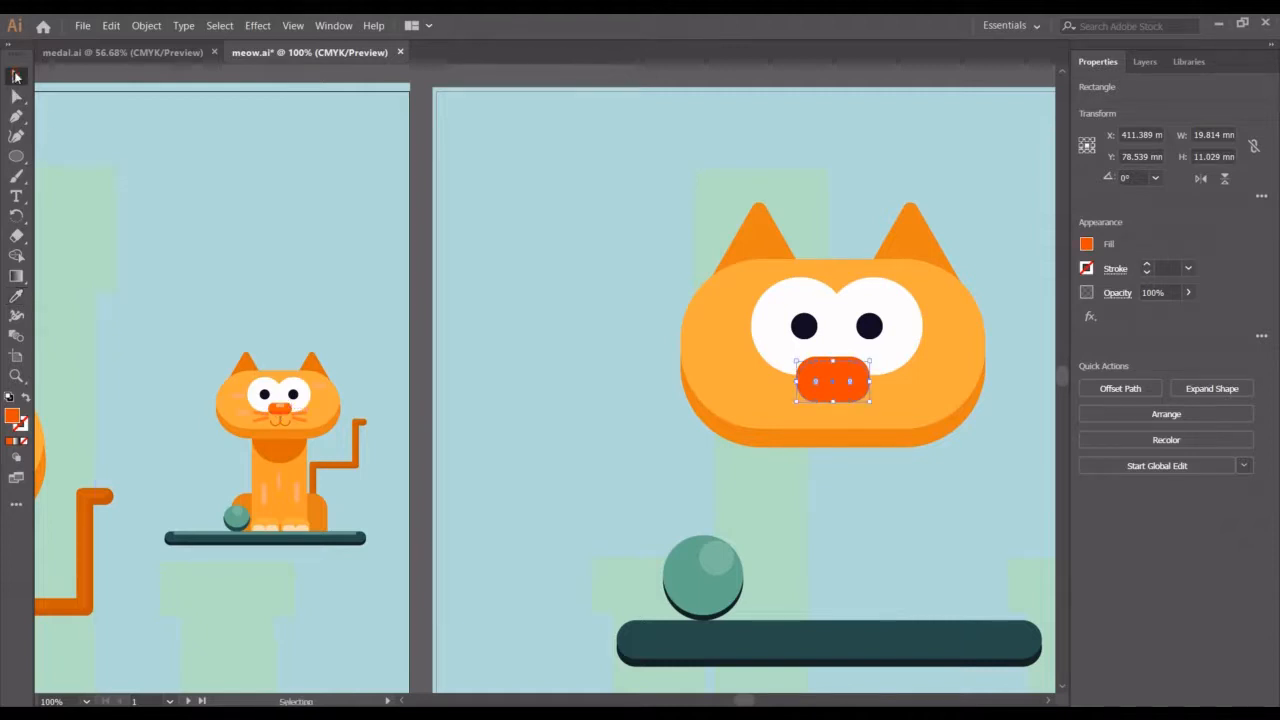
pyautogui.click(558, 332)
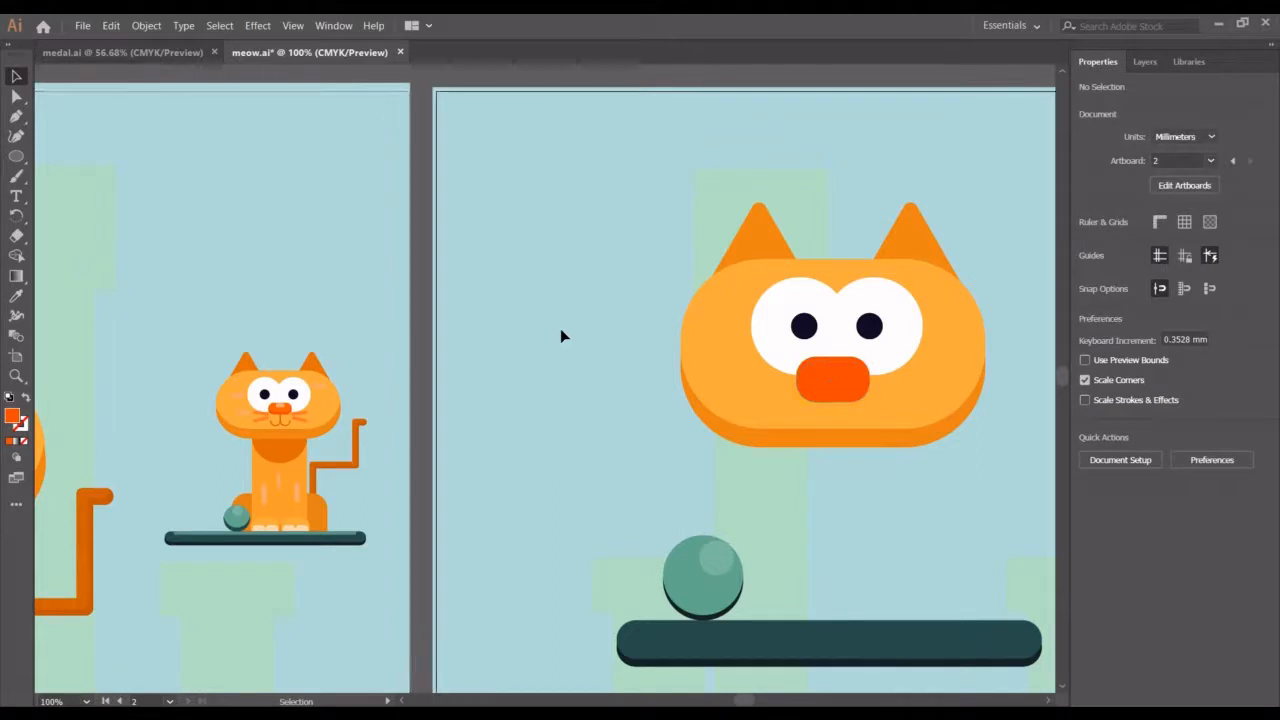
pyautogui.click(829, 376)
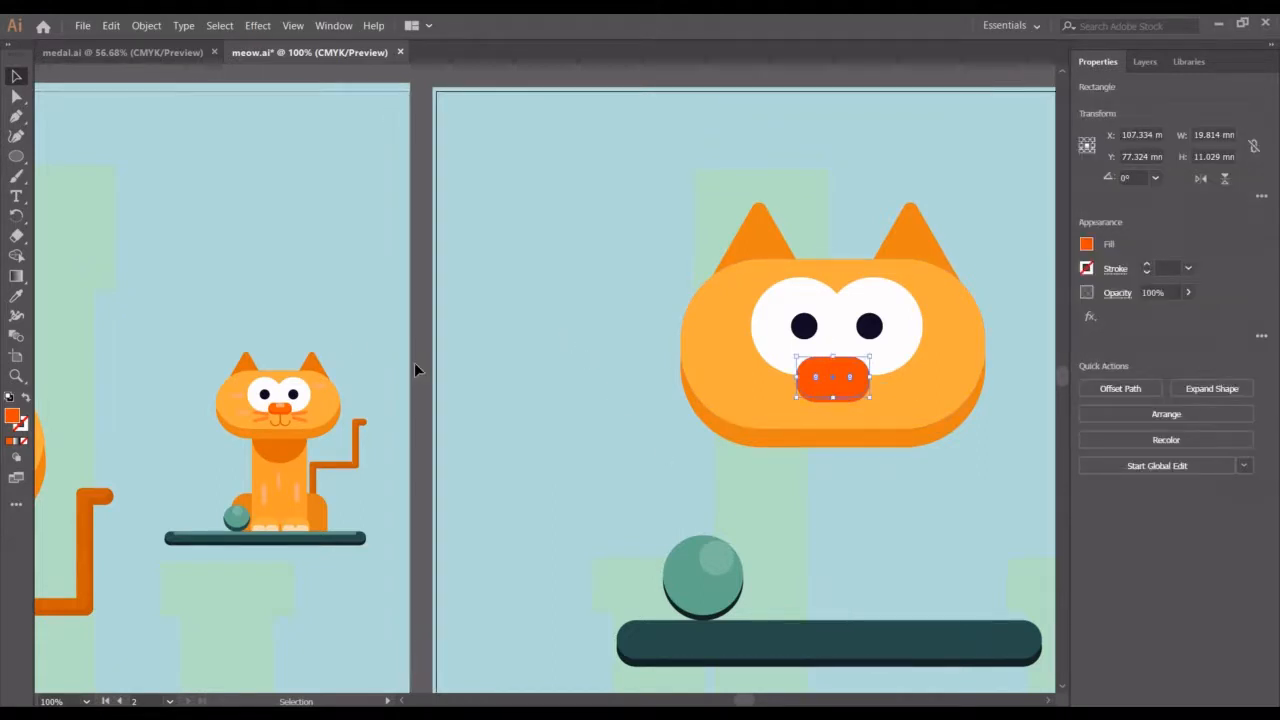
pyautogui.click(16, 296)
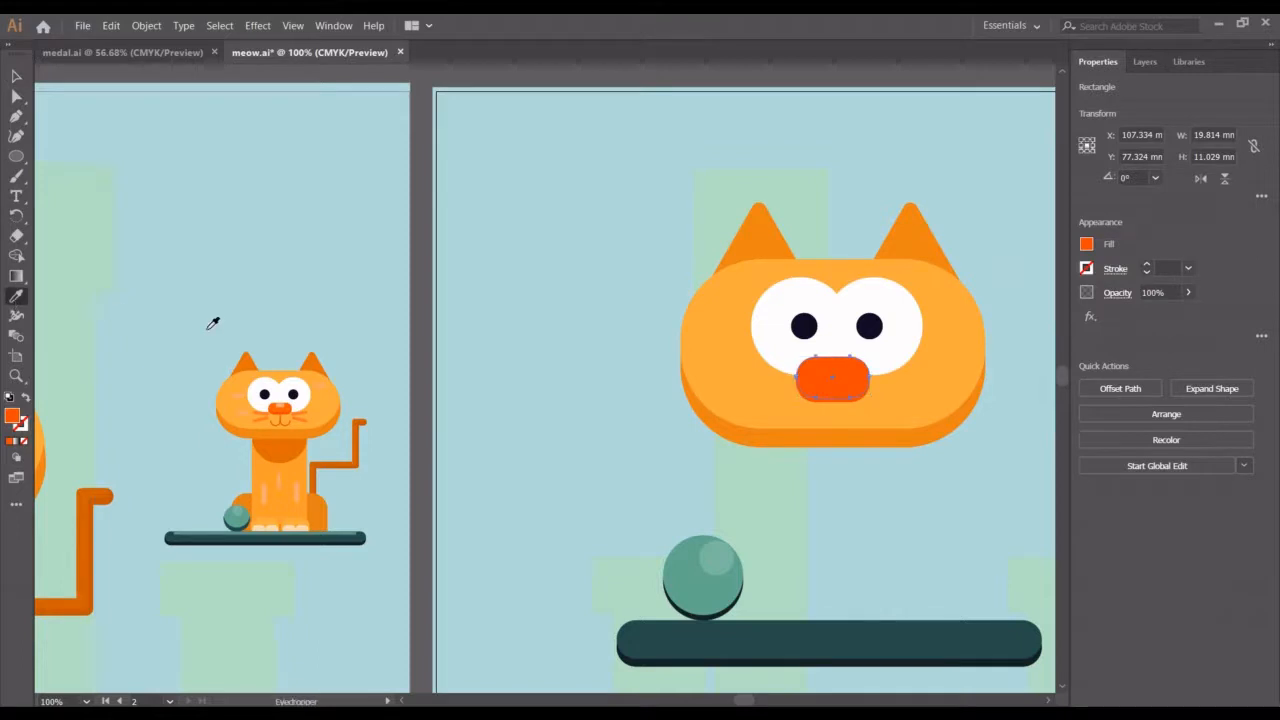
pyautogui.click(291, 401)
pyautogui.click(16, 76)
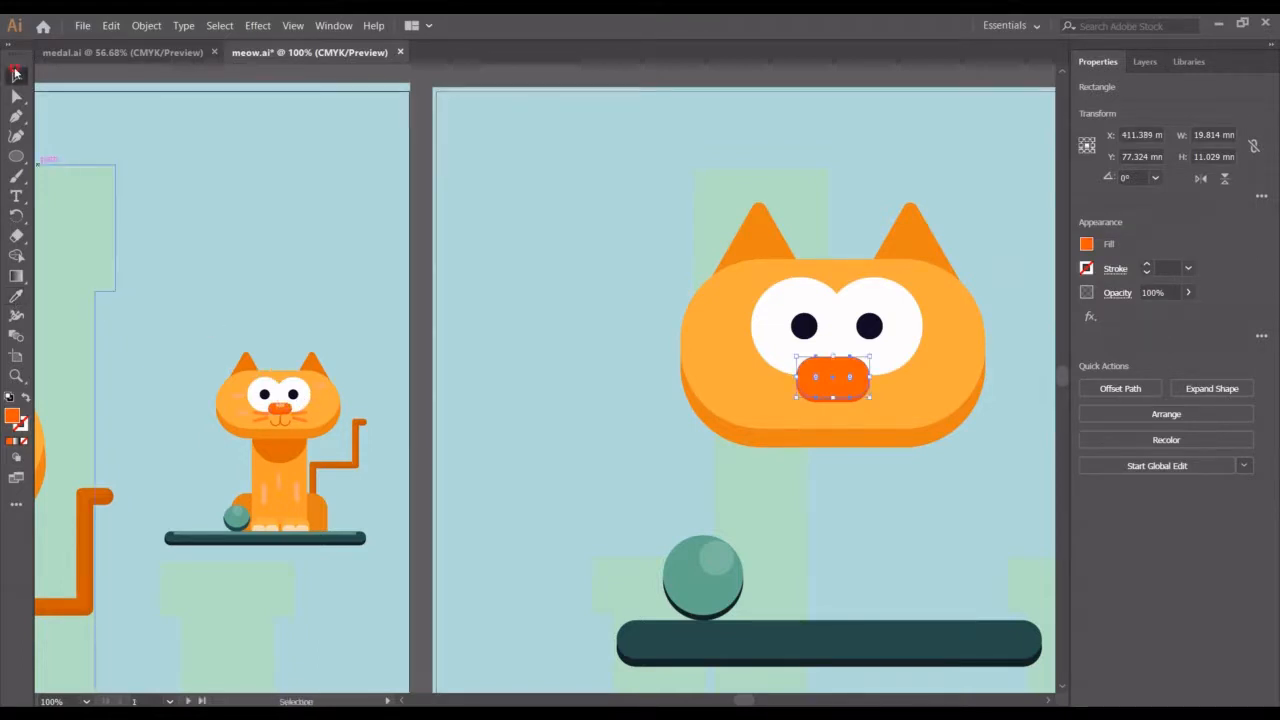
pyautogui.click(581, 368)
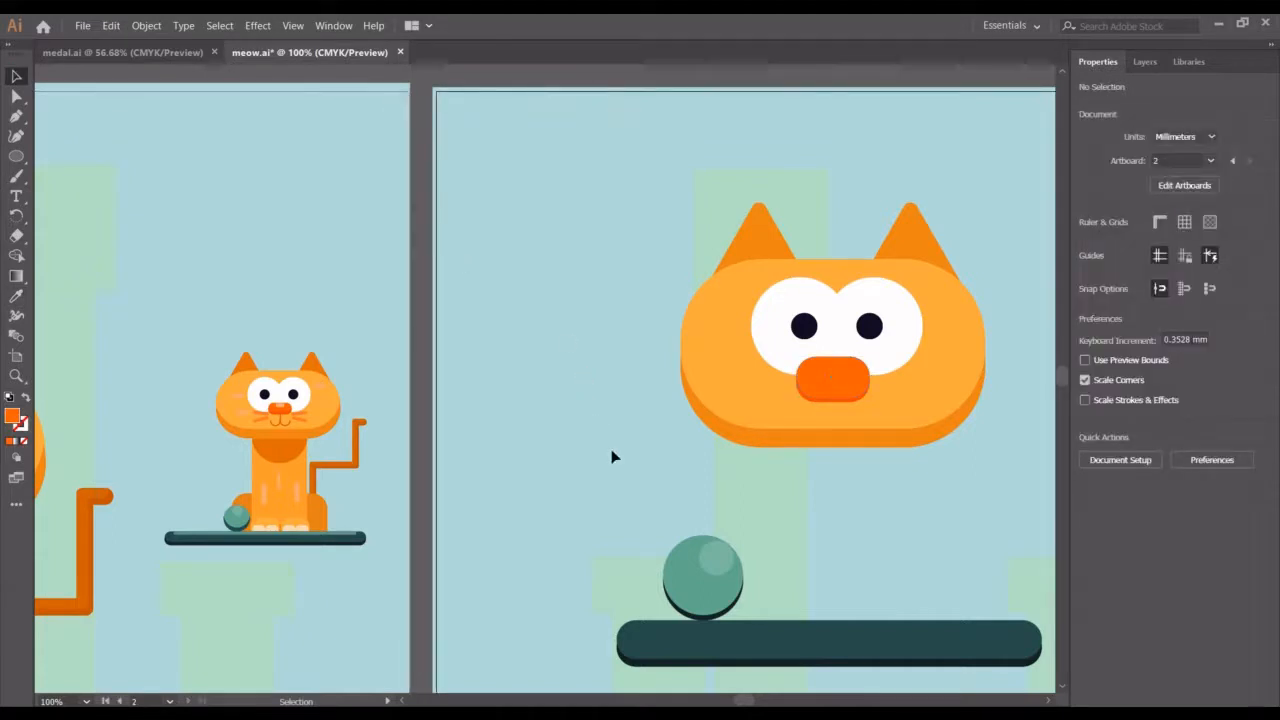
pyautogui.click(730, 505)
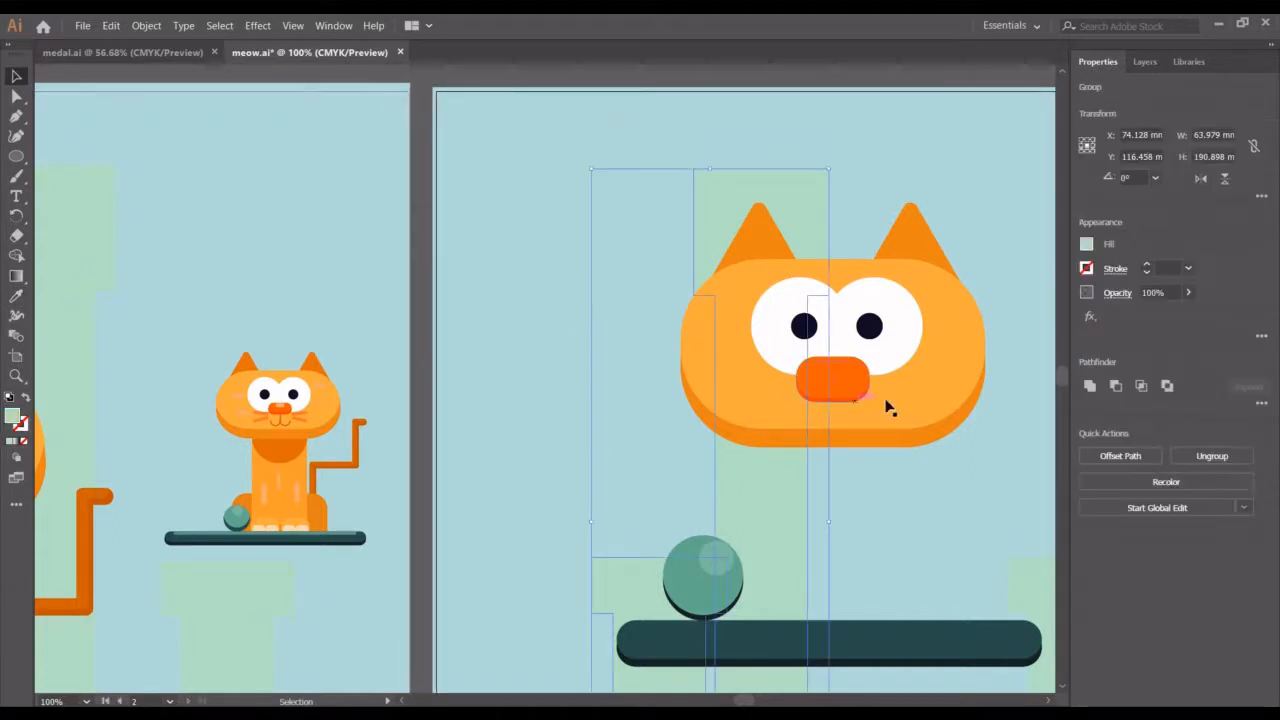
pyautogui.click(925, 540)
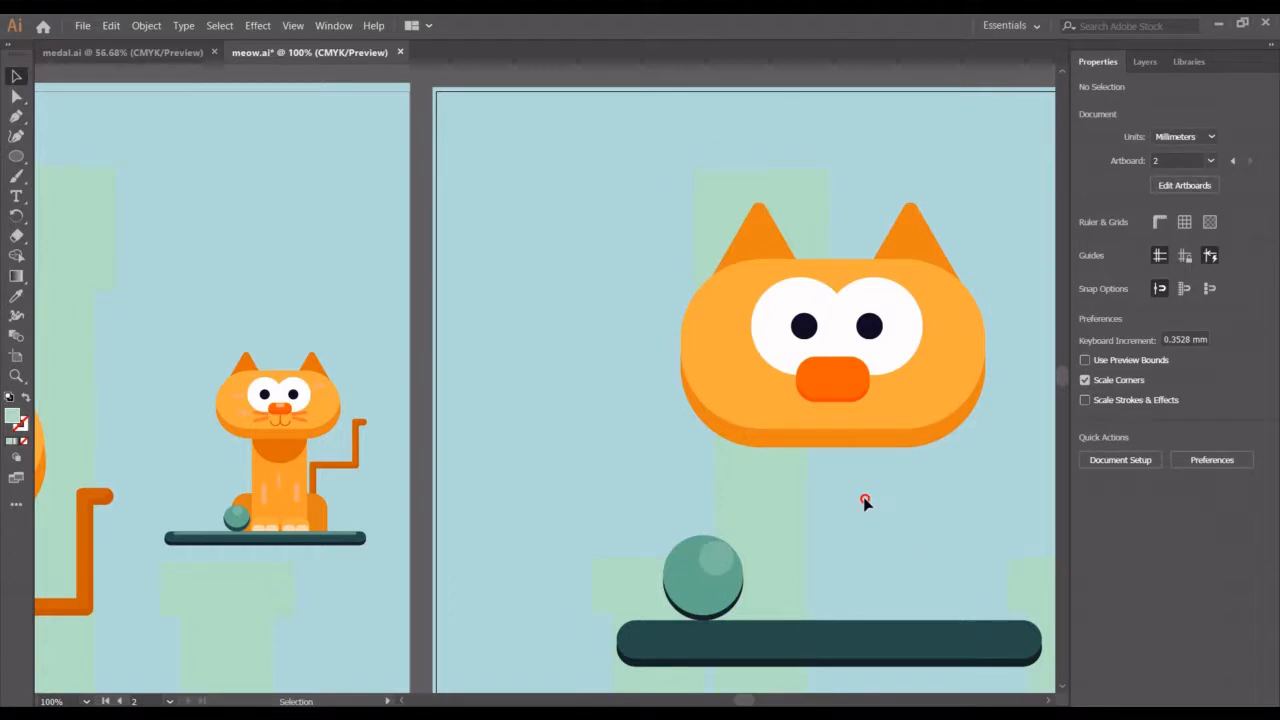
pyautogui.moveTo(865, 501); pyautogui.dragTo(833, 459)
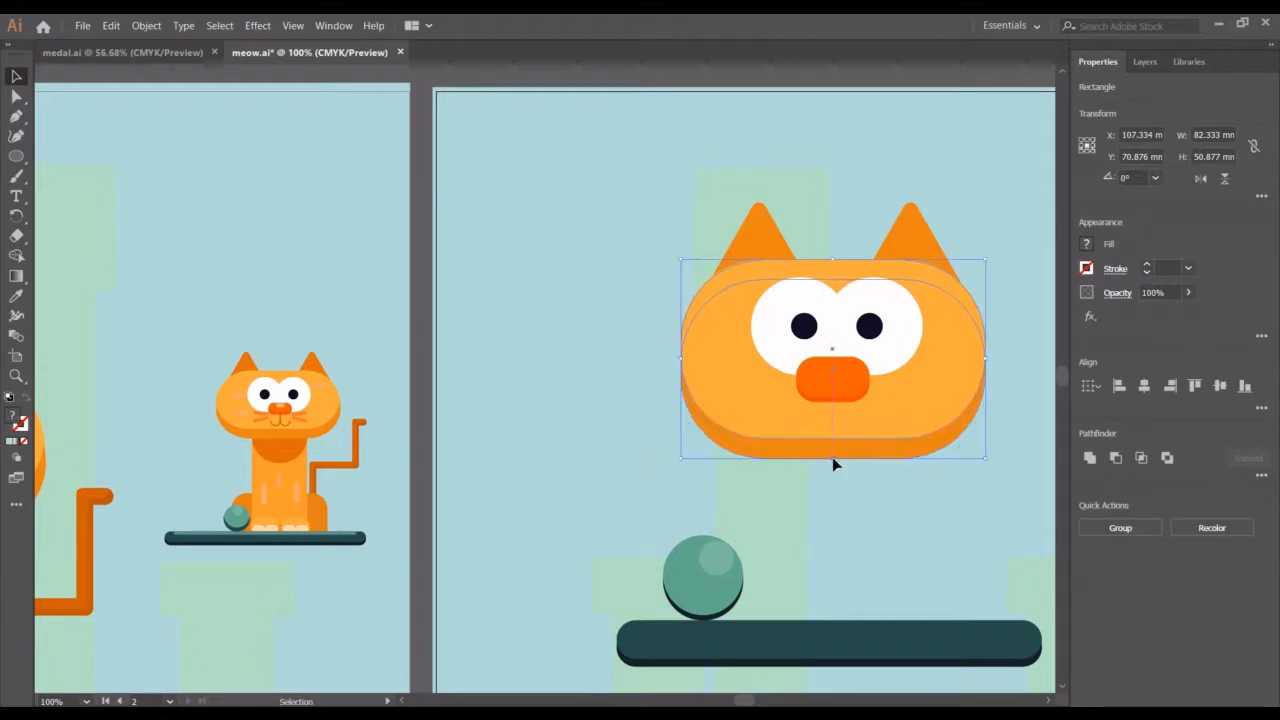
pyautogui.click(846, 518)
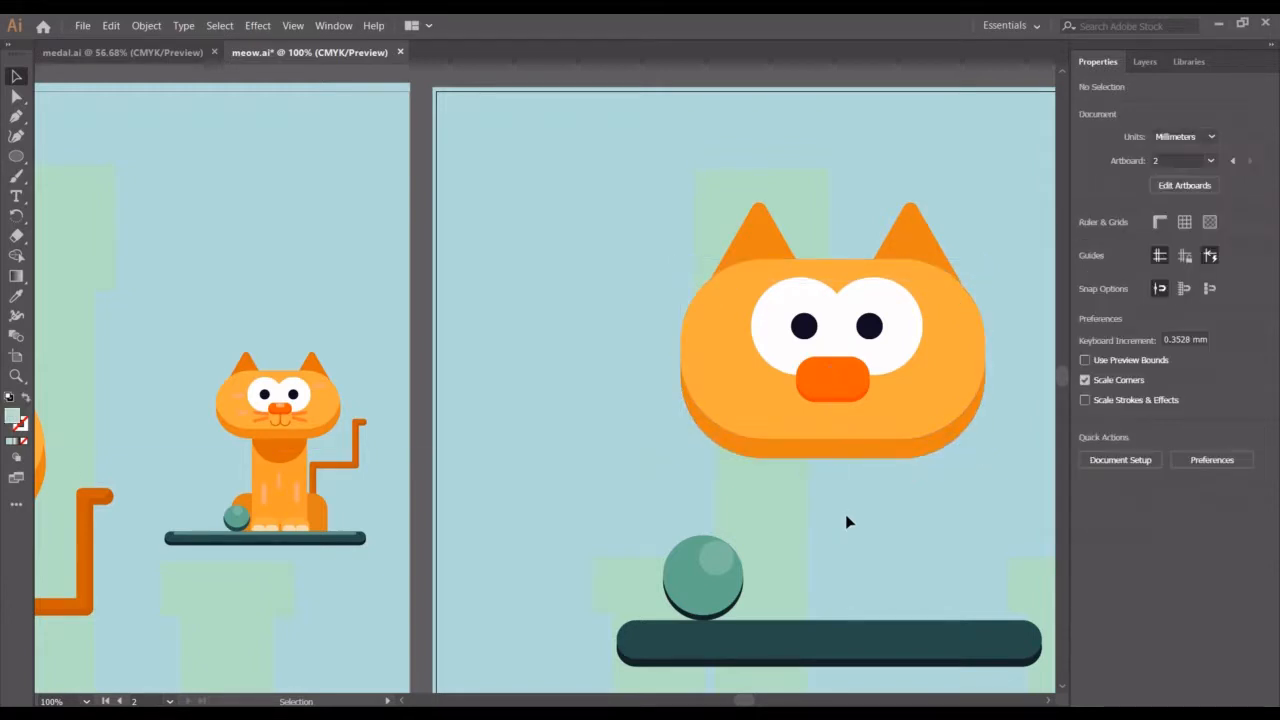
pyautogui.hotkey('ctrl', '-')
pyautogui.hotkey('ctrl', '-')
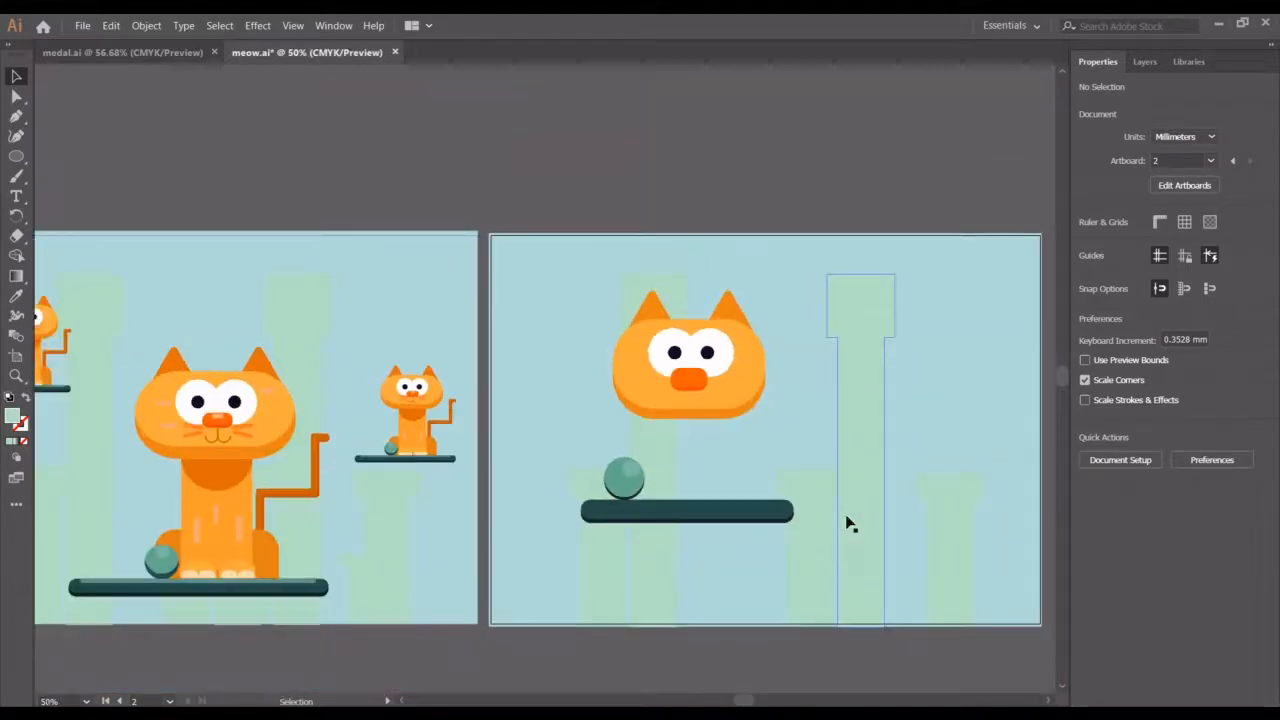
pyautogui.hscroll(-3, 846, 522)
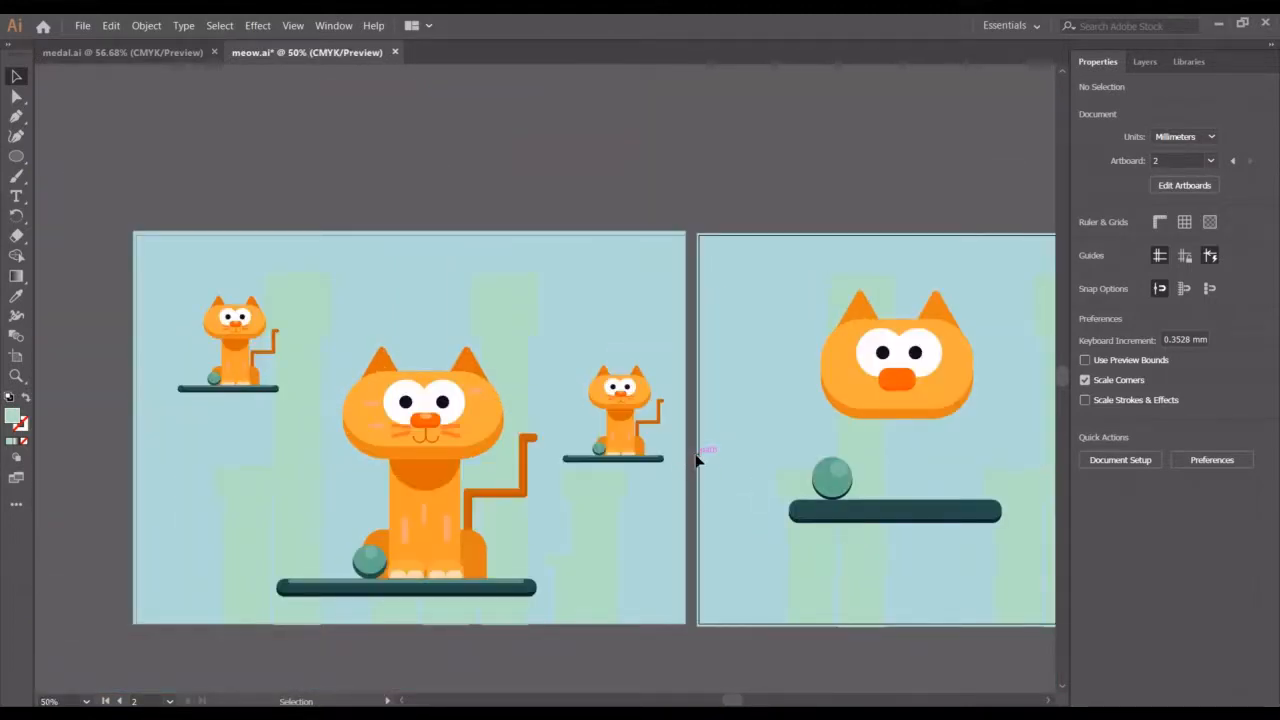
pyautogui.click(884, 360)
pyautogui.click(990, 360)
pyautogui.click(955, 402)
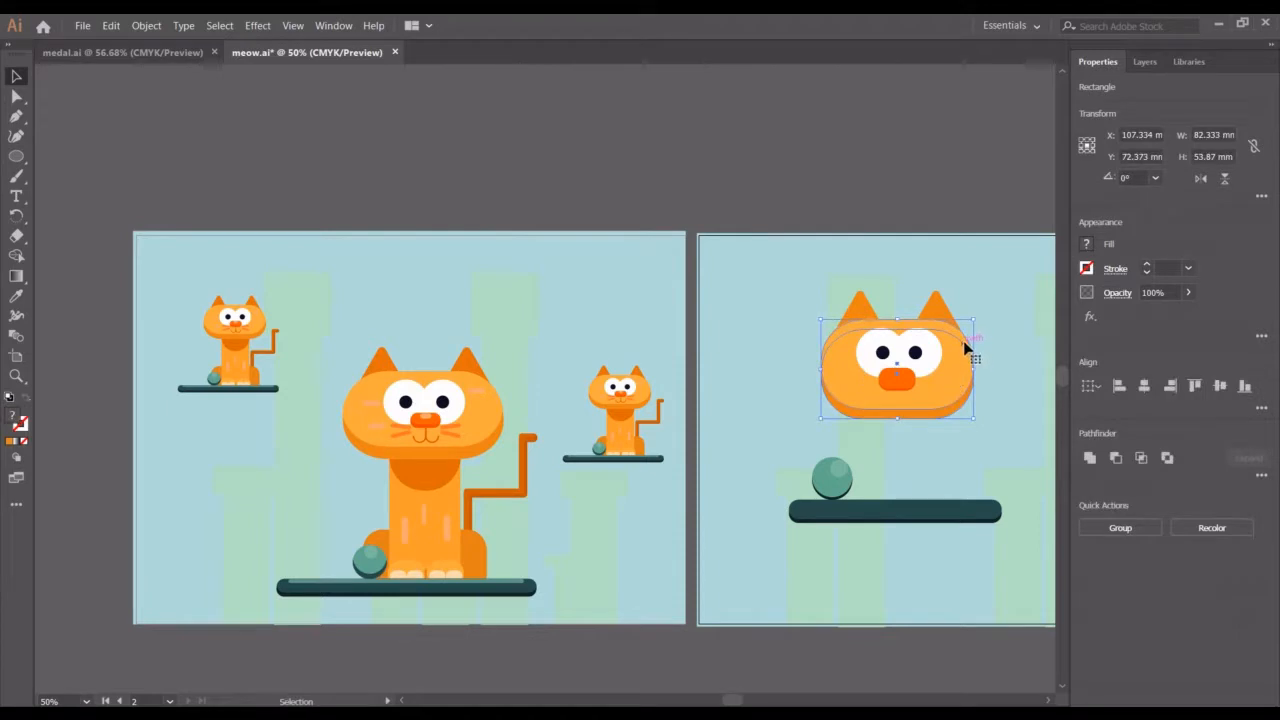
pyautogui.press('a')
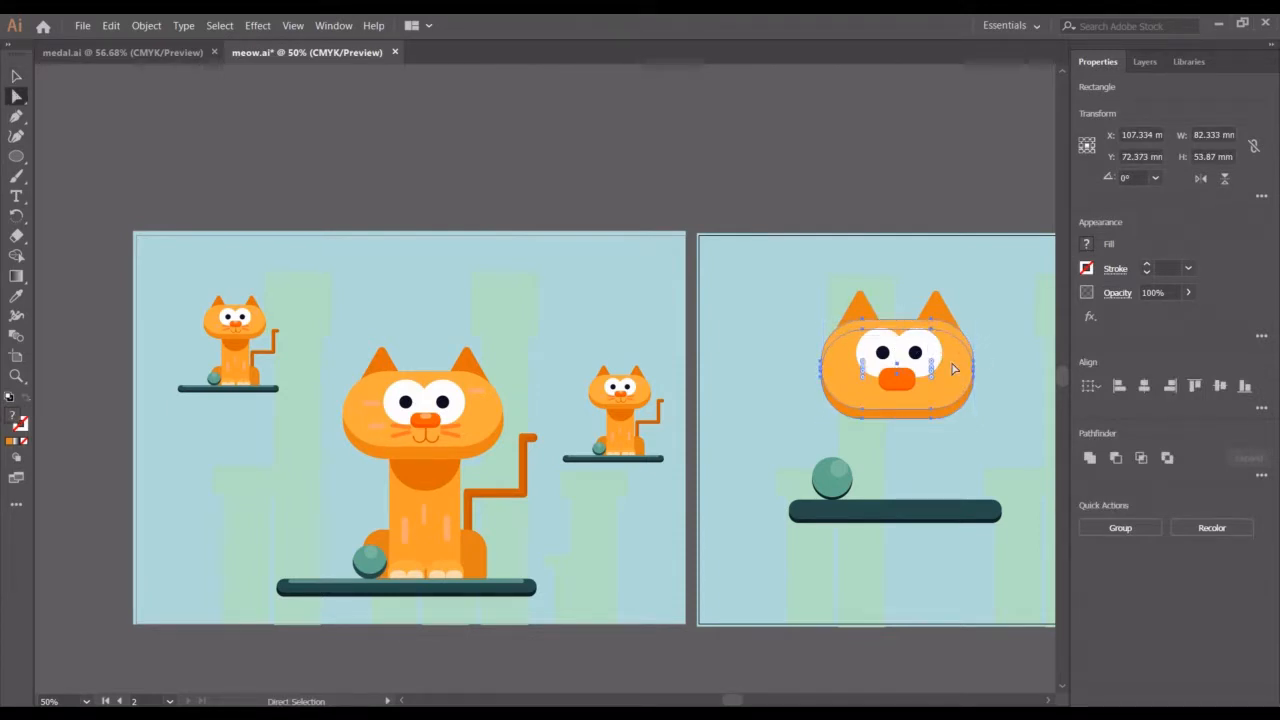
pyautogui.click(980, 422)
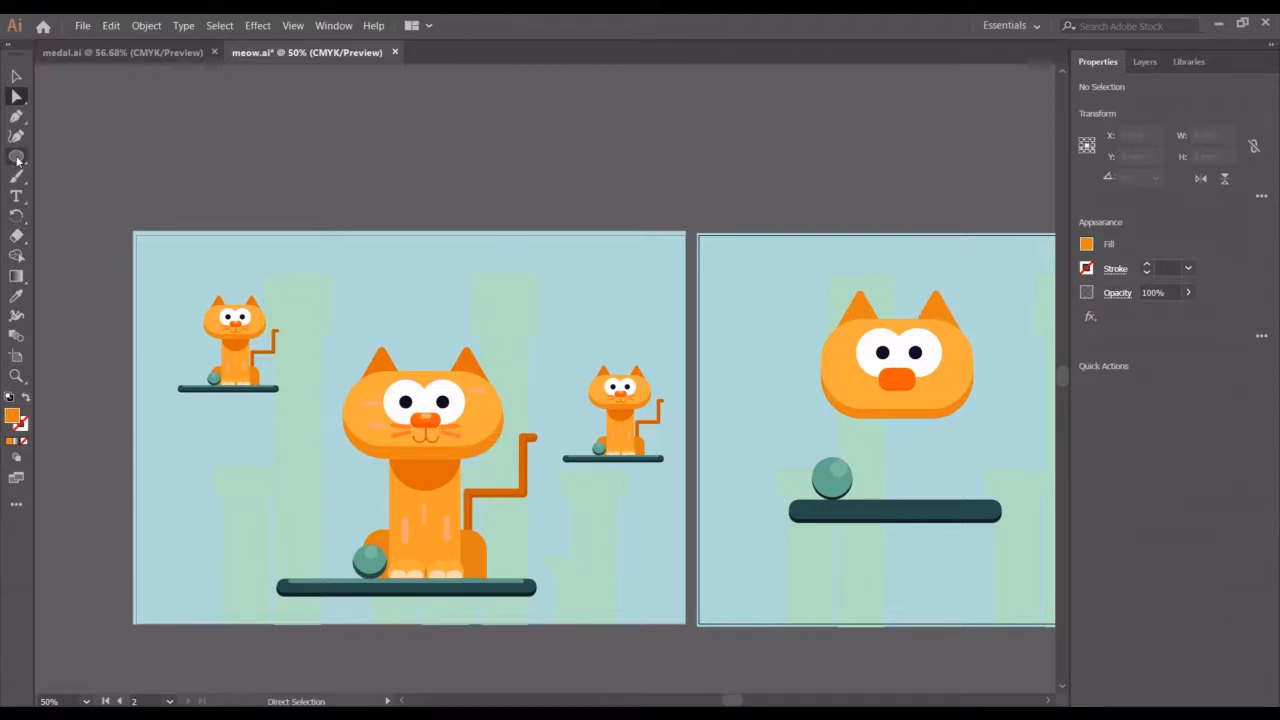
pyautogui.moveTo(17, 160); pyautogui.dragTo(82, 155)
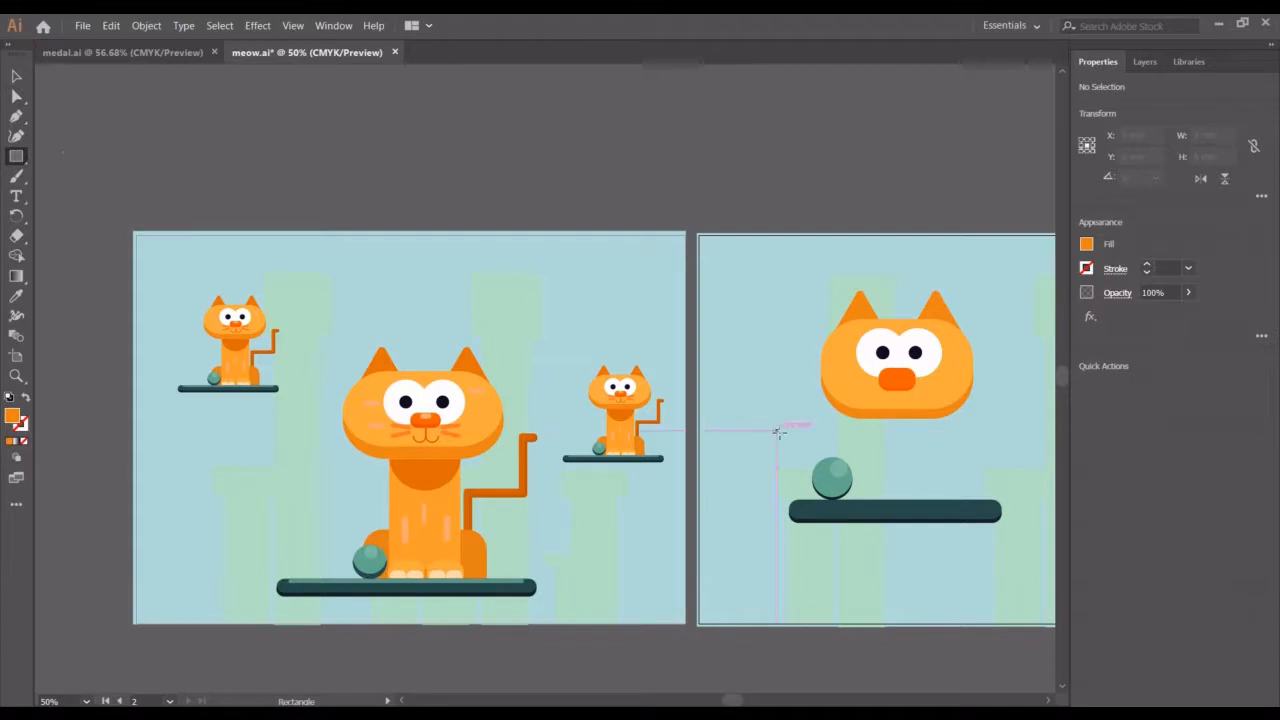
pyautogui.rightClick(893, 372)
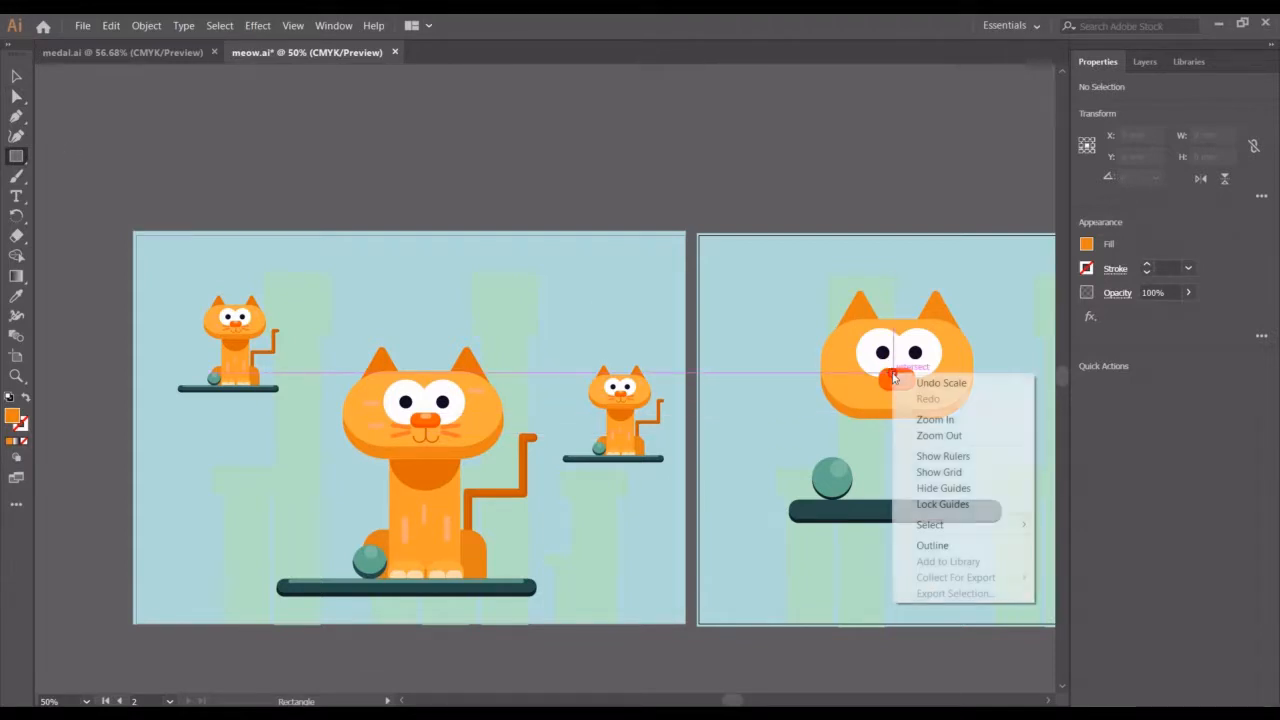
pyautogui.click(891, 378)
pyautogui.click(892, 379)
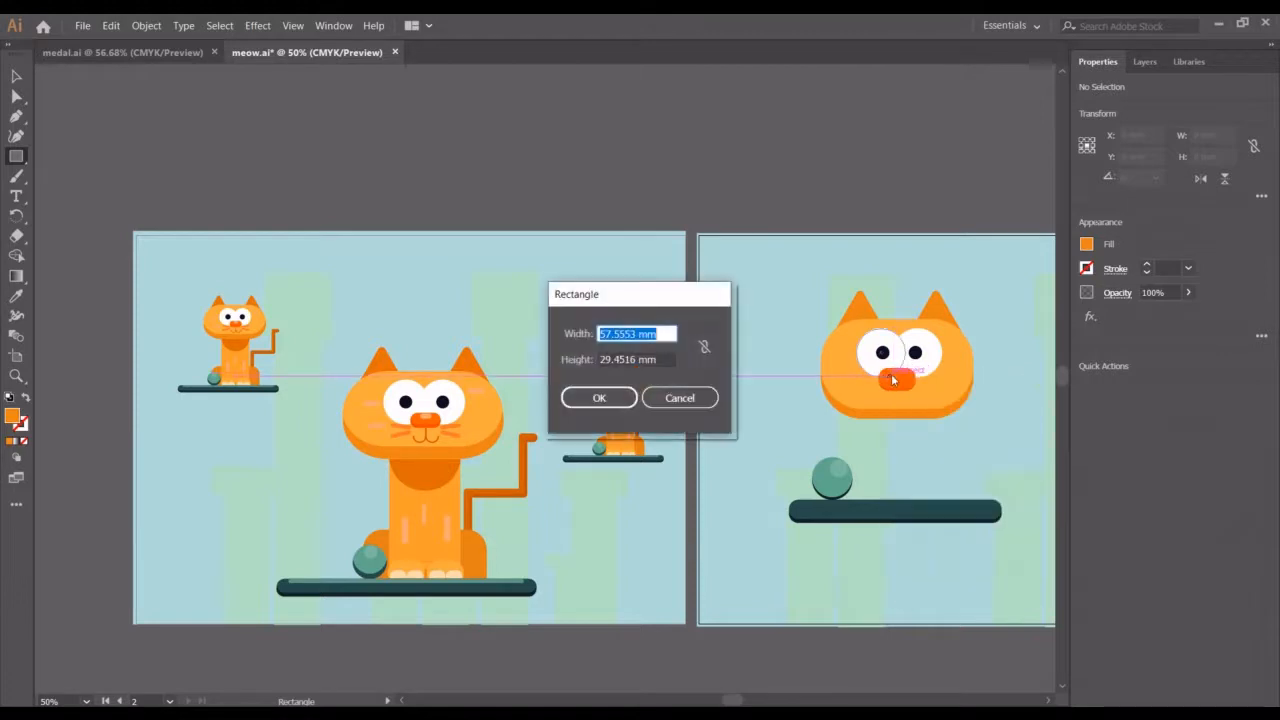
pyautogui.click(684, 398)
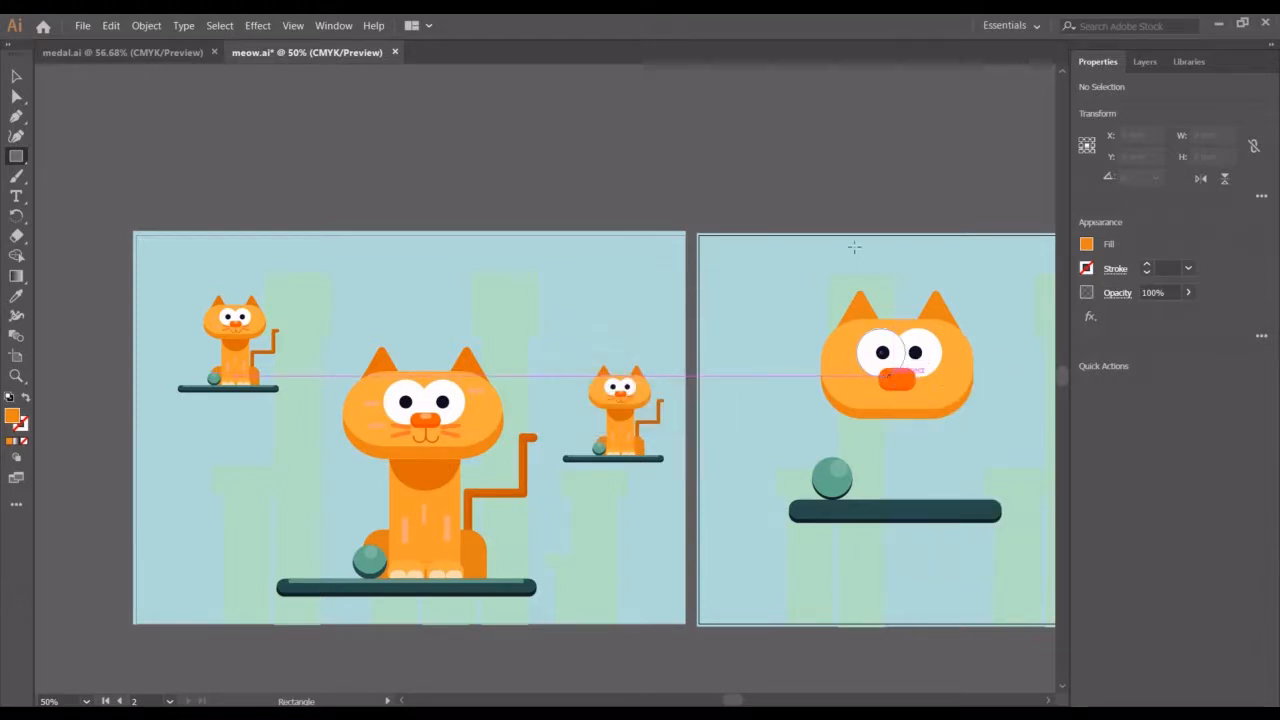
# Draw a small rectangle about 14 × 4 mm near the artboard's top edge and sample the large cat's cheek blush colour onto it
pyautogui.moveTo(852, 249); pyautogui.dragTo(880, 255)
pyautogui.press('a')
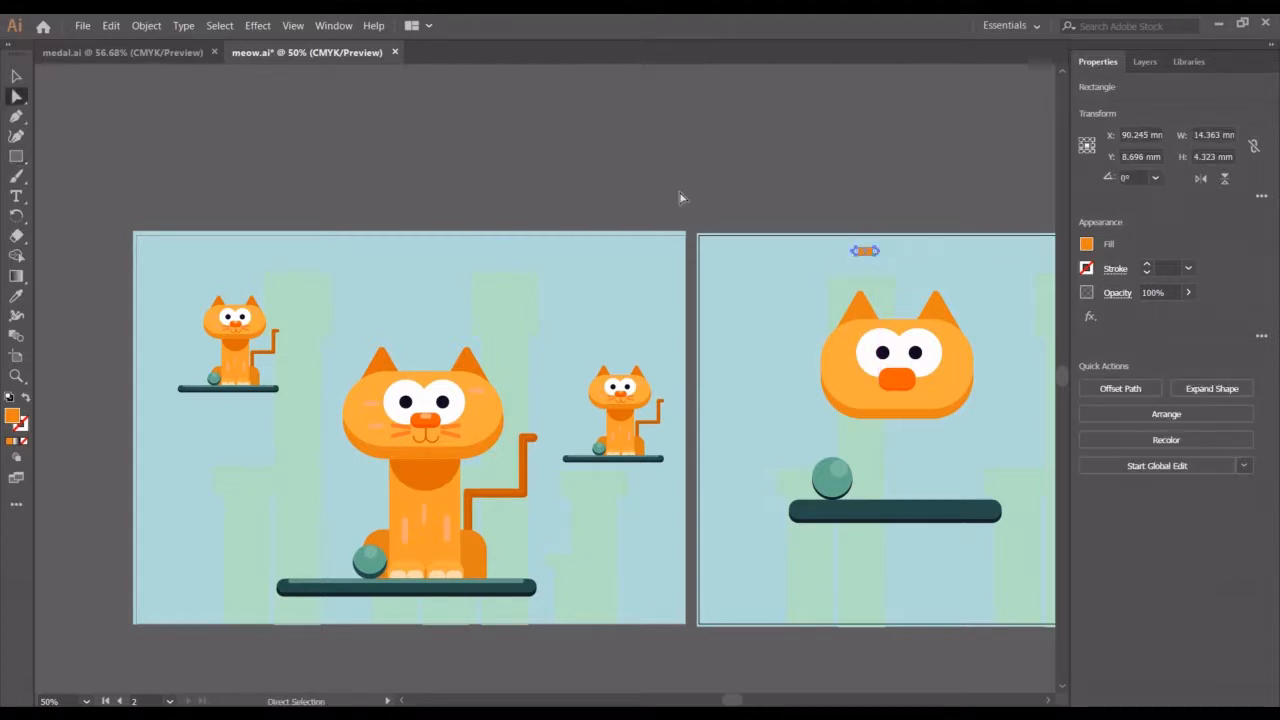
pyautogui.click(16, 76)
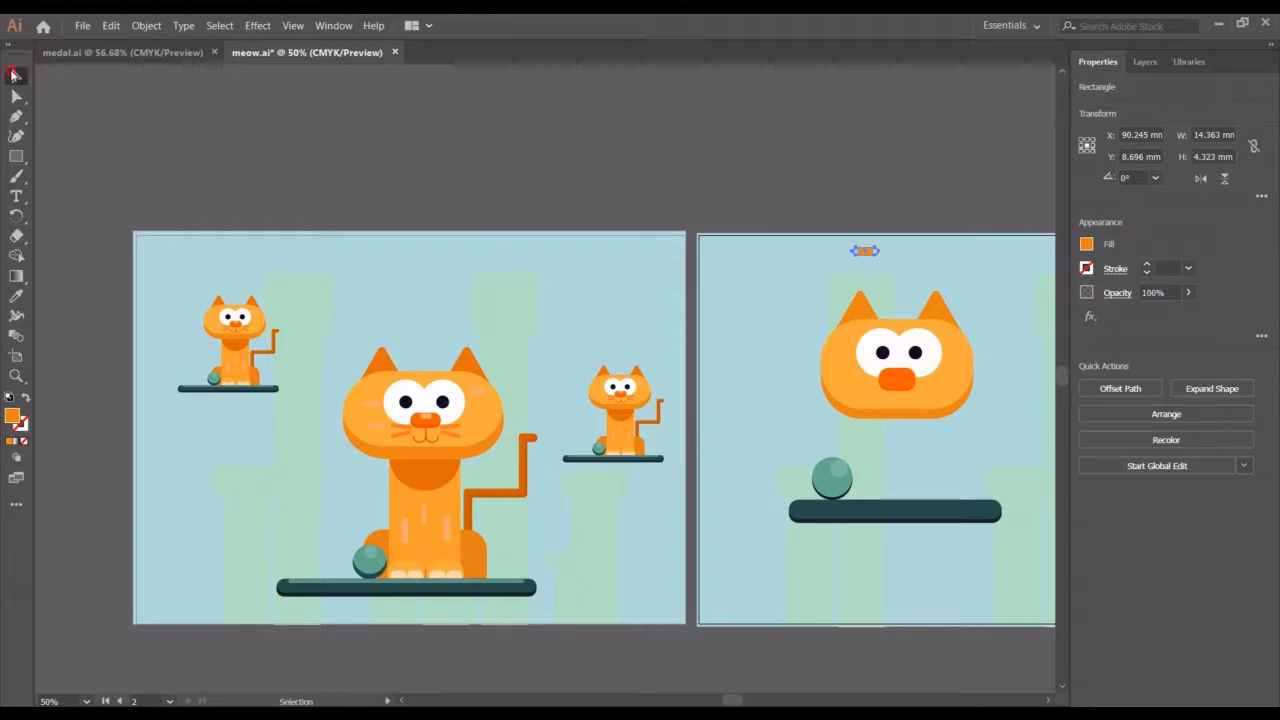
pyautogui.click(16, 296)
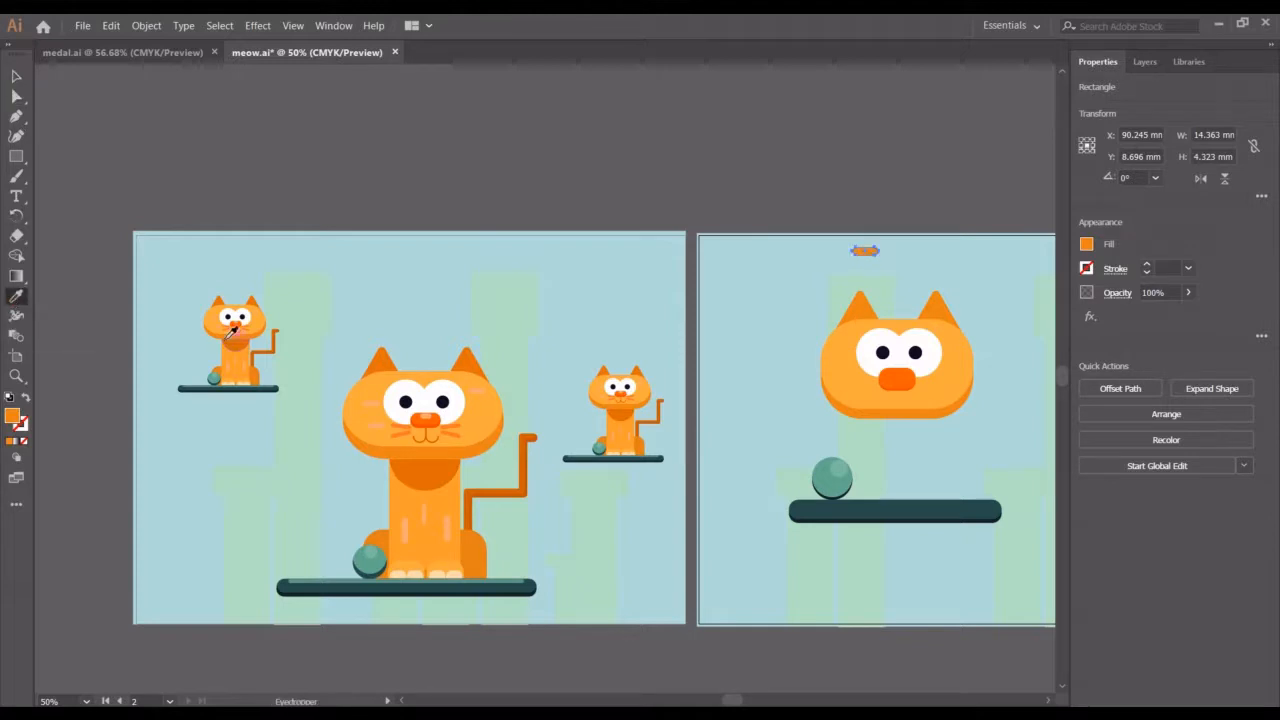
pyautogui.click(432, 410)
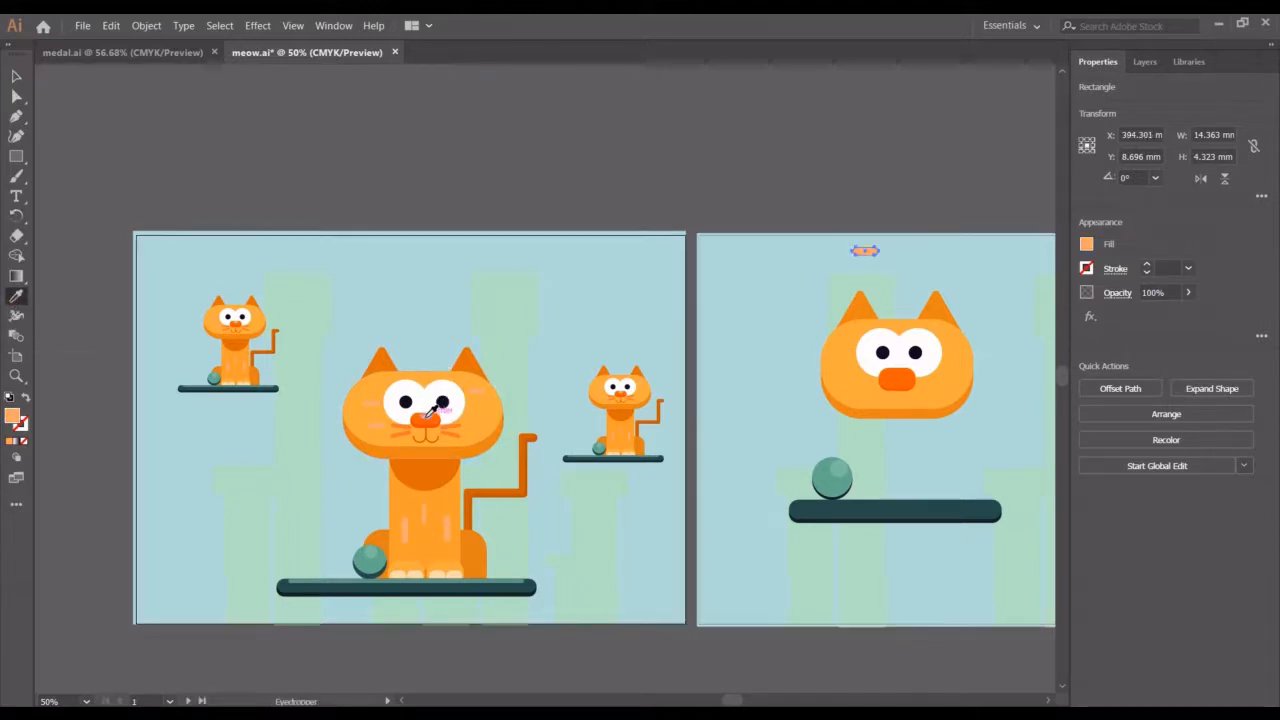
# Place the small rectangle along the top of the new nose and scale it to about 10 × 3 mm
pyautogui.click(16, 76)
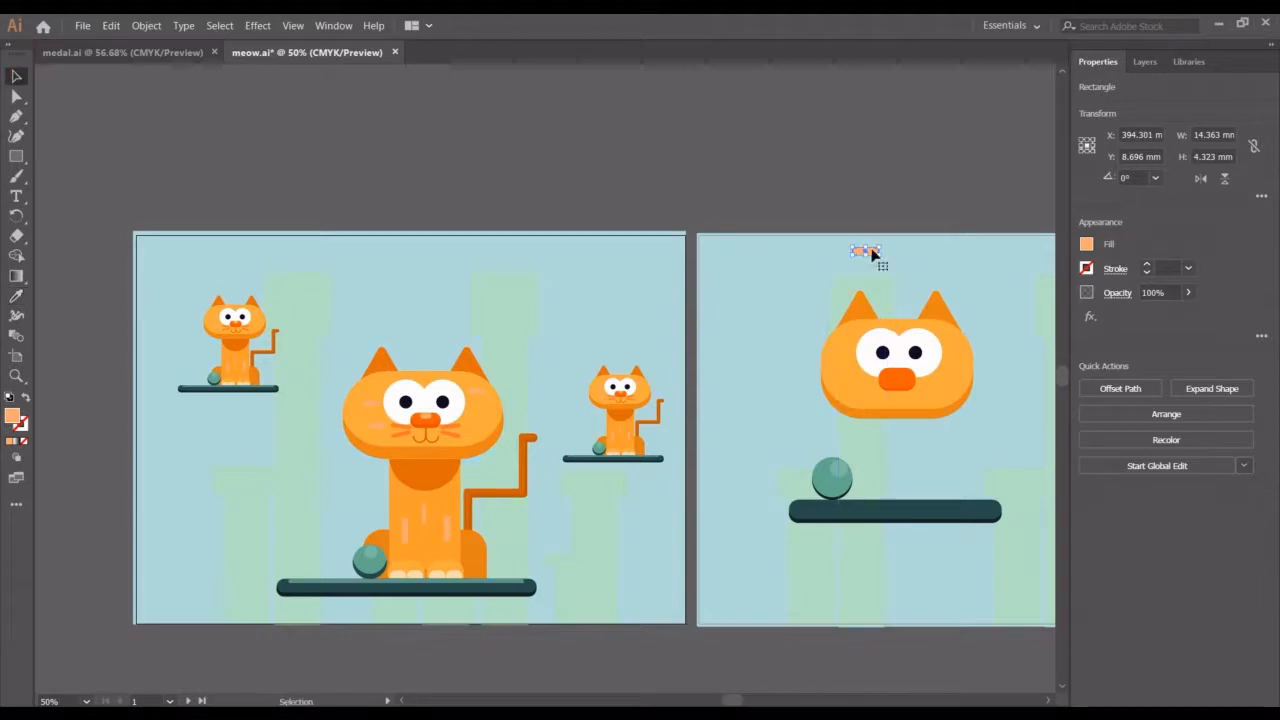
pyautogui.moveTo(872, 256); pyautogui.dragTo(903, 381)
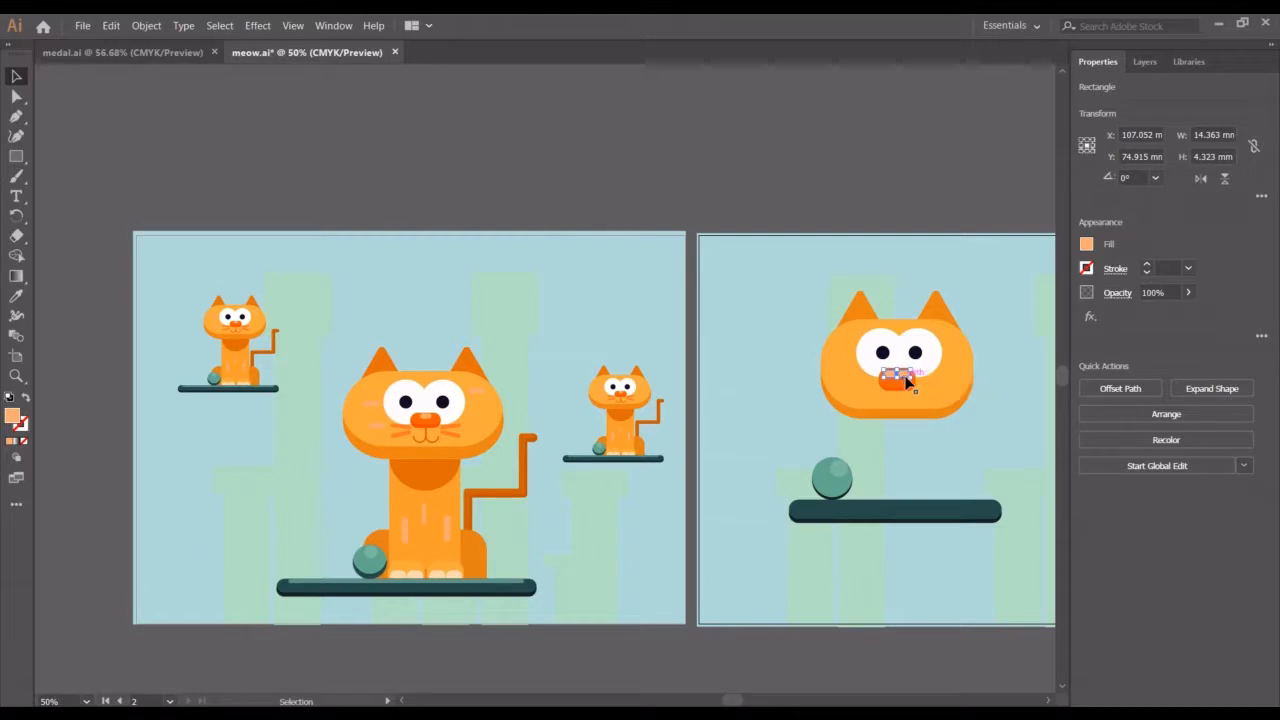
pyautogui.moveTo(912, 380); pyautogui.dragTo(908, 377)
pyautogui.press('Right')
pyautogui.press('Right')
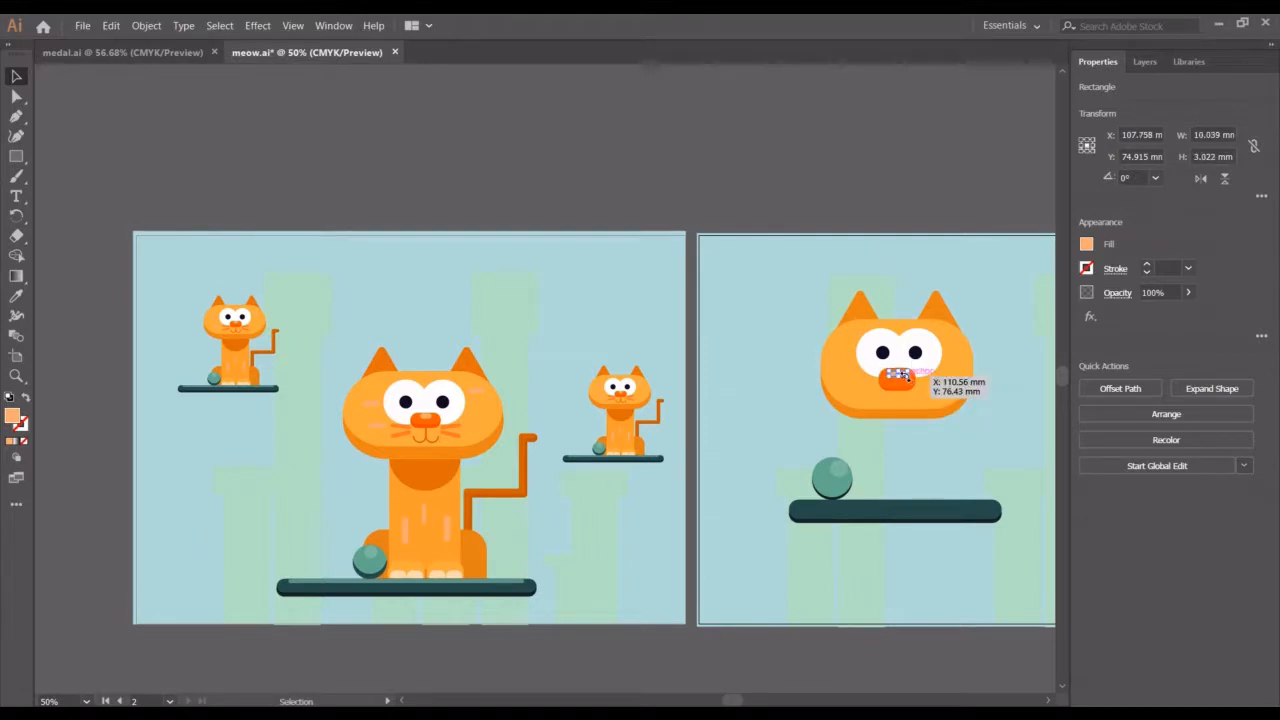
pyautogui.click(879, 201)
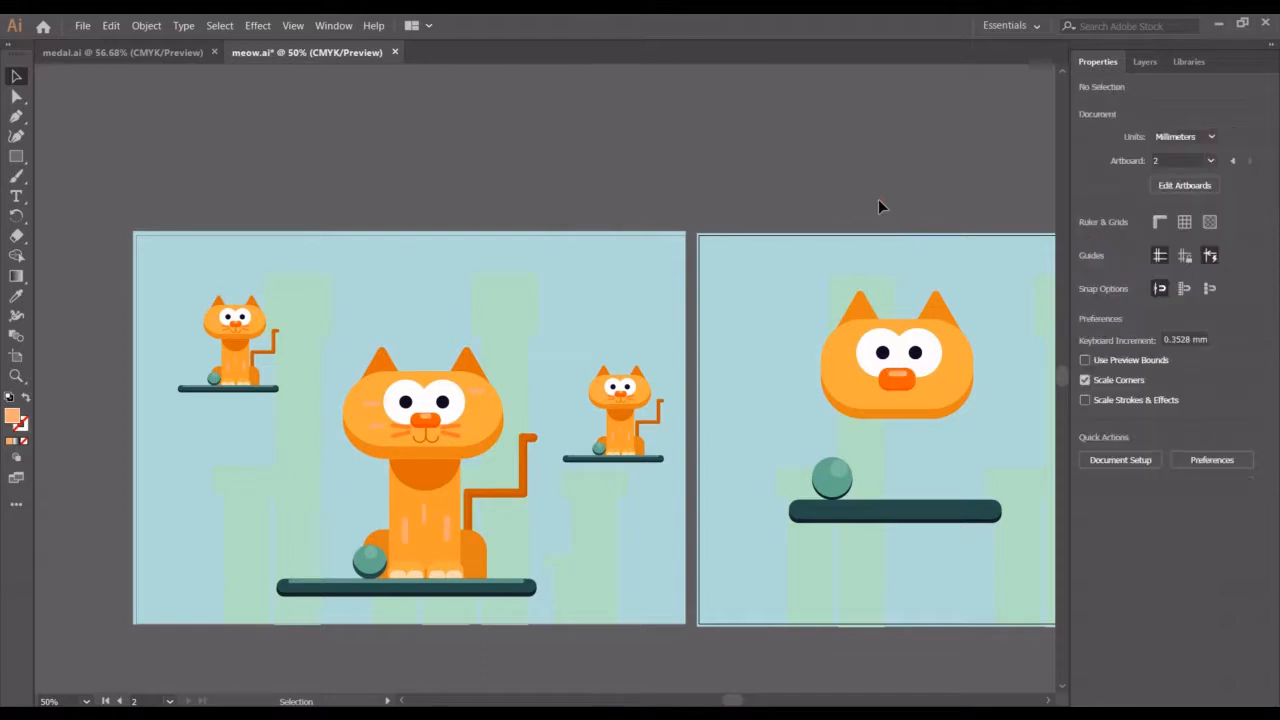
# Move the small rectangle to the right of the nose onto the cat's cheek
pyautogui.scroll(-1, 879, 201)
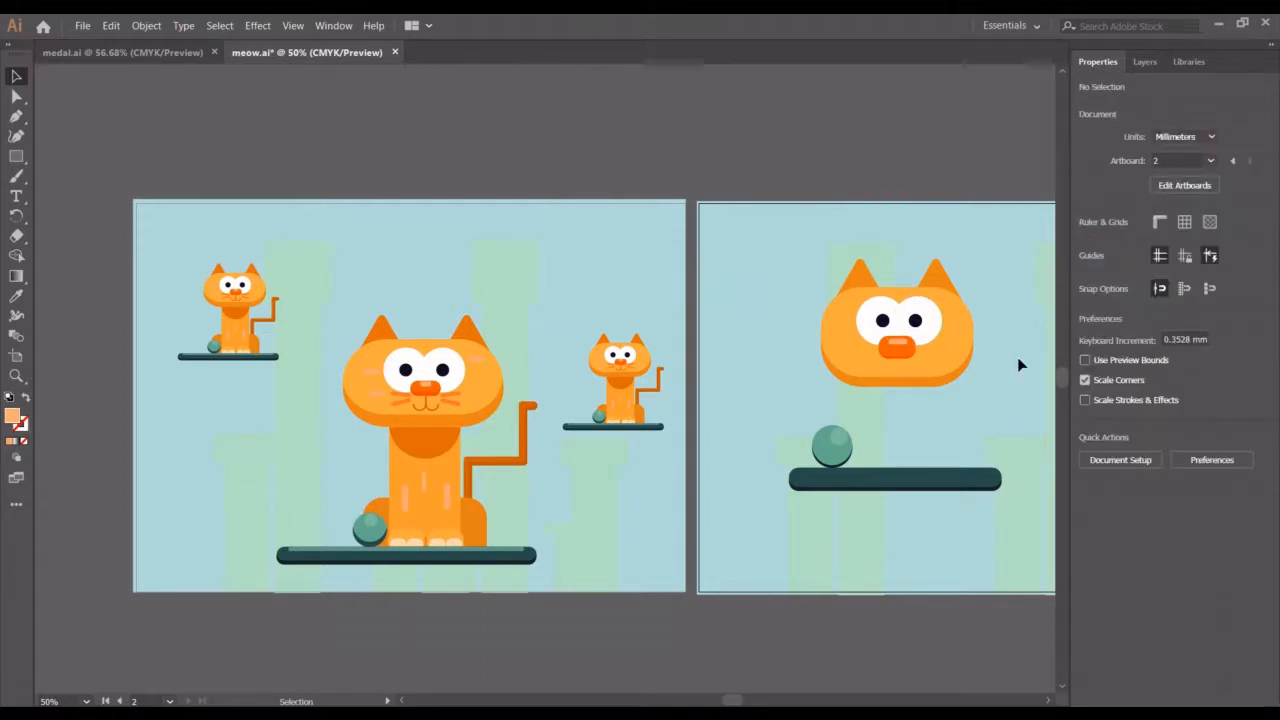
pyautogui.click(897, 346)
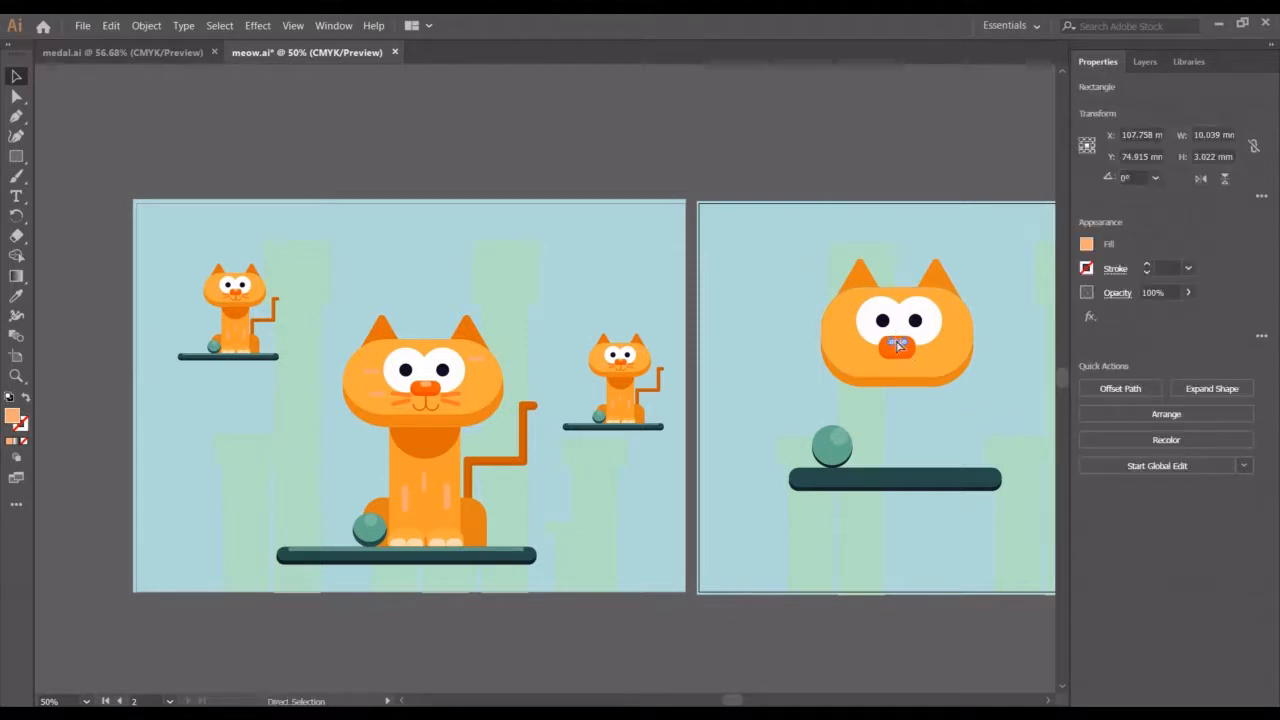
pyautogui.moveTo(897, 346); pyautogui.dragTo(930, 346)
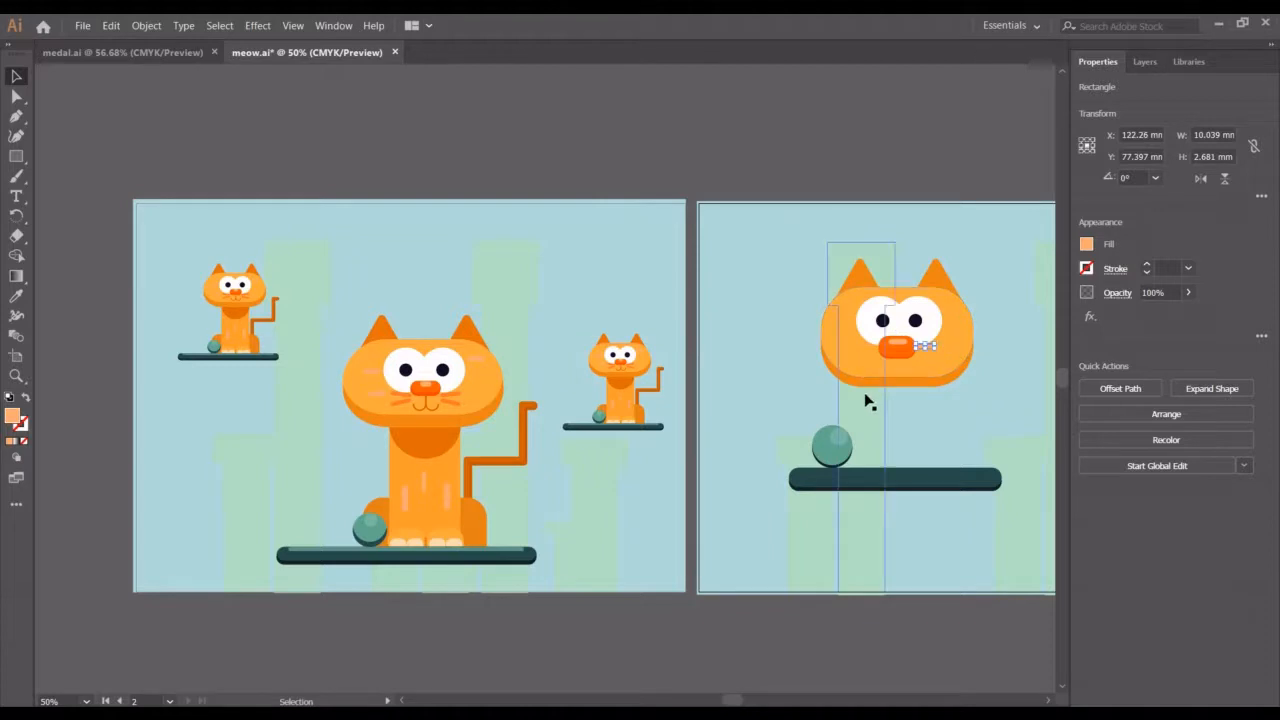
# Sample the large cat's whisker colour onto the small rectangle with the Eyedropper
pyautogui.click(25, 295)
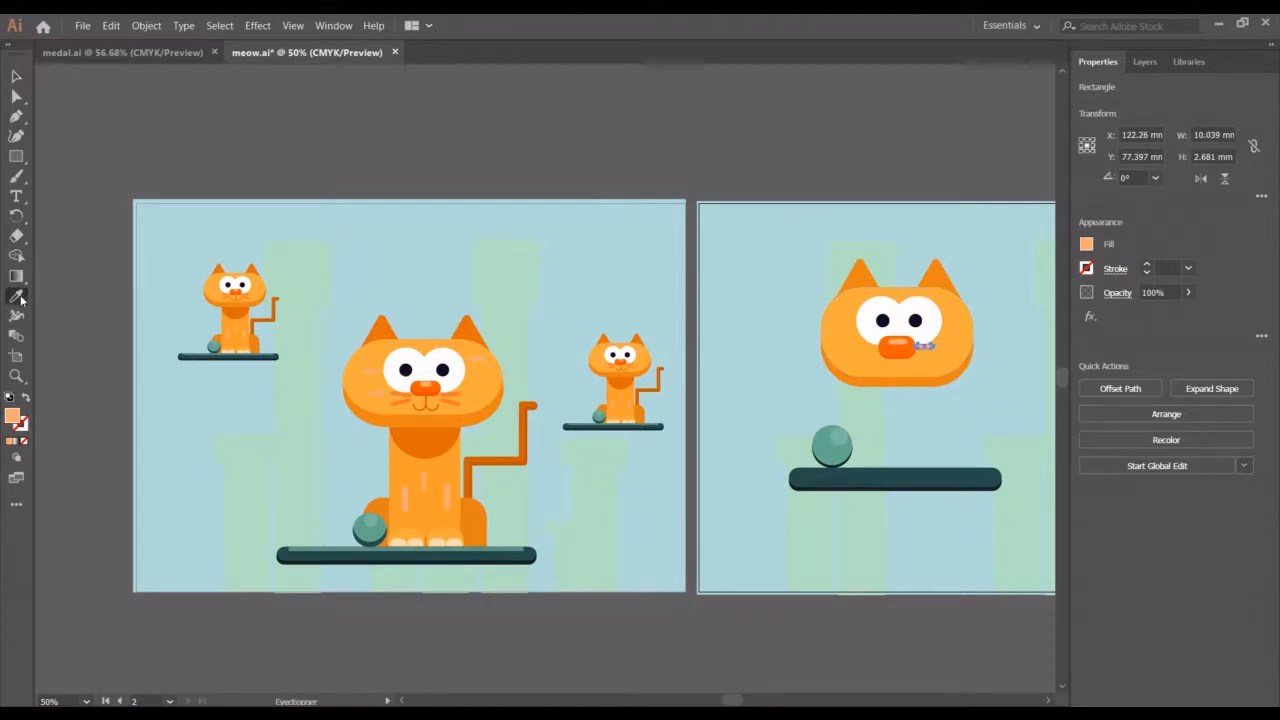
pyautogui.click(459, 393)
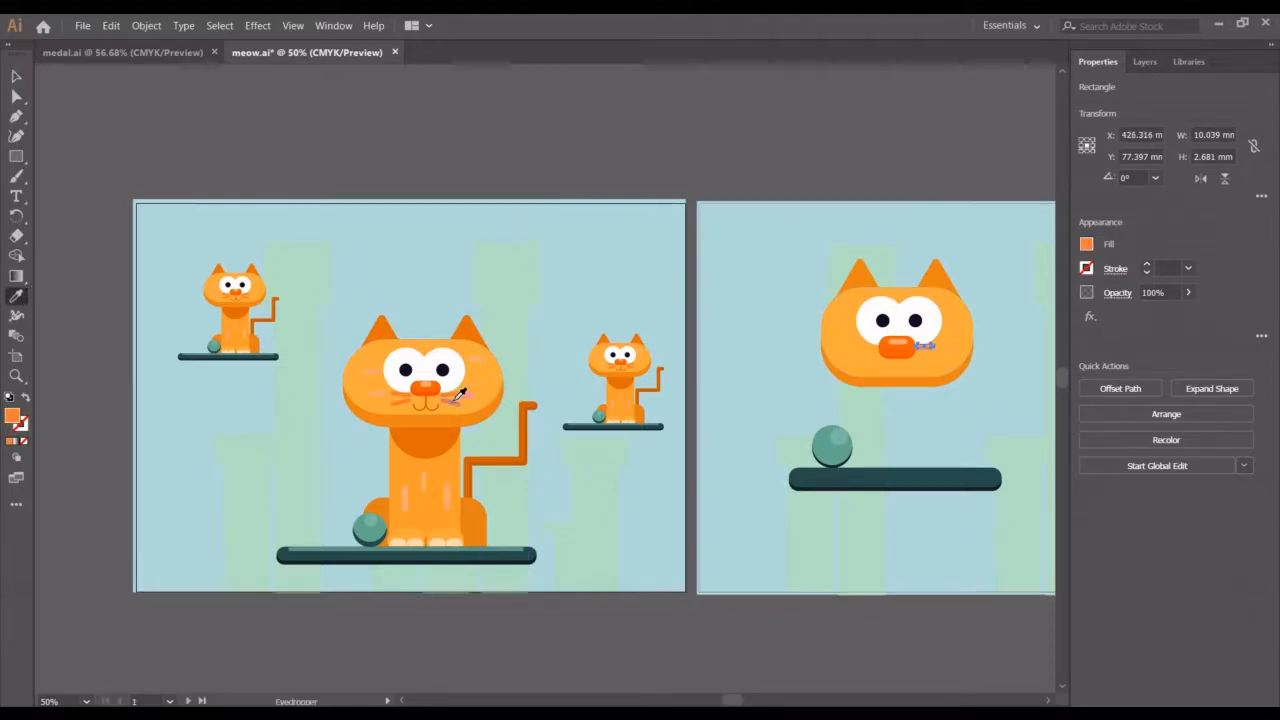
pyautogui.click(16, 76)
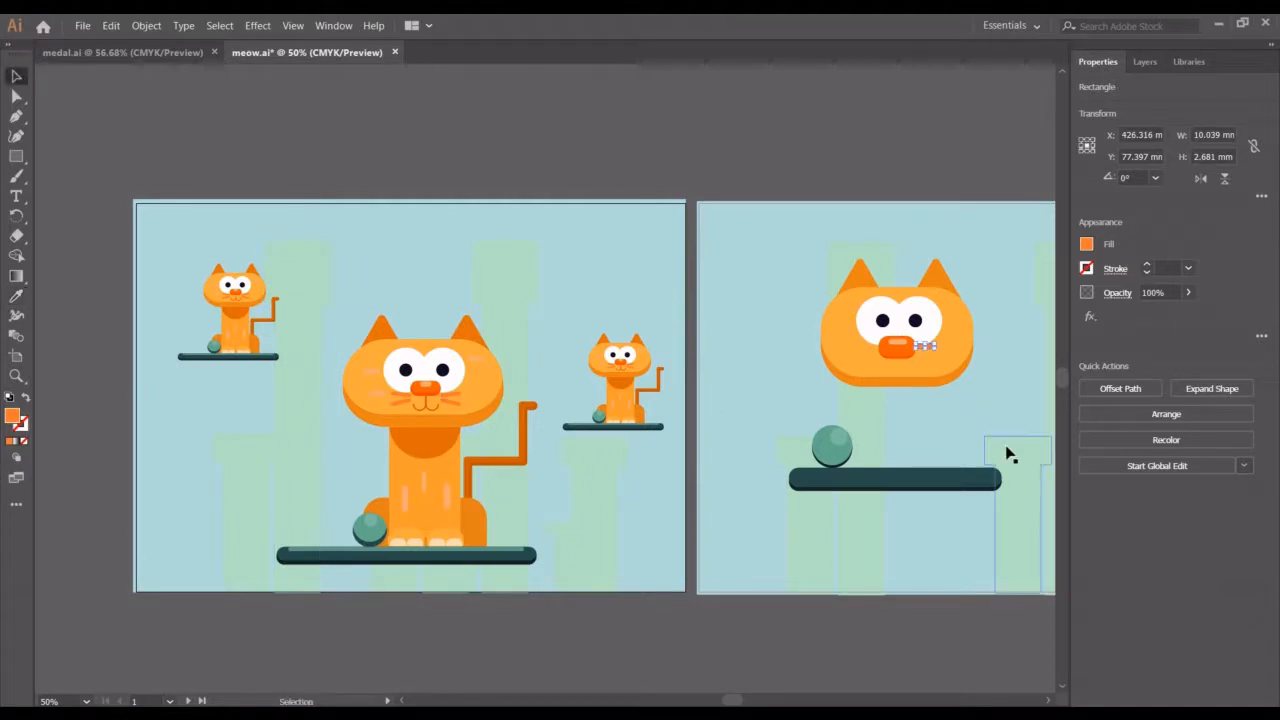
pyautogui.click(985, 413)
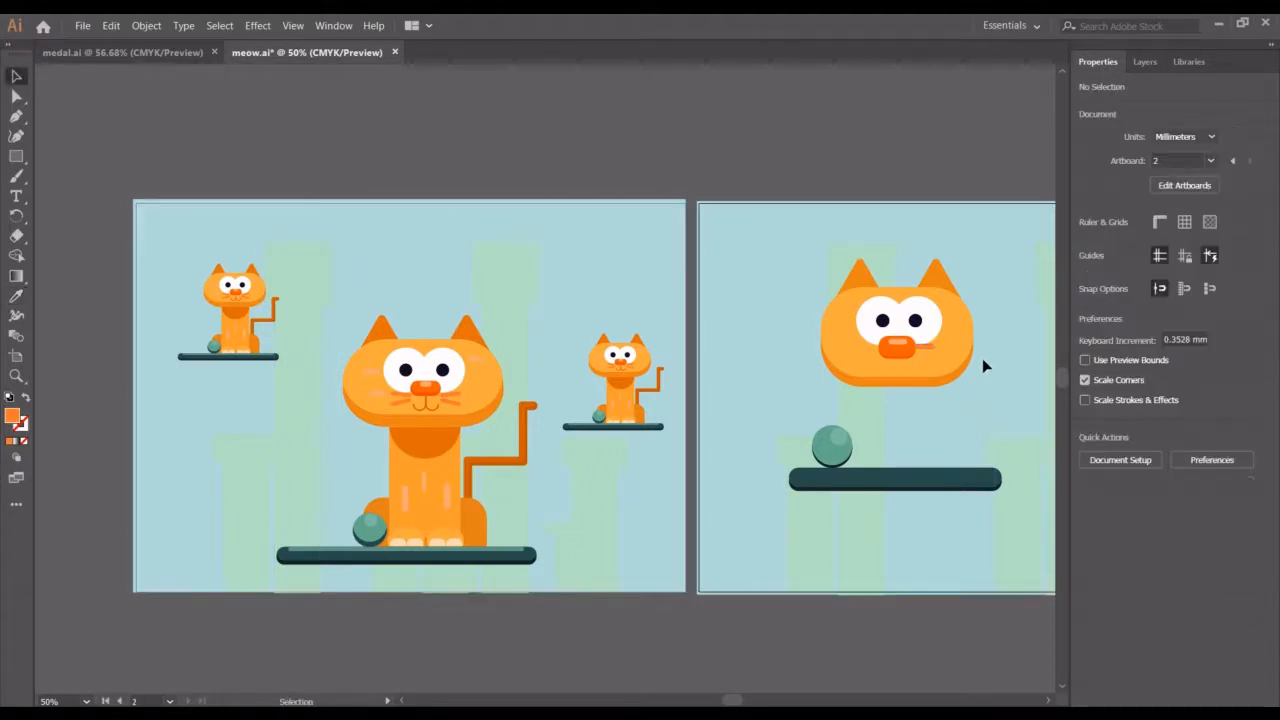
# Duplicate the whisker rectangle, flip the copy and nudge it just below the first whisker on the cat's right cheek
pyautogui.click(931, 345)
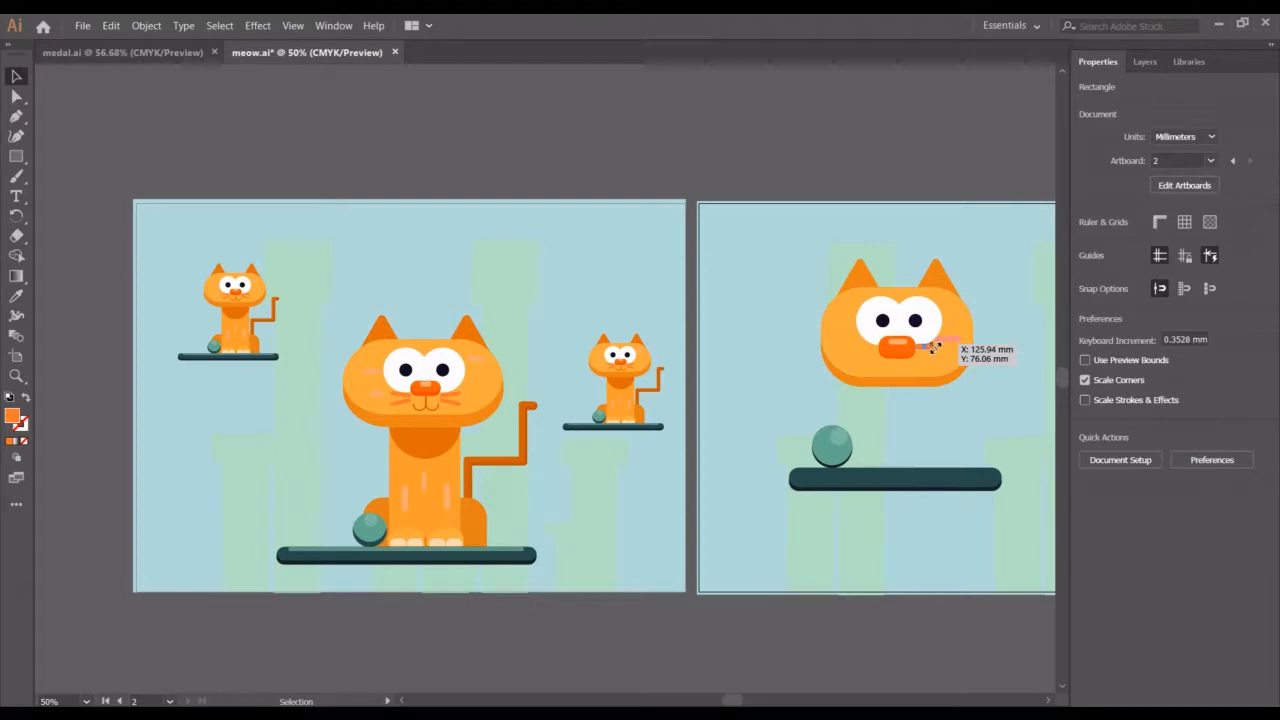
pyautogui.moveTo(938, 347); pyautogui.dragTo(946, 350)
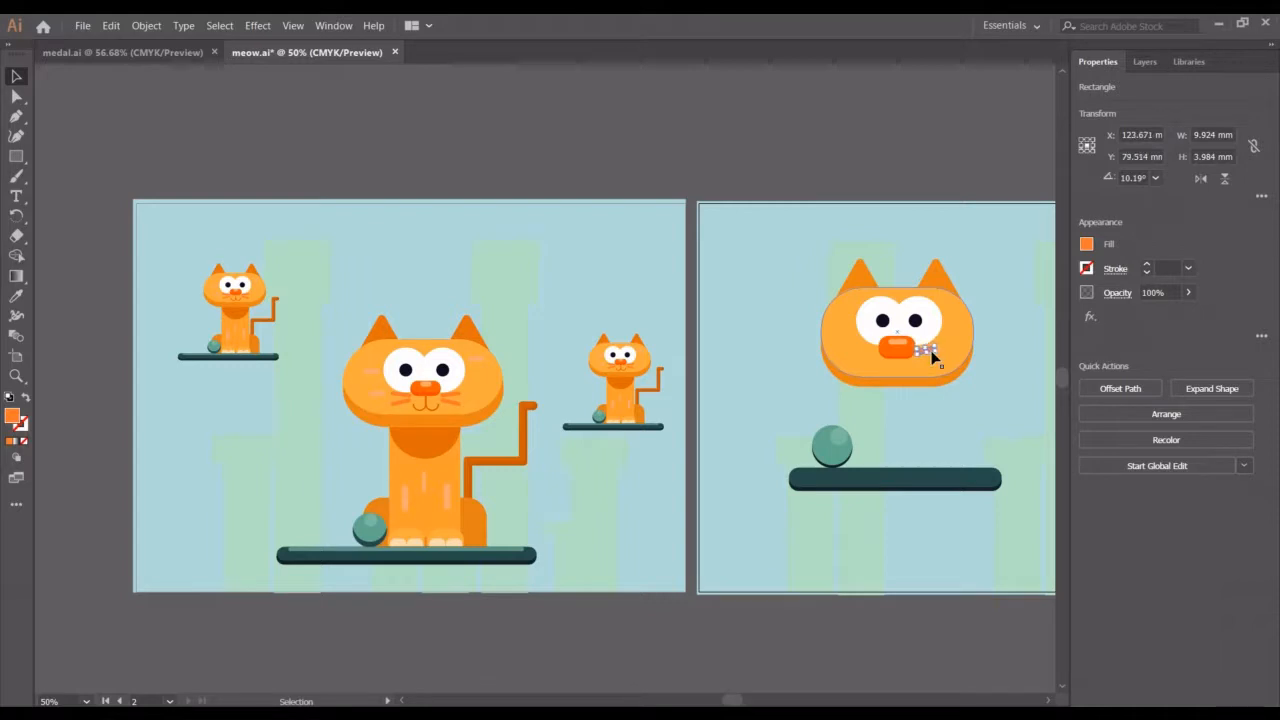
pyautogui.press('Left')
pyautogui.press('Left')
pyautogui.press('Left')
pyautogui.press('a')
pyautogui.press('v')
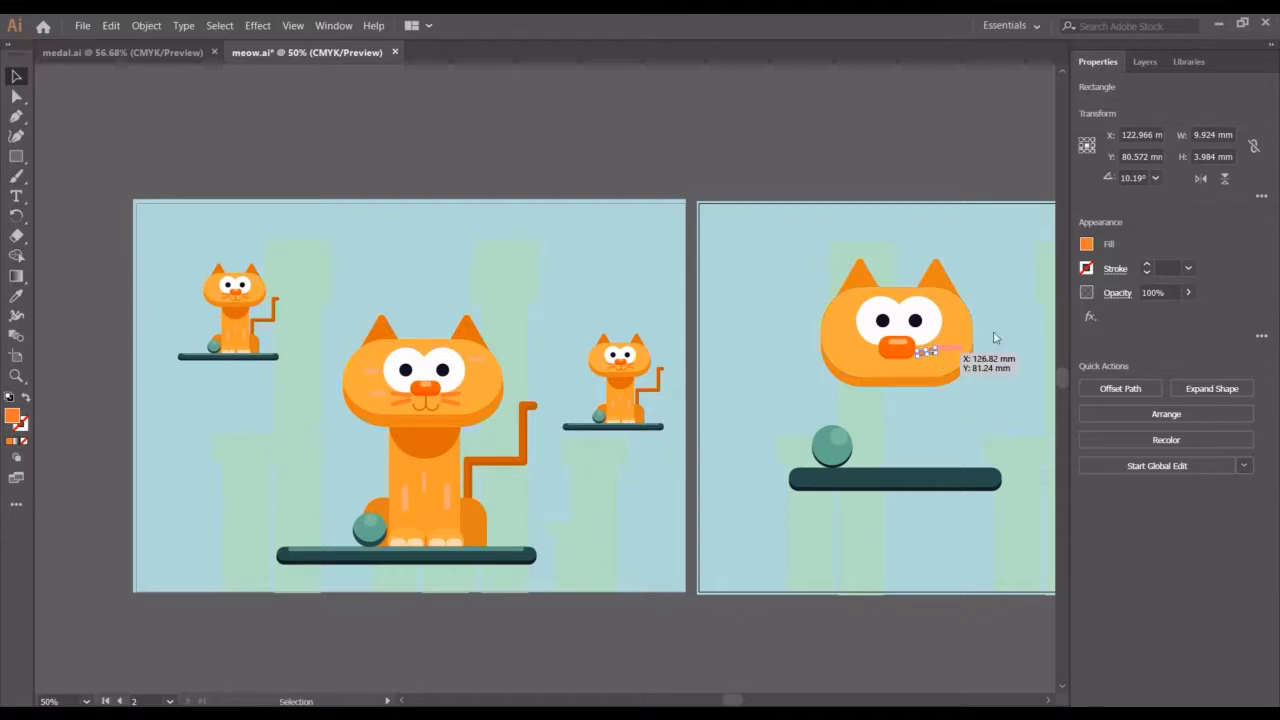
pyautogui.click(1226, 183)
pyautogui.press('Down')
pyautogui.press('Down')
pyautogui.press('Down')
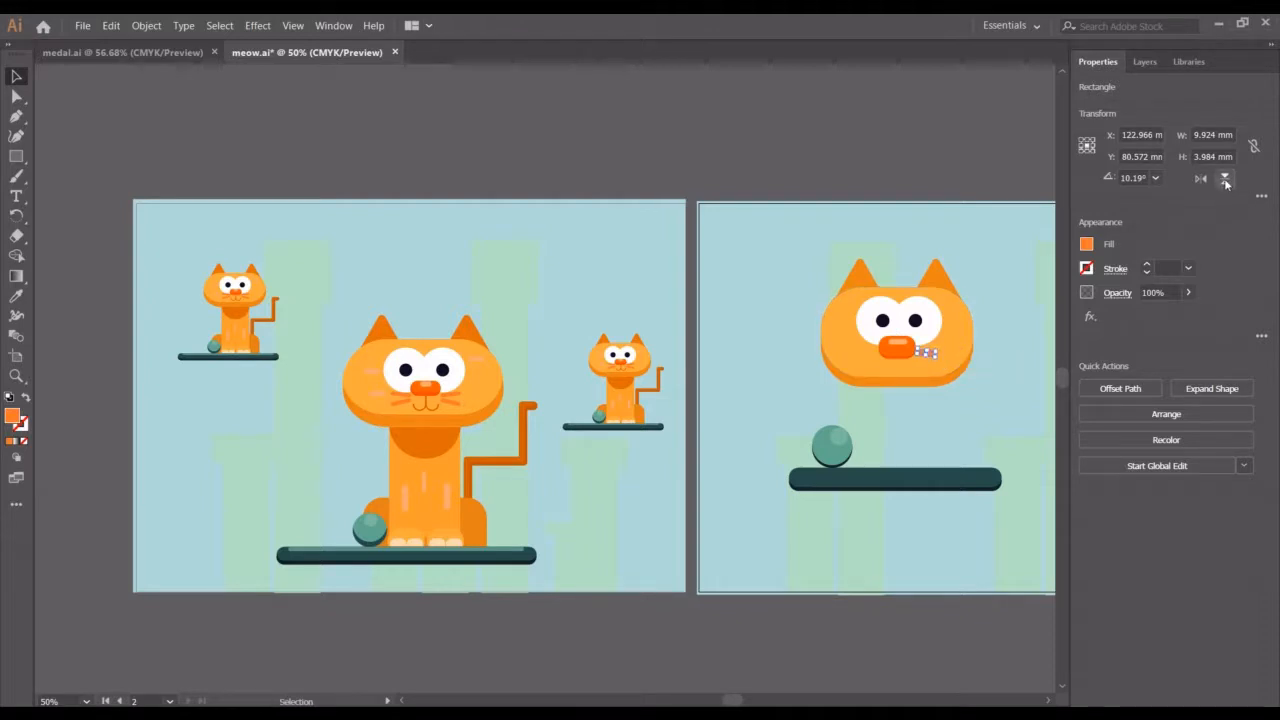
pyautogui.press('Down')
pyautogui.press('Down')
# Select both whiskers, mirror a copy of them and move it onto the cat's left cheek
pyautogui.keyDown('shift'); pyautogui.click(928, 350); pyautogui.keyUp('shift')
pyautogui.keyDown('shift'); pyautogui.click(929, 355); pyautogui.keyUp('shift')
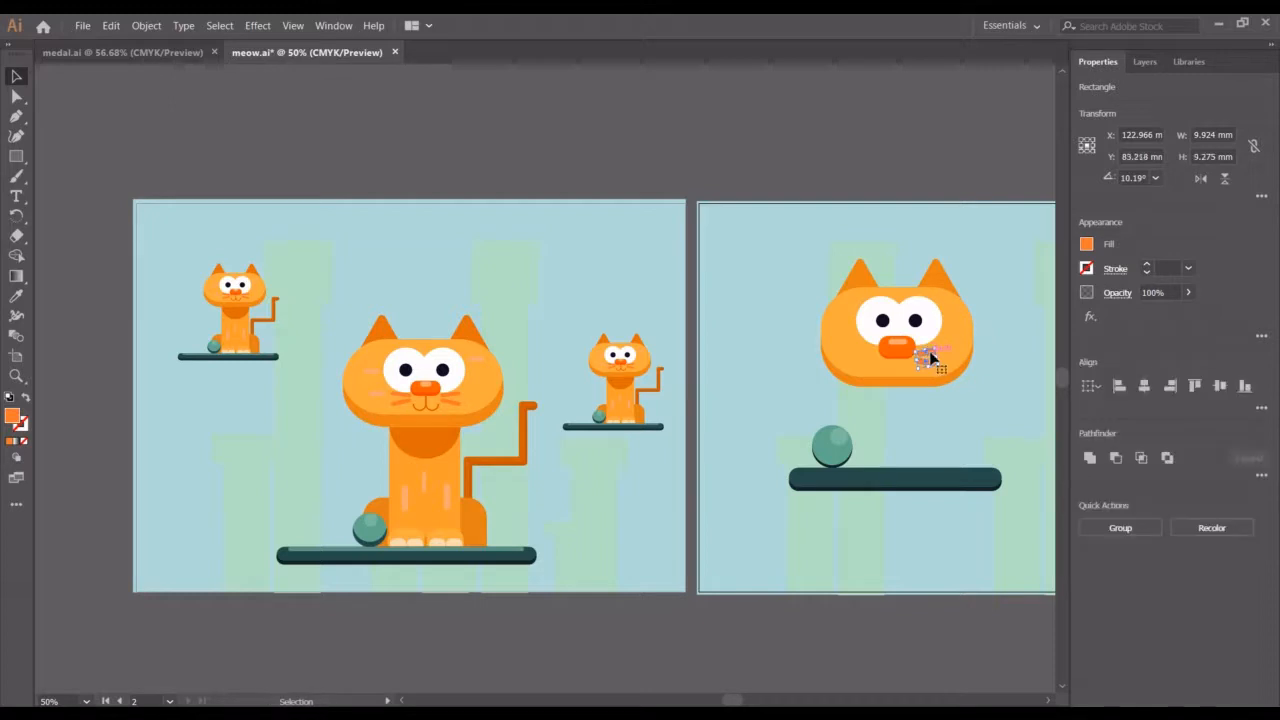
pyautogui.press('v')
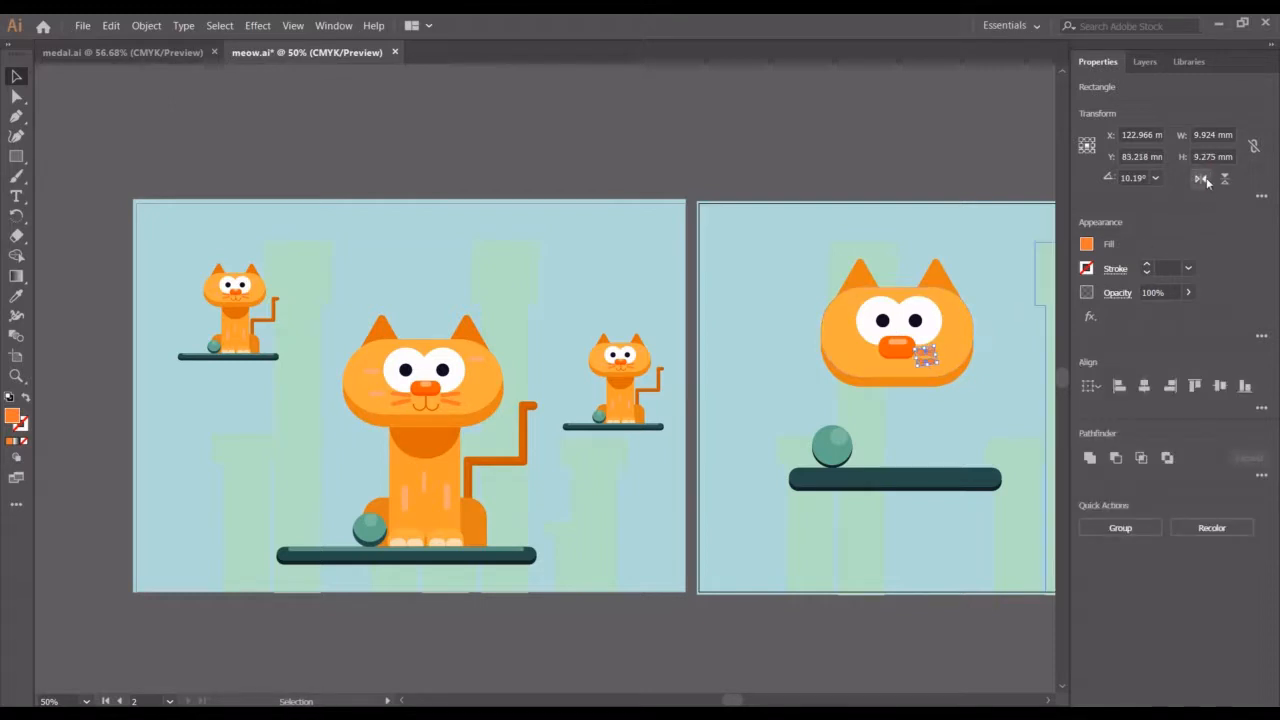
pyautogui.hotkey('shift', 'Left')
pyautogui.hotkey('shift', 'Left')
pyautogui.hotkey('shift', 'Left')
pyautogui.hotkey('shift', 'Left')
pyautogui.hotkey('shift', 'Left')
pyautogui.hotkey('shift', 'Left')
pyautogui.hotkey('shift', 'Left')
pyautogui.hotkey('shift', 'Left')
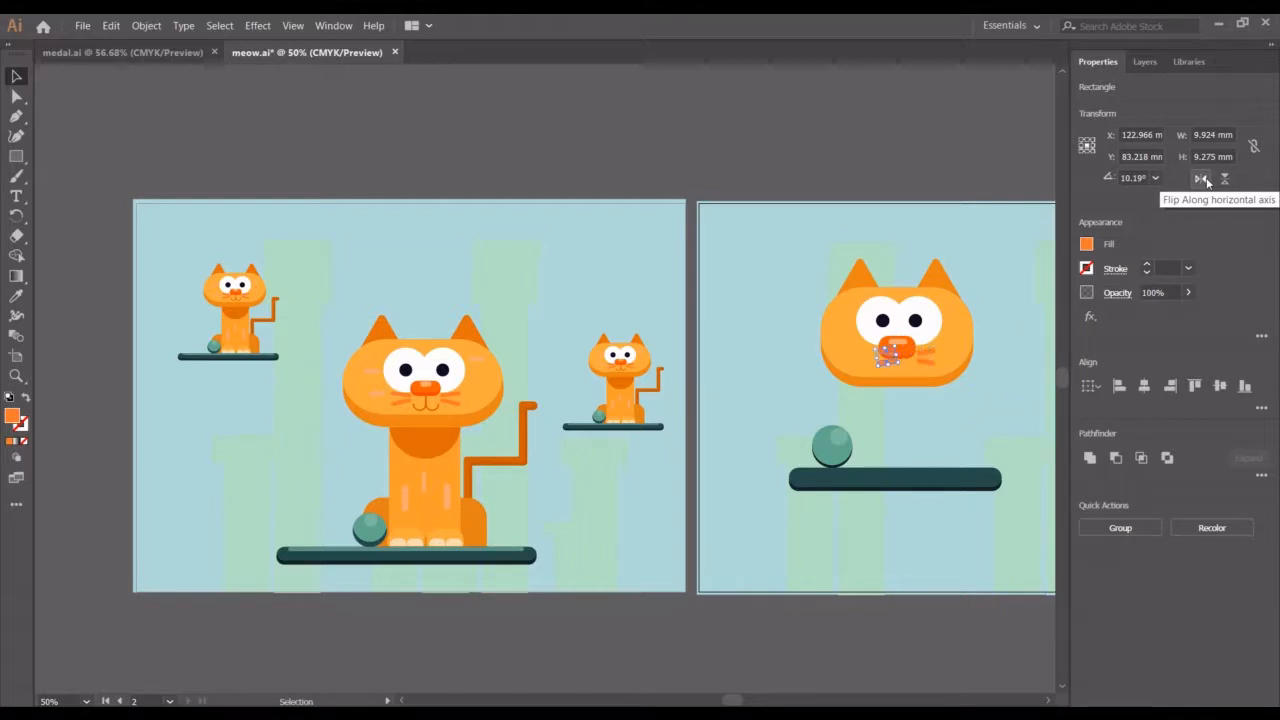
pyautogui.hotkey('shift', 'Left')
pyautogui.click(948, 114)
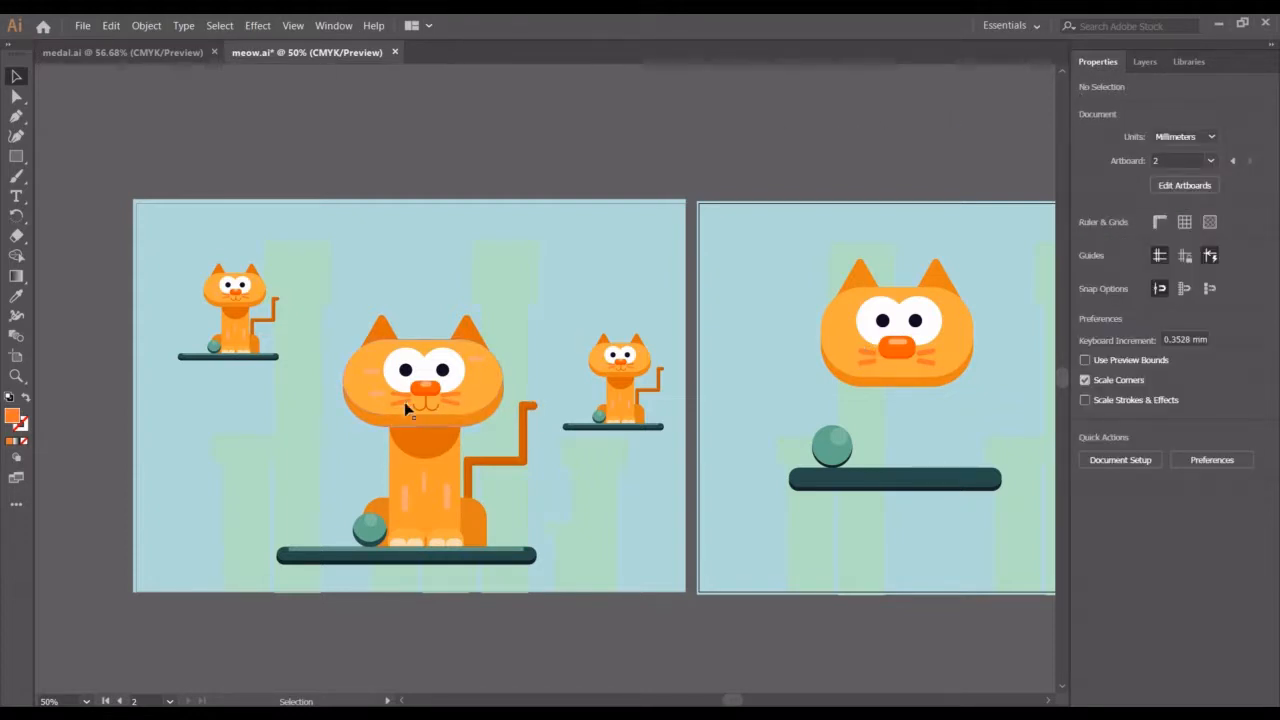
# Draw a circle about 23.5 mm wide above the artboard with the Ellipse tool
pyautogui.click(14, 157)
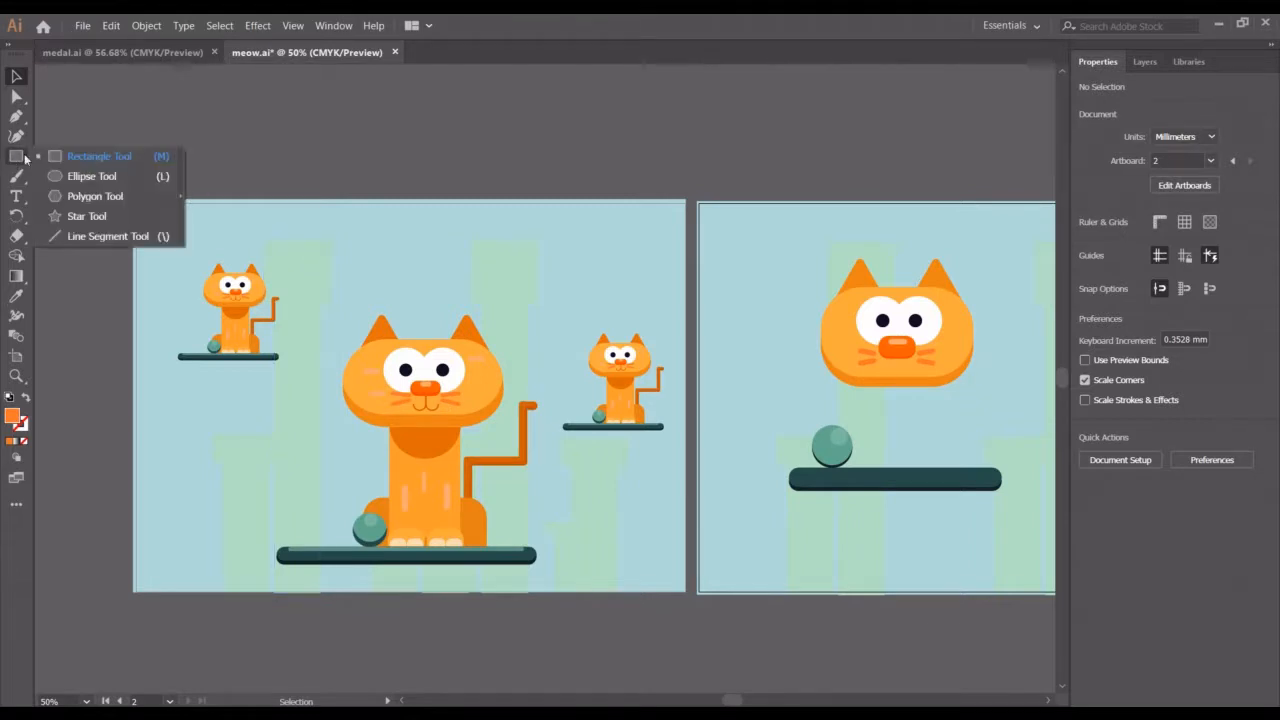
pyautogui.click(74, 176)
pyautogui.moveTo(551, 113); pyautogui.dragTo(597, 155)
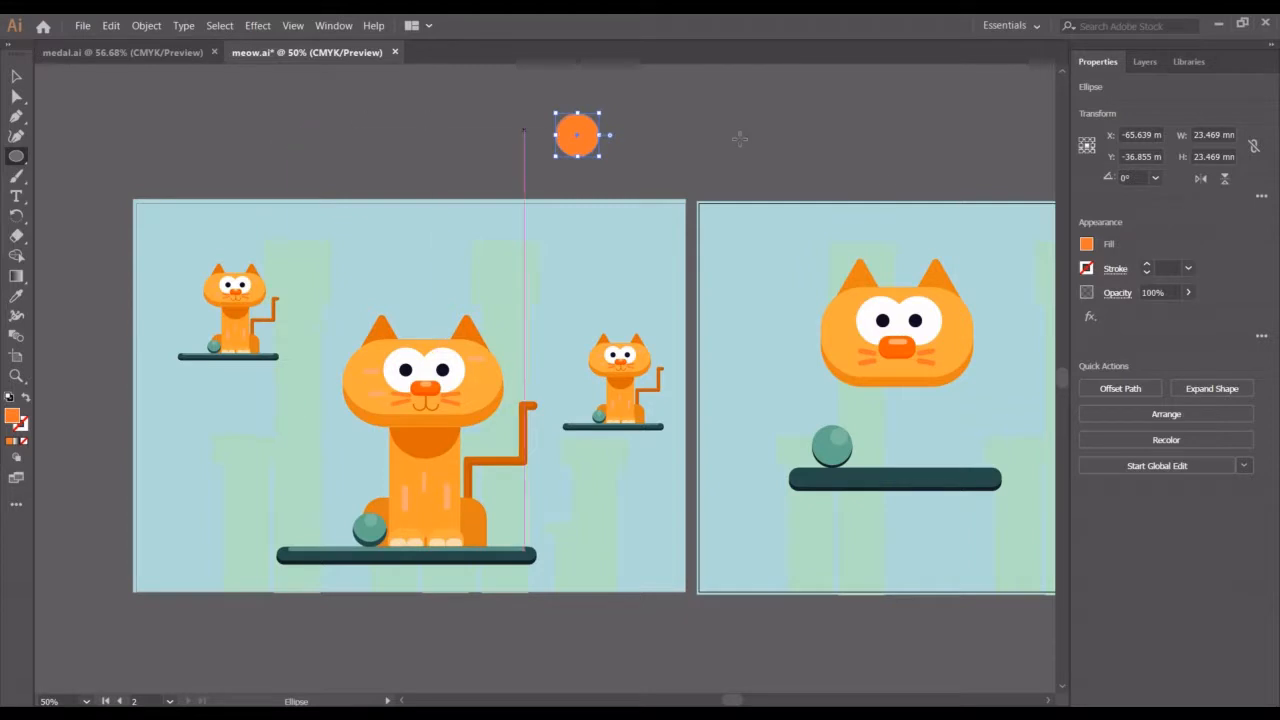
# Remove the circle's fill and set its stroke weight to 3 pt
pyautogui.click(1087, 244)
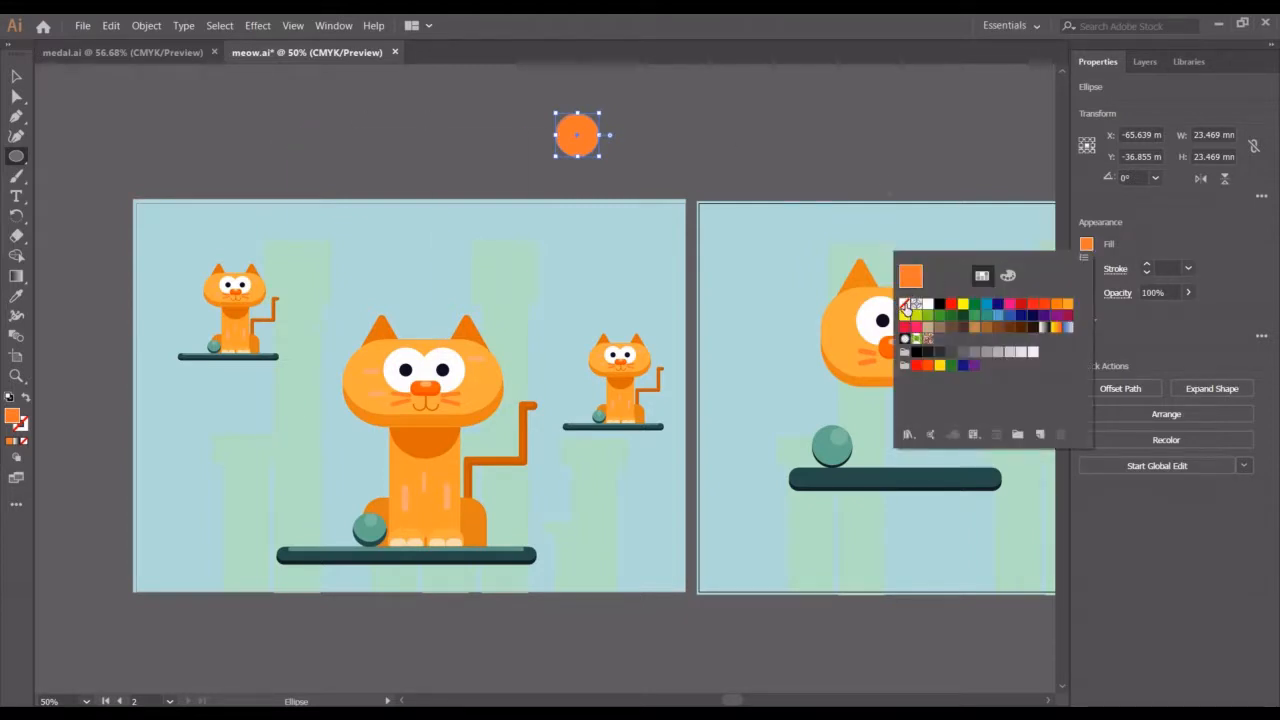
pyautogui.click(905, 304)
pyautogui.click(1146, 267)
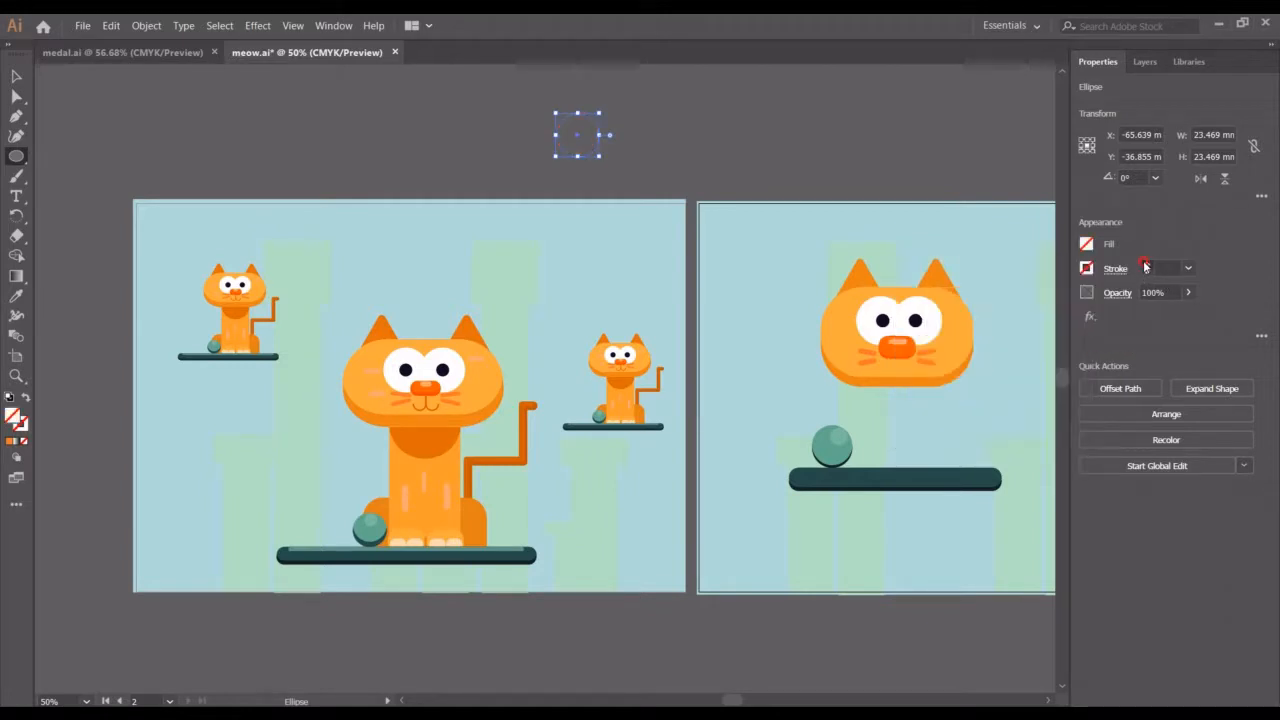
pyautogui.click(1146, 267)
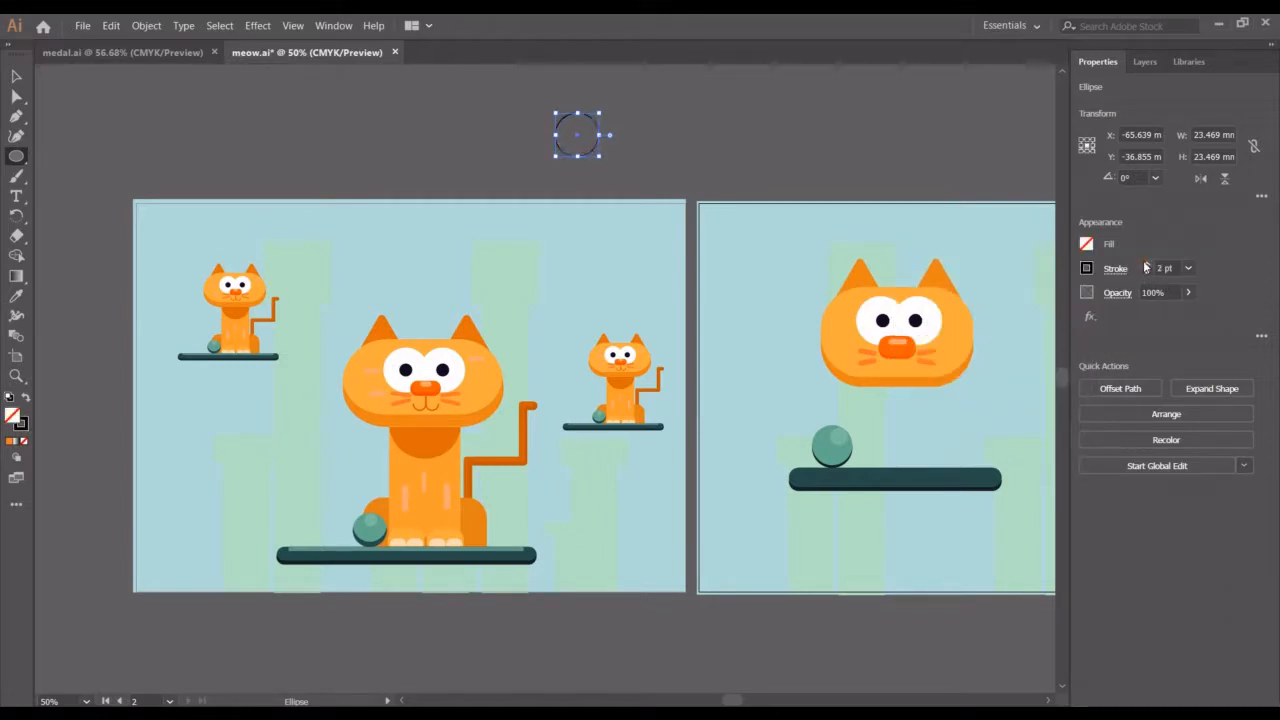
pyautogui.click(1146, 267)
pyautogui.hscroll(-1, 743, 223)
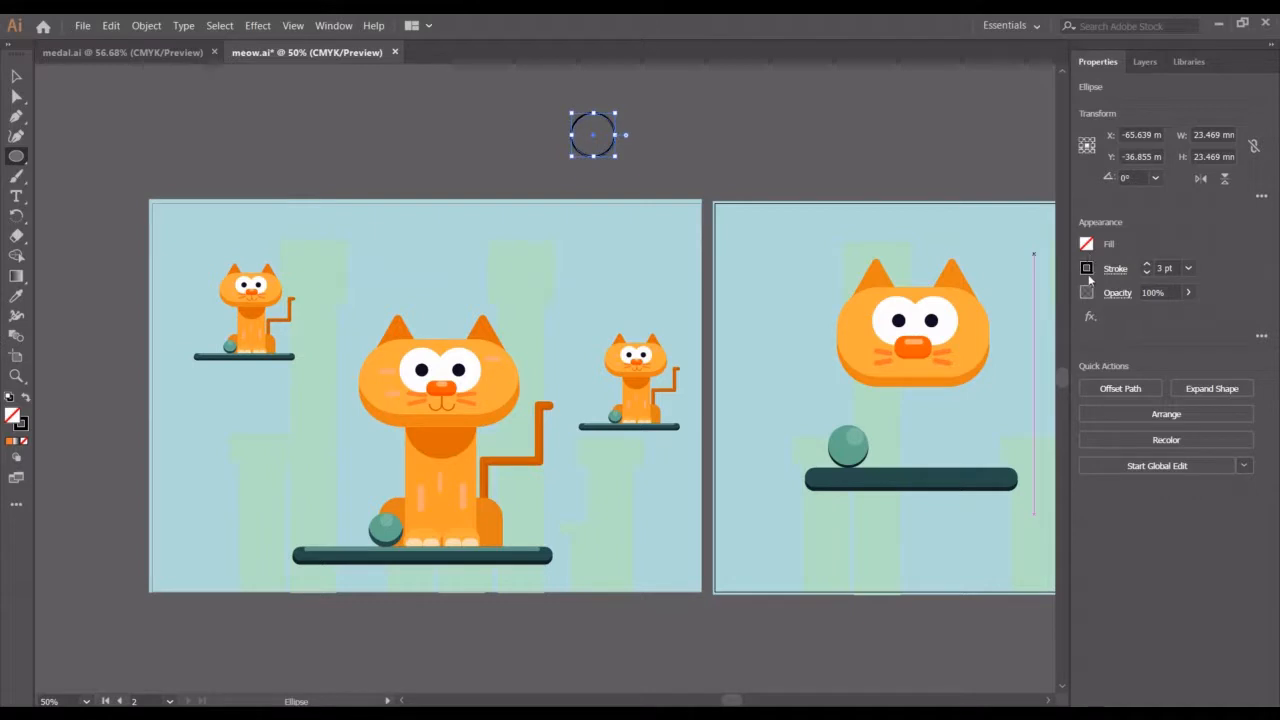
# Set the circle's stroke colour to F27606
pyautogui.click(1087, 269)
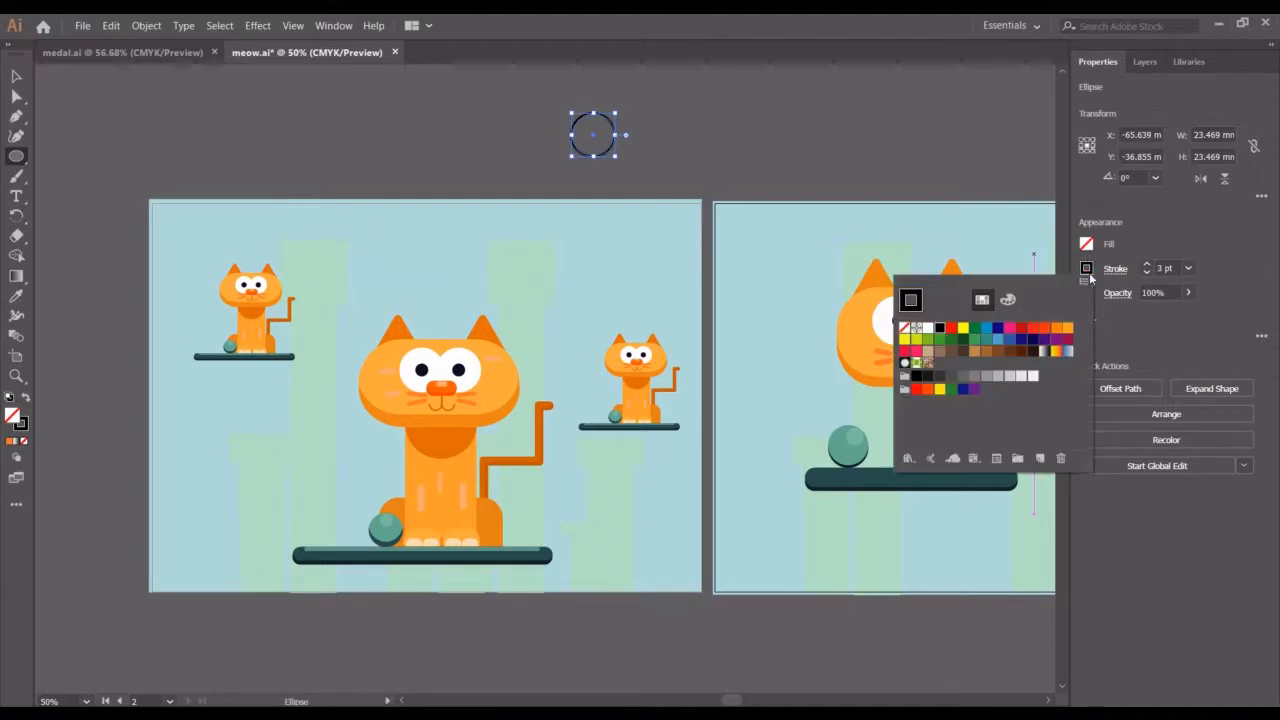
pyautogui.click(1055, 330)
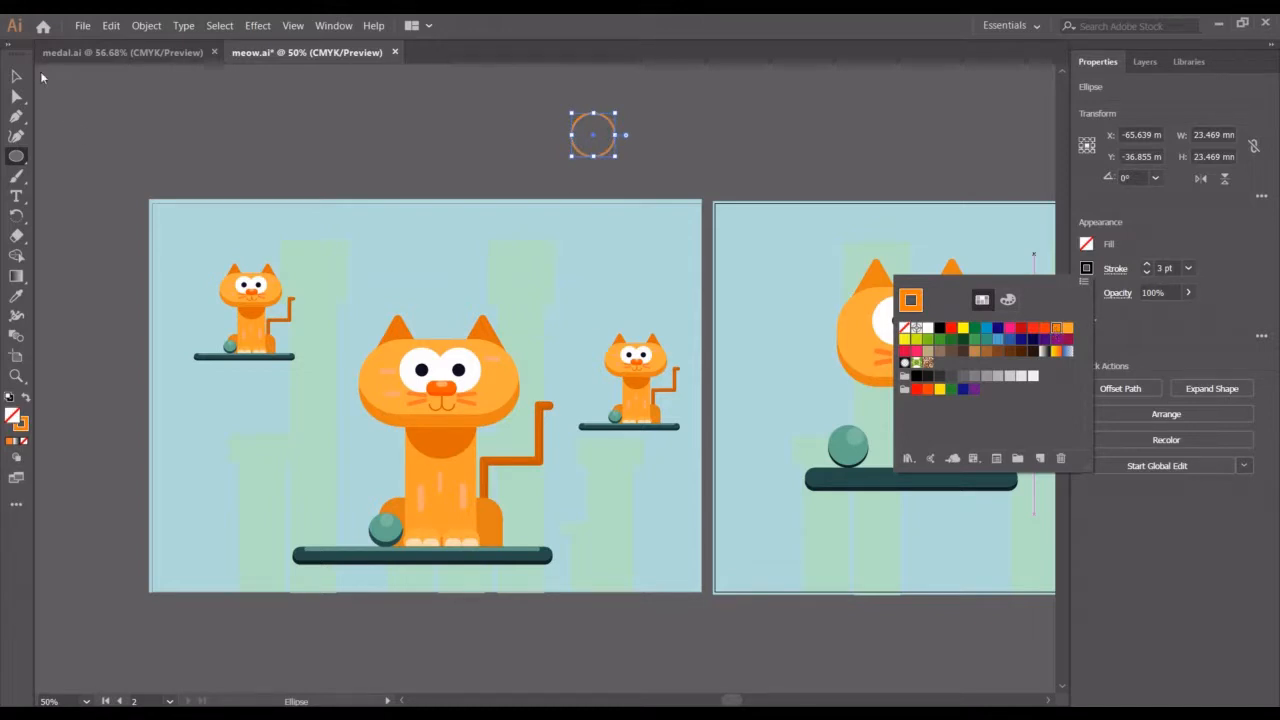
pyautogui.click(25, 430)
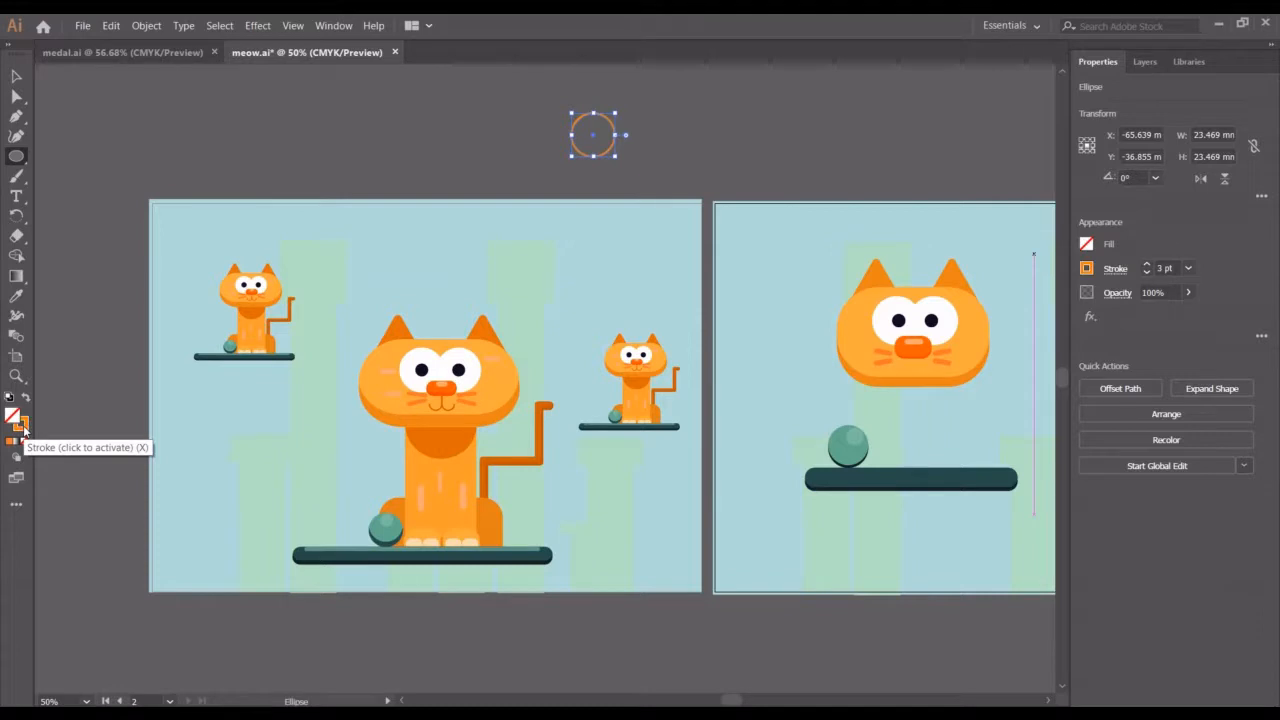
pyautogui.click(25, 430)
pyautogui.doubleClick(25, 430)
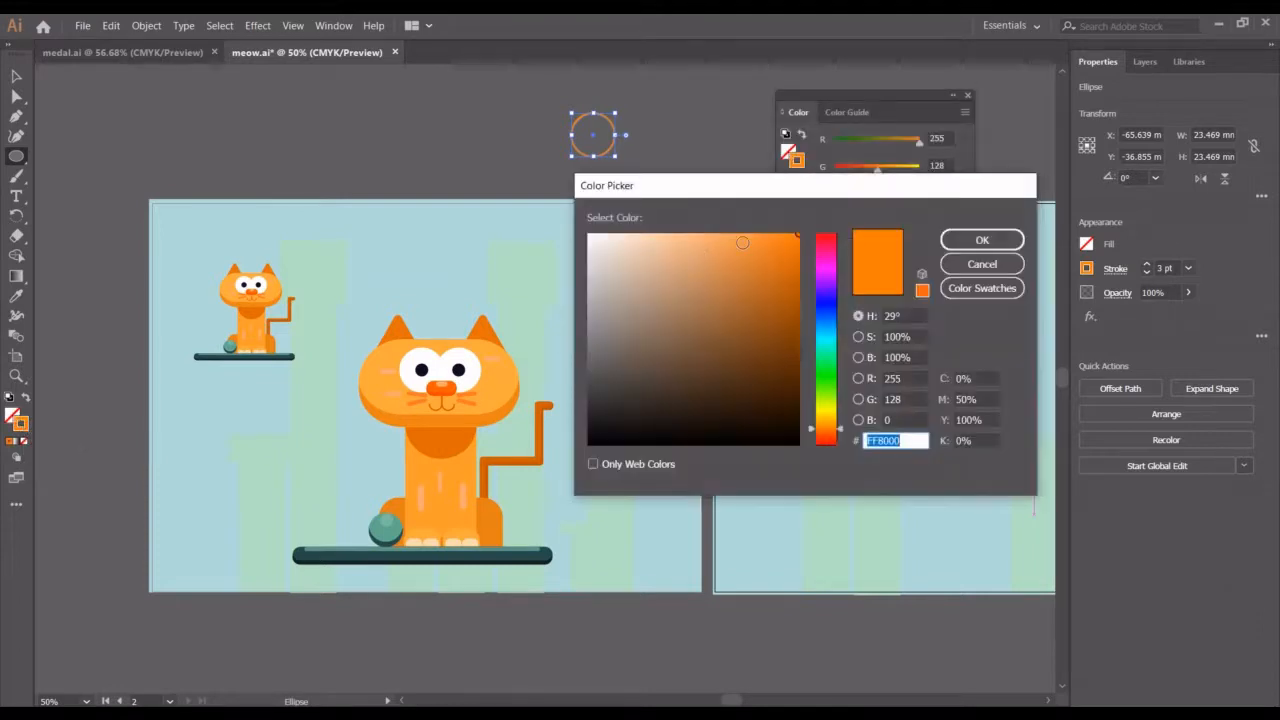
pyautogui.write('F27606')
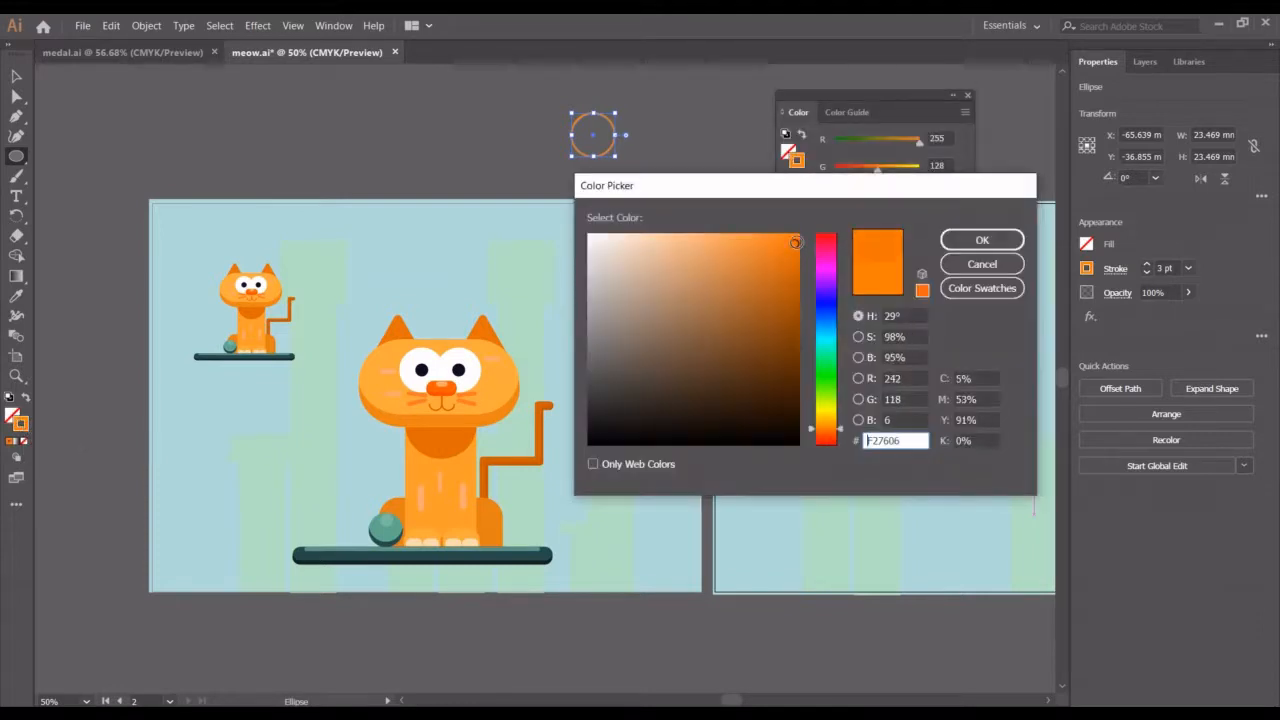
pyautogui.click(982, 240)
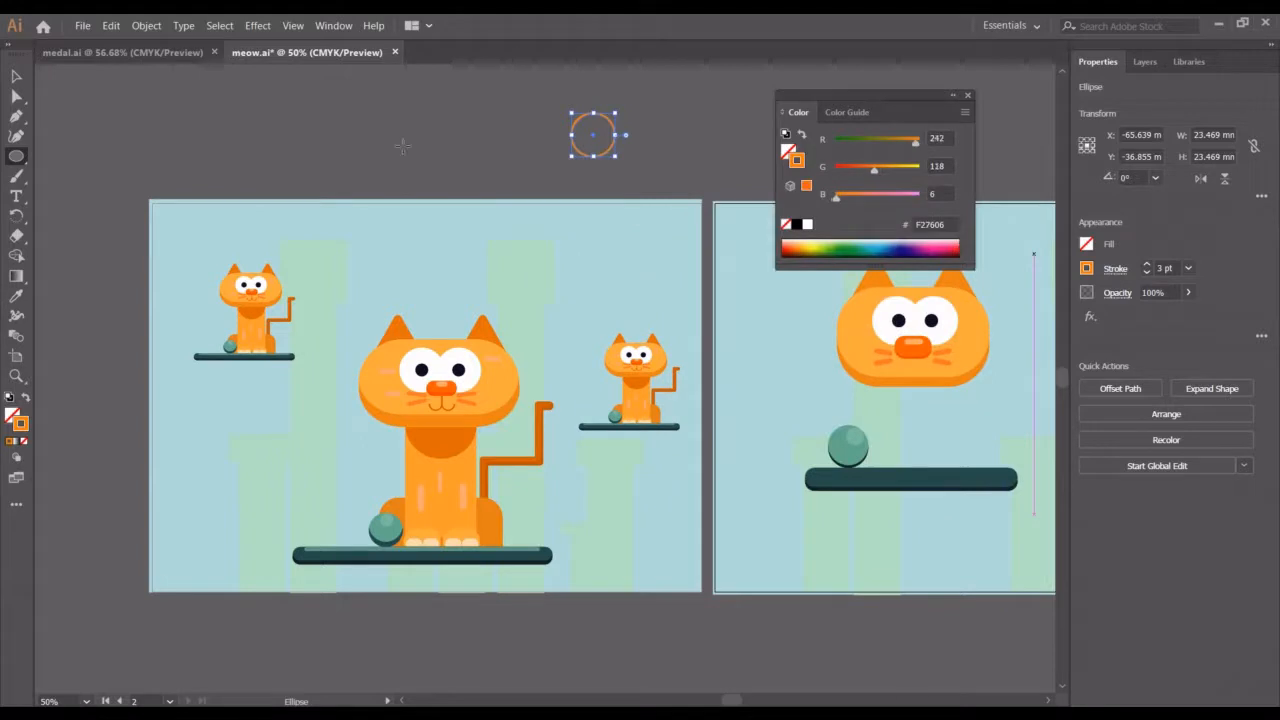
# Move the circle slightly down and to the right
pyautogui.click(16, 76)
pyautogui.click(535, 158)
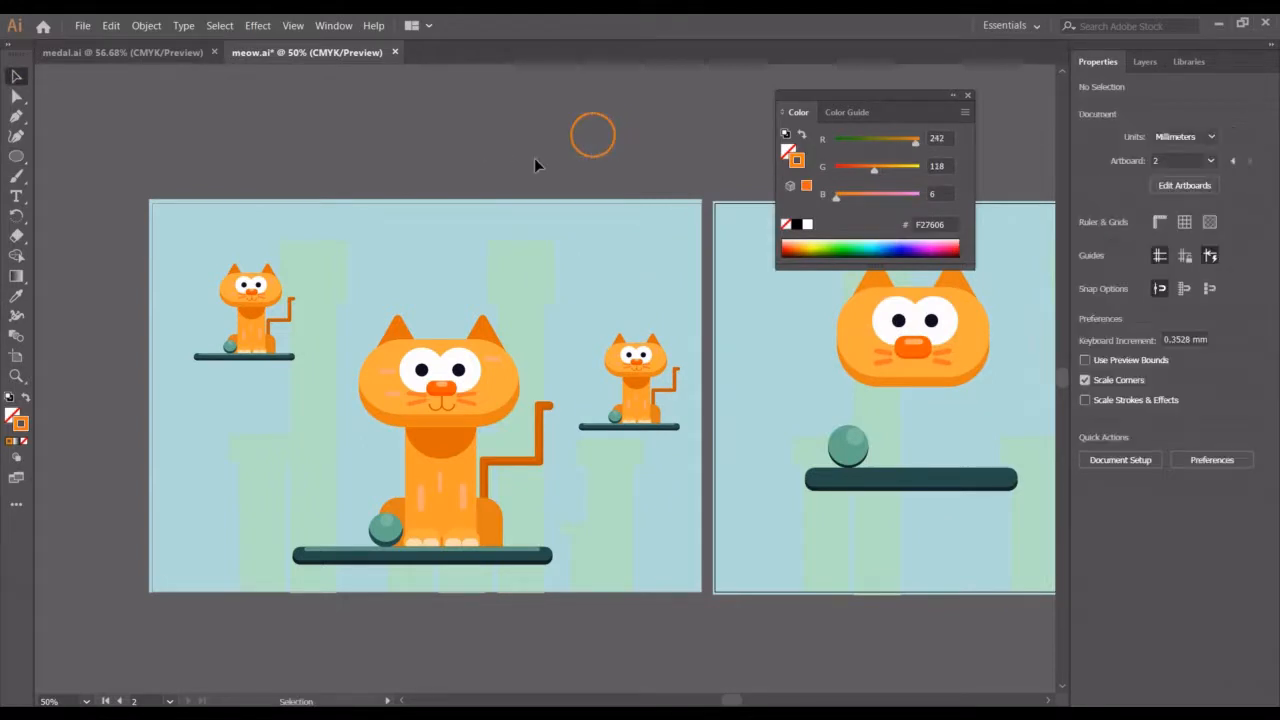
pyautogui.moveTo(593, 157); pyautogui.dragTo(616, 172)
# Try to delete the circle's top anchor point with the Pen tool, undoing the attempts
pyautogui.click(16, 116)
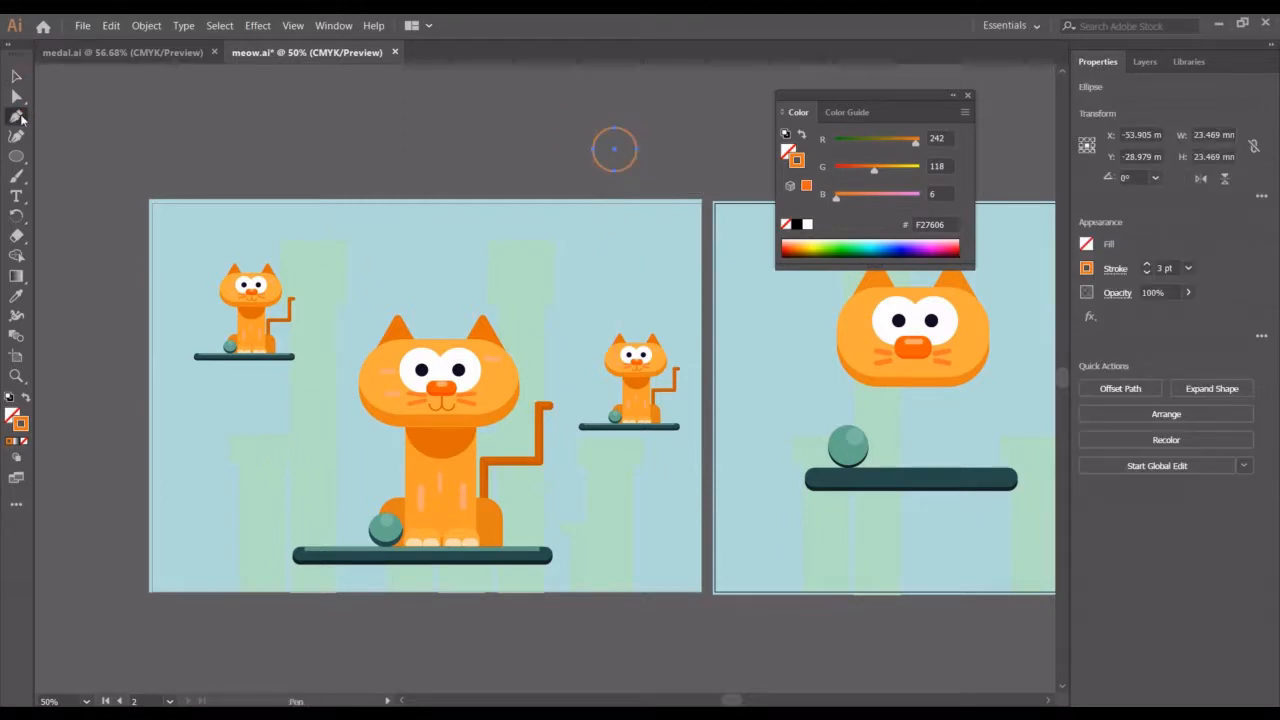
pyautogui.click(596, 156)
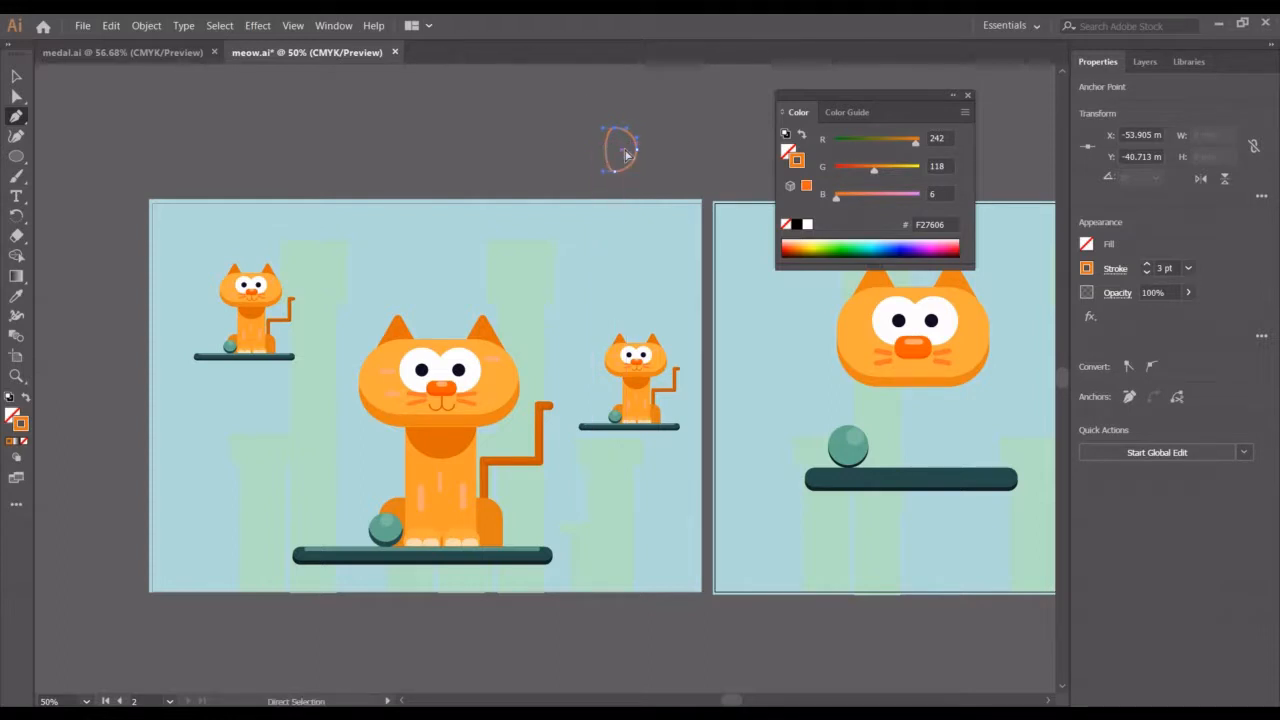
pyautogui.hotkey('ctrl', 'z')
pyautogui.click(616, 130)
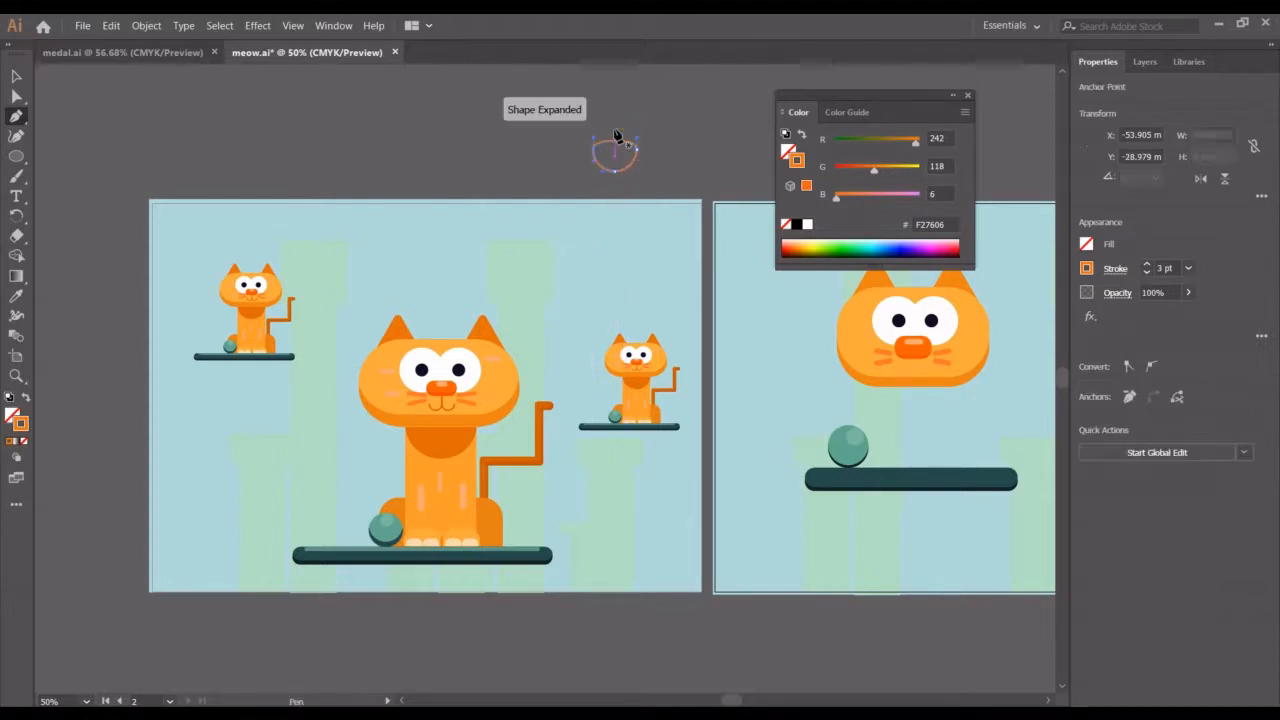
pyautogui.click(615, 142)
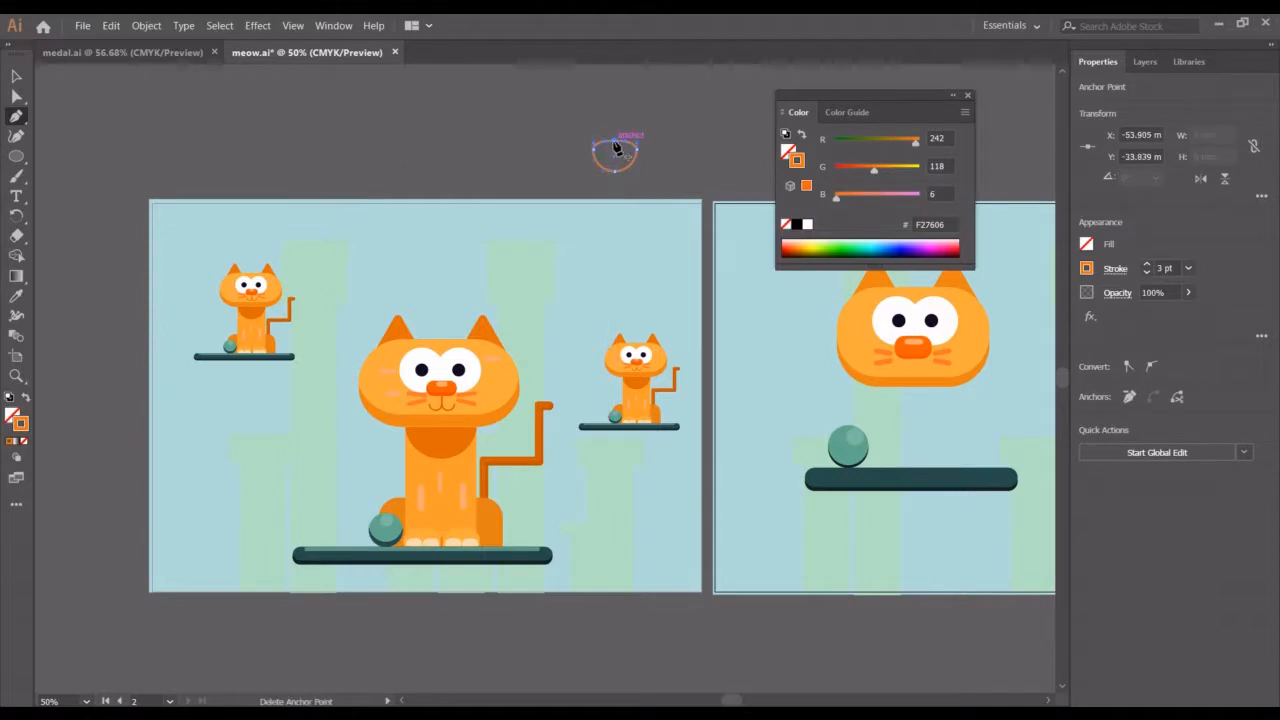
pyautogui.click(615, 143)
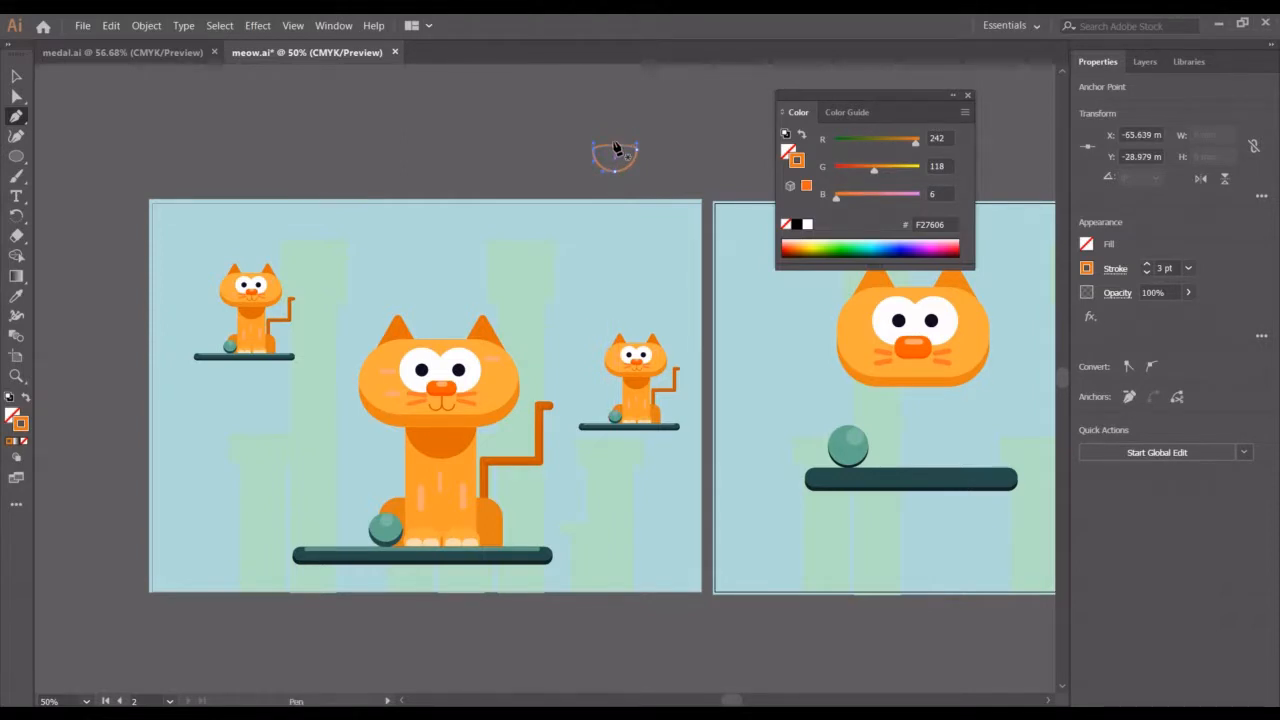
pyautogui.keyDown('ctrl'); pyautogui.click(616, 147); pyautogui.keyUp('ctrl')
pyautogui.hotkey('ctrl', 'z')
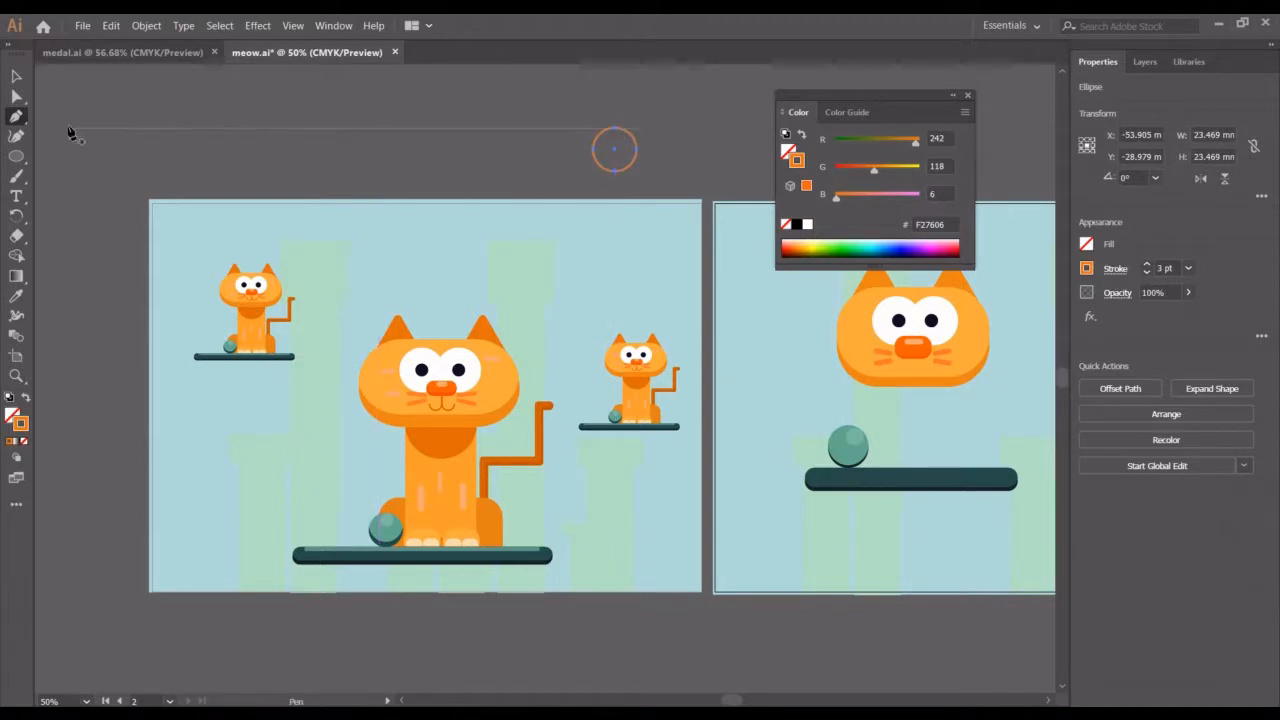
# Delete the circle's top anchor point to leave an open lower arc
pyautogui.click(16, 96)
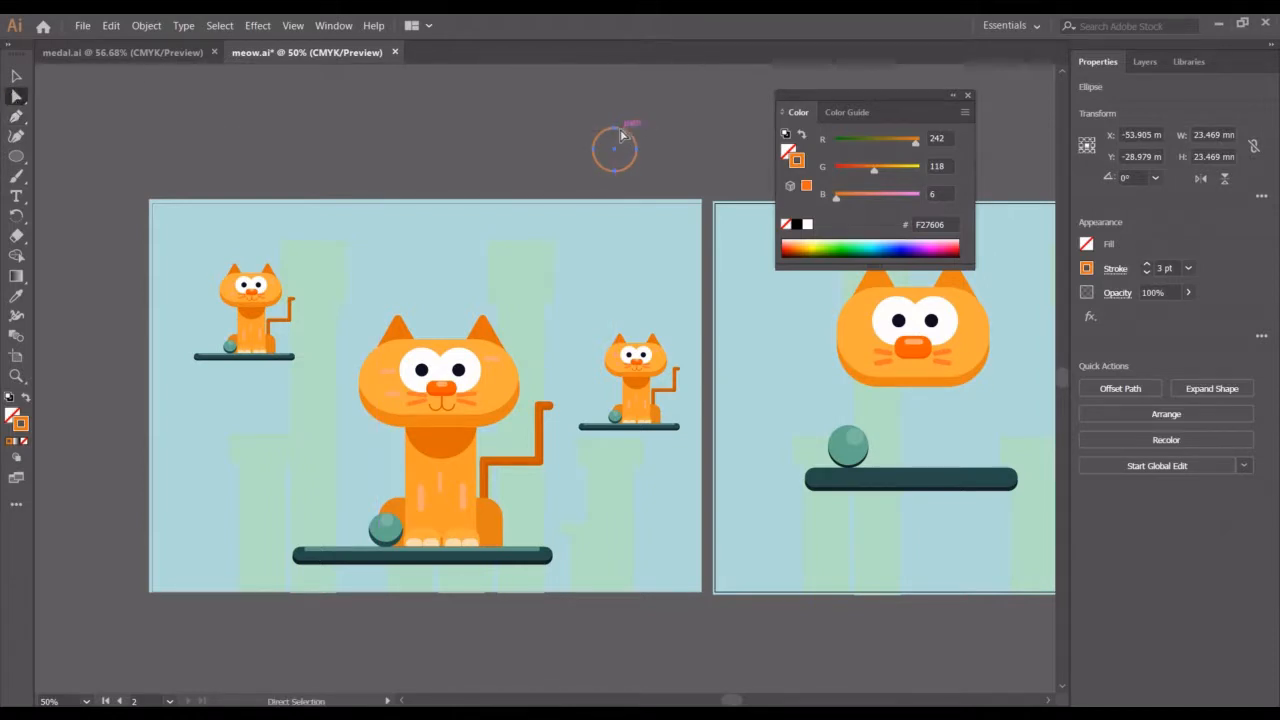
pyautogui.rightClick(16, 99)
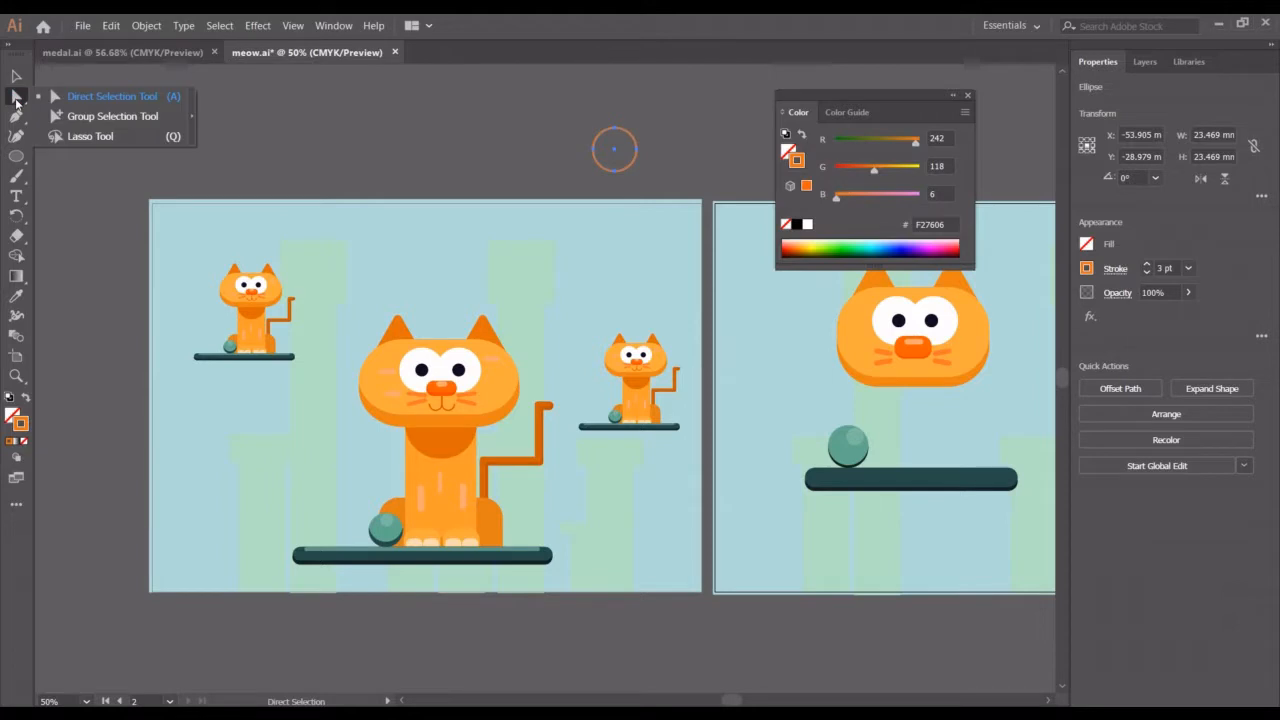
pyautogui.click(71, 104)
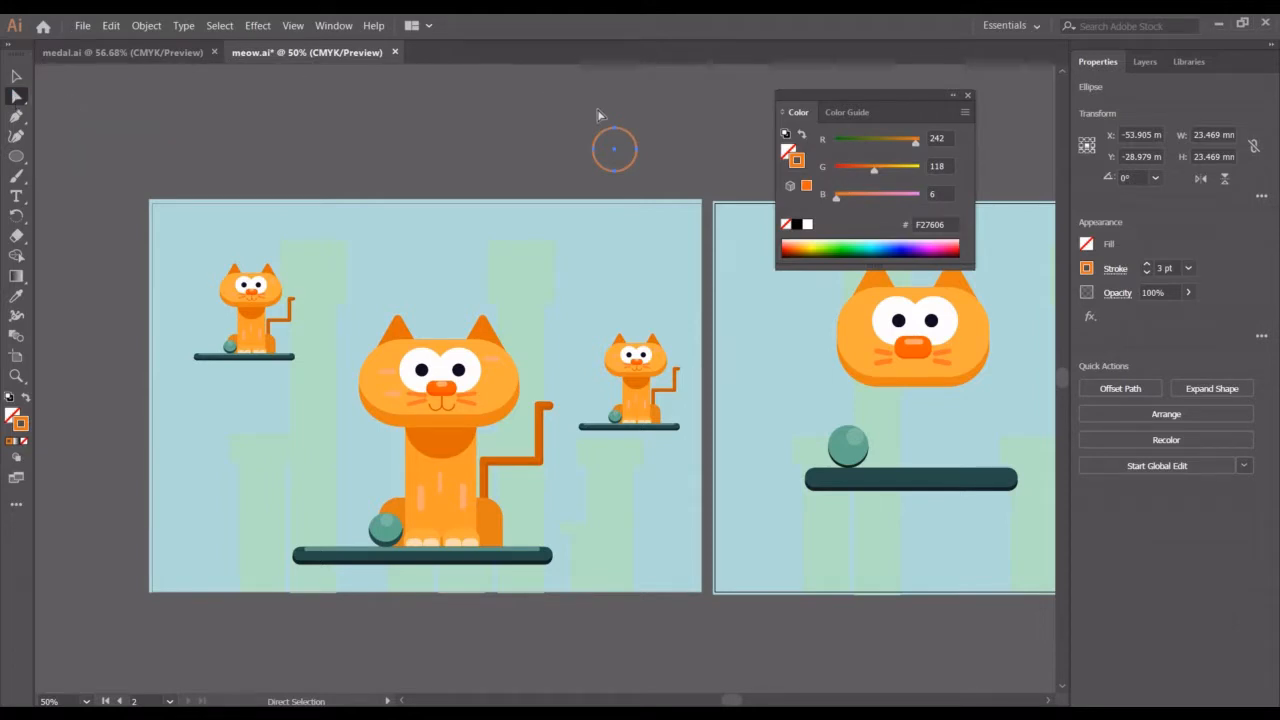
pyautogui.click(615, 129)
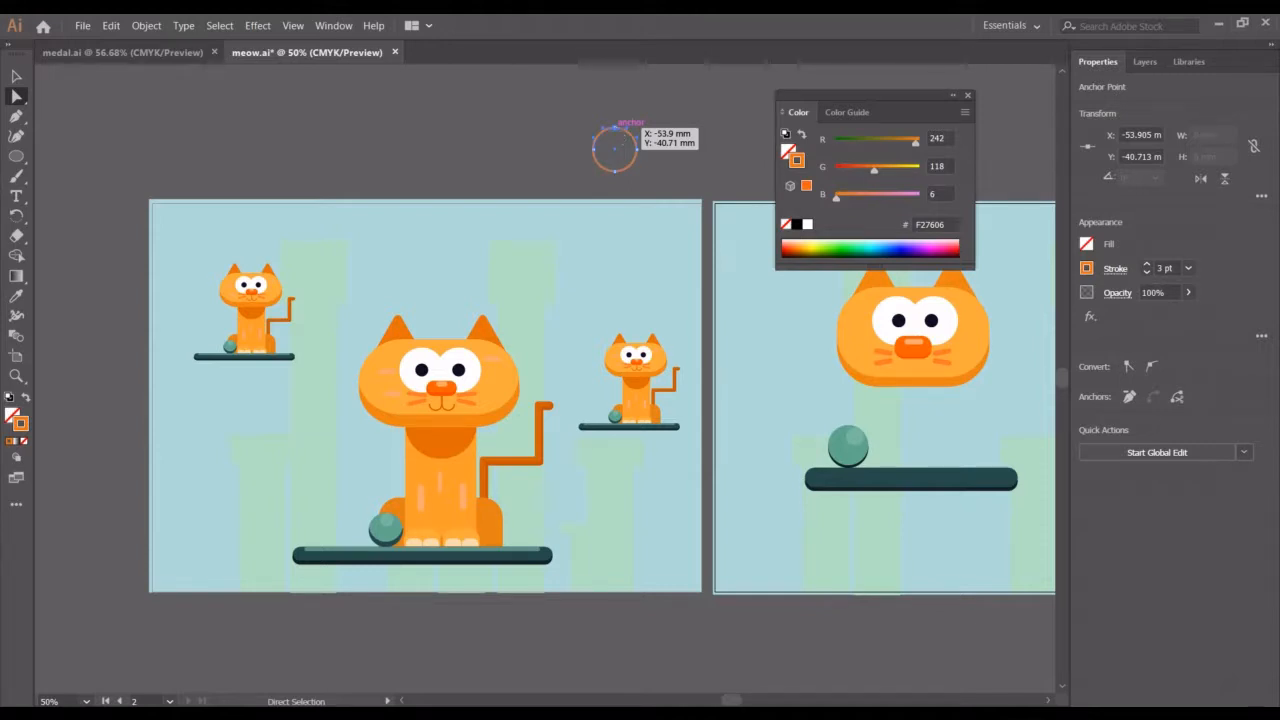
pyautogui.press('Delete')
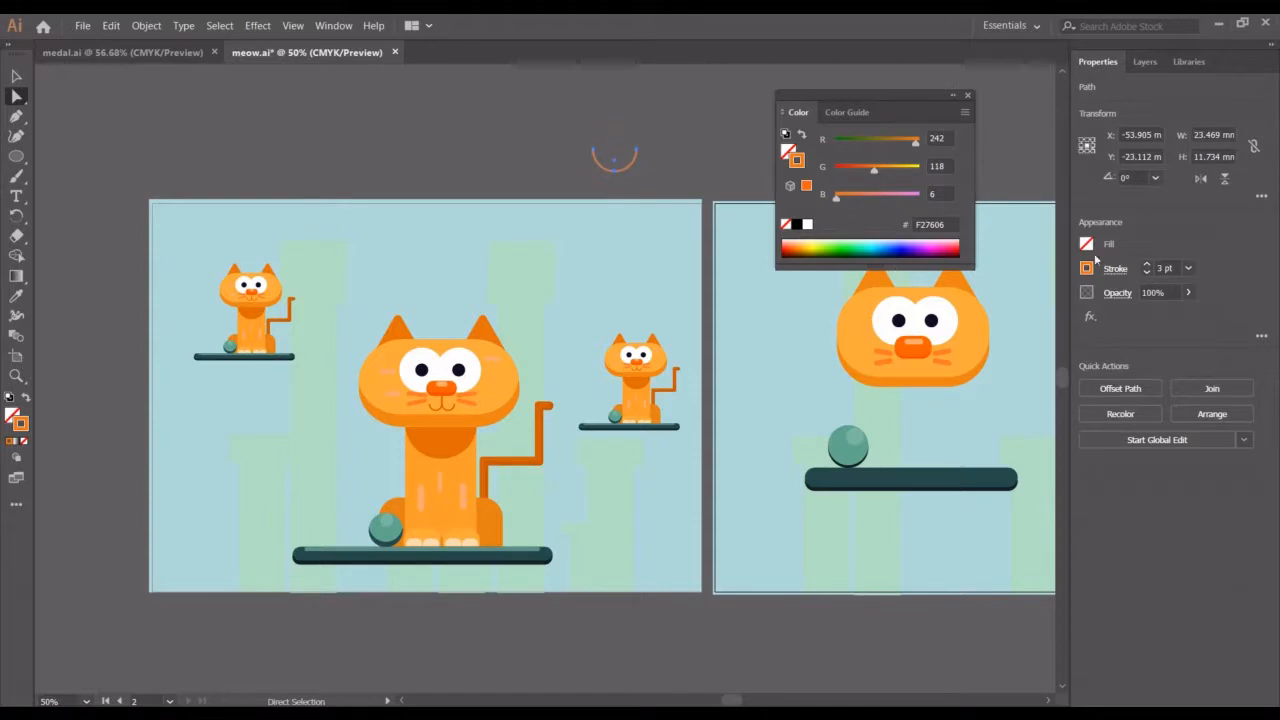
# Give the arc's stroke round caps
pyautogui.click(1116, 269)
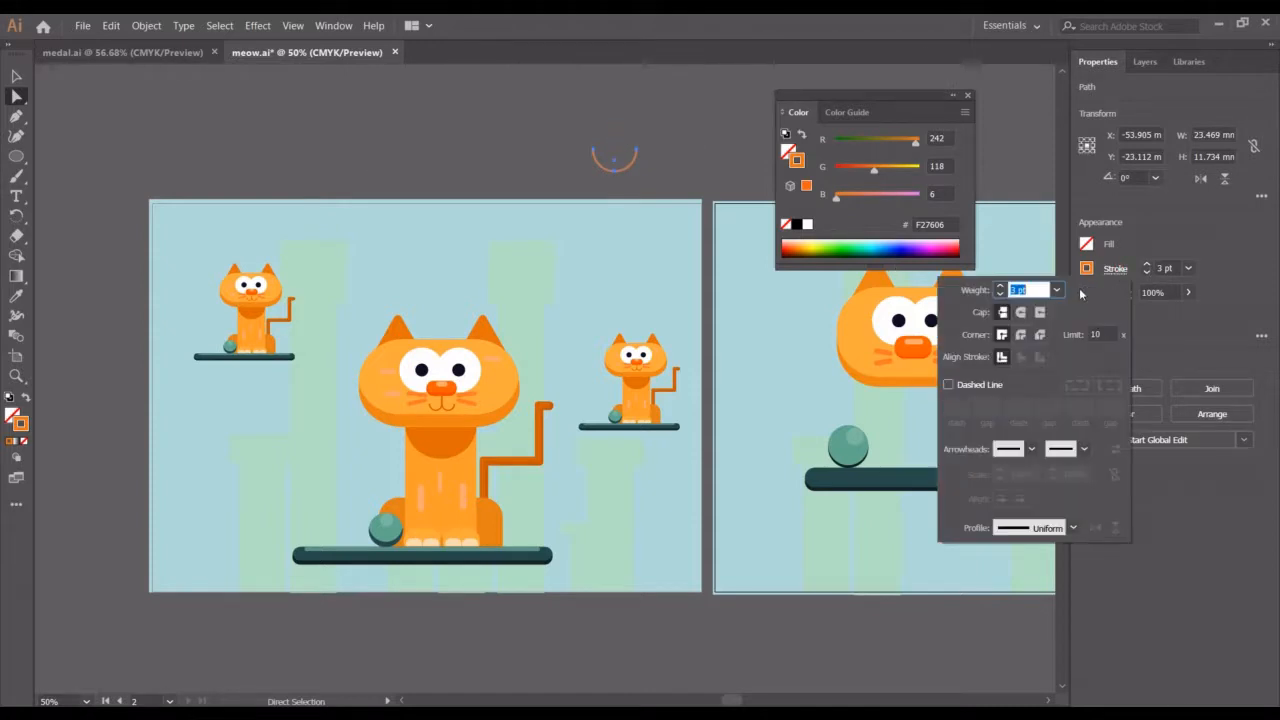
pyautogui.click(1020, 313)
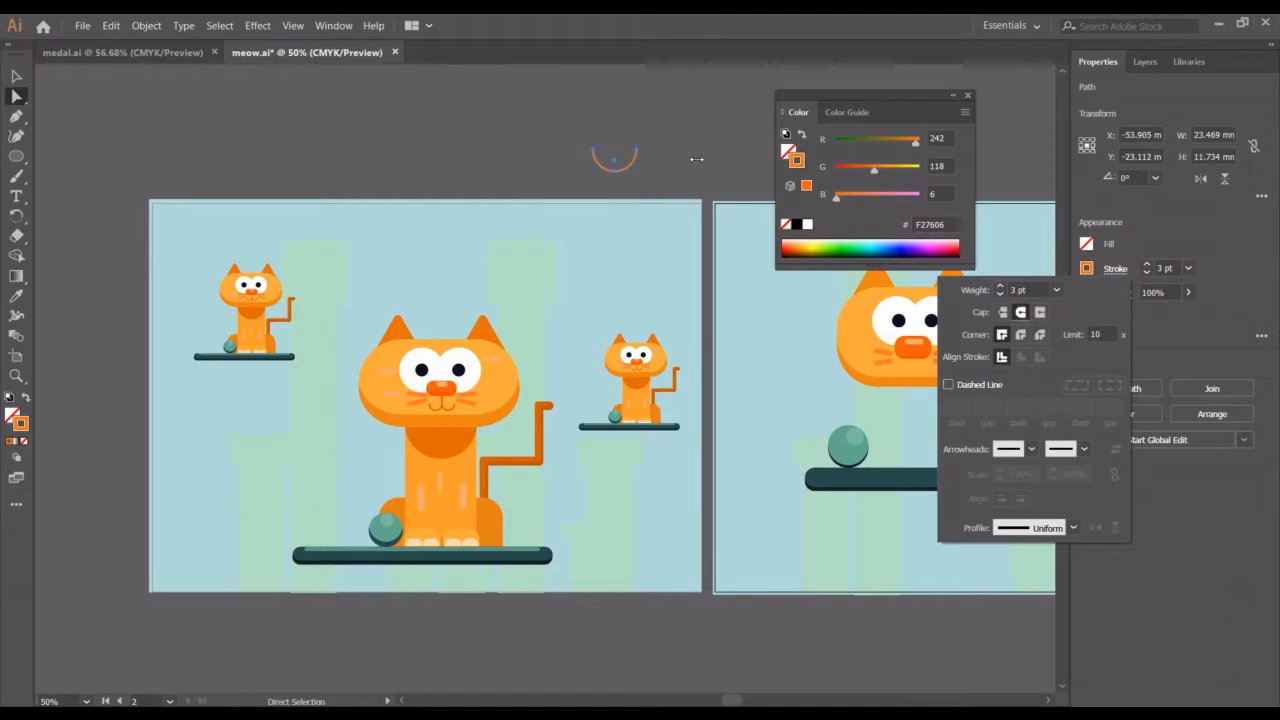
pyautogui.press('Escape')
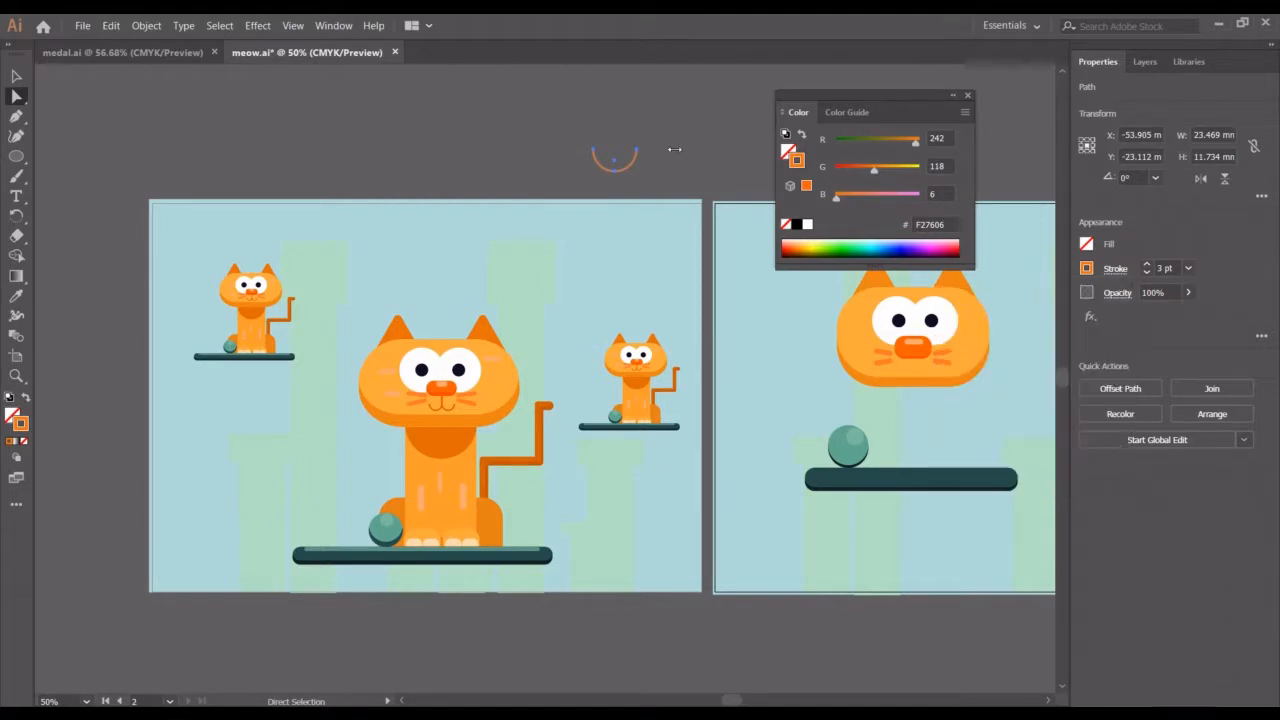
# Move the open arc onto the second artboard, beside the cat's face
pyautogui.press('b')
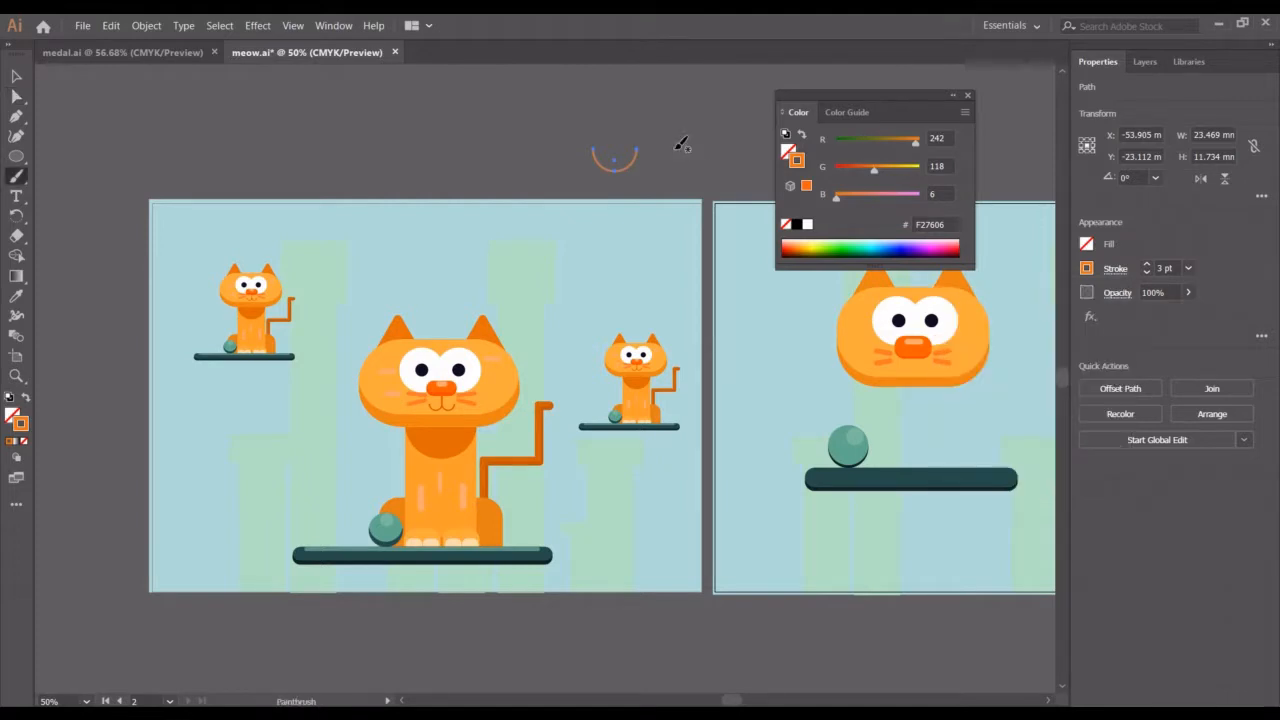
pyautogui.press('v')
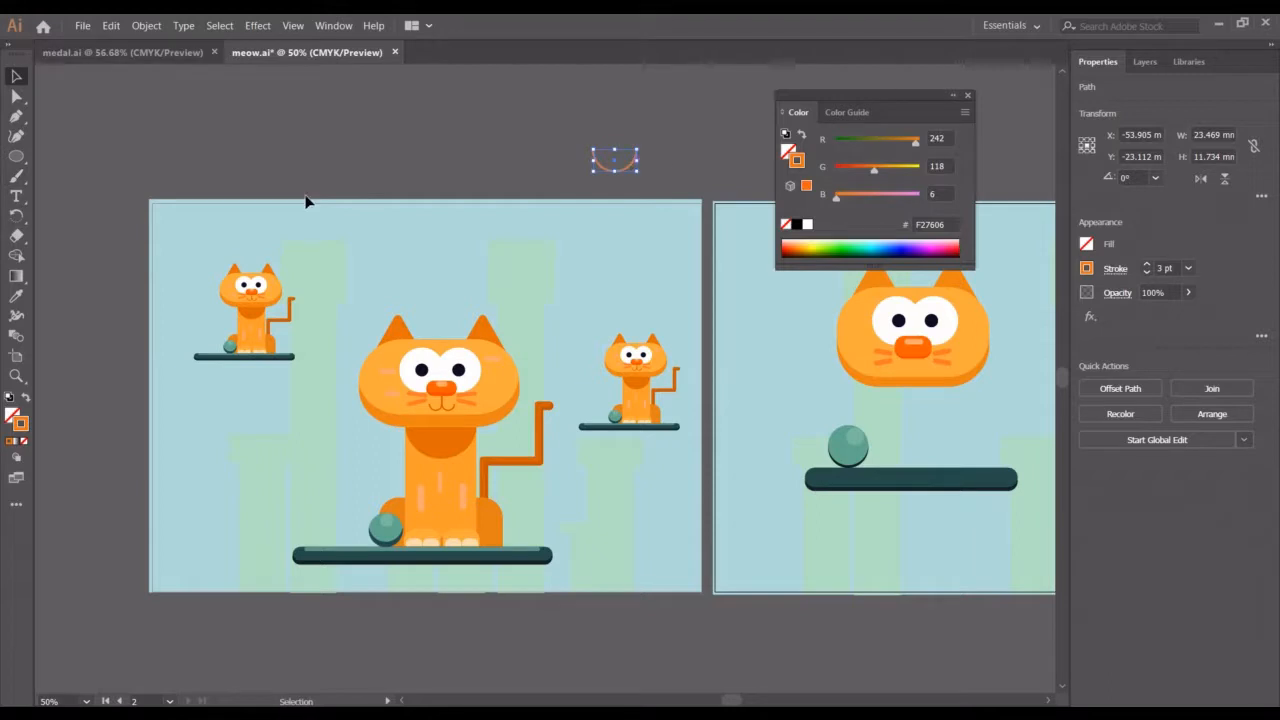
pyautogui.click(625, 177)
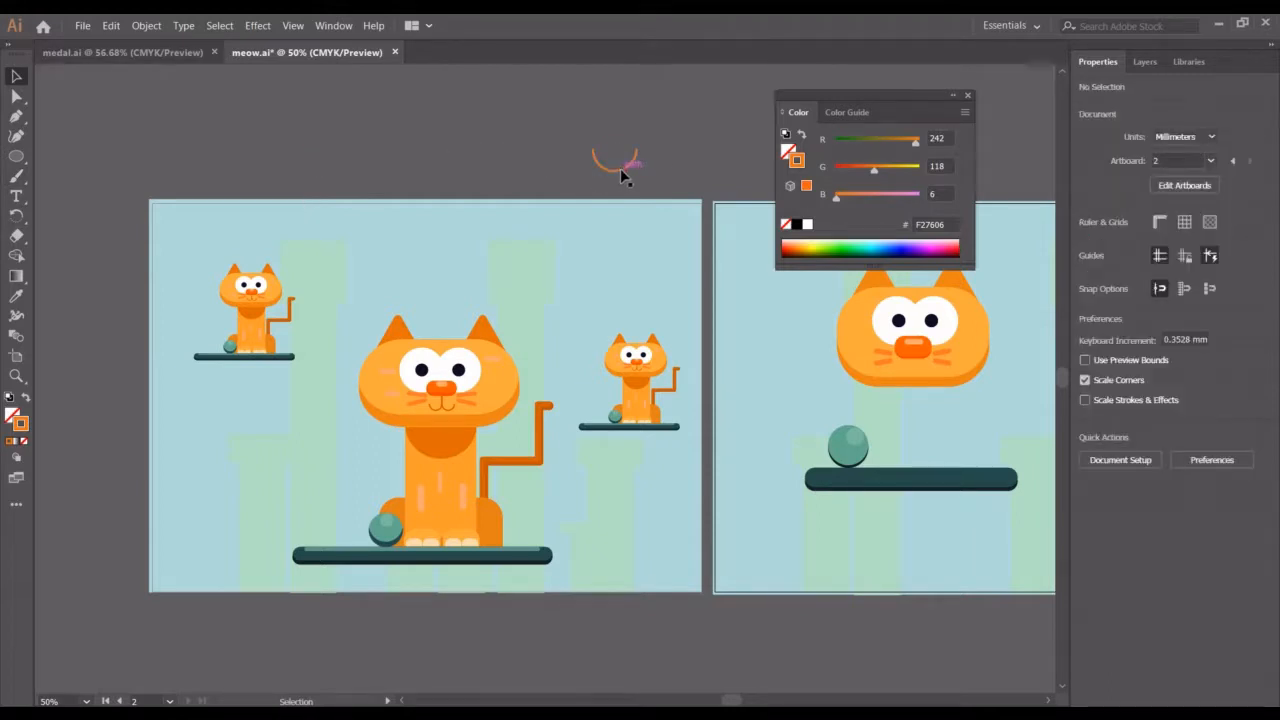
pyautogui.moveTo(618, 185); pyautogui.dragTo(780, 389)
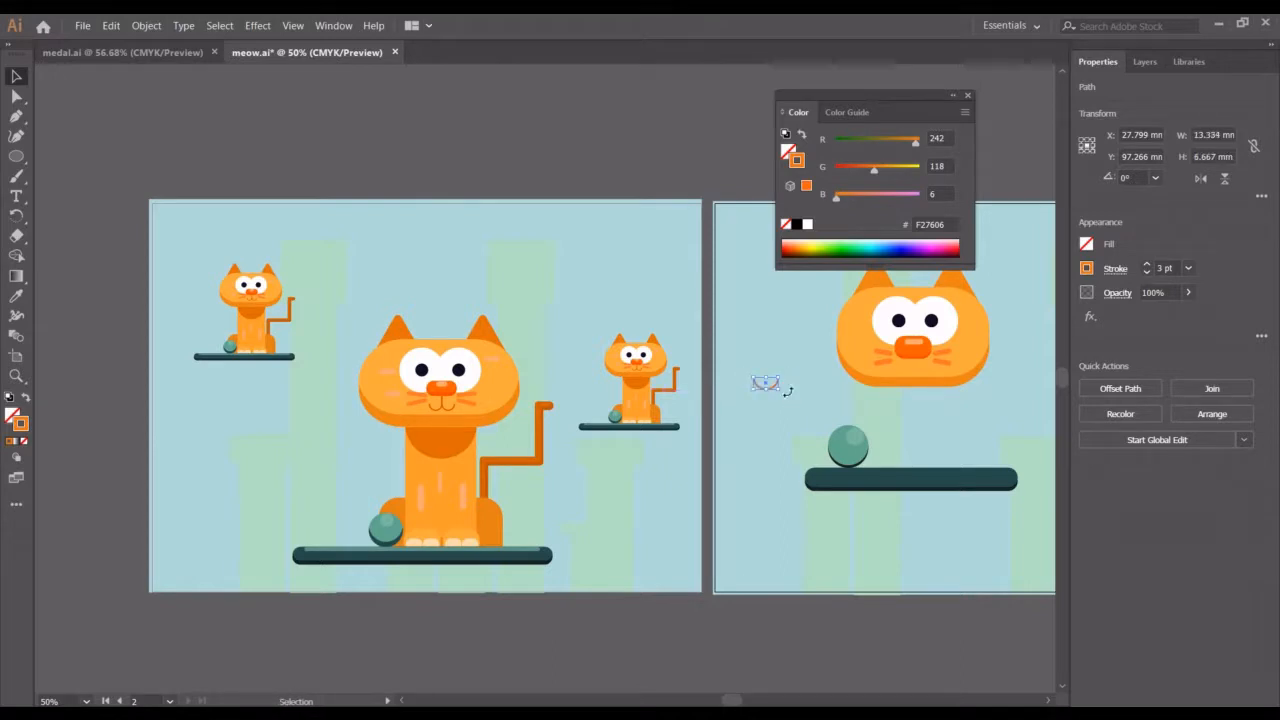
# Expand the arc's fill and stroke into a filled shape
pyautogui.click(150, 25)
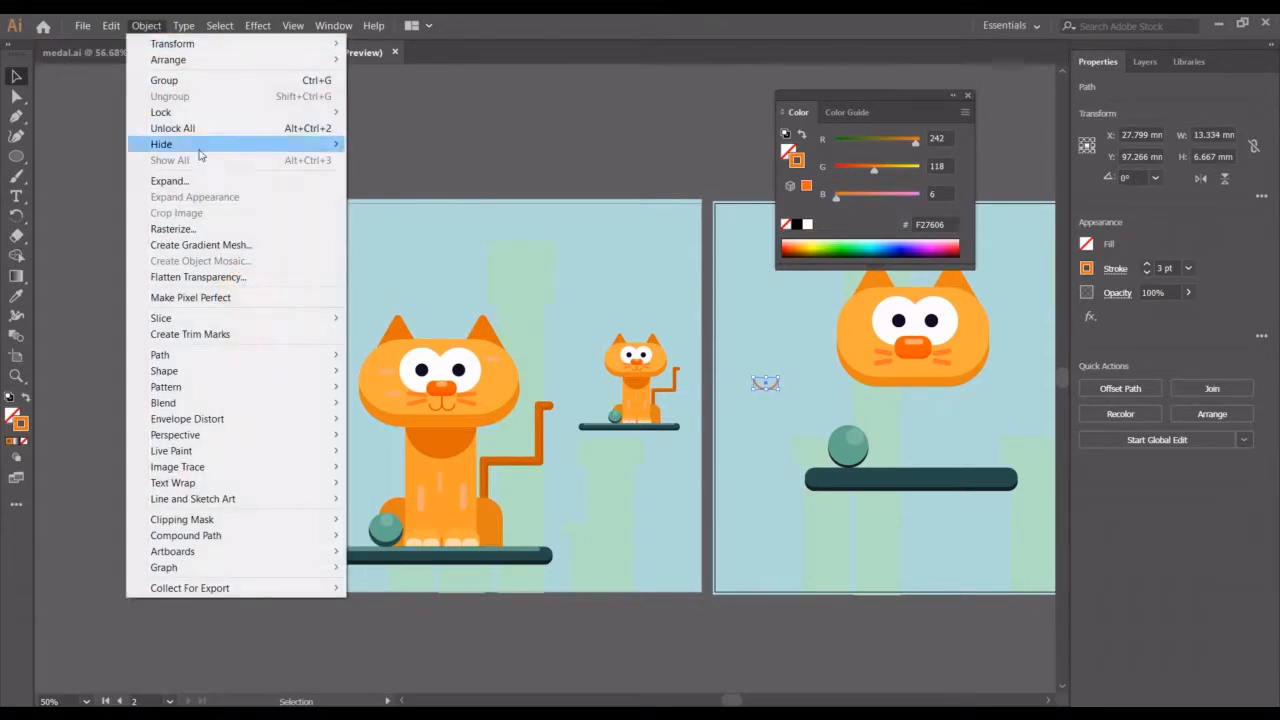
pyautogui.click(205, 181)
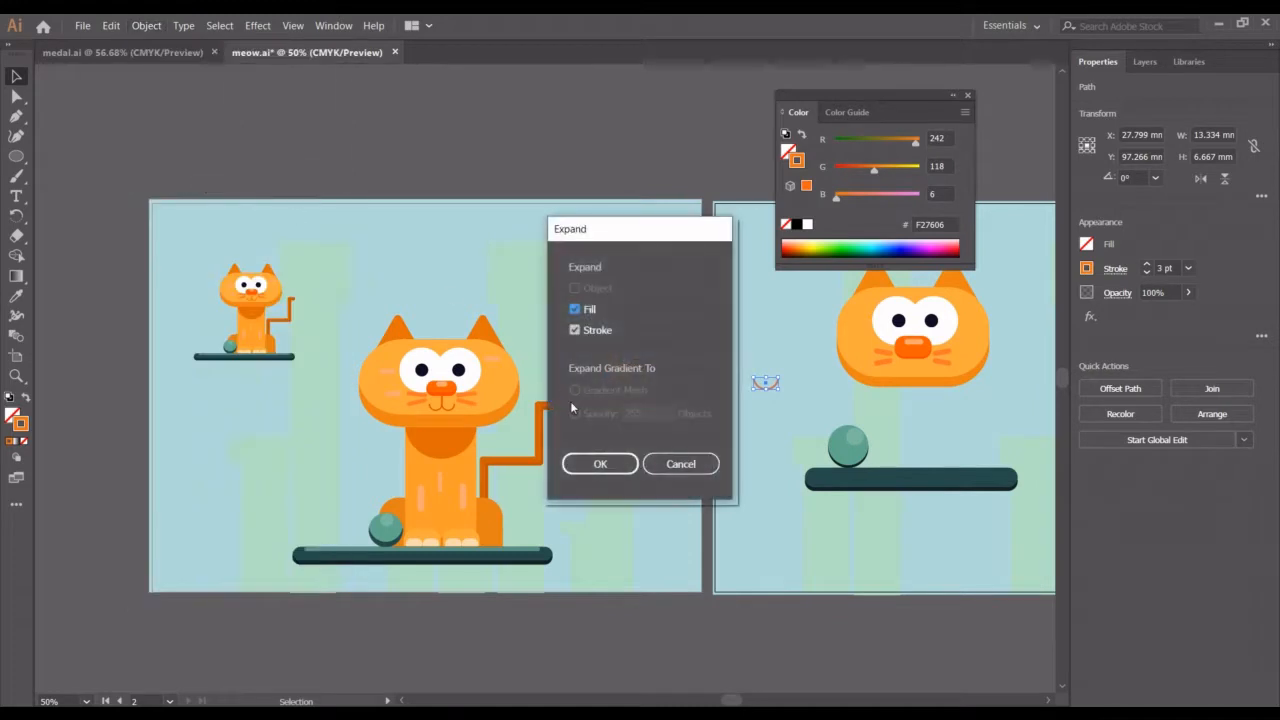
pyautogui.click(601, 464)
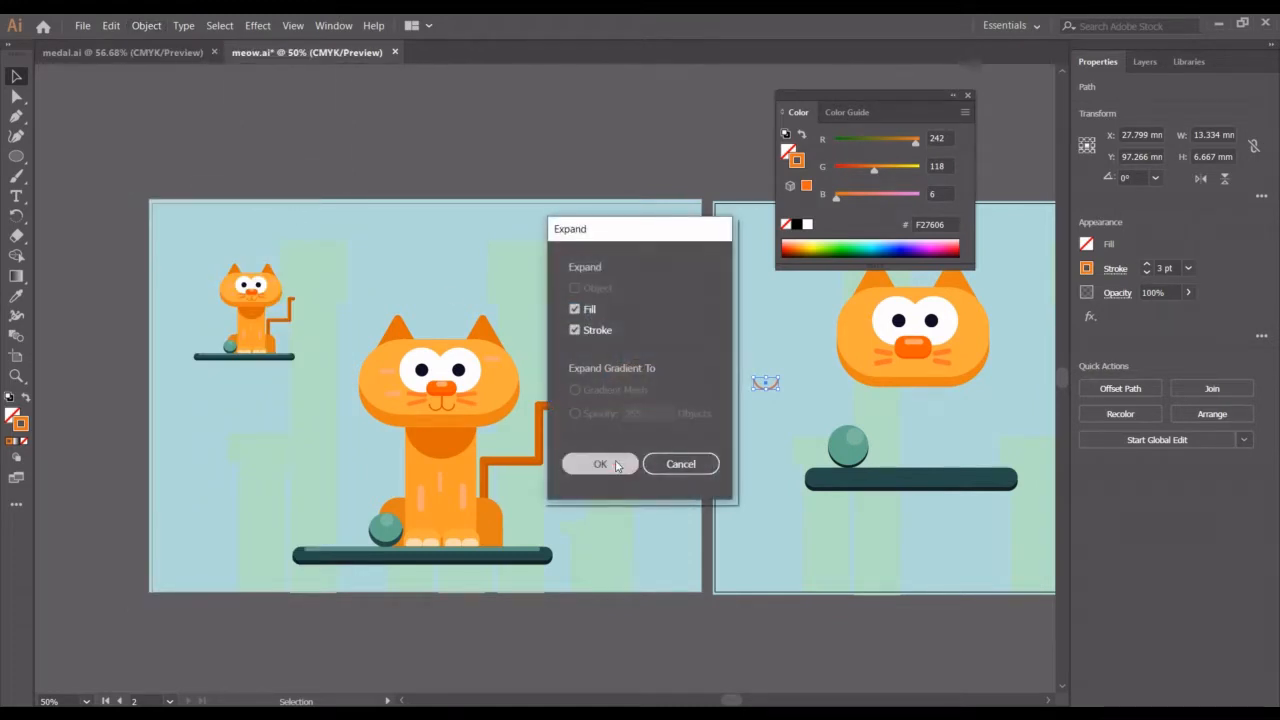
# Move the expanded arc slightly down and to the left
pyautogui.click(764, 425)
pyautogui.moveTo(766, 381); pyautogui.dragTo(750, 417)
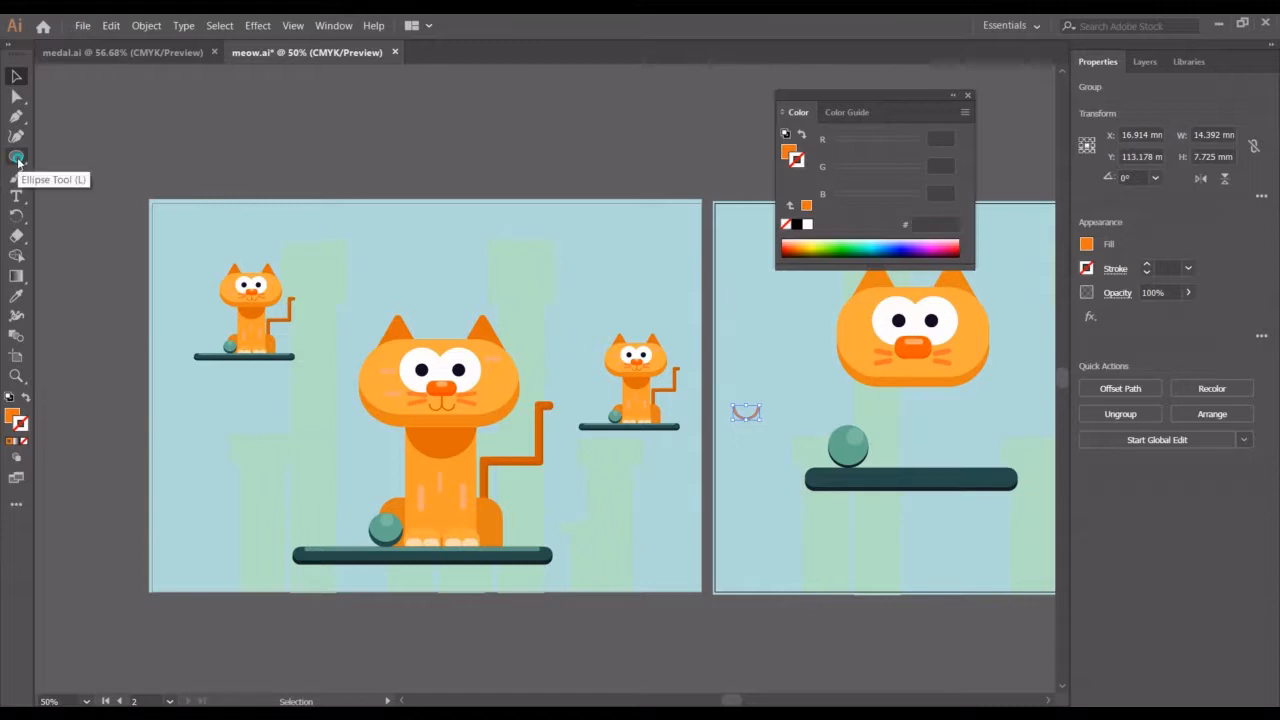
# Draw a thin vertical rectangle about 1.7 mm wide and 14.3 mm tall at the arc's right end
pyautogui.moveTo(18, 160); pyautogui.dragTo(60, 150)
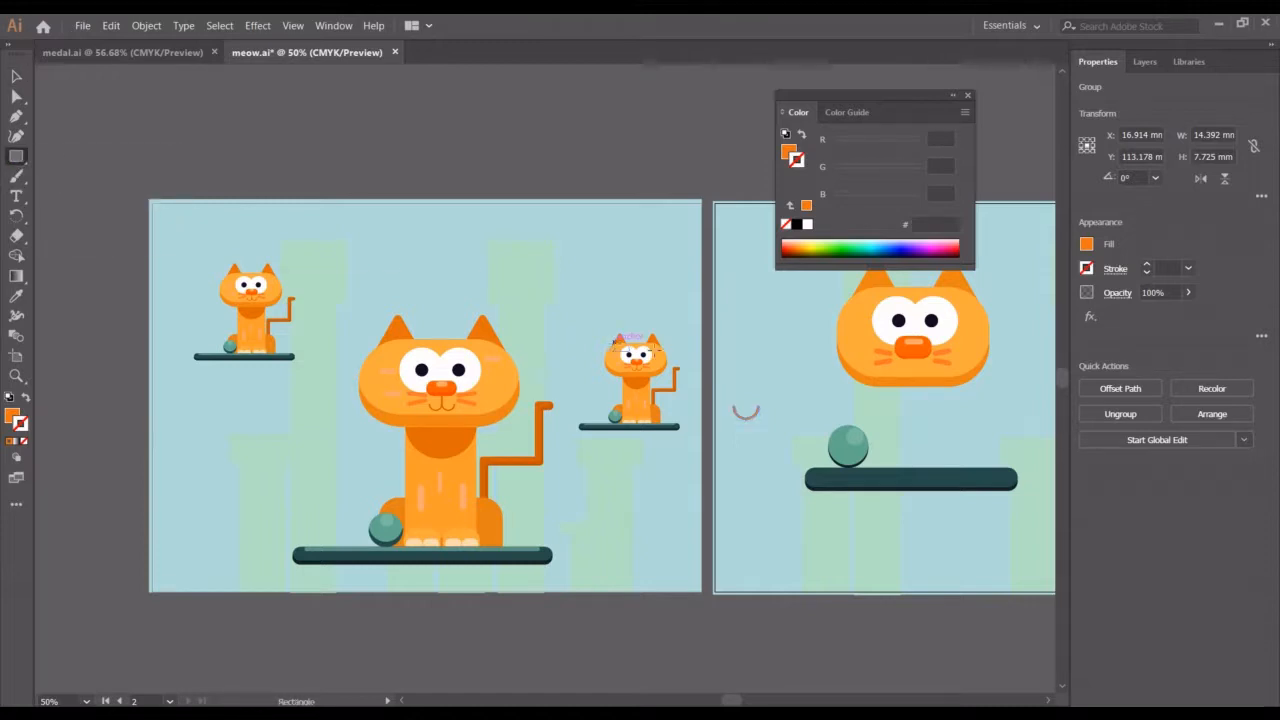
pyautogui.moveTo(755, 380); pyautogui.dragTo(759, 407)
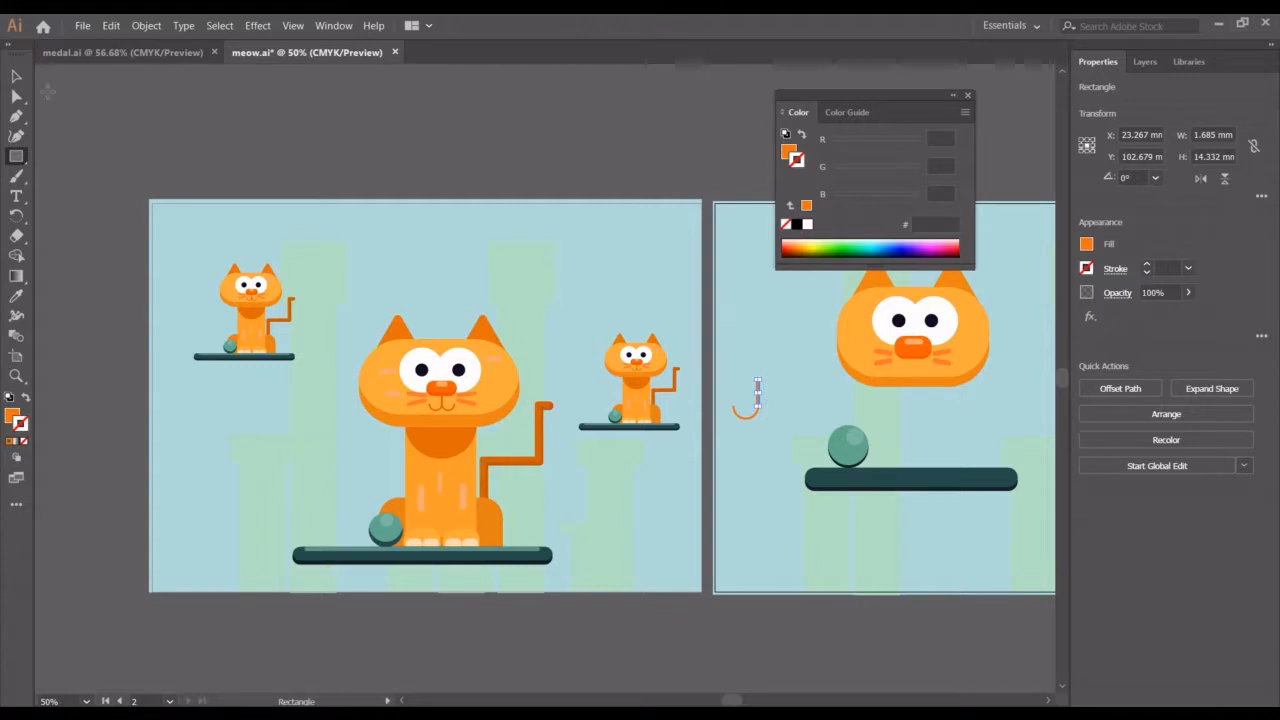
pyautogui.press('v')
pyautogui.click(237, 138)
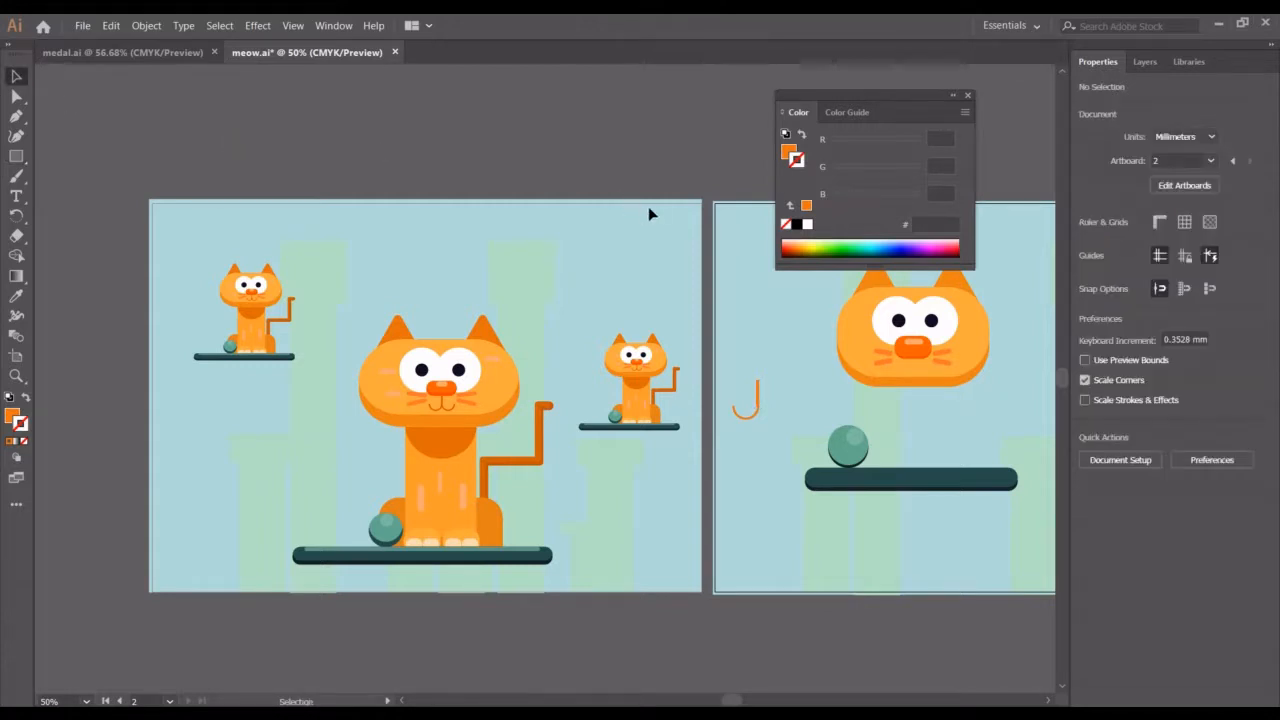
# Nudge the arc left so it meets the rectangle's bottom
pyautogui.click(755, 425)
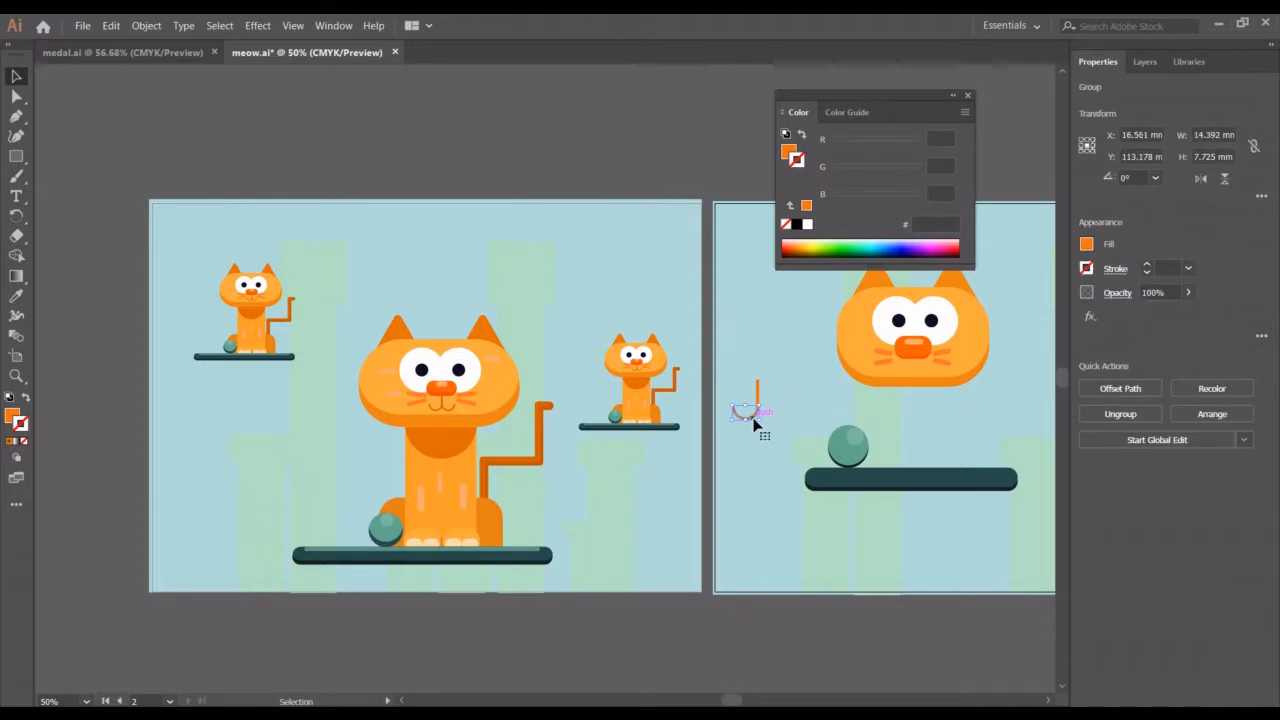
pyautogui.press('Left')
pyautogui.click(766, 462)
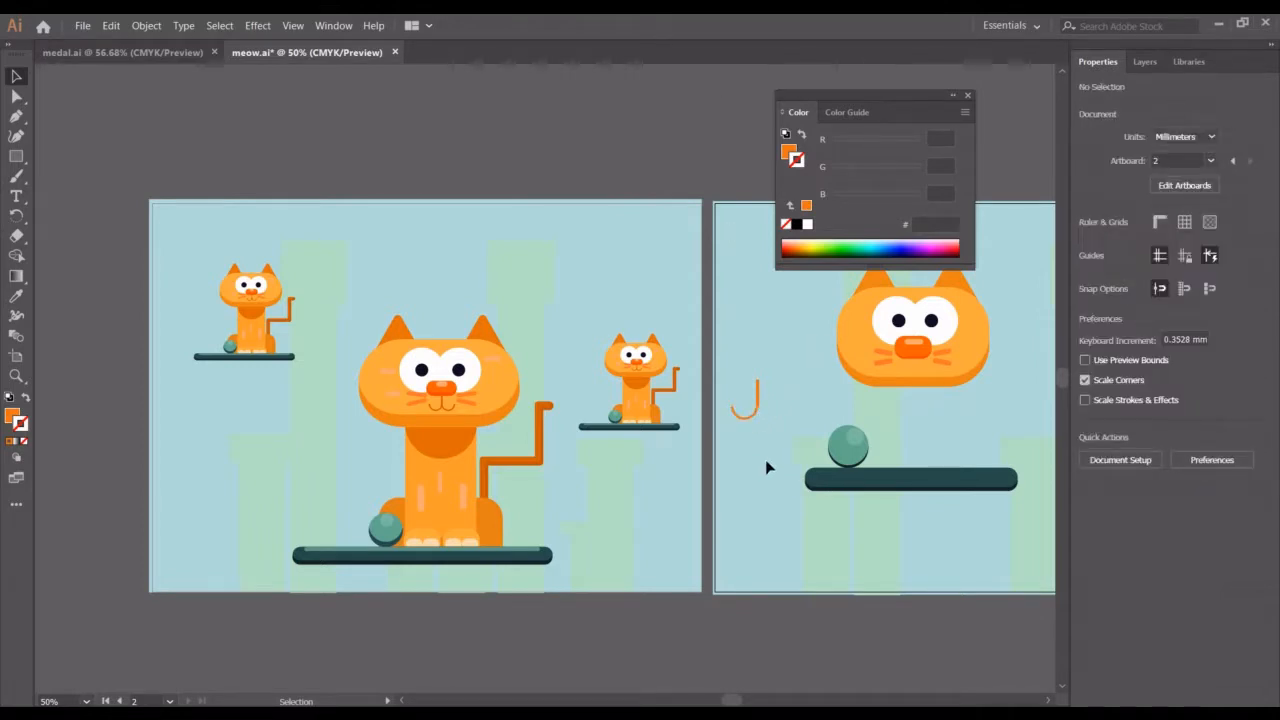
pyautogui.press('a')
pyautogui.click(758, 386)
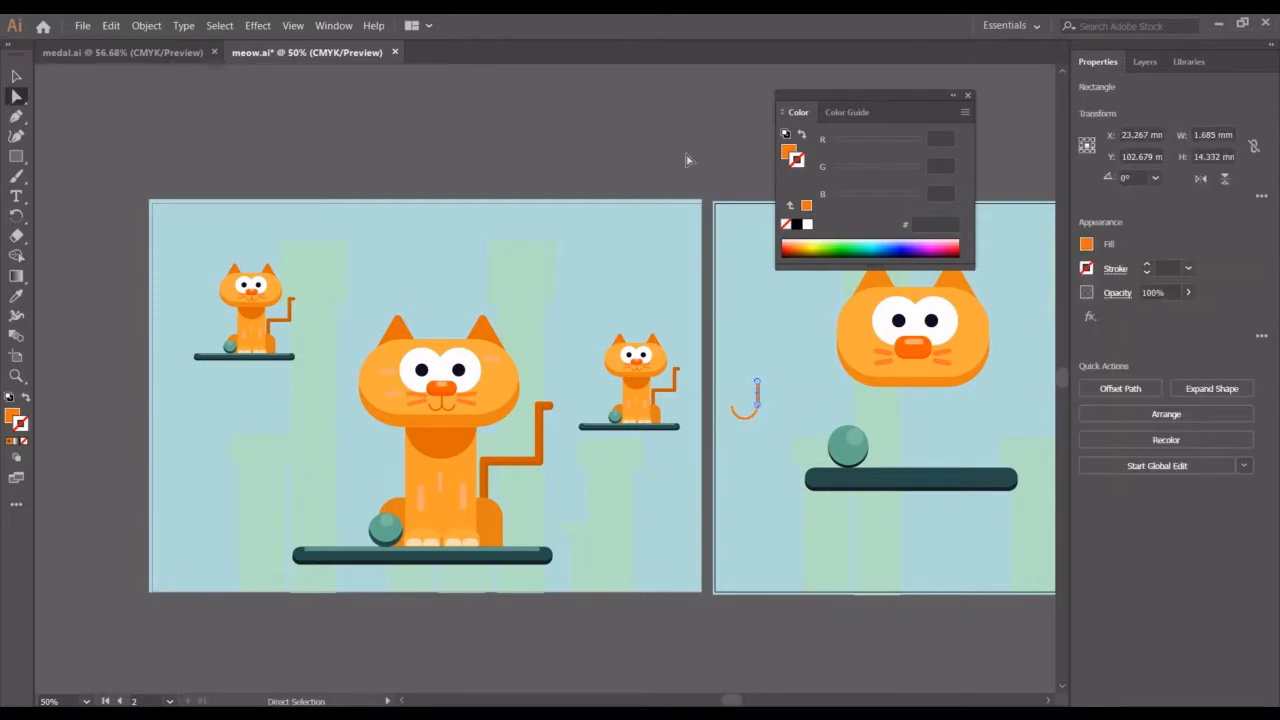
pyautogui.press('v')
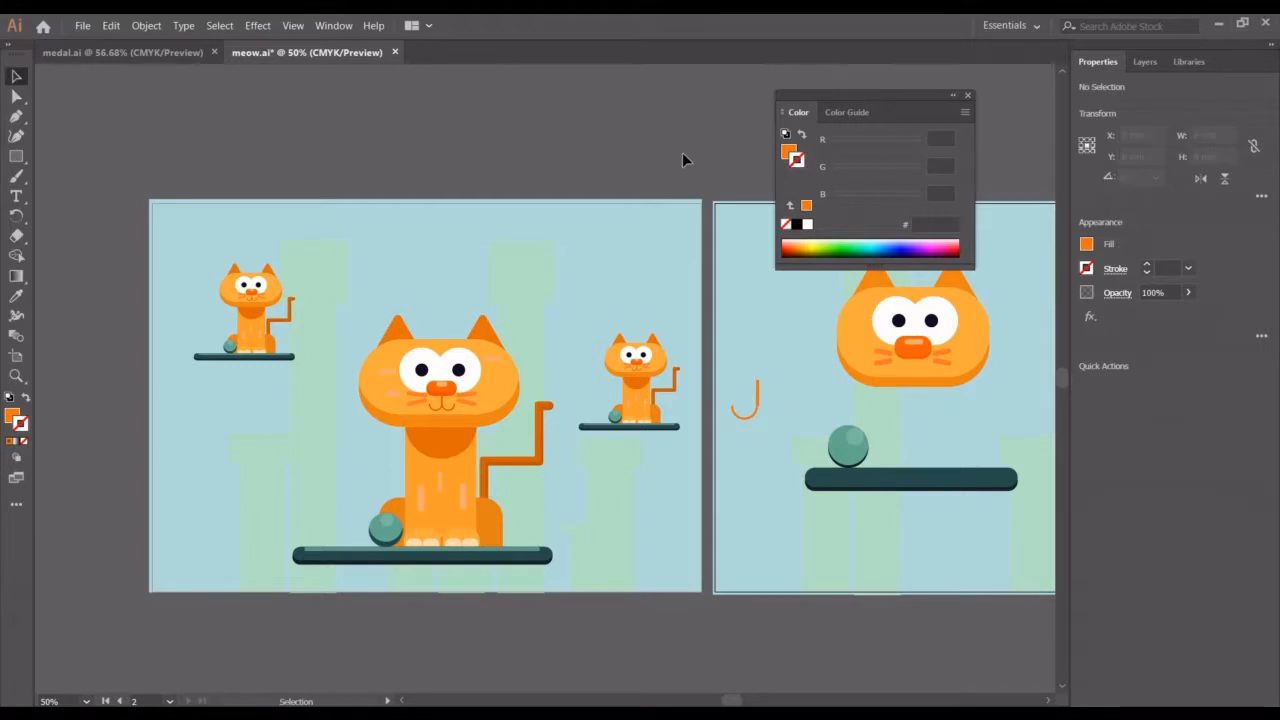
pyautogui.click(682, 152)
# Duplicate the arc and shift the copy right of the rectangle to form a curved mouth
pyautogui.press('a')
pyautogui.click(743, 422)
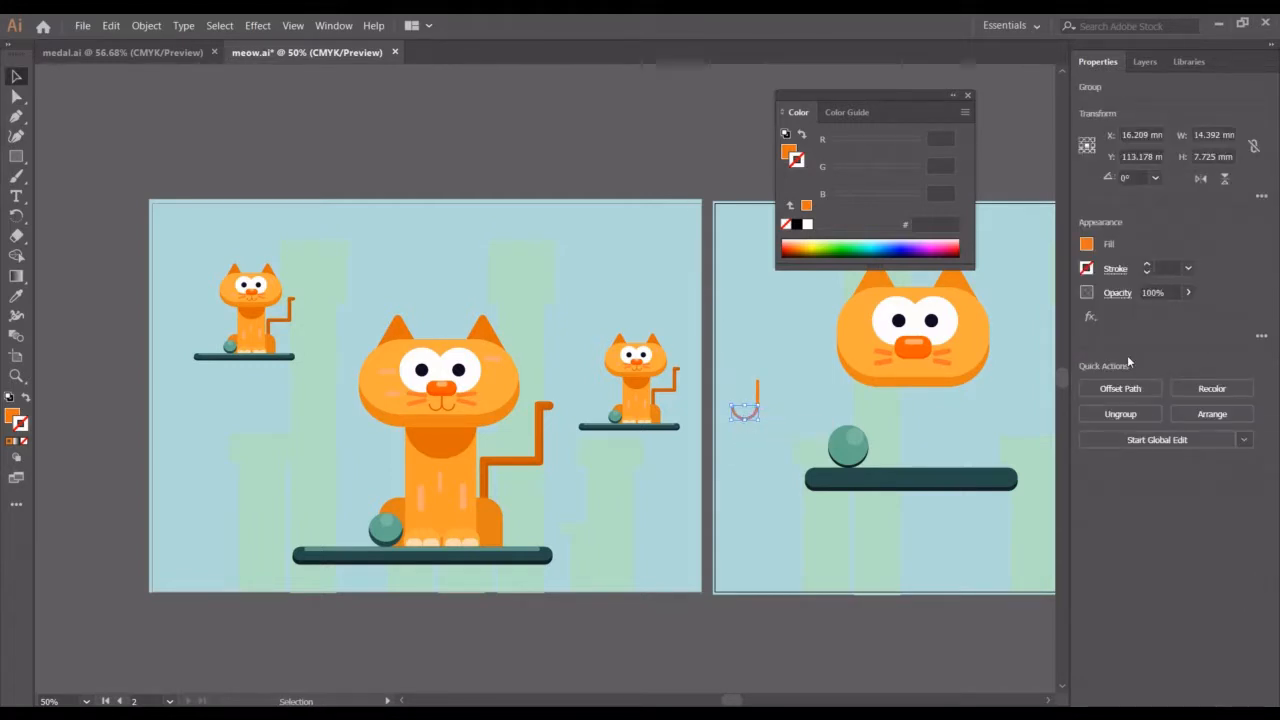
pyautogui.keyDown('shift'); pyautogui.click(1005, 422); pyautogui.keyUp('shift')
pyautogui.hotkey('shift', 'Right')
pyautogui.hotkey('shift', 'Right')
pyautogui.hotkey('shift', 'Right')
pyautogui.hotkey('shift', 'Right')
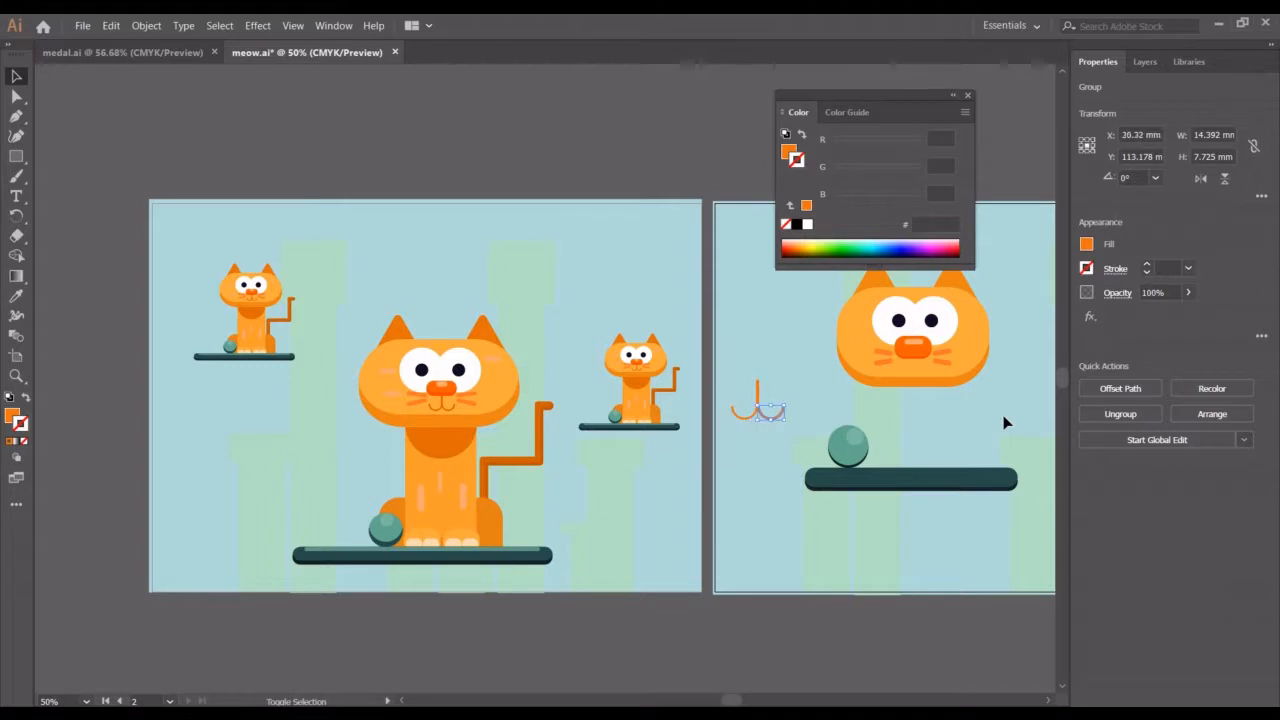
pyautogui.click(707, 167)
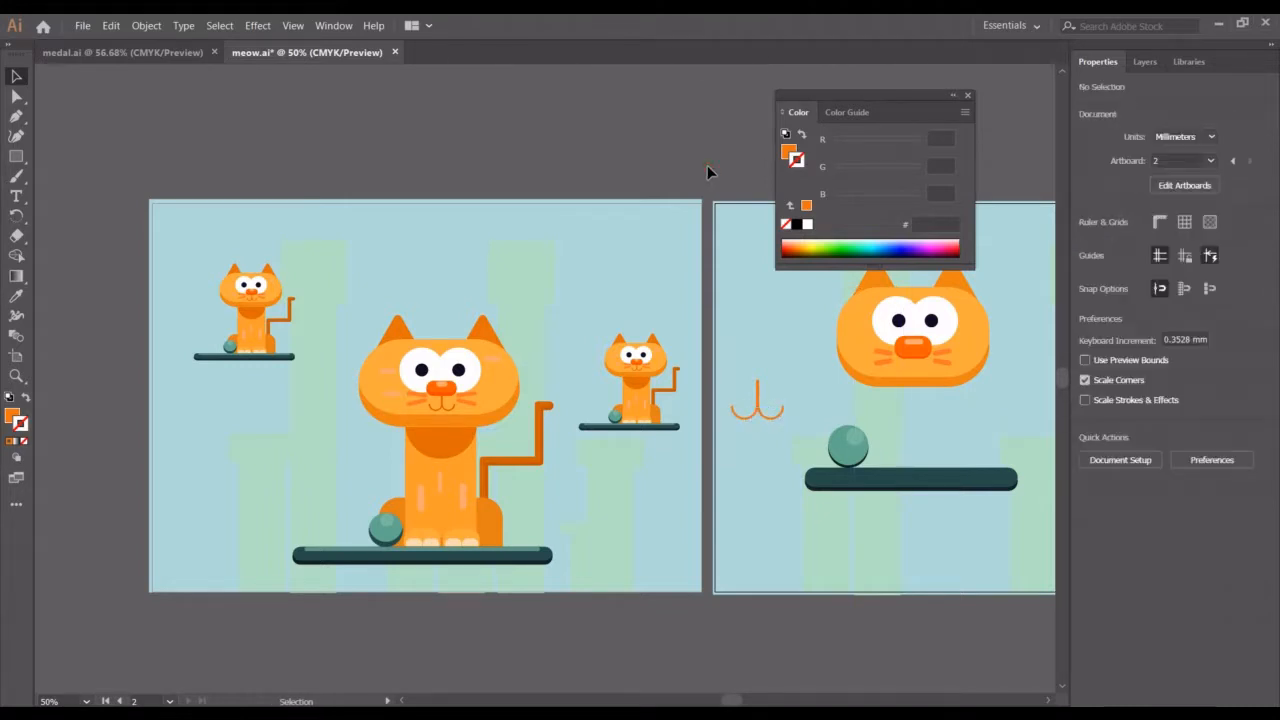
# Move the mouth onto the face below the nose and send it behind the head shape
pyautogui.moveTo(740, 363); pyautogui.dragTo(929, 389)
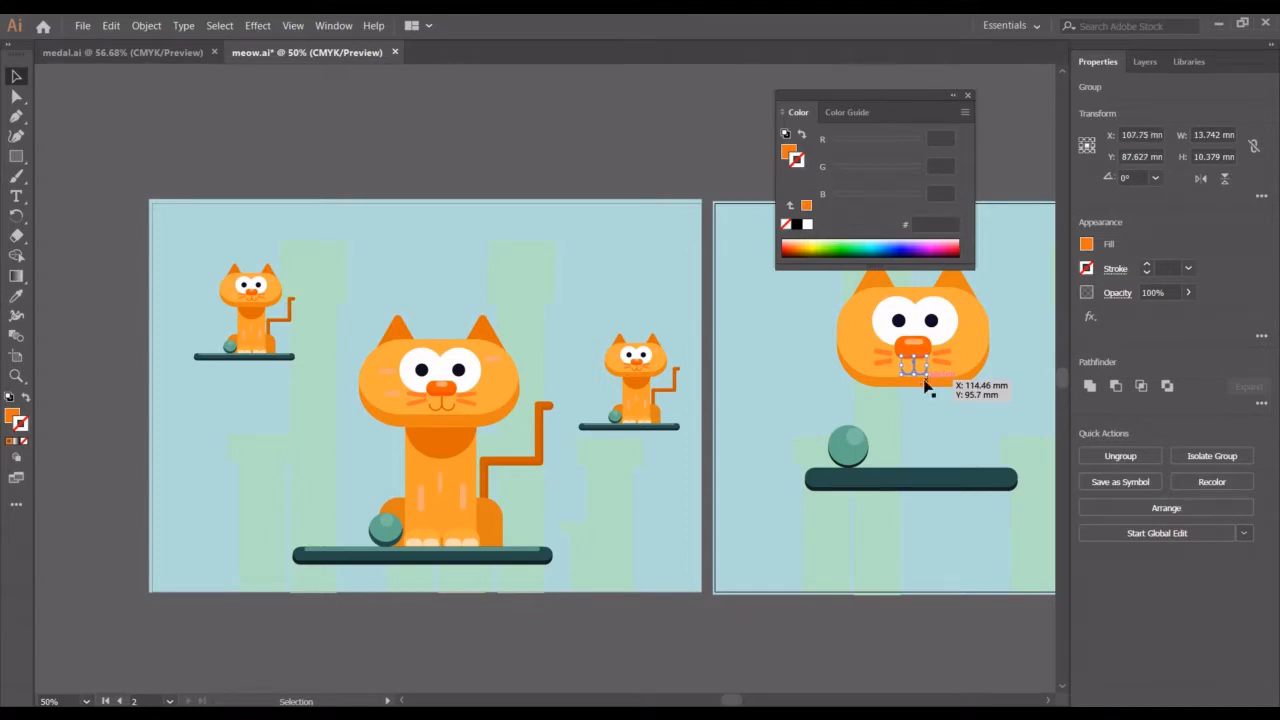
pyautogui.rightClick(965, 428)
pyautogui.click(933, 425)
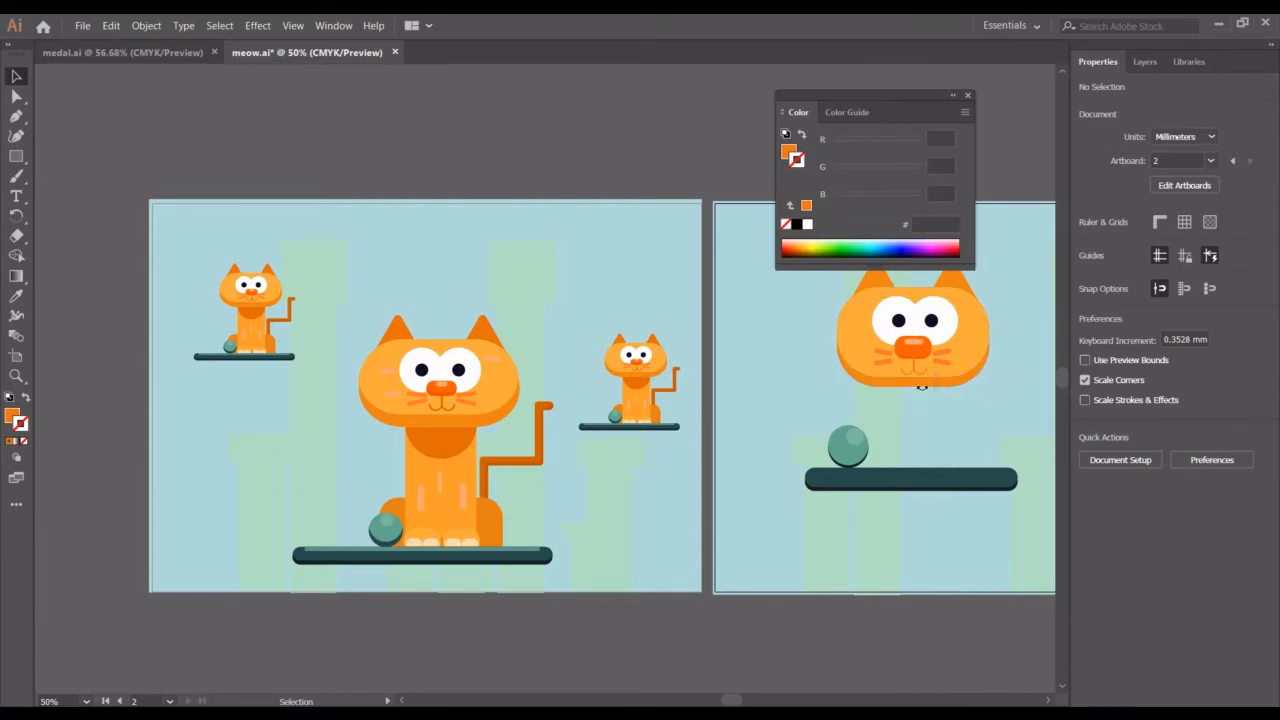
# Lock the head shape and select the mouth underneath it
pyautogui.click(919, 386)
pyautogui.moveTo(915, 387); pyautogui.dragTo(914, 391)
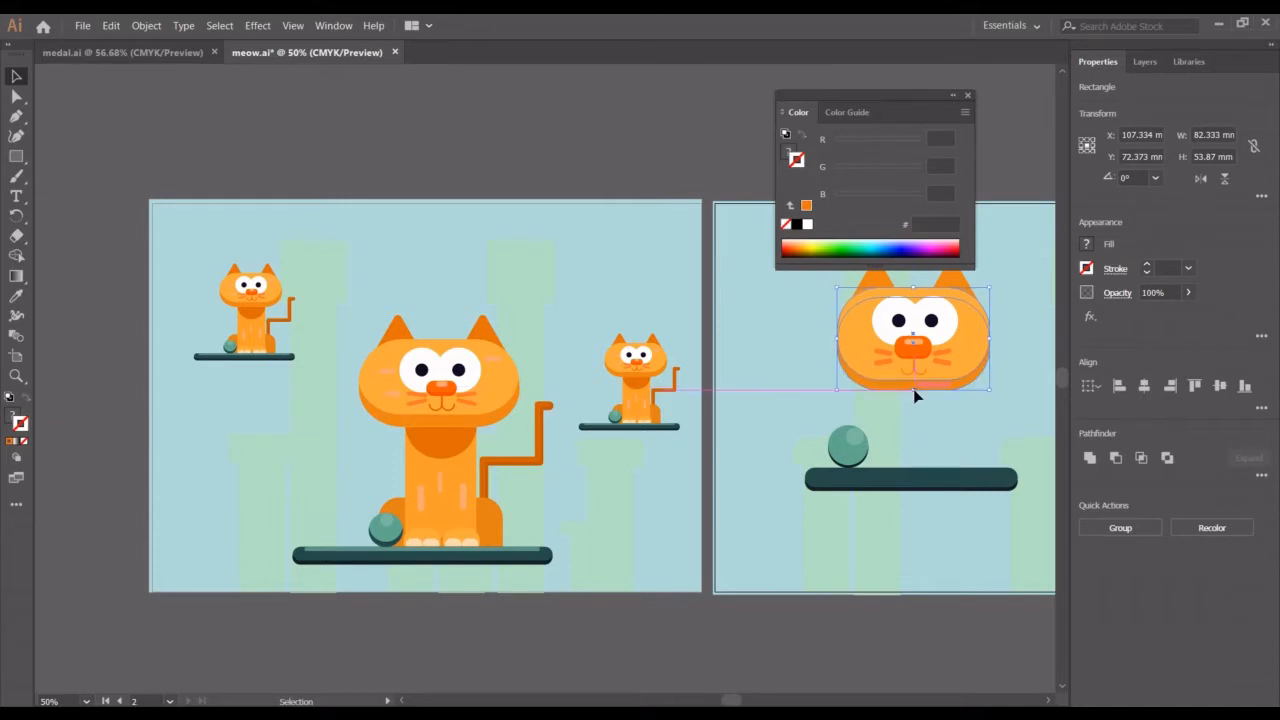
pyautogui.hotkey('ctrl', '2')
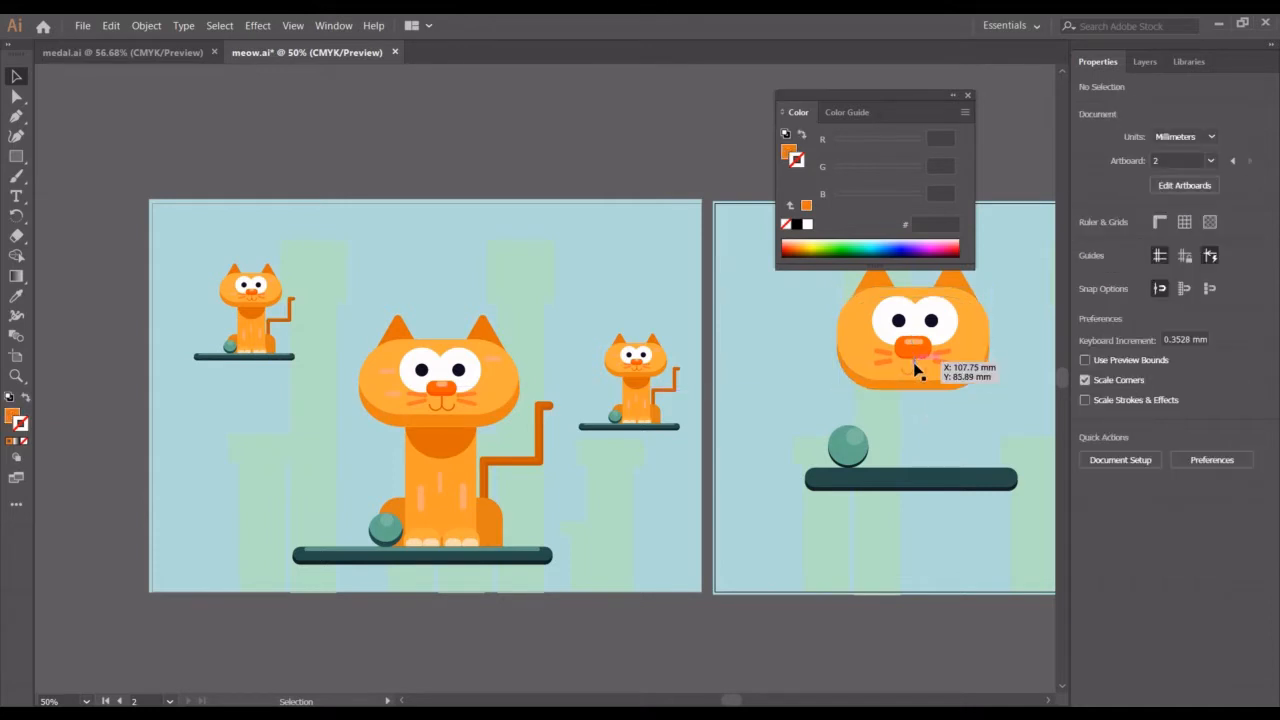
pyautogui.click(913, 362)
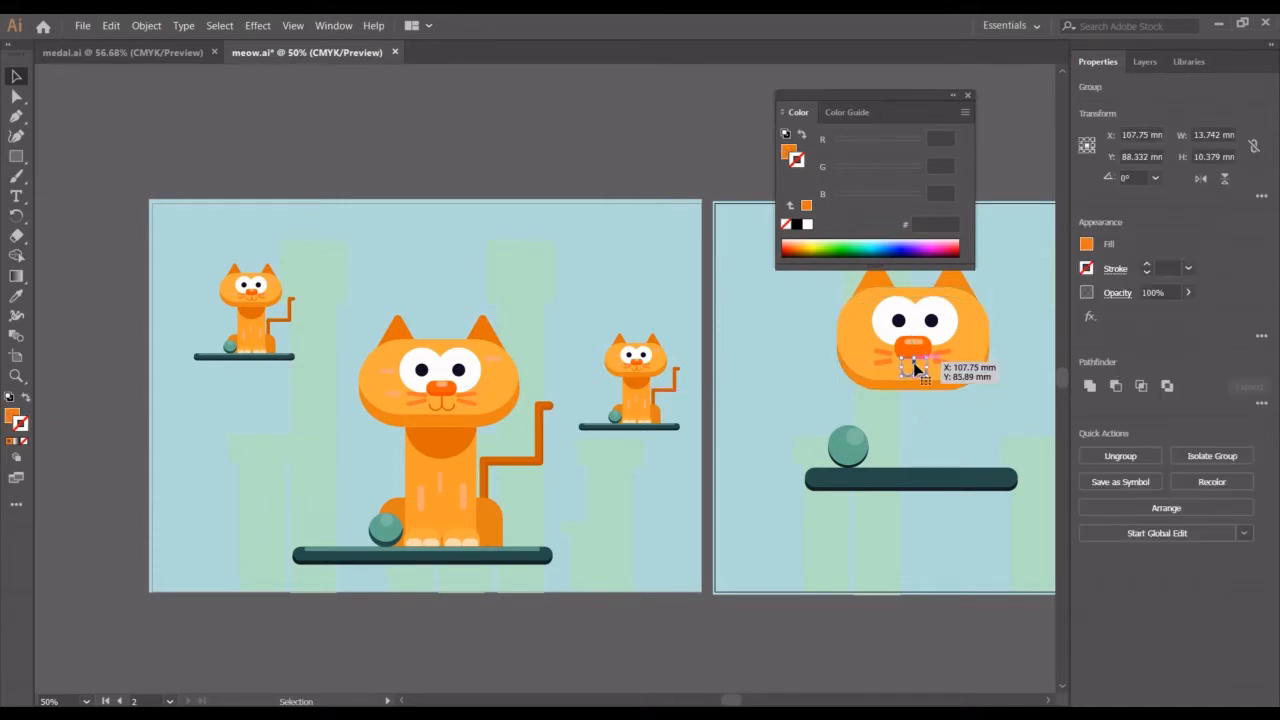